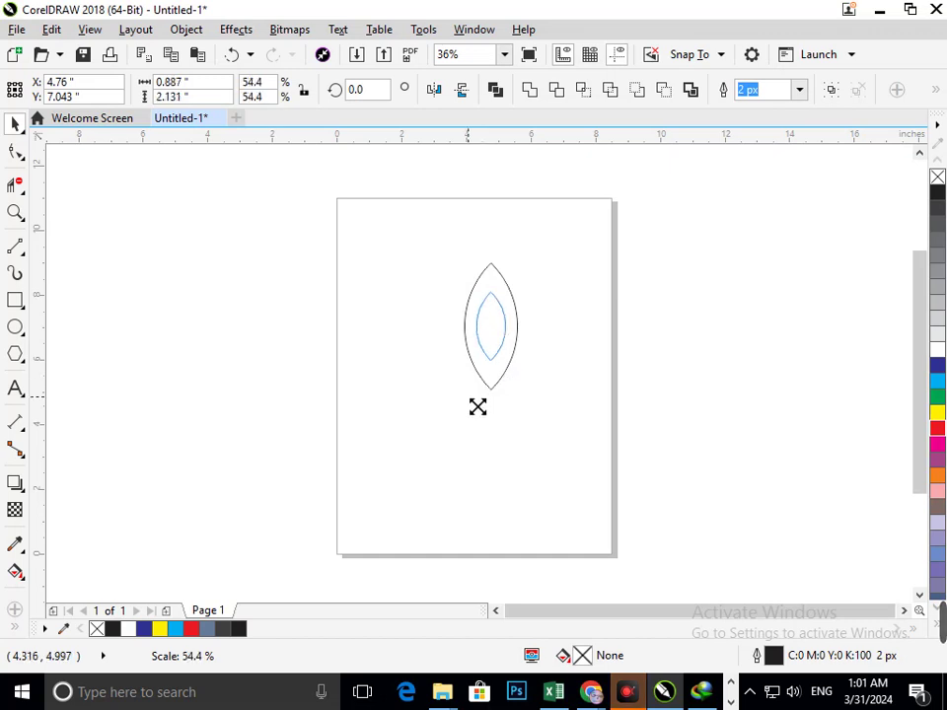
- Shrink the pointed lens shape about its centre to about 0.887 by 2.131 inches
click(472, 402)
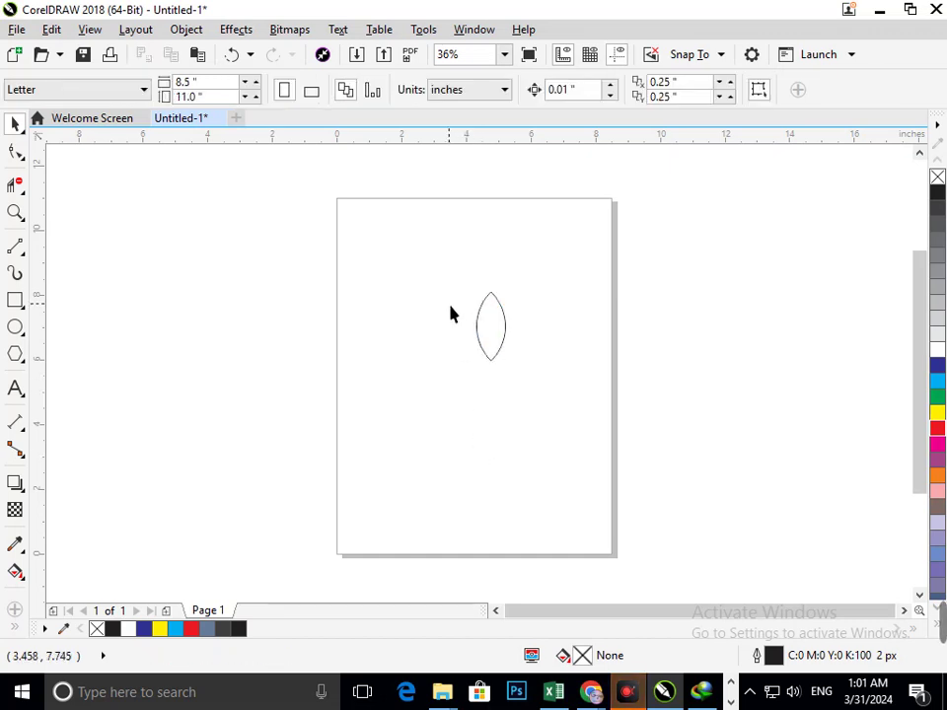
- Draw an open S-shaped profile with the Pen tool beside the lens, ending in a straight stem, about 2.146 by 8.728 inches
click(21, 254)
click(81, 308)
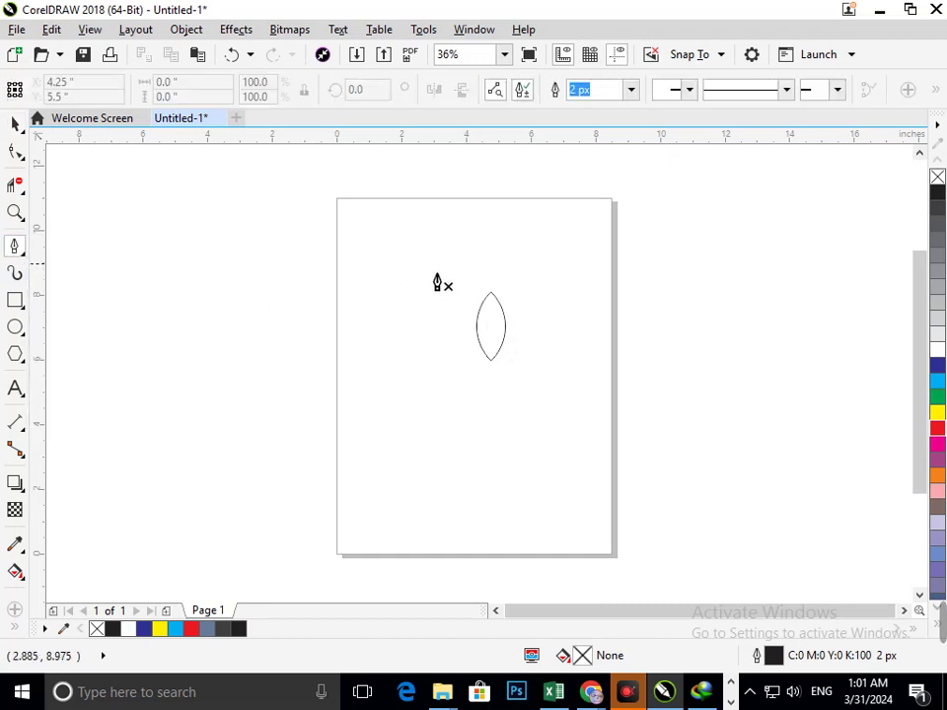
click(422, 256)
drag(440, 299, 440, 324)
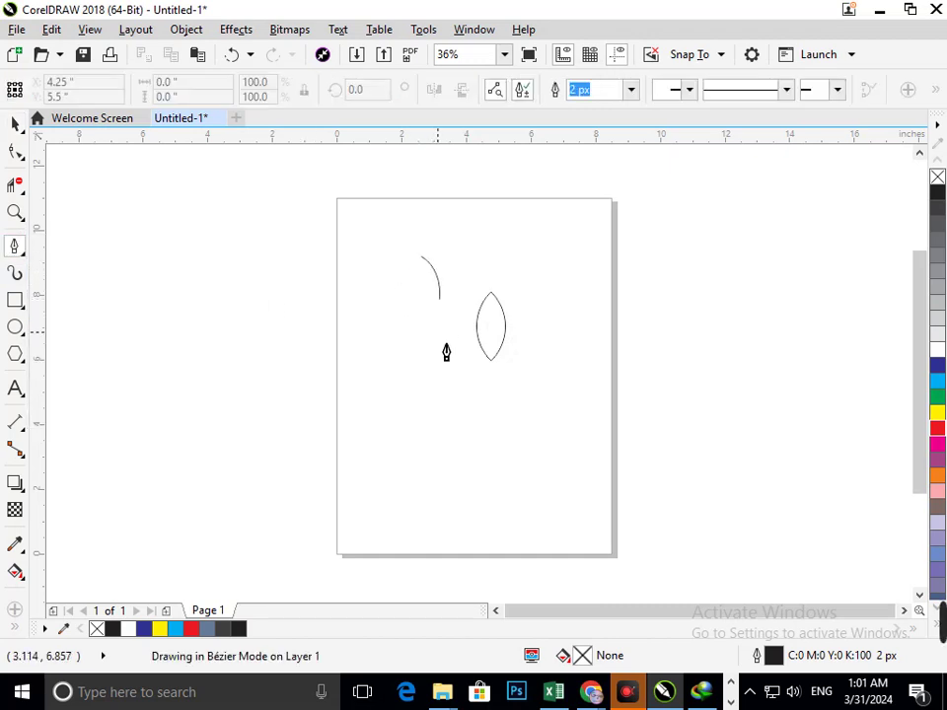
click(426, 376)
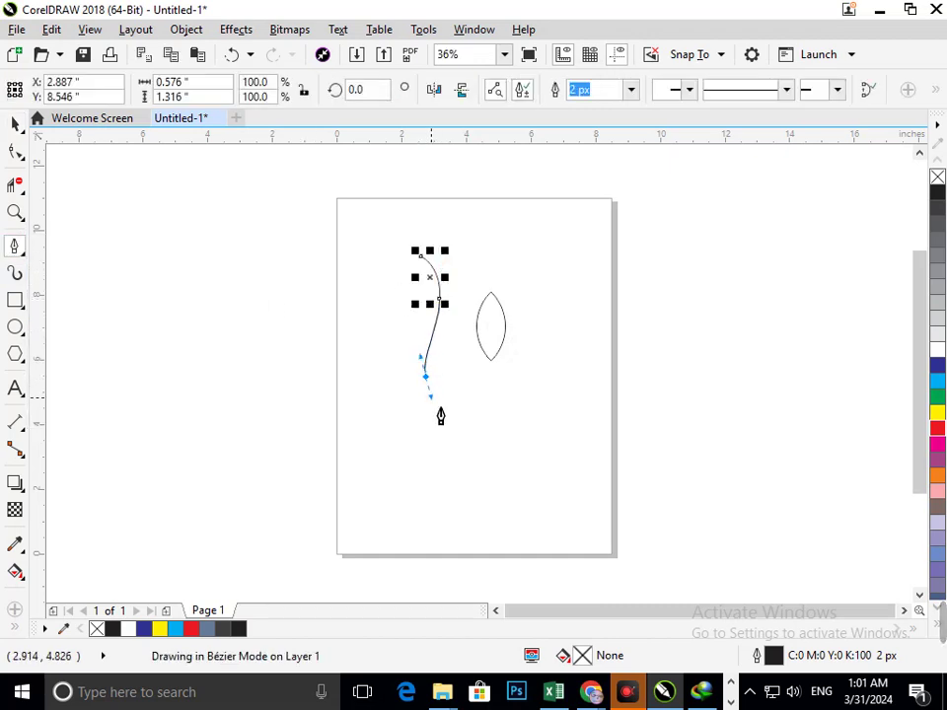
drag(441, 415, 443, 418)
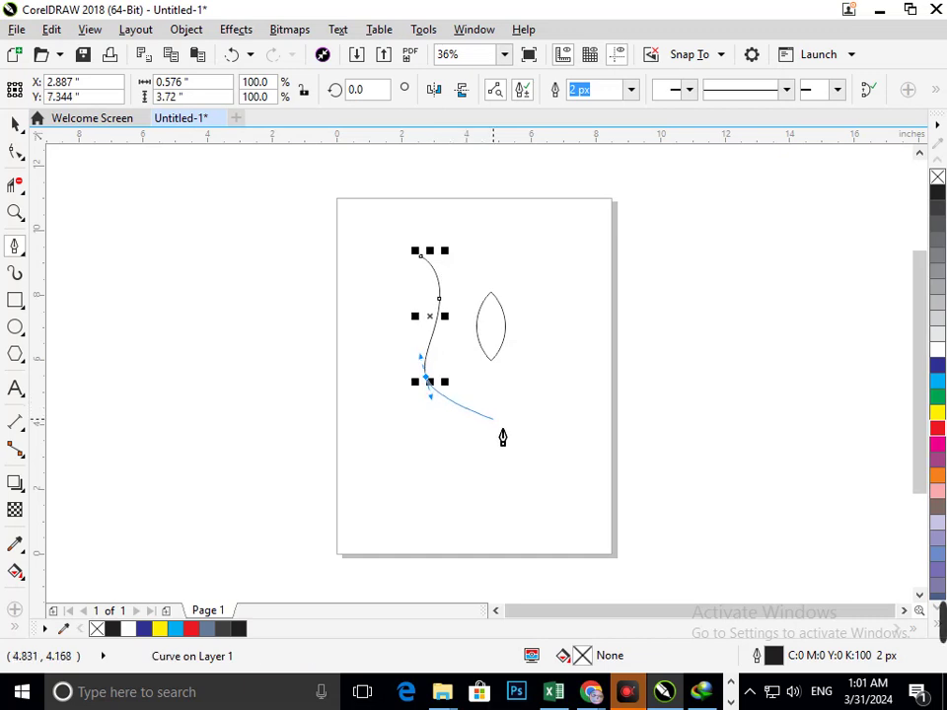
drag(499, 441, 500, 464)
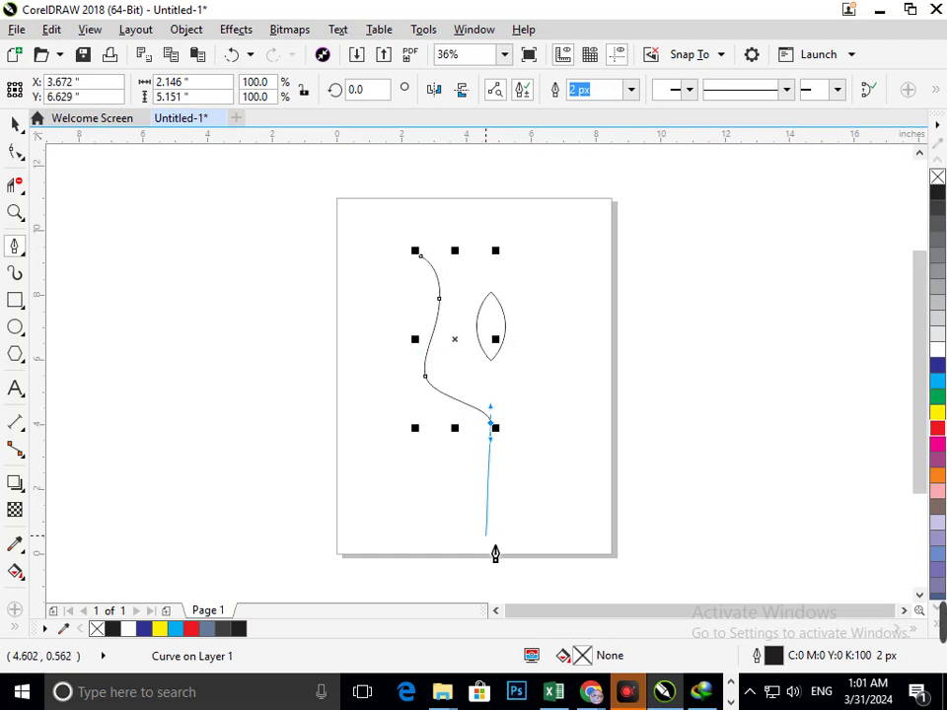
click(489, 538)
key(Escape)
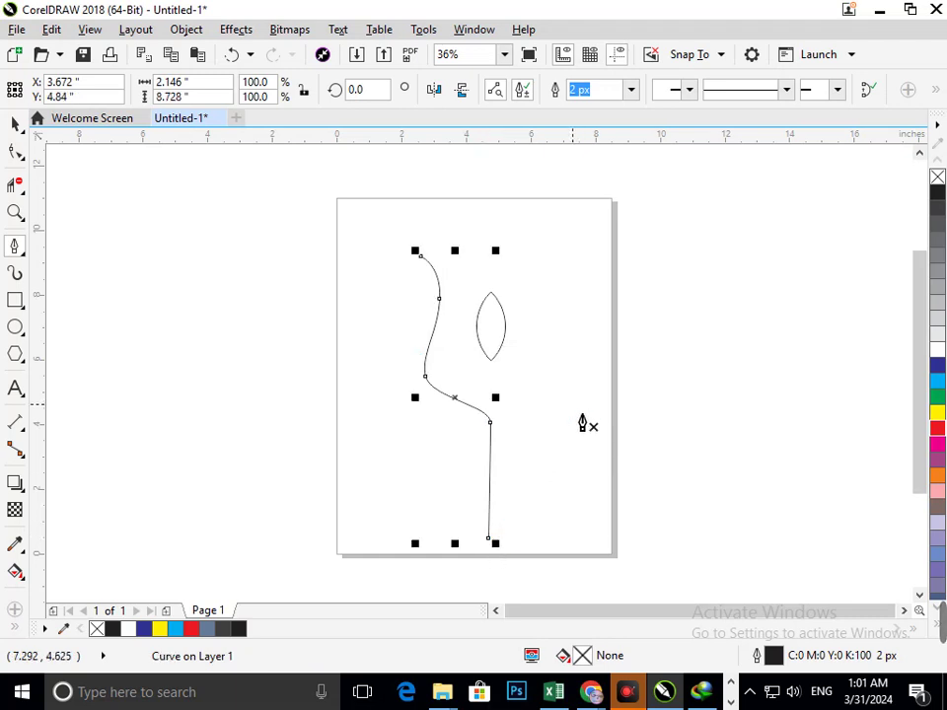
- Smooth the profile's lower bend above the stem with the Smooth tool and set the tool's rate to 40
click(17, 153)
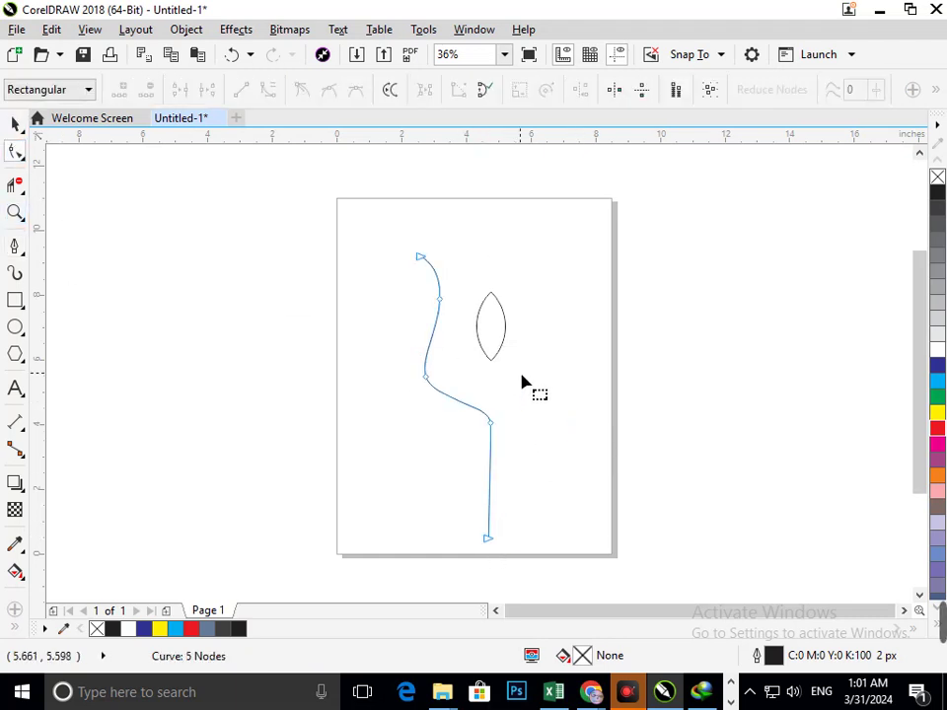
click(24, 161)
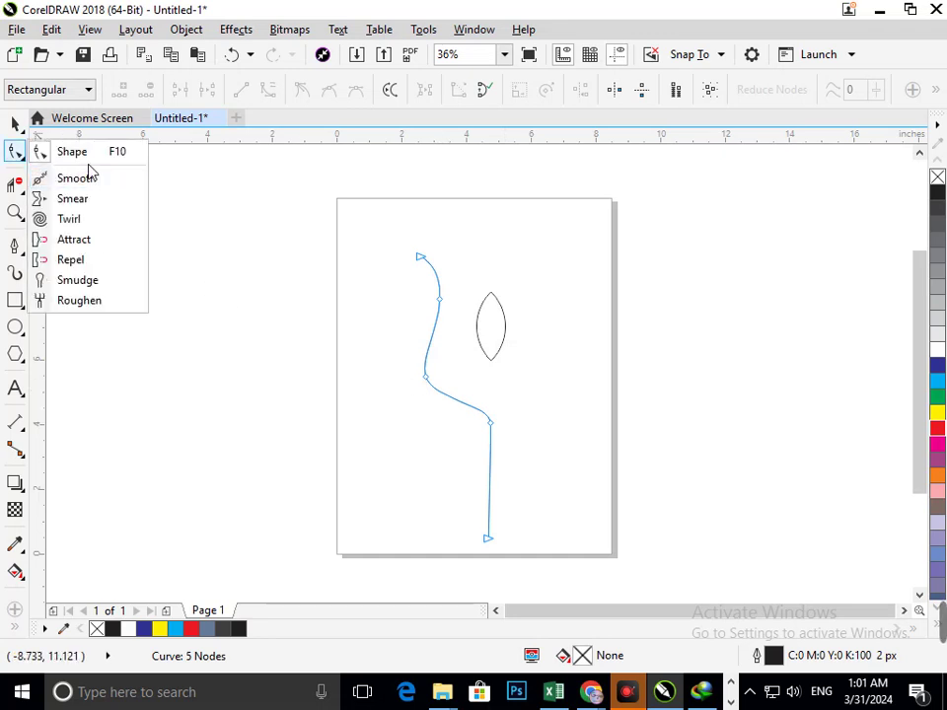
click(90, 160)
click(22, 159)
click(75, 179)
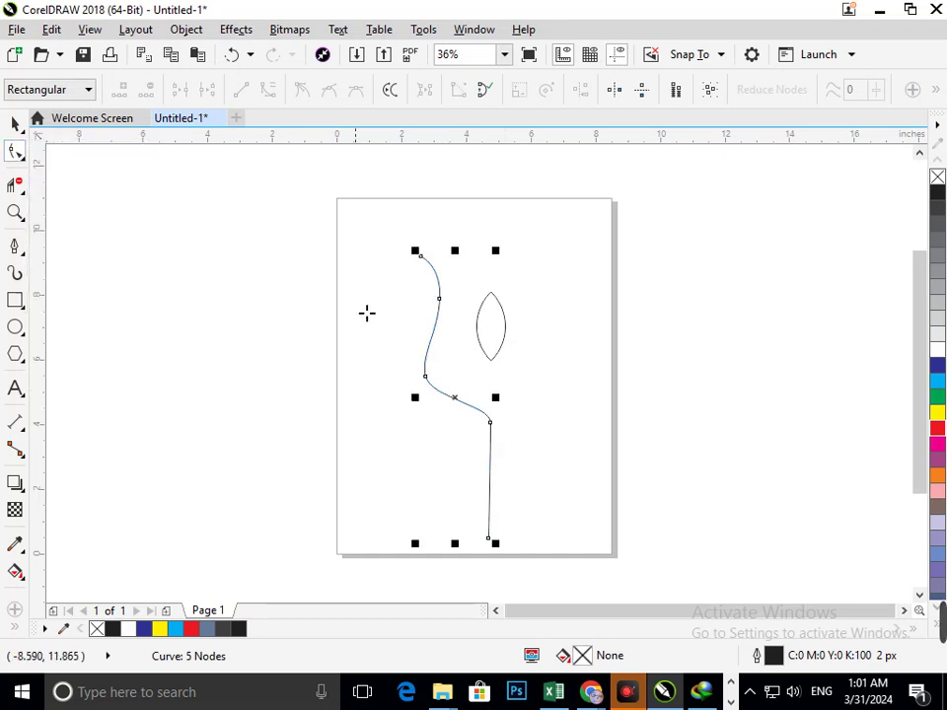
mouse_move(503, 434)
mouse_down()
mouse_move(468, 440)
mouse_move(475, 204)
mouse_up()
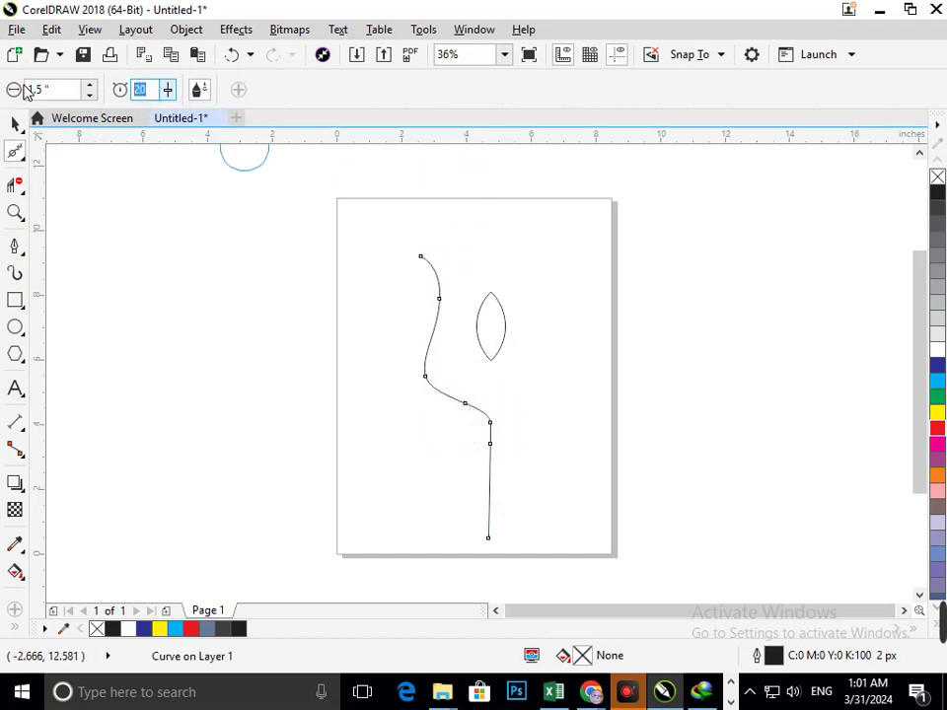
text(4)
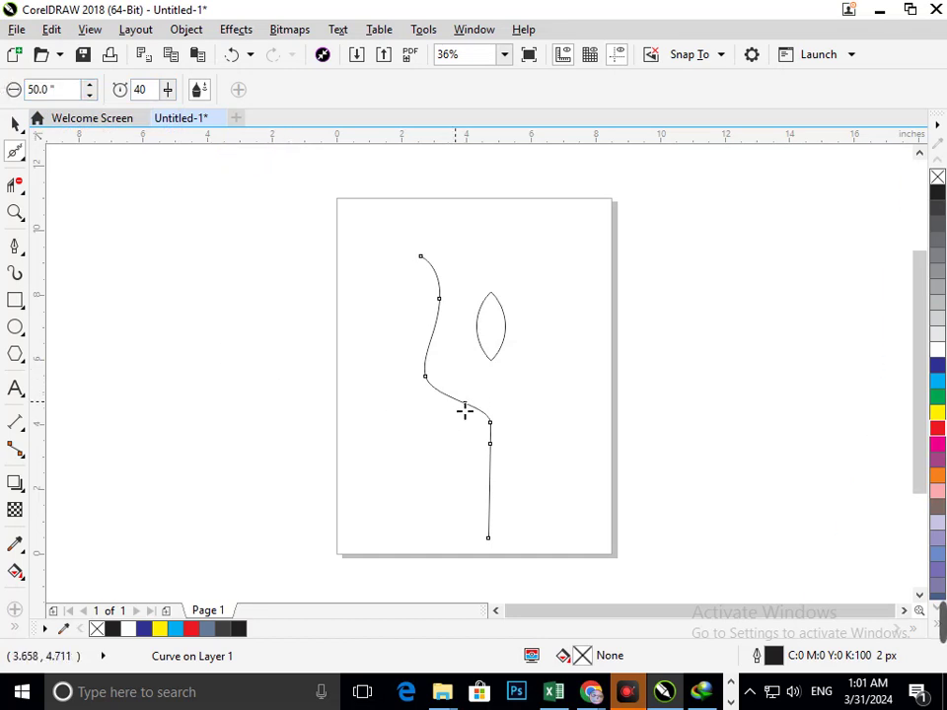
- Try to smooth the whole profile curve using a 50-inch nib
drag(450, 423, 446, 421)
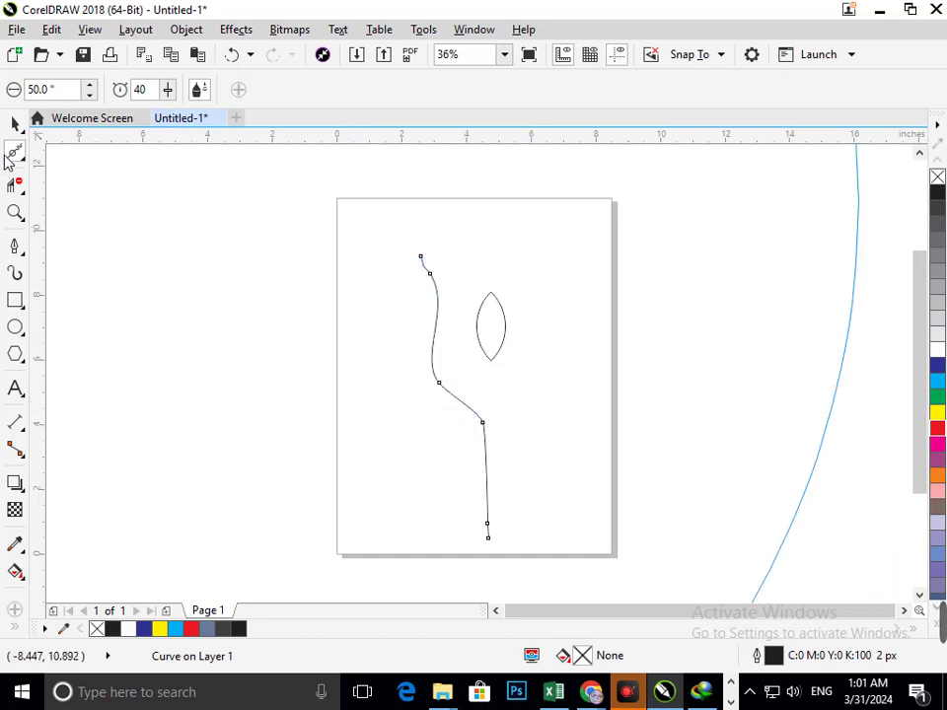
click(14, 124)
click(570, 383)
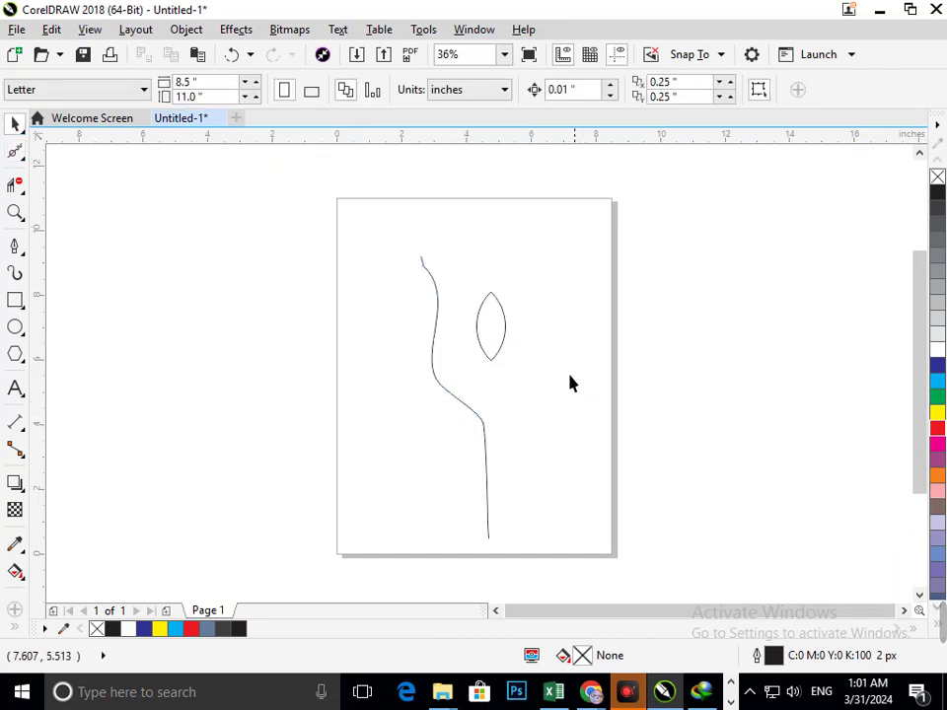
click(459, 398)
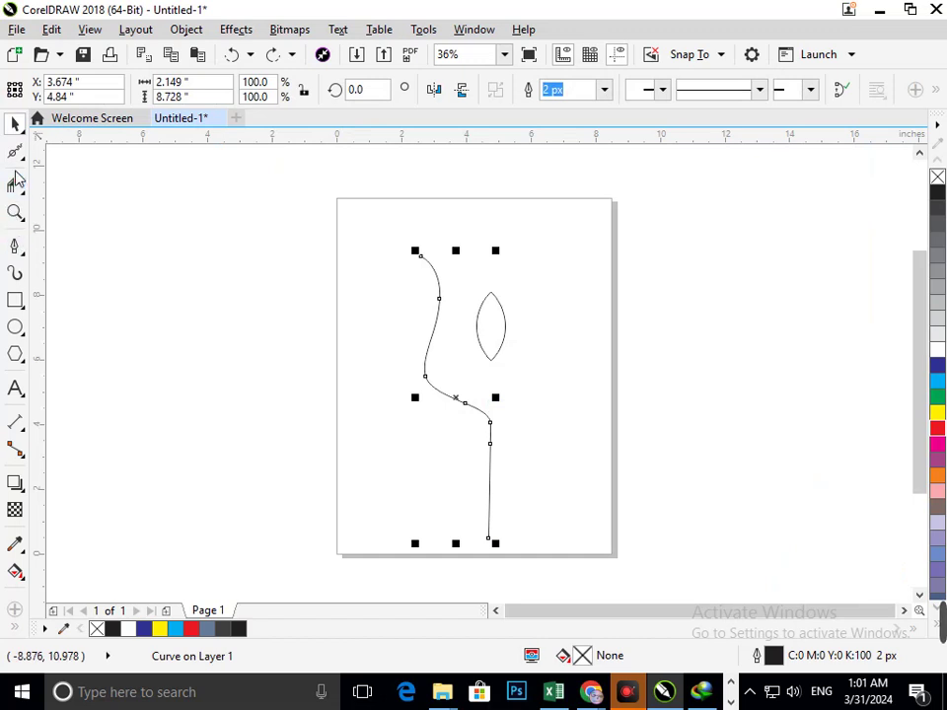
- Try to smooth the profile curve using a 15-inch nib, and undo the result
click(15, 151)
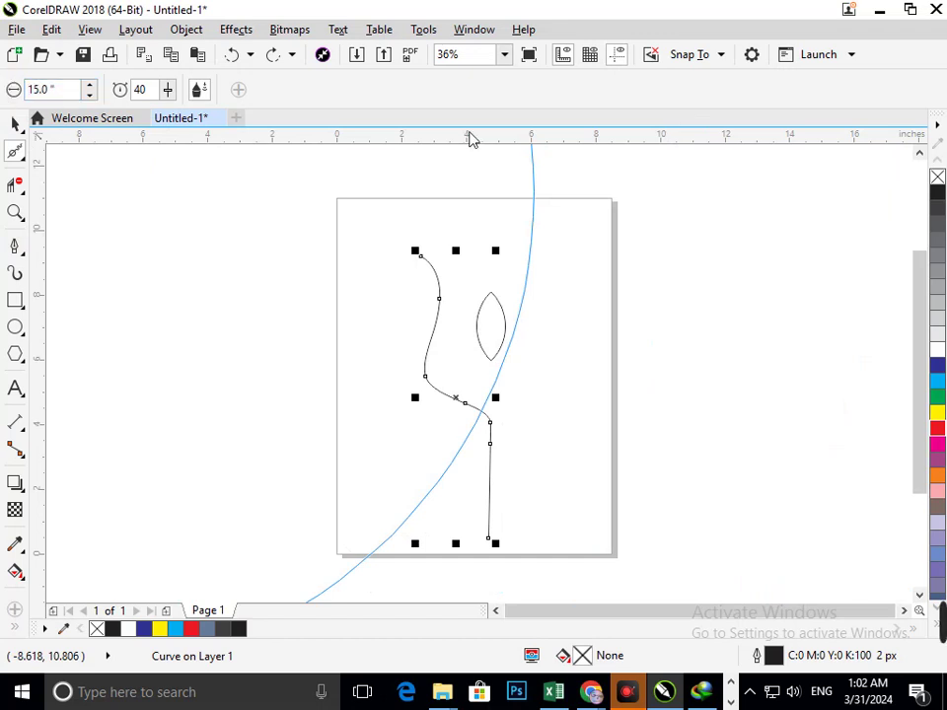
mouse_move(433, 392)
mouse_down()
mouse_move(448, 385)
mouse_move(434, 381)
mouse_up()
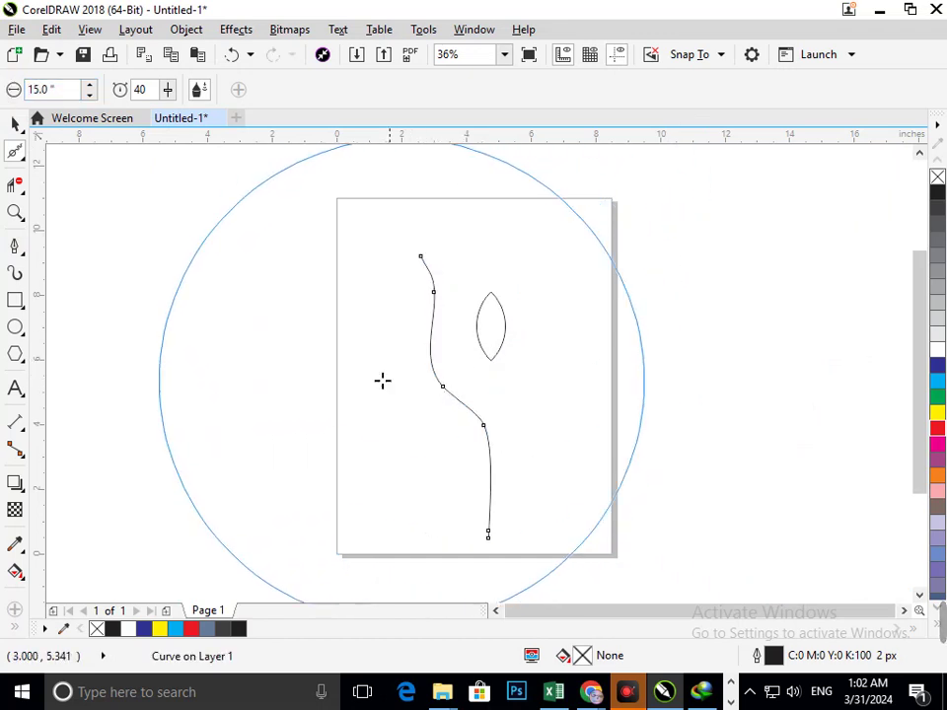
key(ctrl+z)
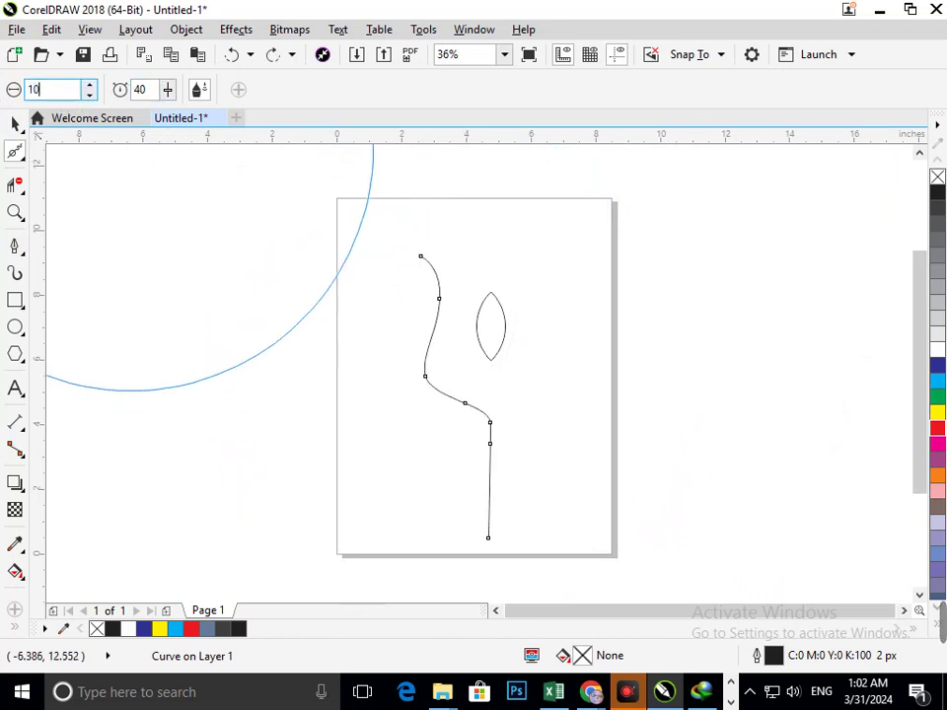
- Smooth the profile curve with the Smooth tool using a 10-inch nib
drag(444, 400, 443, 387)
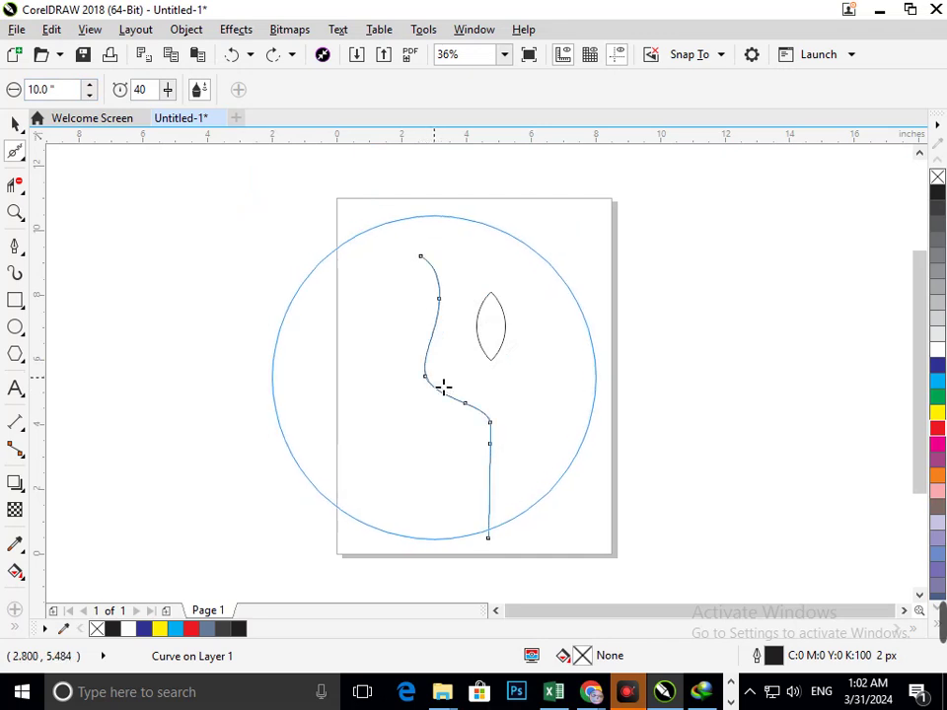
click(15, 124)
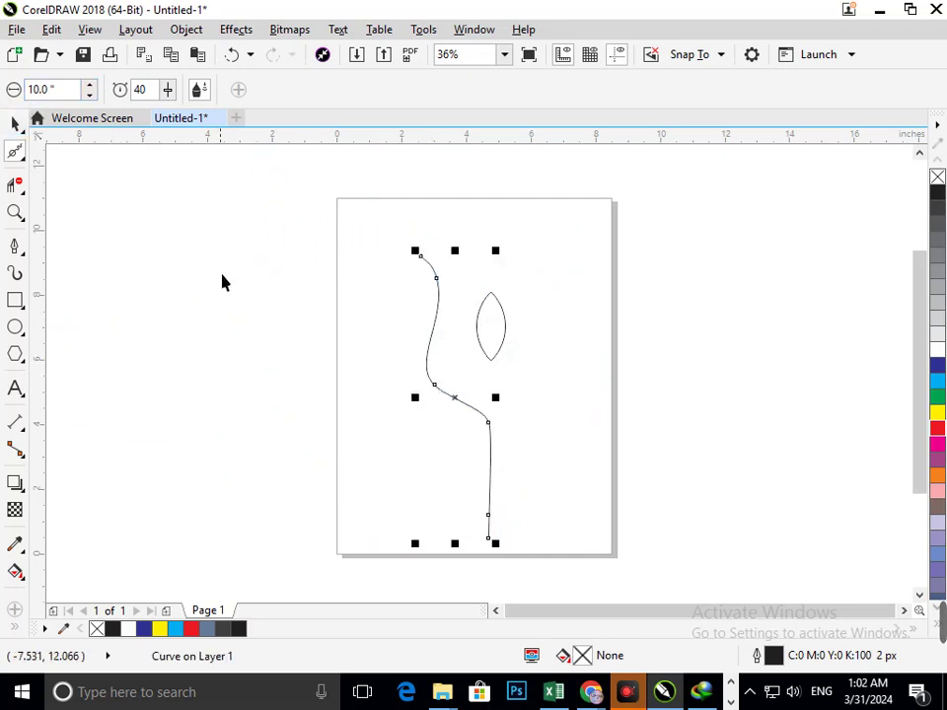
click(527, 533)
- Create a horizontally mirrored copy of the profile on the right of the lens so both stems meet in the middle
click(473, 417)
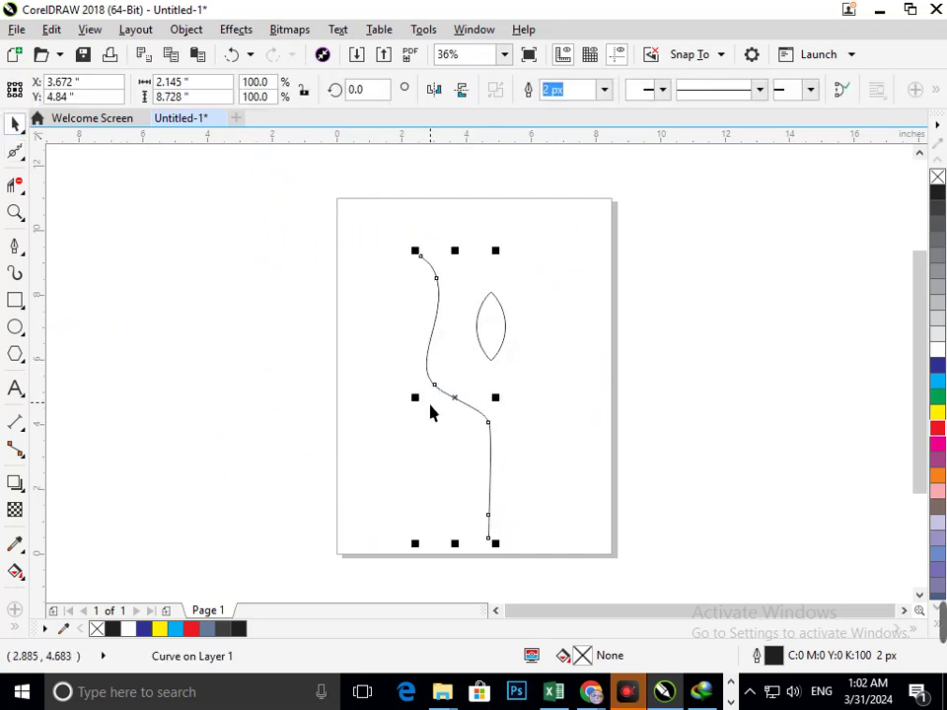
drag(415, 397, 515, 398)
click(619, 496)
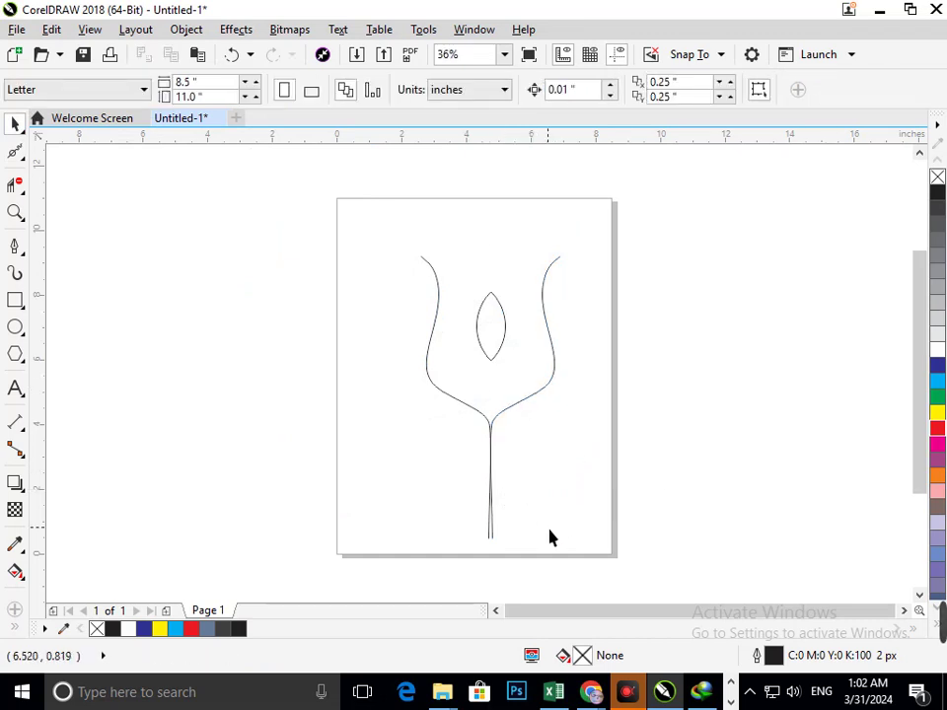
drag(437, 320, 449, 308)
key(ctrl+z)
click(474, 314)
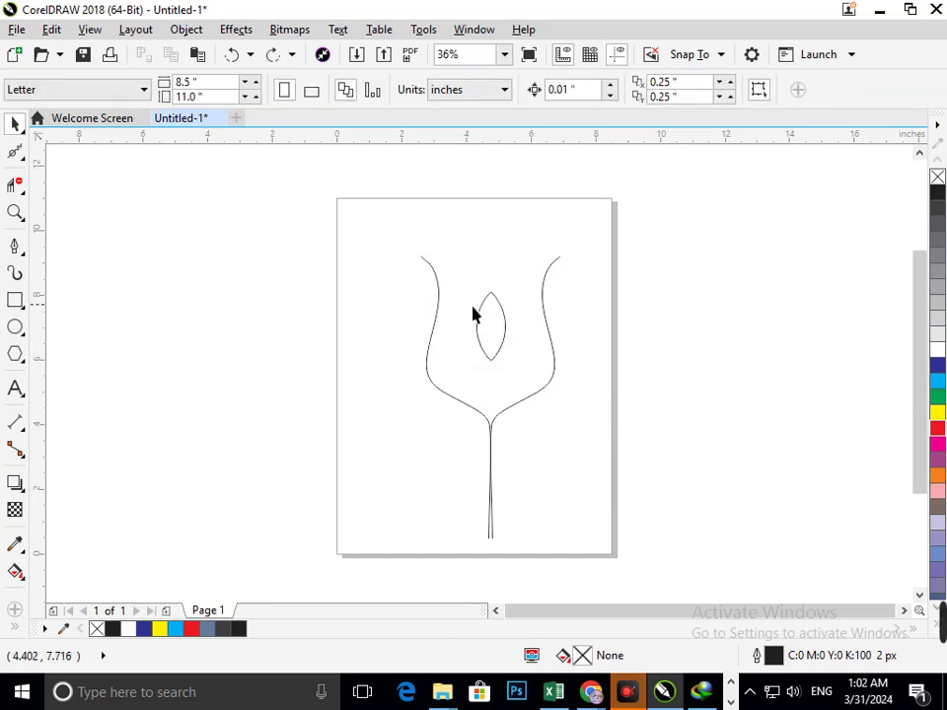
- Place the lens against the inside of the left profile's upper end and scale it to about 0.591 by 1.421 inches
drag(545, 372, 470, 302)
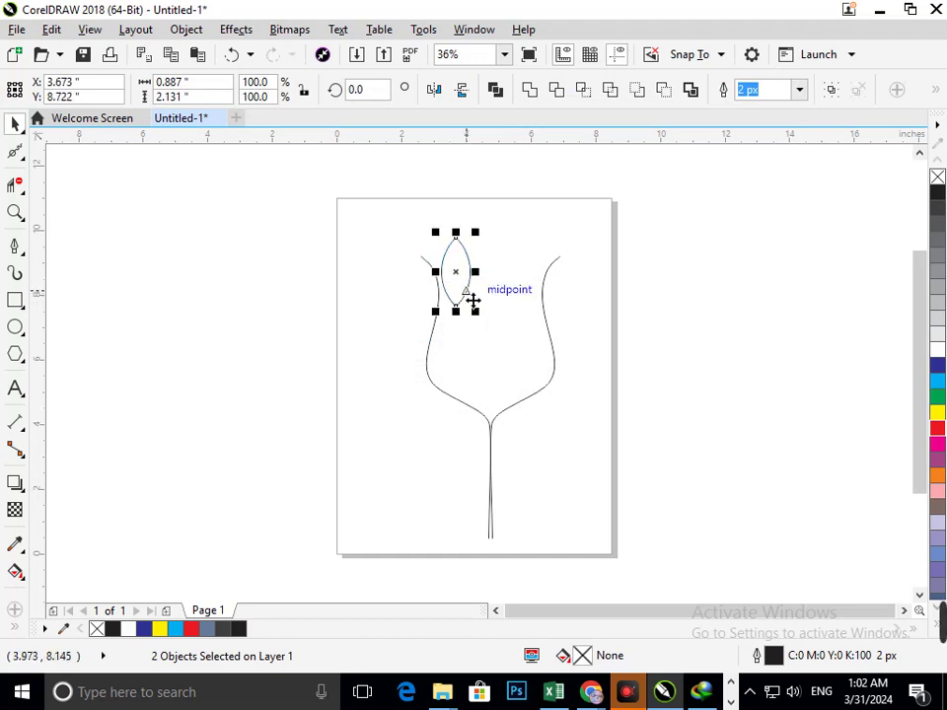
drag(529, 375, 558, 391)
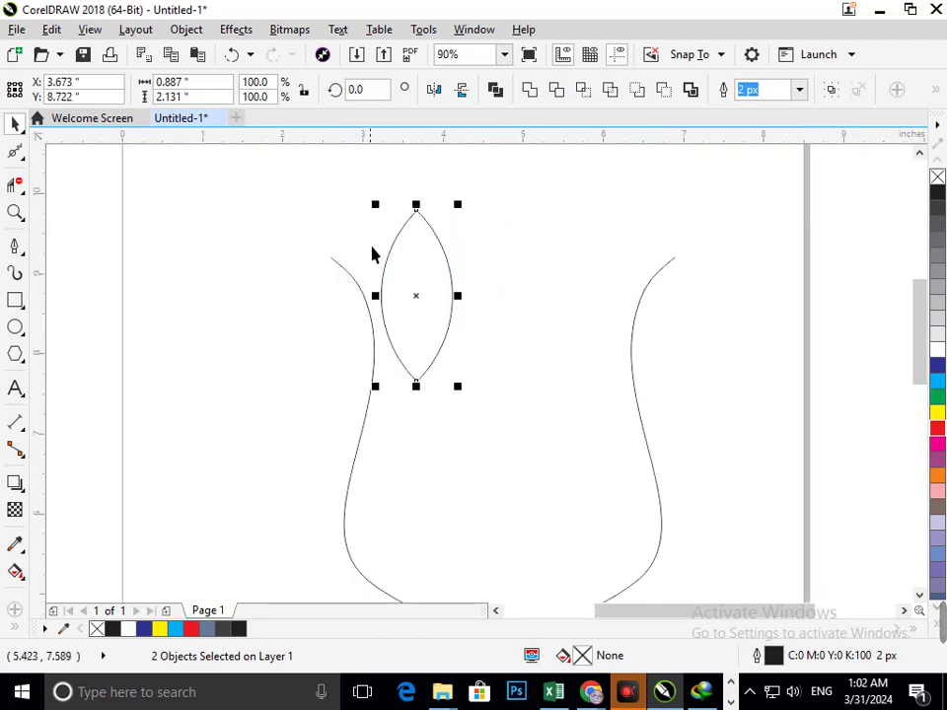
key(F2)
drag(320, 178, 620, 545)
drag(376, 415, 369, 336)
drag(370, 336, 432, 339)
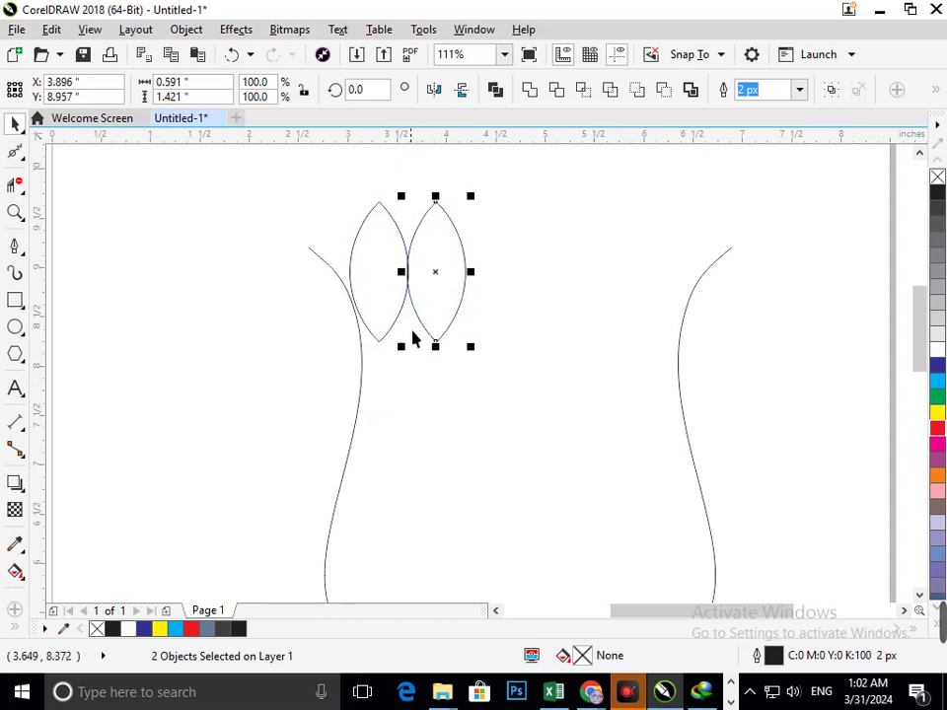
key(ctrl+z)
- Create a filled shape inside the lens with Smart Fill and colour it red
click(938, 428)
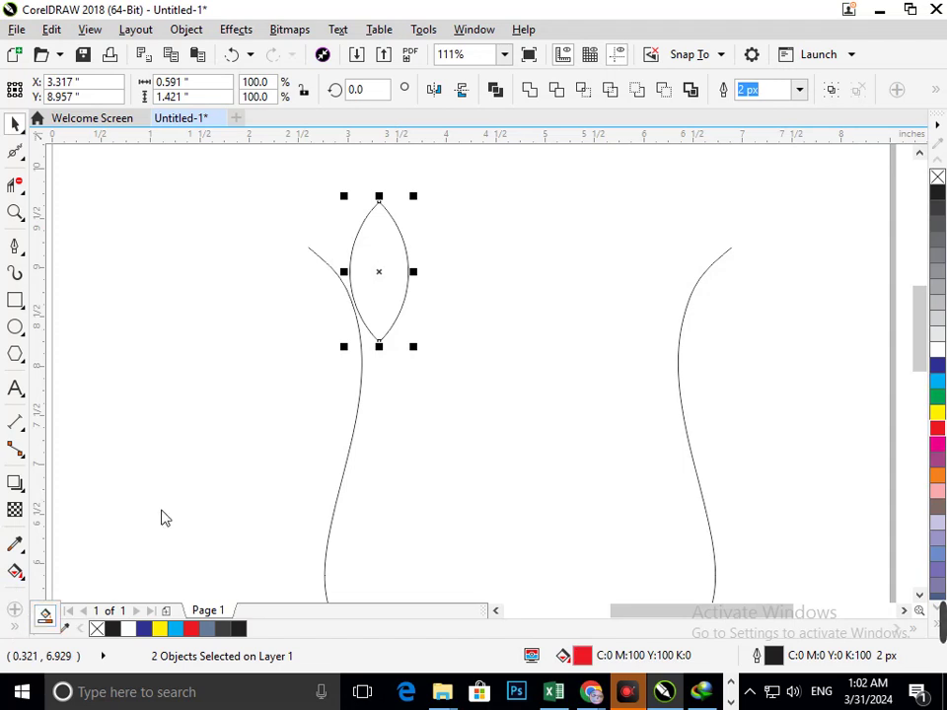
click(45, 615)
click(399, 292)
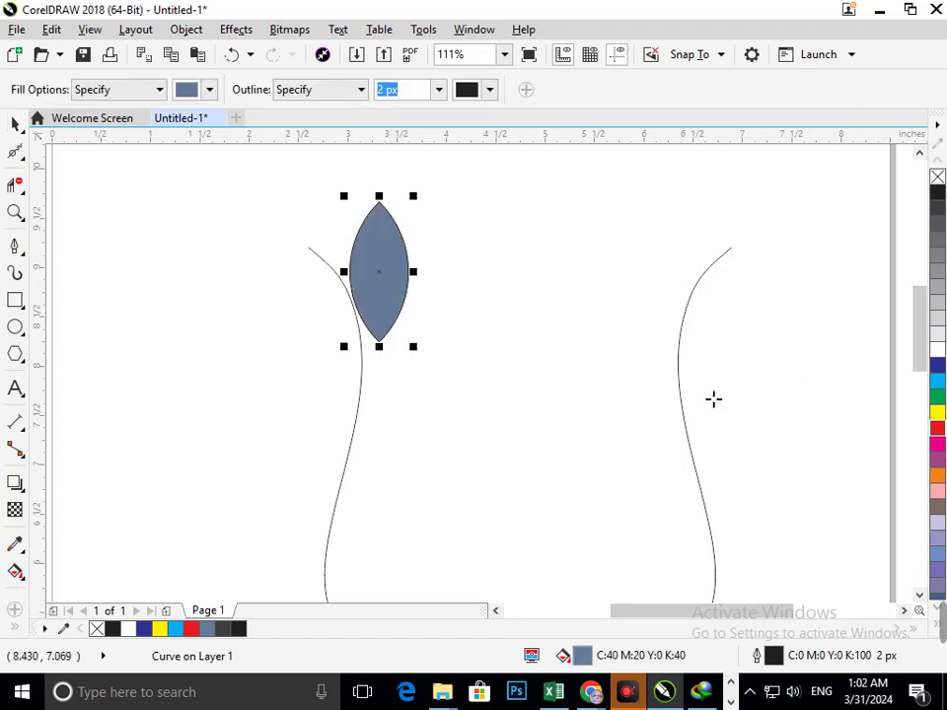
click(938, 427)
click(15, 129)
drag(425, 359, 467, 416)
scroll(427, 299, down, 1)
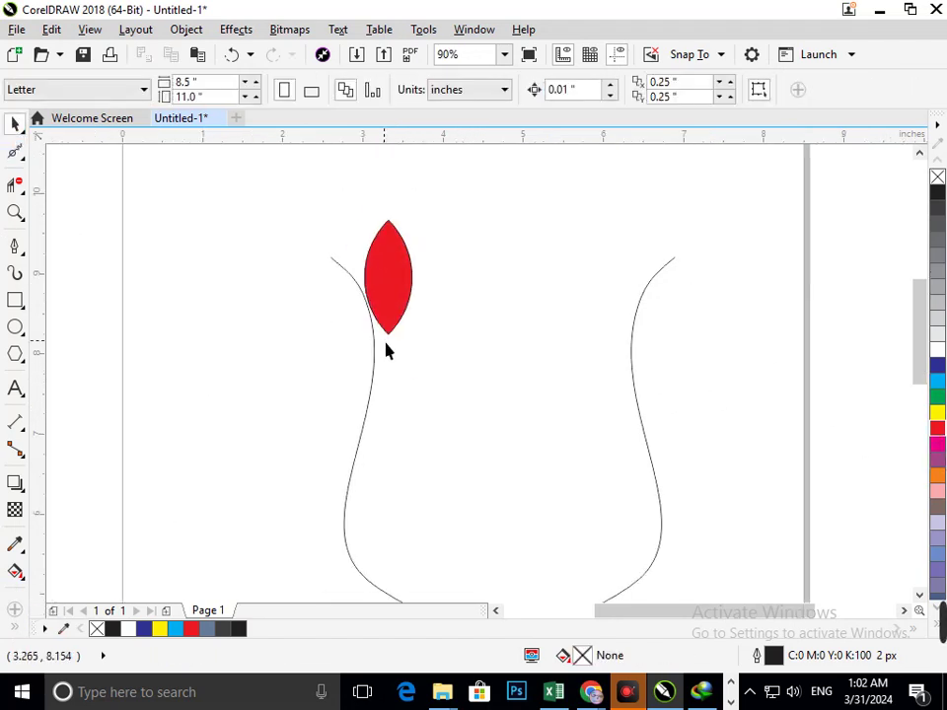
- Duplicate the red lens side by side to the right and repeat the copy to form a row of six between the profiles
drag(444, 353, 446, 324)
key(ctrl+r)
key(ctrl+r)
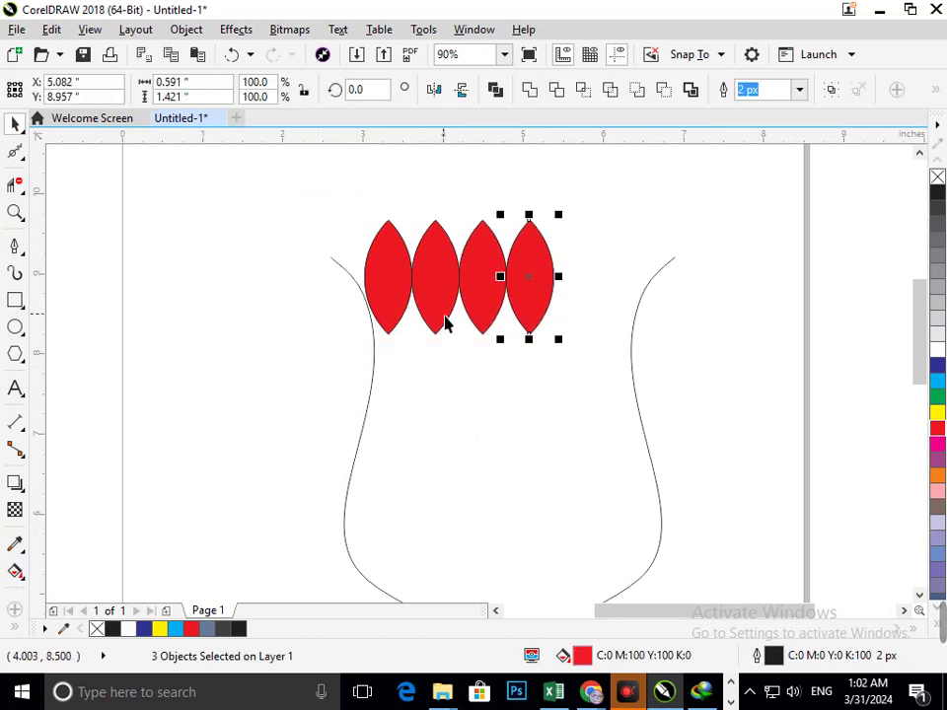
key(ctrl+r)
key(ctrl+r)
click(647, 401)
key(shift+F4)
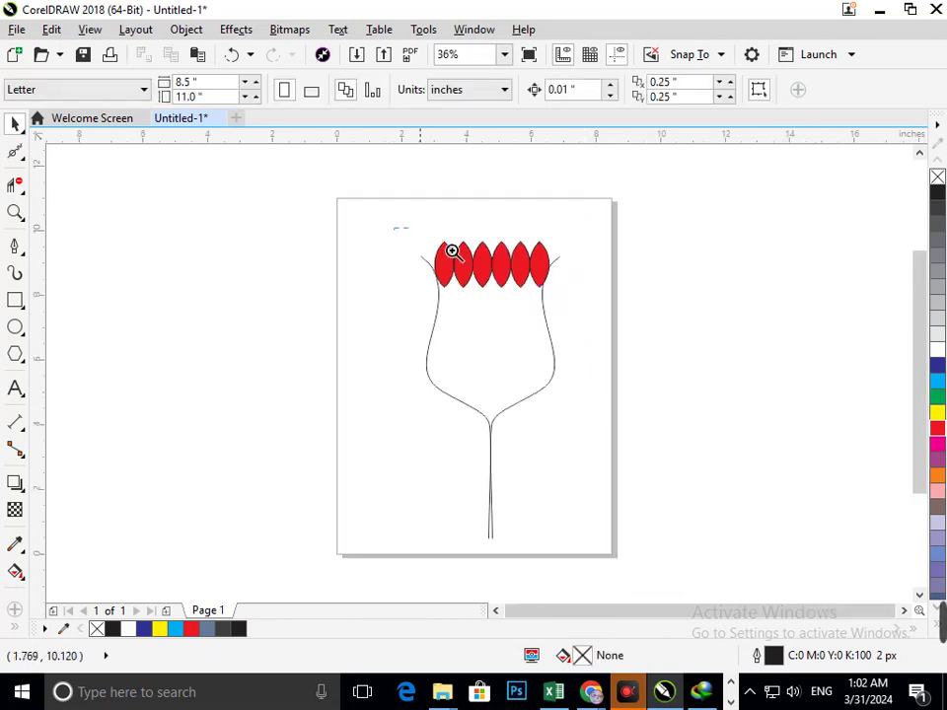
- Duplicate the lens row below the first, offset half a lens to the right, and delete the red fill shape of its last lens
drag(452, 252, 681, 374)
drag(564, 401, 509, 355)
drag(431, 302, 373, 369)
click(588, 444)
drag(541, 372, 660, 479)
key(Delete)
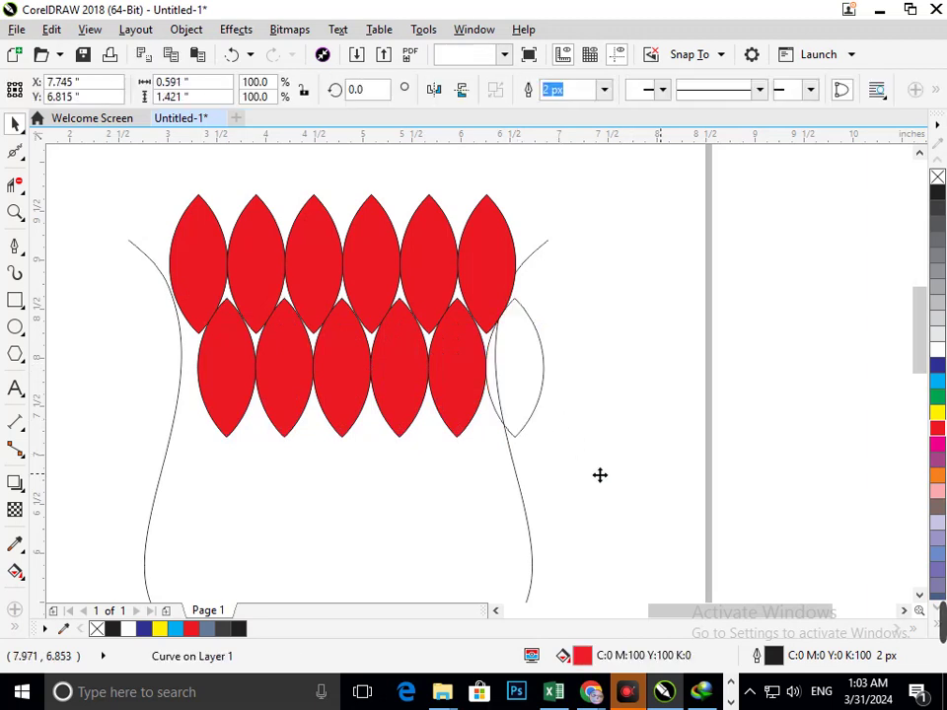
- Duplicate the top lens row into a third row aligned beneath it and a fourth row shifted half a lens to the left
key(shift+F4)
scroll(511, 247, up, 2)
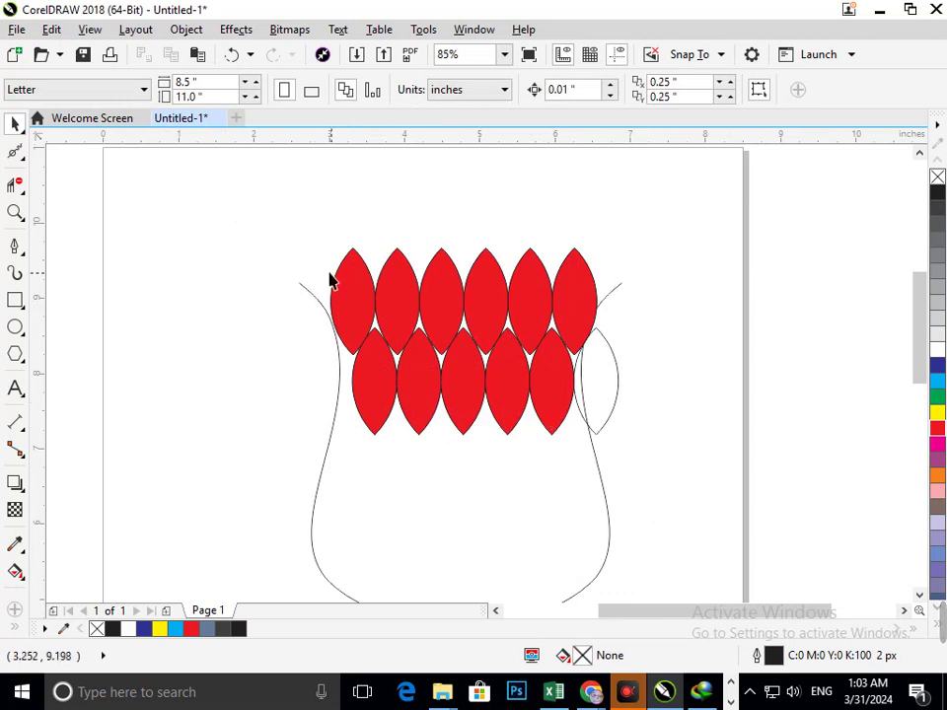
drag(300, 211, 657, 378)
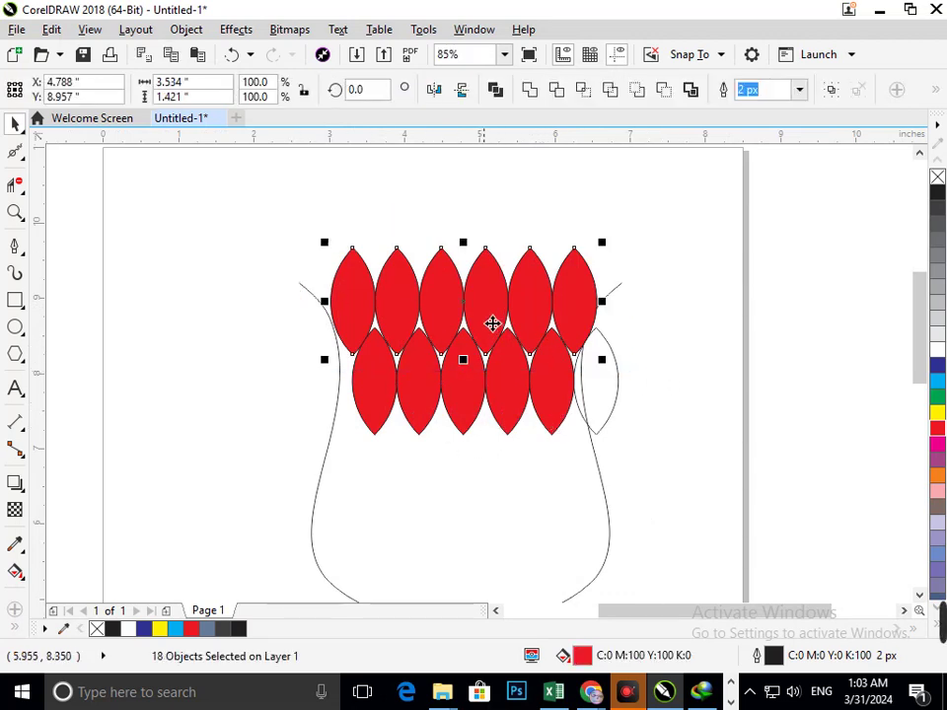
drag(485, 308, 464, 546)
right_click(464, 546)
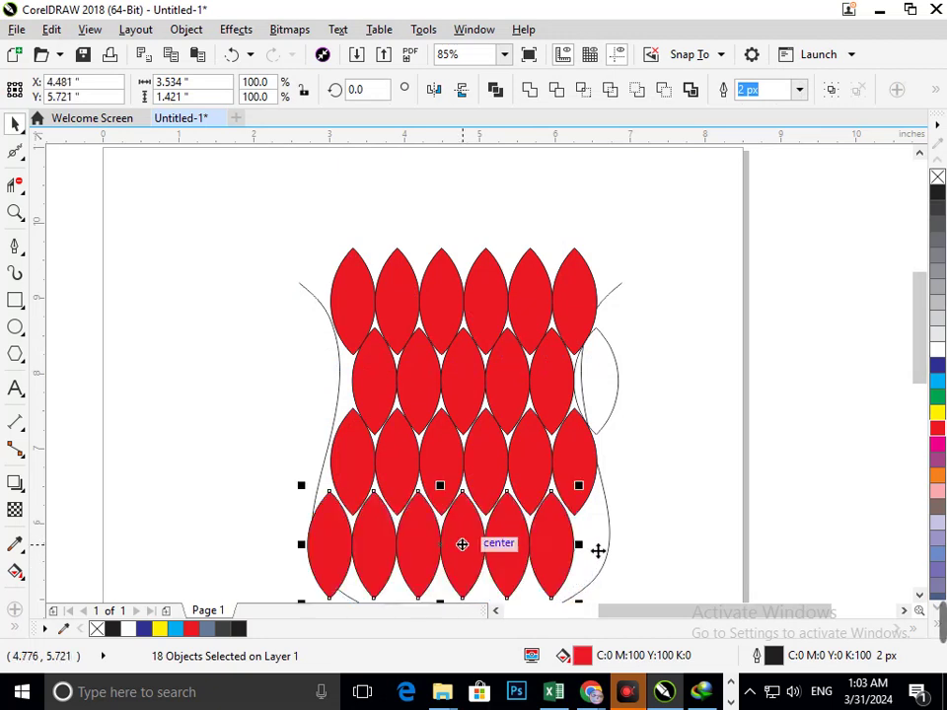
- Duplicate the fourth row's first lens to the row's right end and shrink it to fit inside the right profile
click(794, 517)
scroll(530, 487, down, 3)
scroll(524, 385, up, 5)
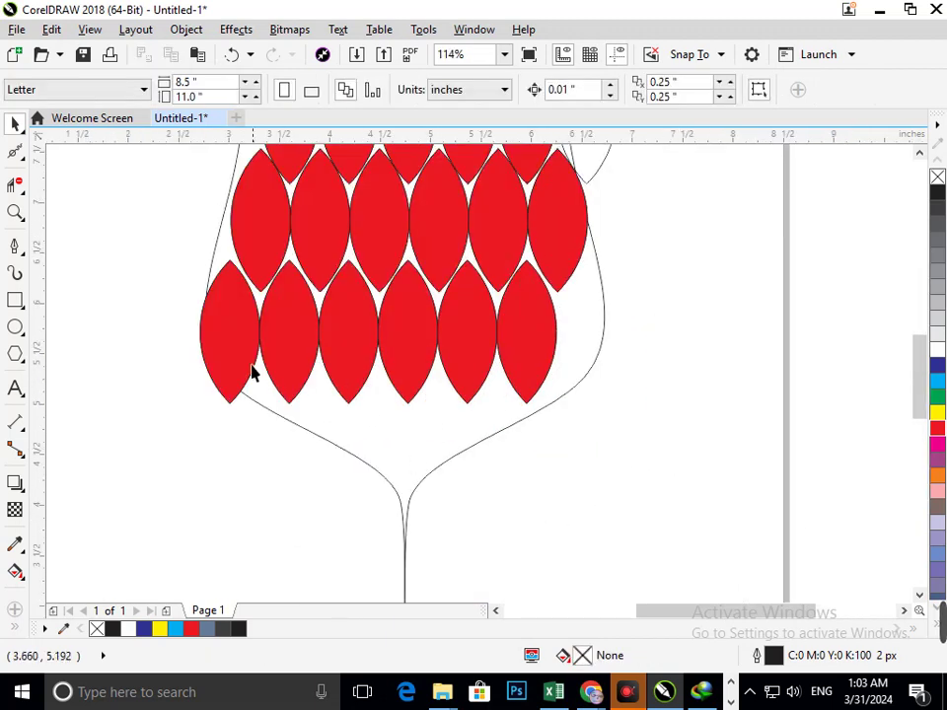
drag(234, 380, 588, 368)
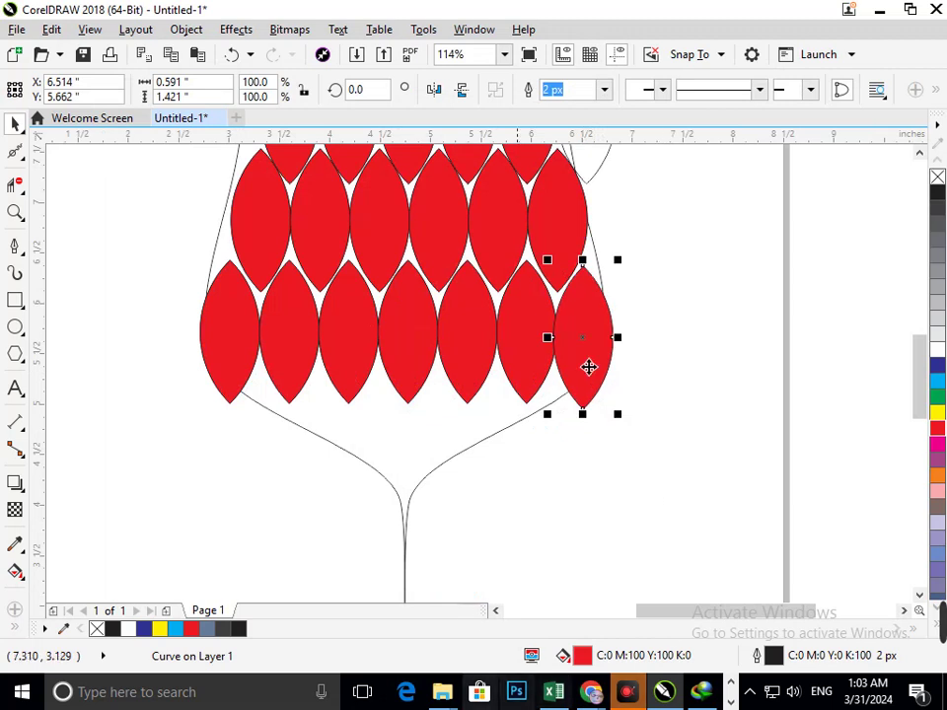
scroll(437, 462, up, 2)
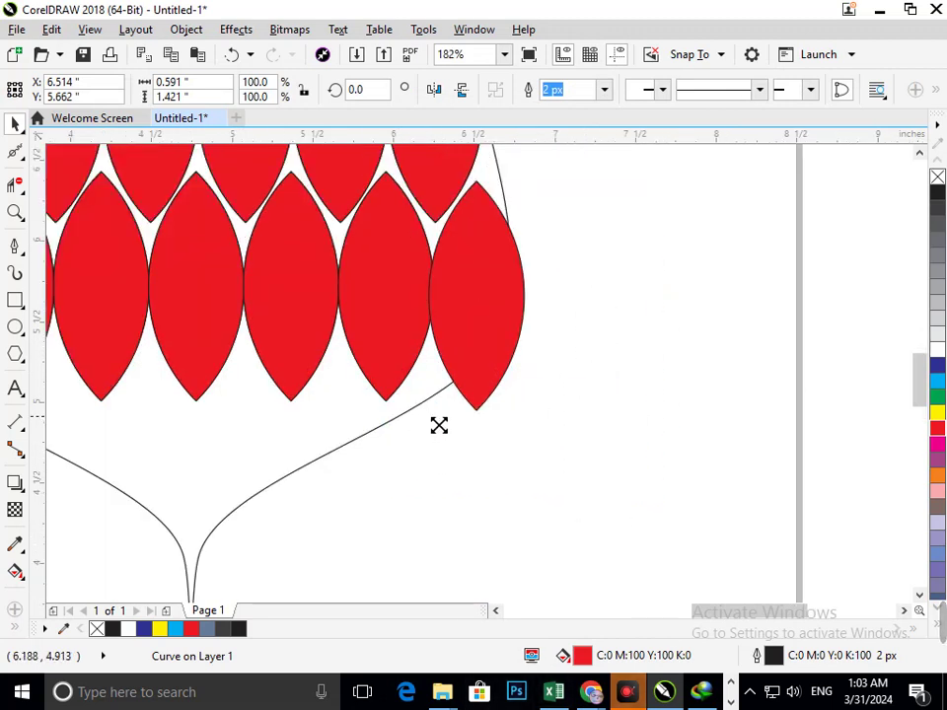
drag(440, 425, 479, 333)
click(569, 368)
scroll(457, 333, down, 2)
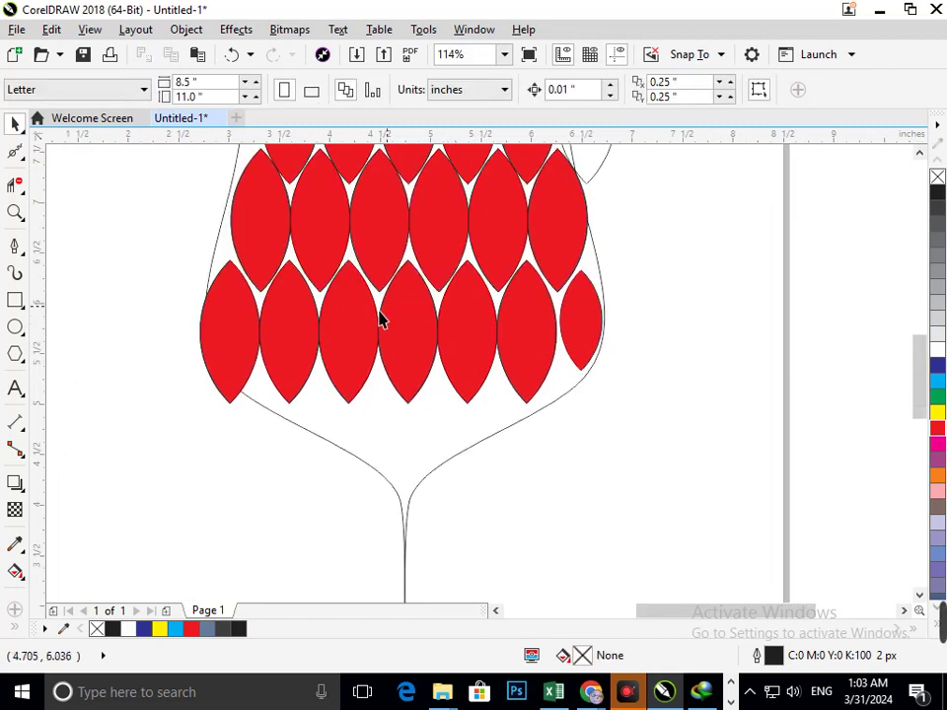
- Shrink the fourth row's first lens to fit inside the left profile and delete the leftover shapes around it
click(228, 353)
mouse_move(201, 419)
mouse_down()
mouse_move(213, 412)
mouse_move(209, 418)
mouse_up()
click(203, 454)
drag(223, 365, 145, 428)
click(191, 447)
key(Delete)
drag(234, 400, 201, 423)
key(Delete)
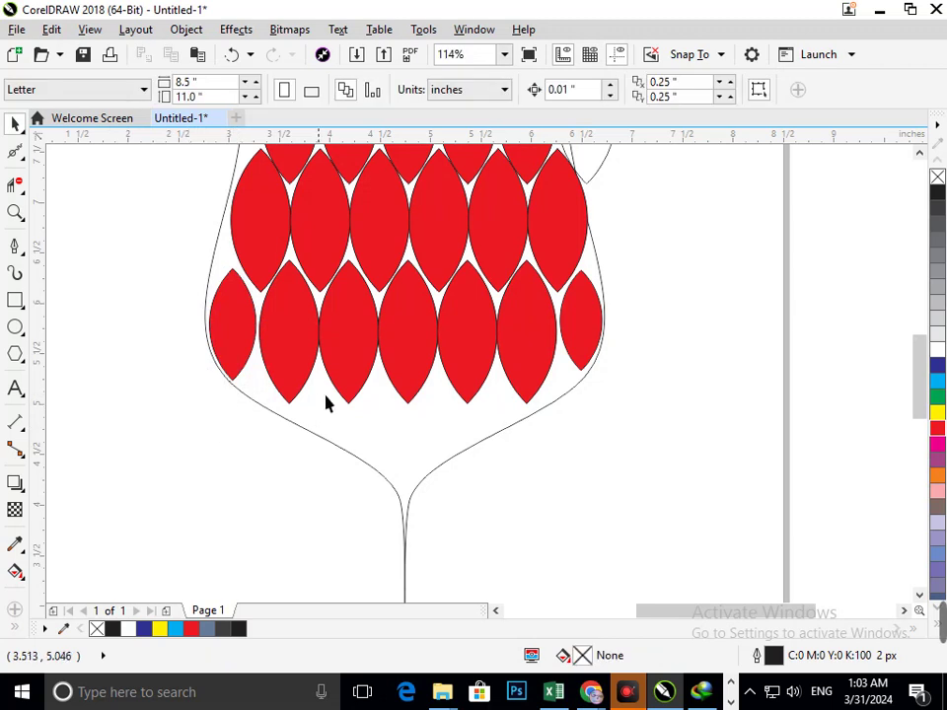
- Delete the leftover lens outline curves at the right end of the second row
drag(479, 363, 480, 373)
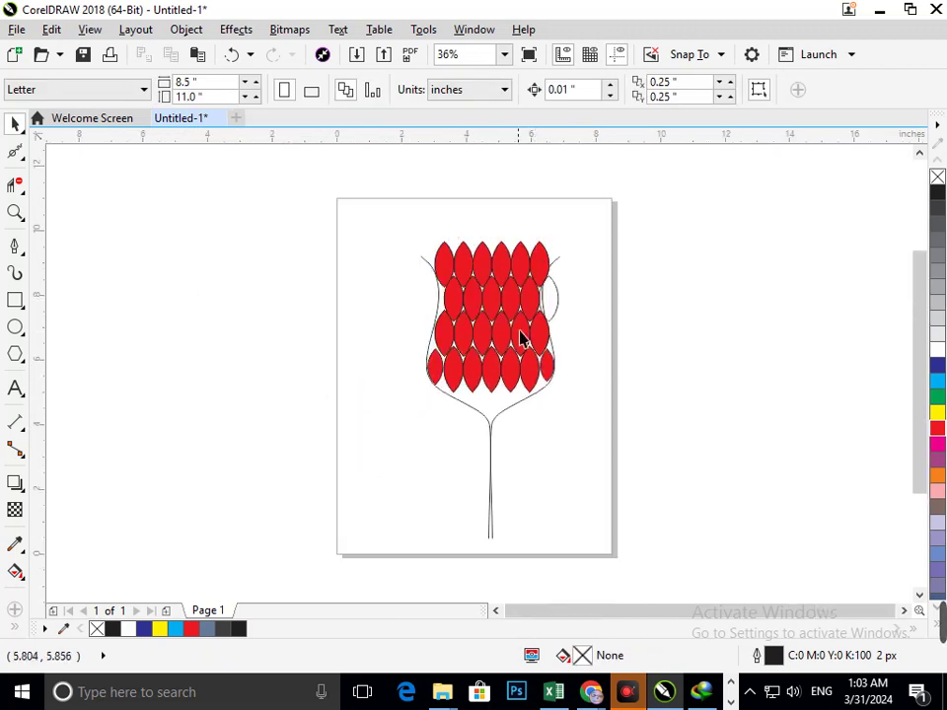
scroll(598, 372, up, 2)
key(ctrl+z)
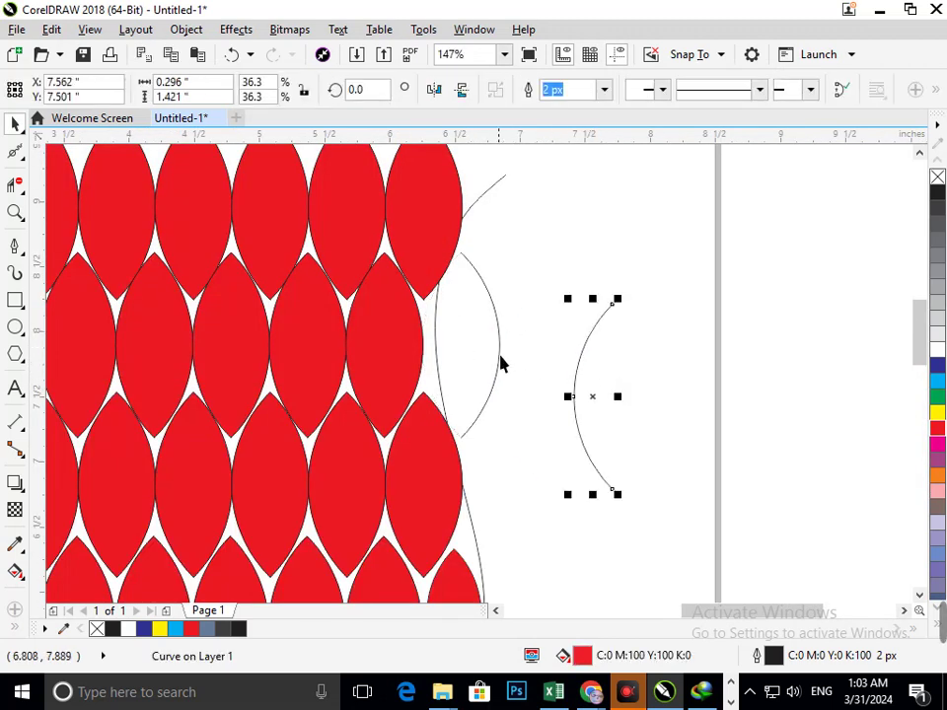
key(Delete)
key(shift+F4)
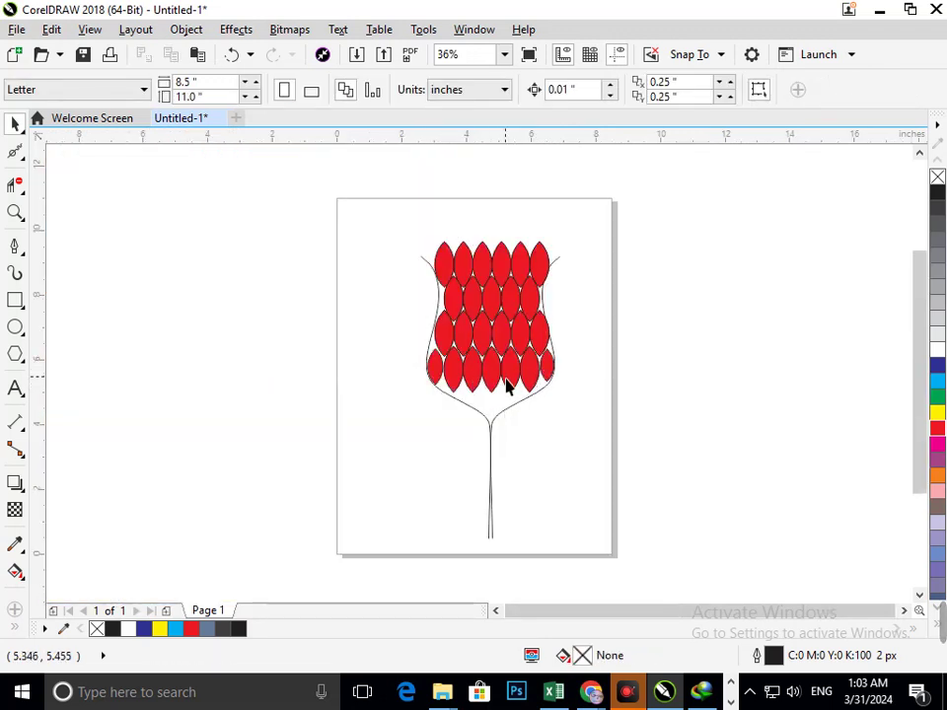
- Duplicate a lens below the fourth row's centre, shrink it to about 0.32 by 0.77 in, and copy it into the adjacent gaps and one further right
mouse_move(506, 386)
mouse_down()
mouse_move(499, 416)
mouse_move(490, 396)
mouse_up()
scroll(541, 501, up, 2)
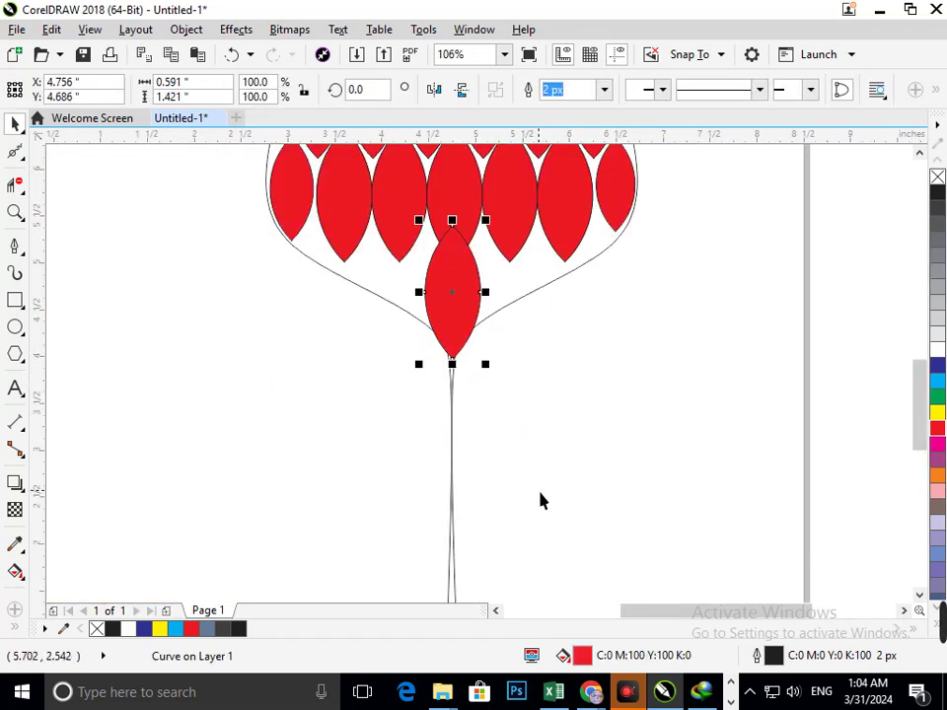
drag(428, 372, 488, 439)
key(Escape)
scroll(469, 366, up, 2)
drag(475, 517, 446, 541)
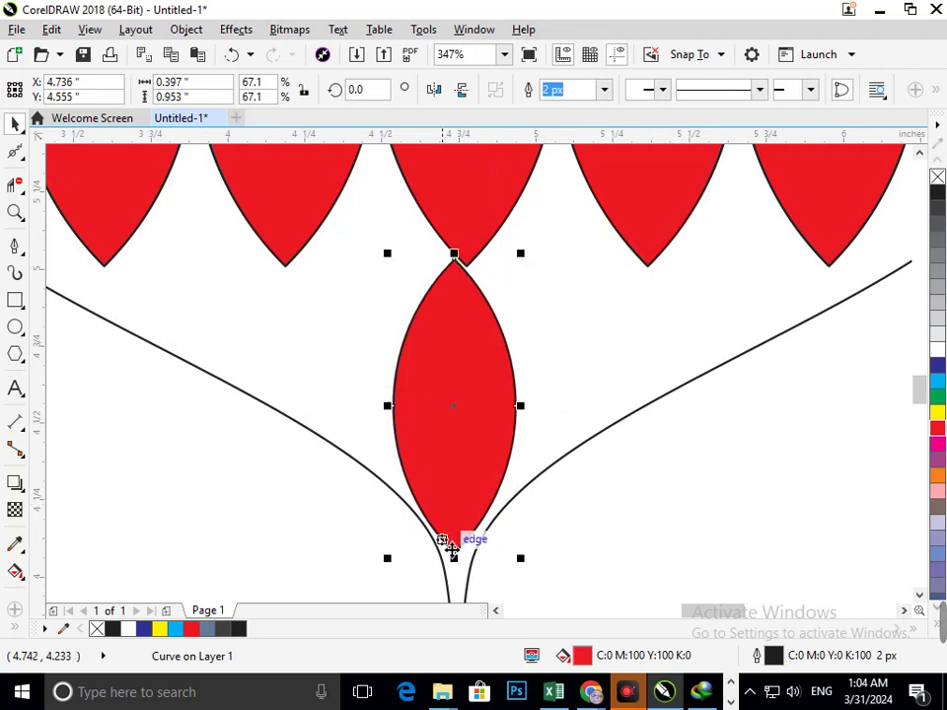
drag(398, 567, 742, 323)
key(F3)
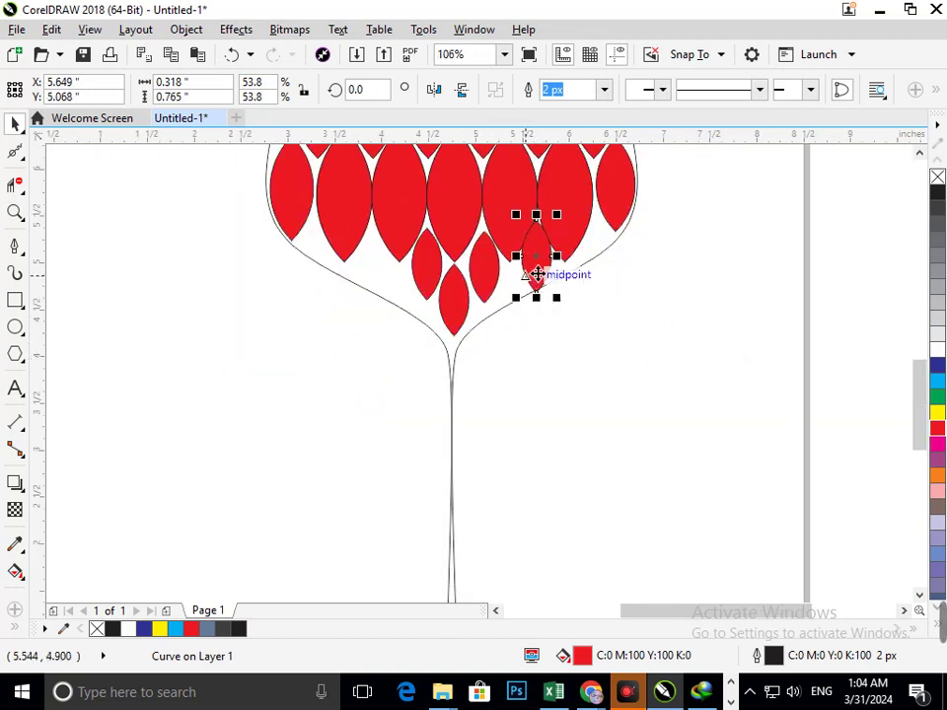
- Shrink the rightmost small lens to 0.258 by 0.62 in and duplicate it into the last gap by the right profile at 0.179 by 0.43 in
key(F2)
drag(469, 187, 604, 335)
drag(449, 488, 695, 328)
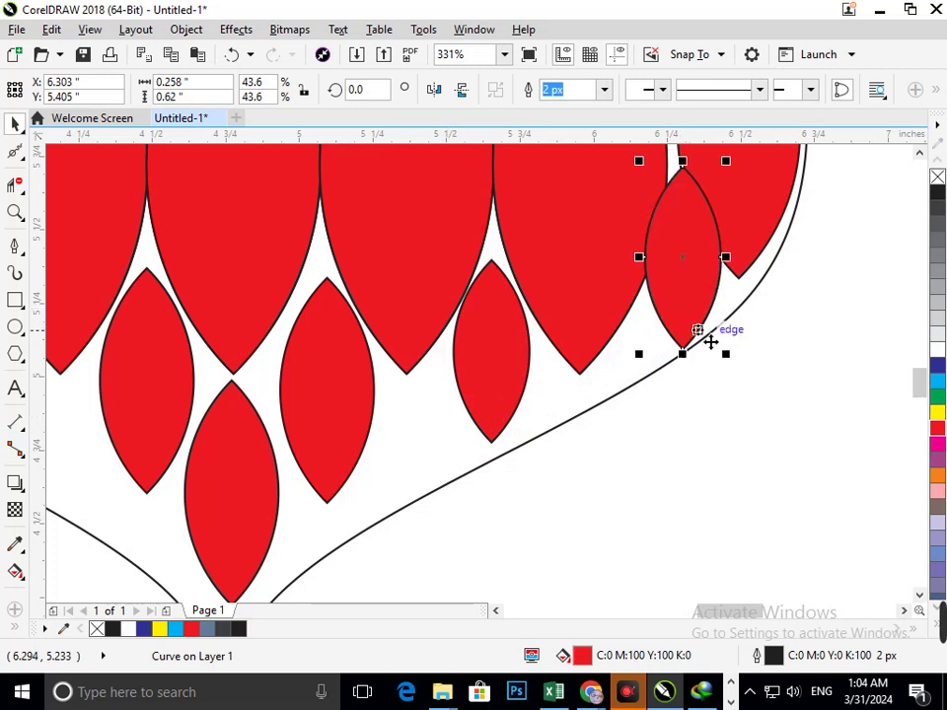
key(F3)
scroll(565, 193, up, 5)
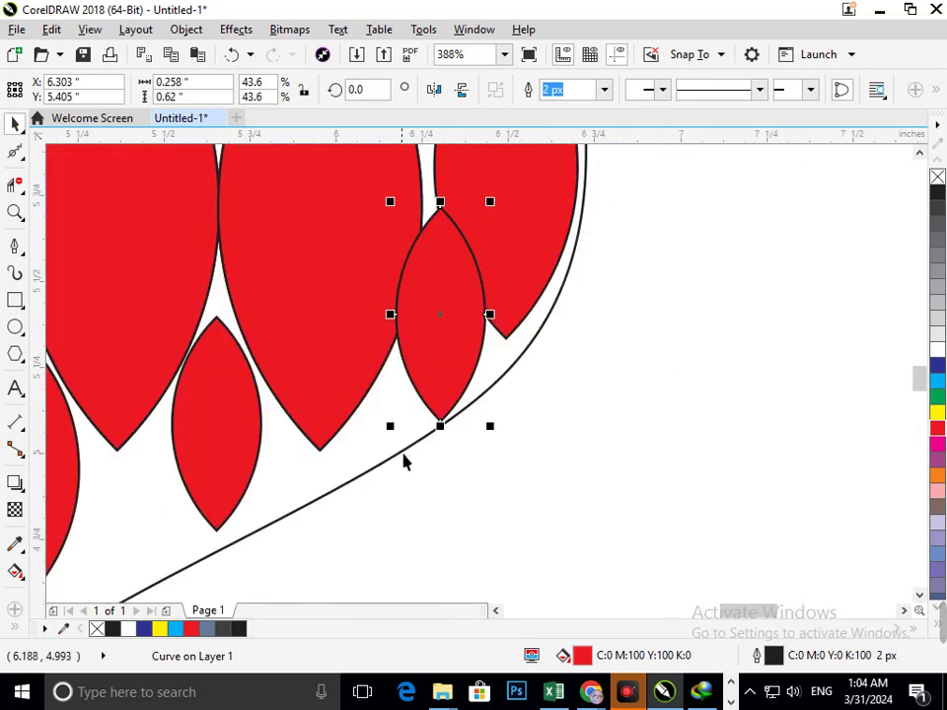
drag(400, 438, 490, 422)
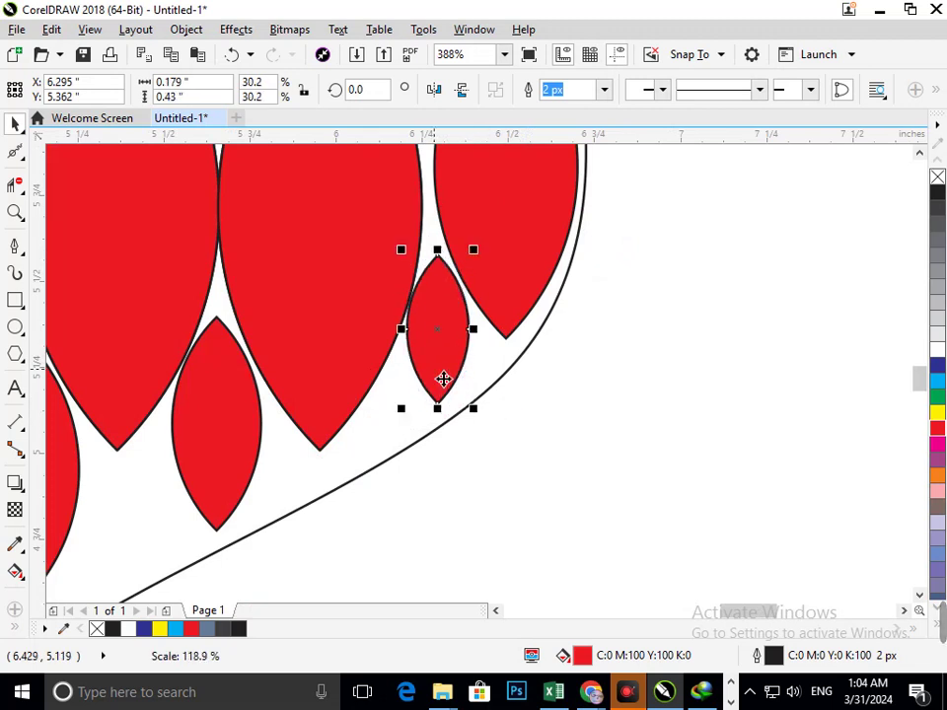
drag(443, 381, 444, 391)
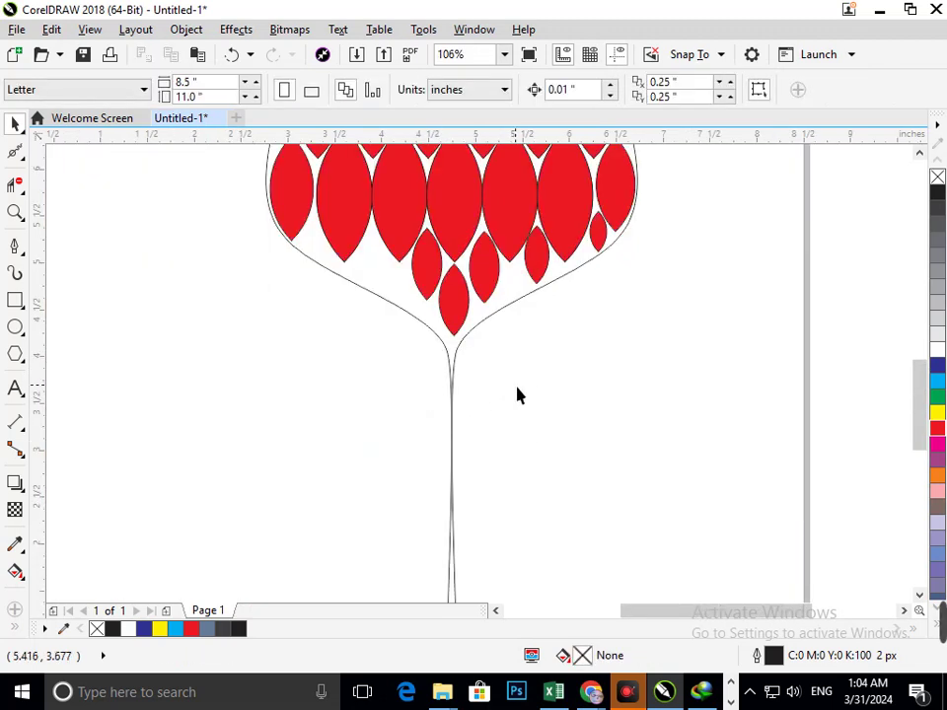
- Duplicate a small lens into the next gap on the left side and shrink it to 0.246 by 0.592 in
click(372, 283)
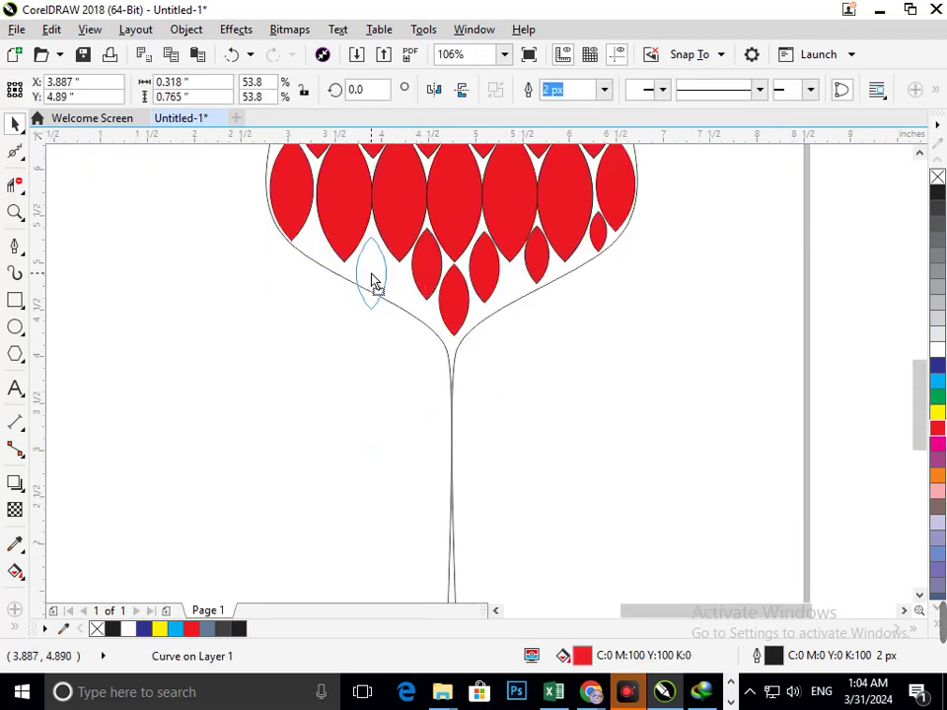
drag(371, 274, 370, 268)
key(F2)
drag(322, 201, 425, 317)
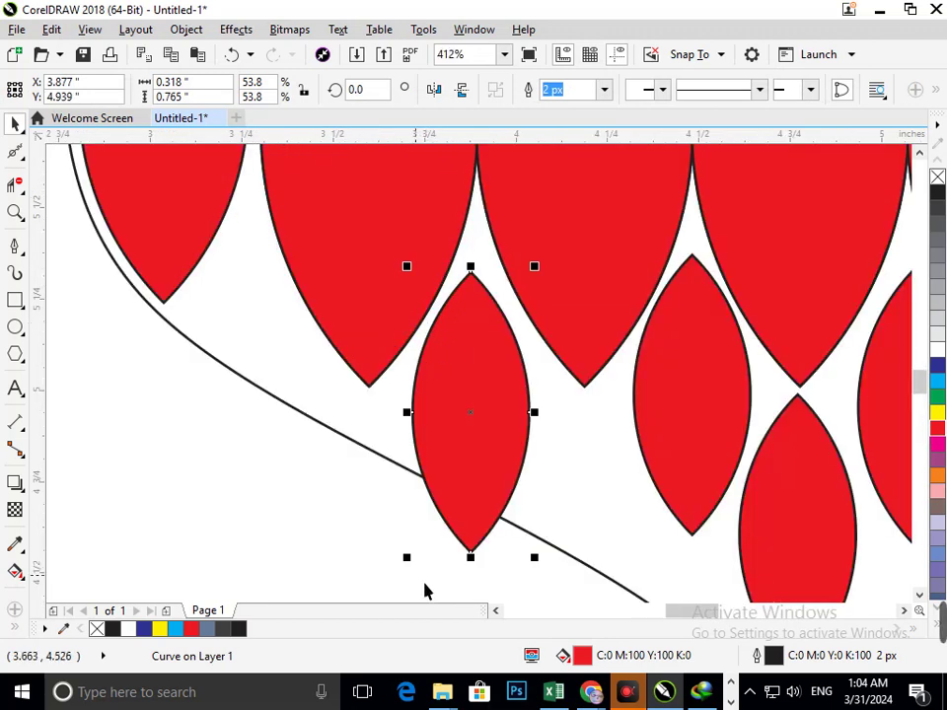
drag(413, 566, 423, 528)
- Duplicate the reduced lens into the outermost gap by the left profile and shrink it to fit between its neighbours
drag(476, 507, 246, 359)
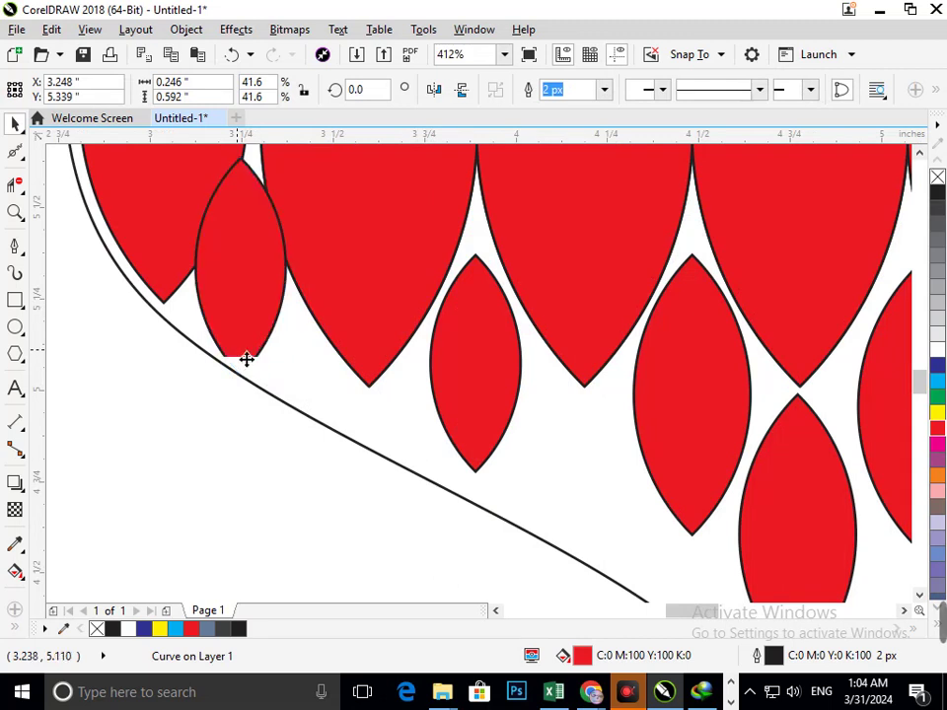
scroll(321, 416, down, 3)
key(F2)
drag(272, 215, 360, 270)
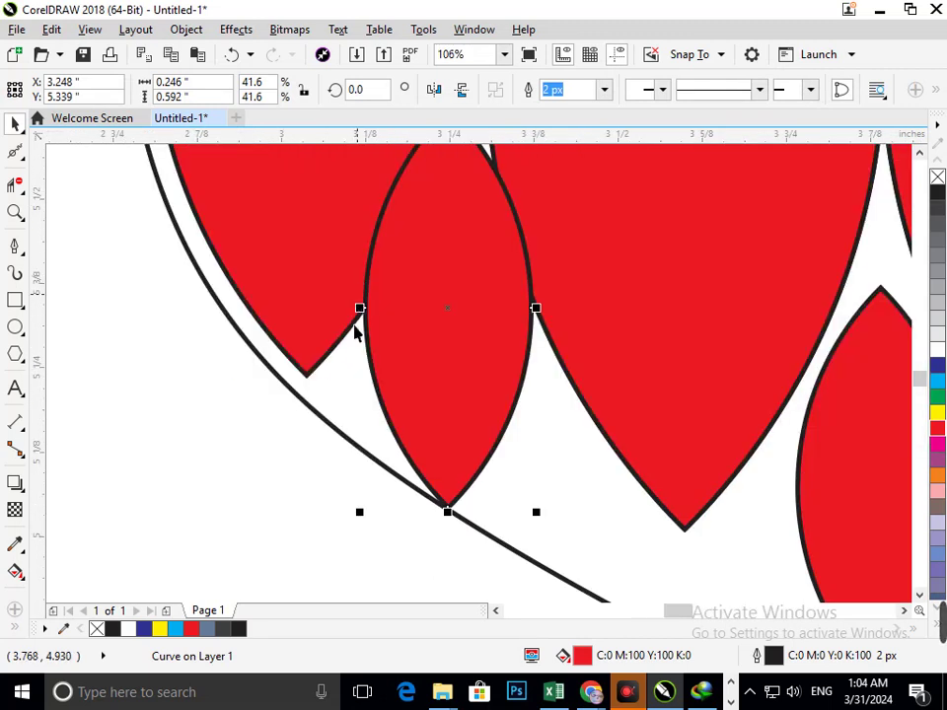
drag(370, 534, 382, 499)
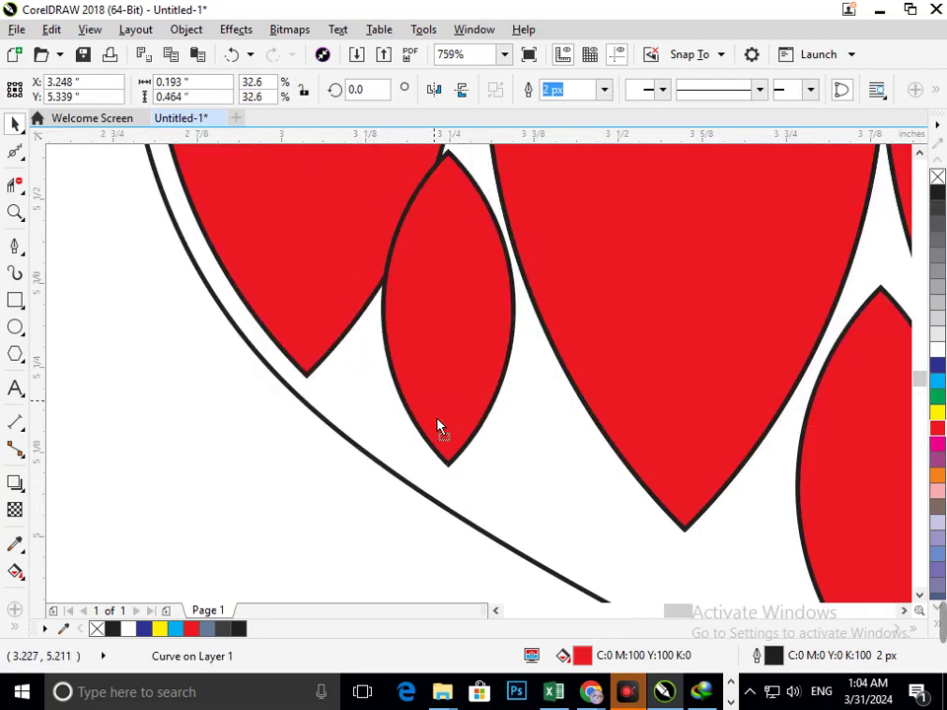
drag(439, 429, 449, 440)
drag(382, 507, 453, 433)
scroll(468, 455, down, 4)
scroll(454, 434, down, 5)
click(420, 450)
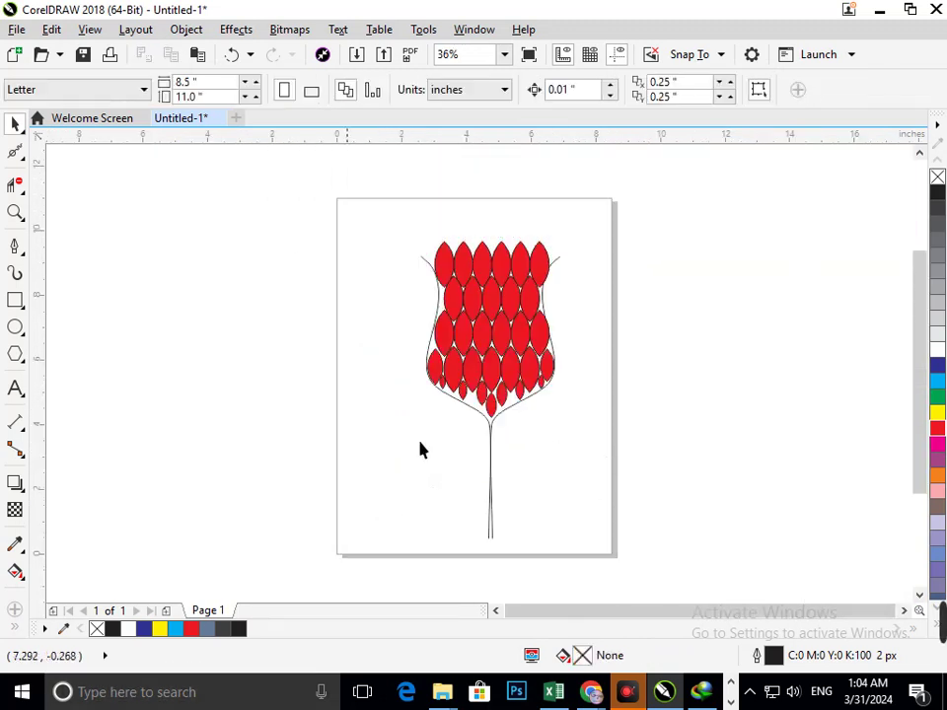
- Duplicate a small lens down and to the left into the space beside the left profile and shrink it to fit
drag(406, 334, 604, 456)
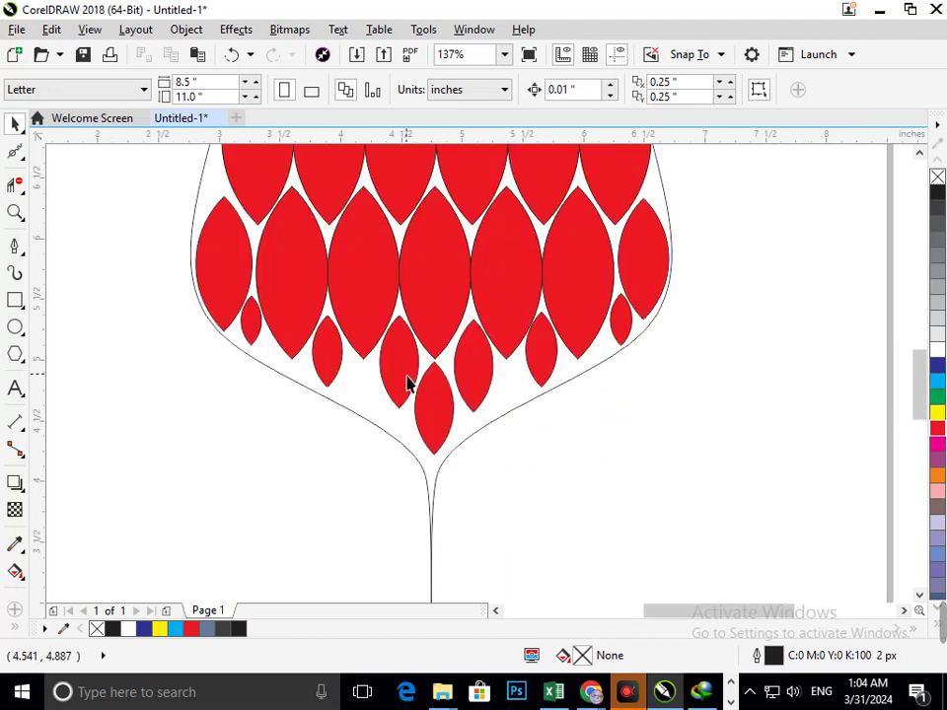
drag(408, 384, 375, 436)
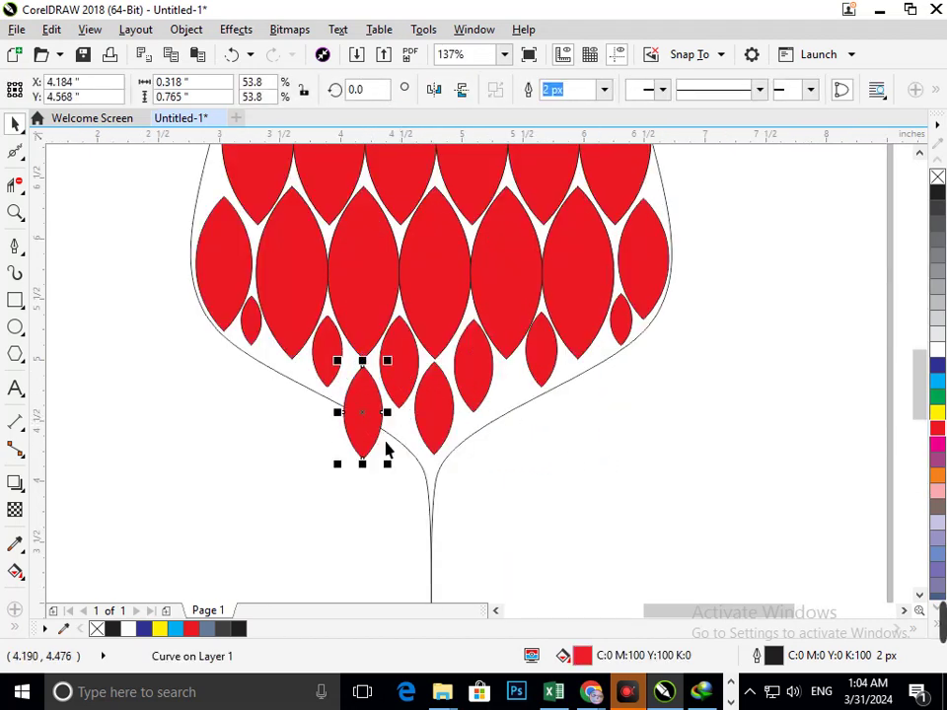
scroll(388, 451, up, 2)
drag(442, 507, 460, 482)
drag(494, 440, 500, 384)
click(524, 439)
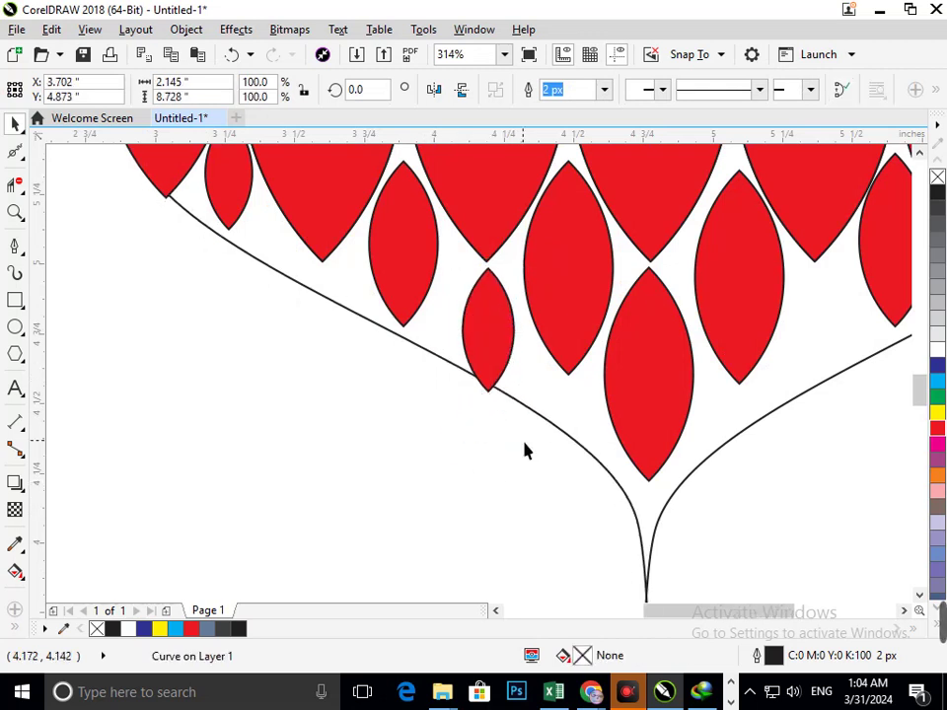
scroll(525, 527, down, 2)
key(ctrl+z)
click(499, 498)
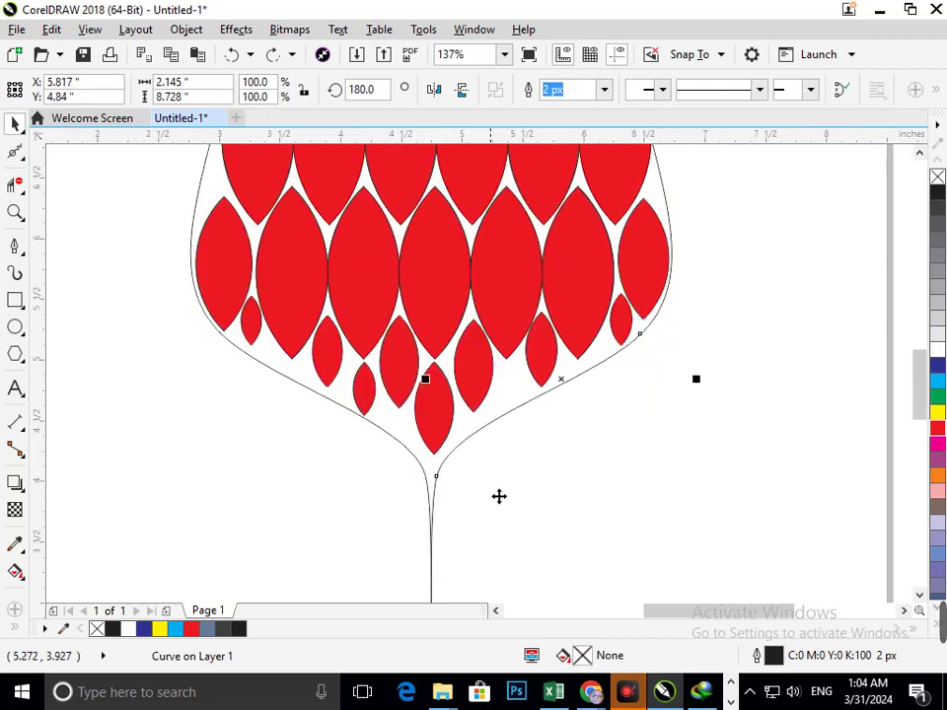
key(shift+F4)
click(613, 505)
click(612, 509)
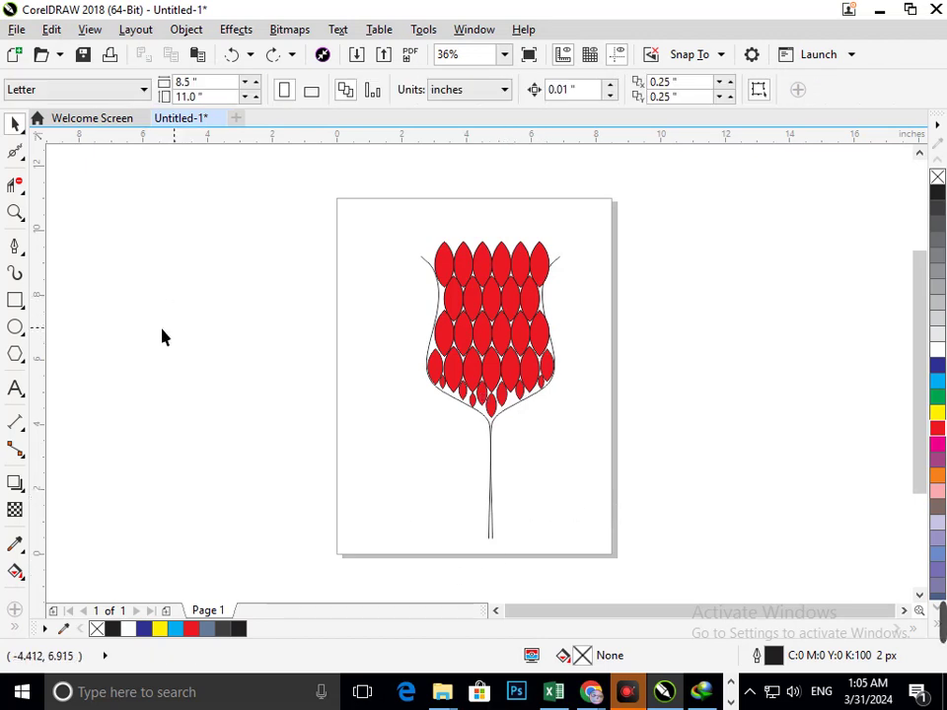
- Draw a rectangle about 2.66 by 2.6 in over the stem's lower end and remove it and the stem inside with Virtual Segment Delete
click(12, 297)
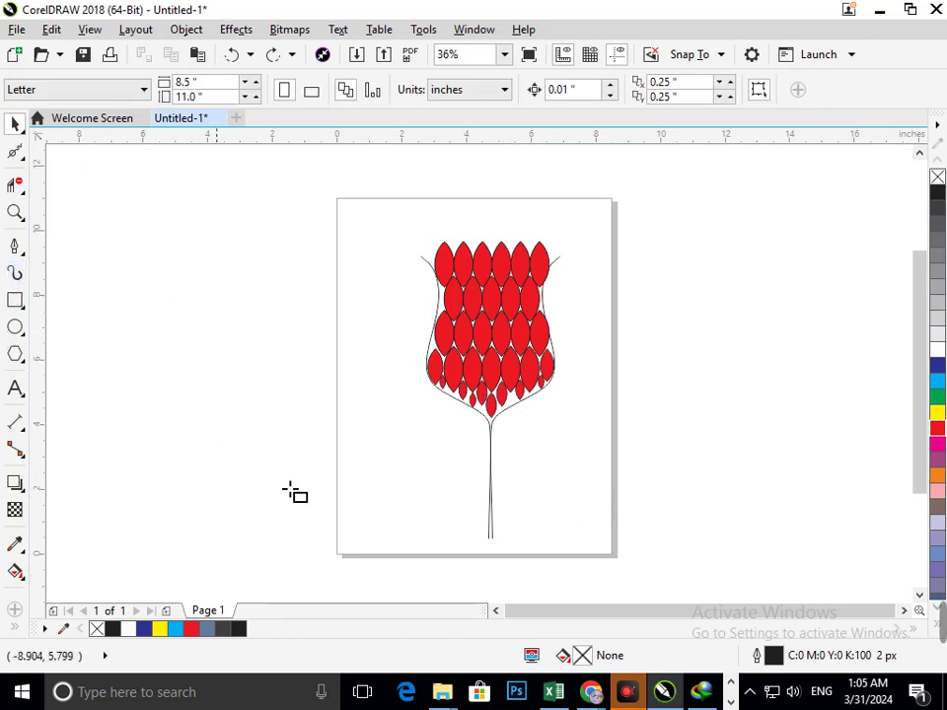
drag(447, 484, 537, 574)
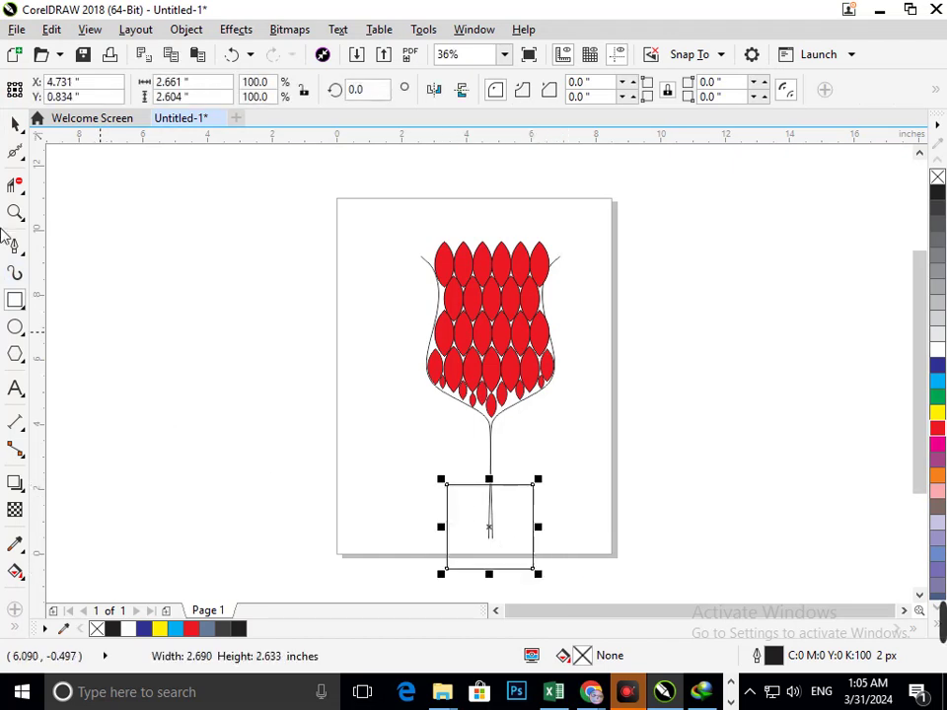
click(16, 186)
drag(401, 532, 676, 576)
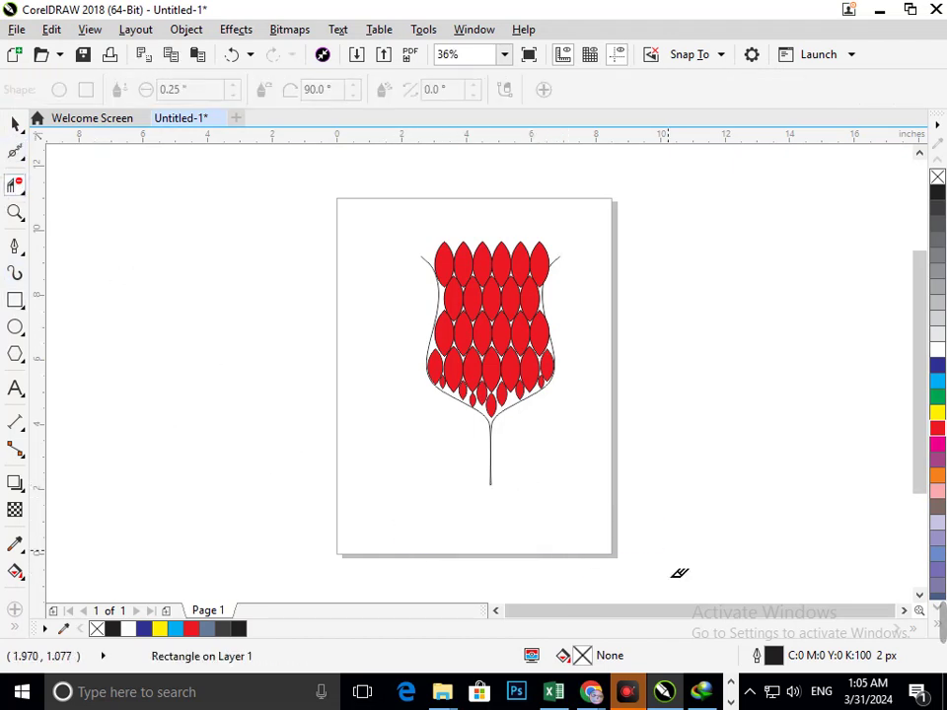
click(15, 126)
click(287, 391)
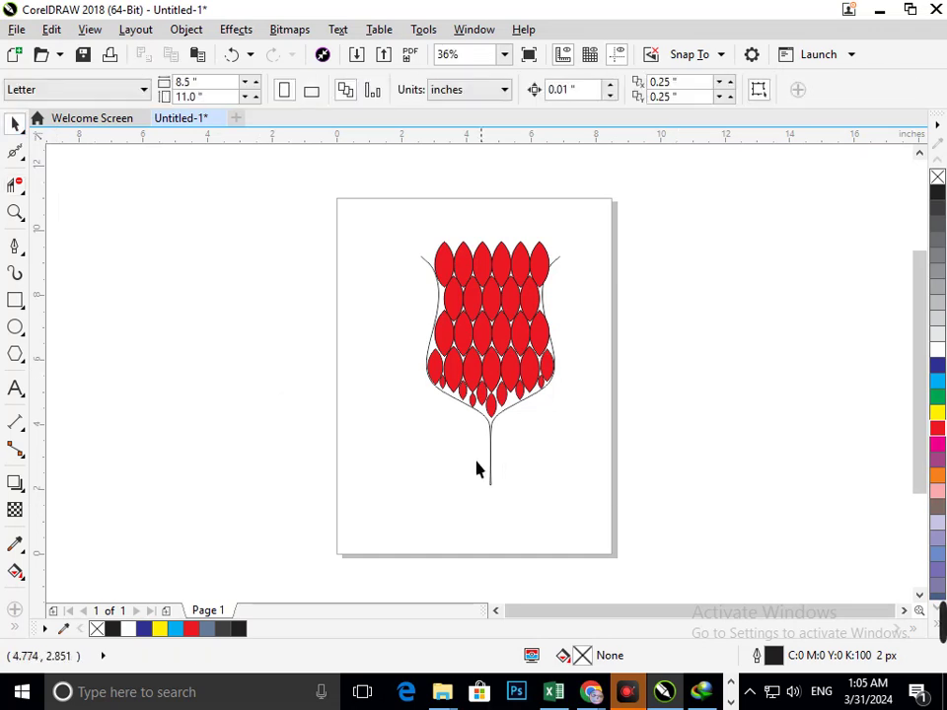
- Extend the lower end node of the right profile curve straight down to lengthen the stem with the Shape tool
drag(411, 367, 615, 522)
key(F3)
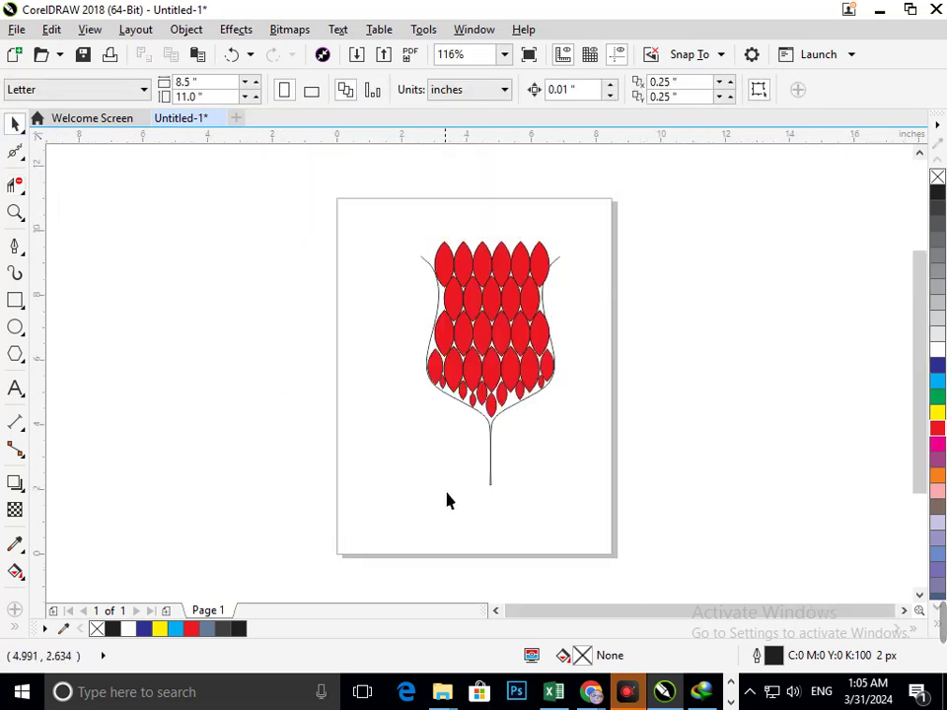
drag(526, 525, 546, 528)
click(16, 150)
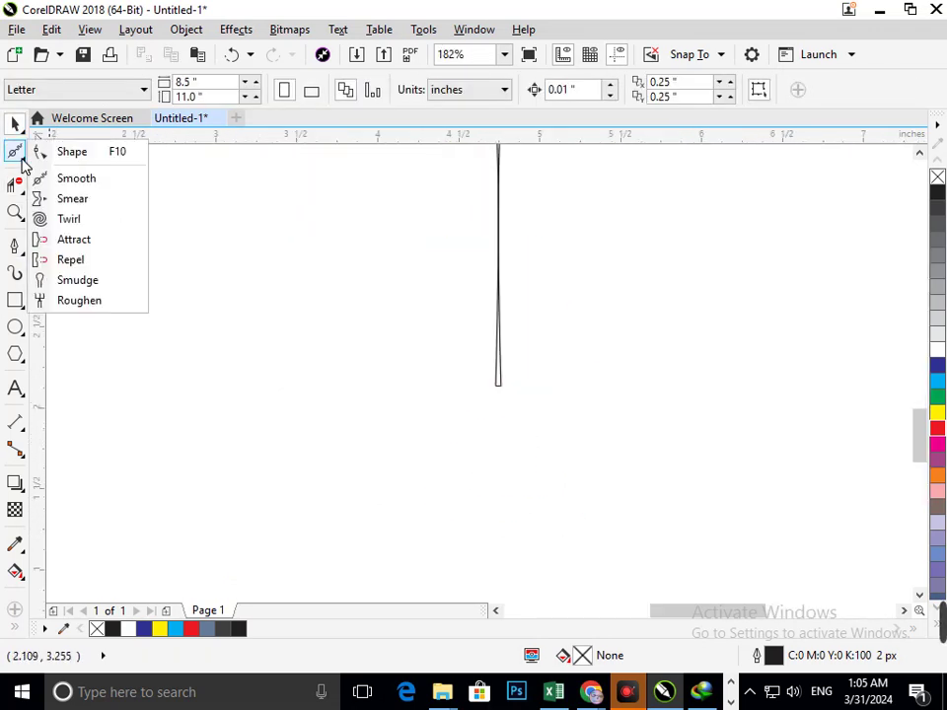
click(50, 151)
click(501, 385)
click(497, 387)
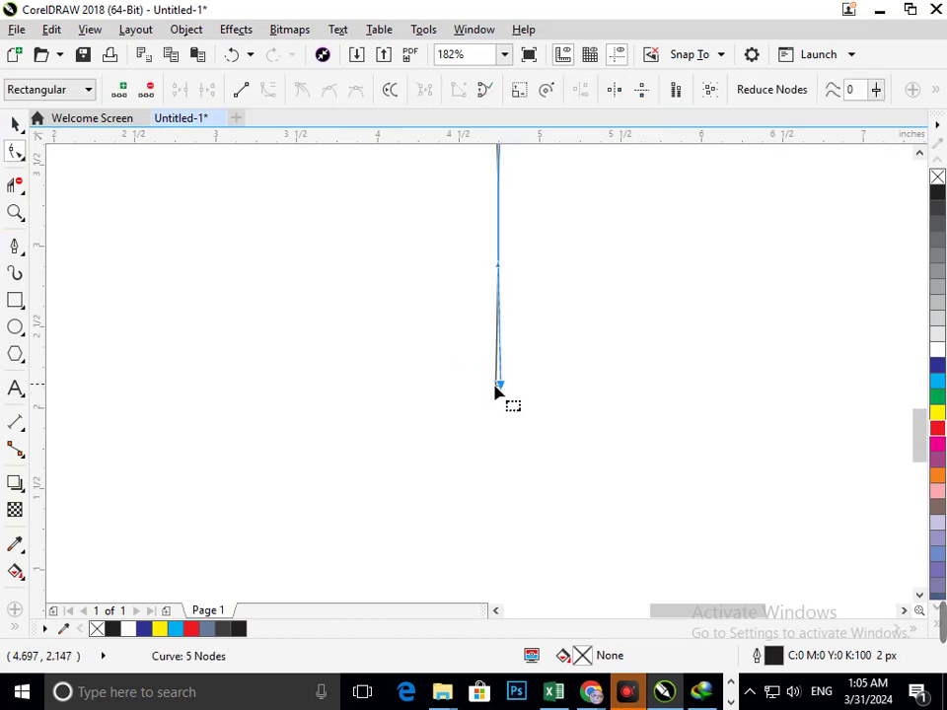
drag(500, 386, 504, 511)
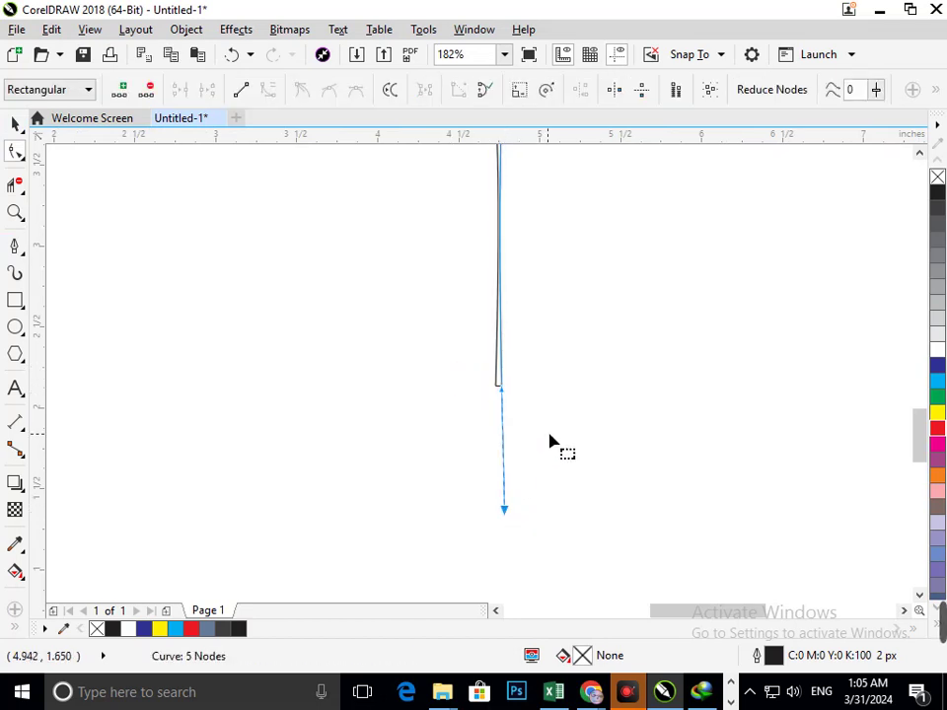
- Stretch the short segment at the stem's base down about 0.85 in and extend the left profile curve's lower end downward
drag(497, 386, 499, 522)
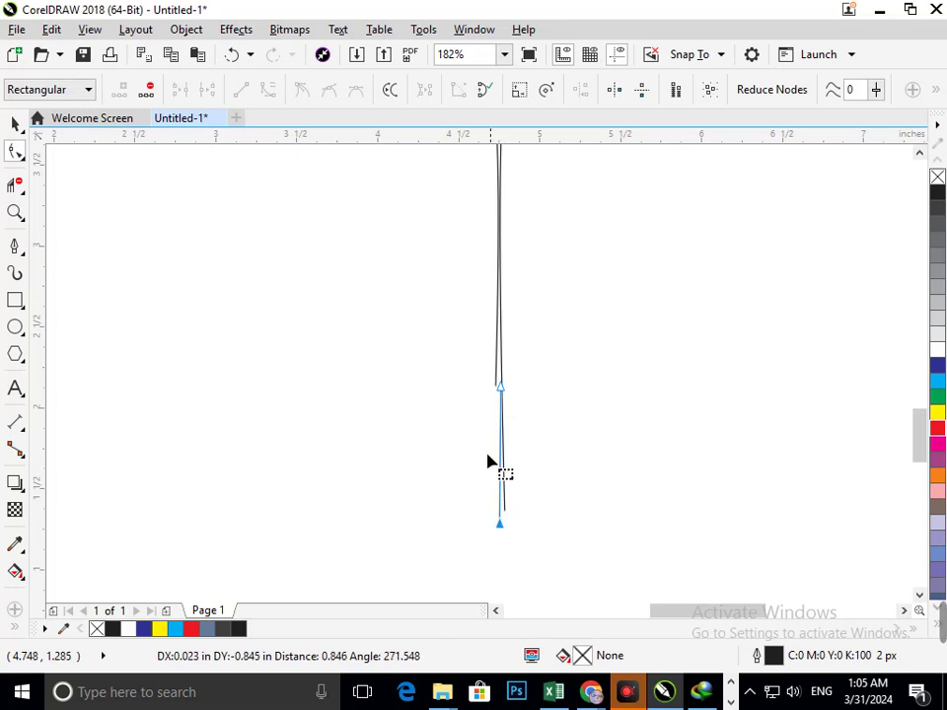
click(496, 381)
drag(497, 393, 497, 560)
scroll(512, 506, down, 4)
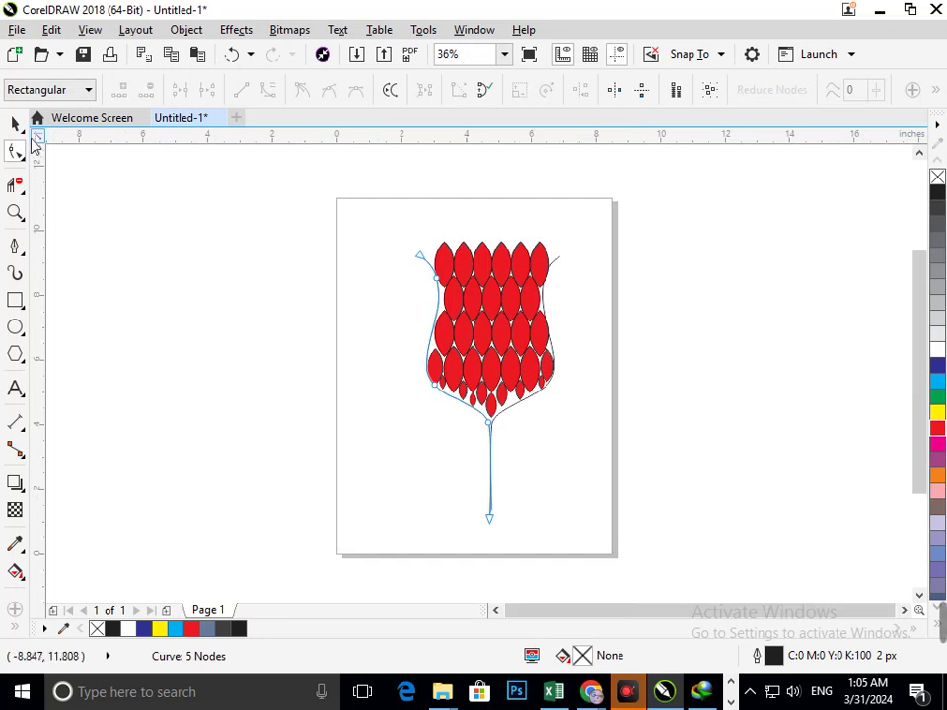
click(16, 124)
click(480, 490)
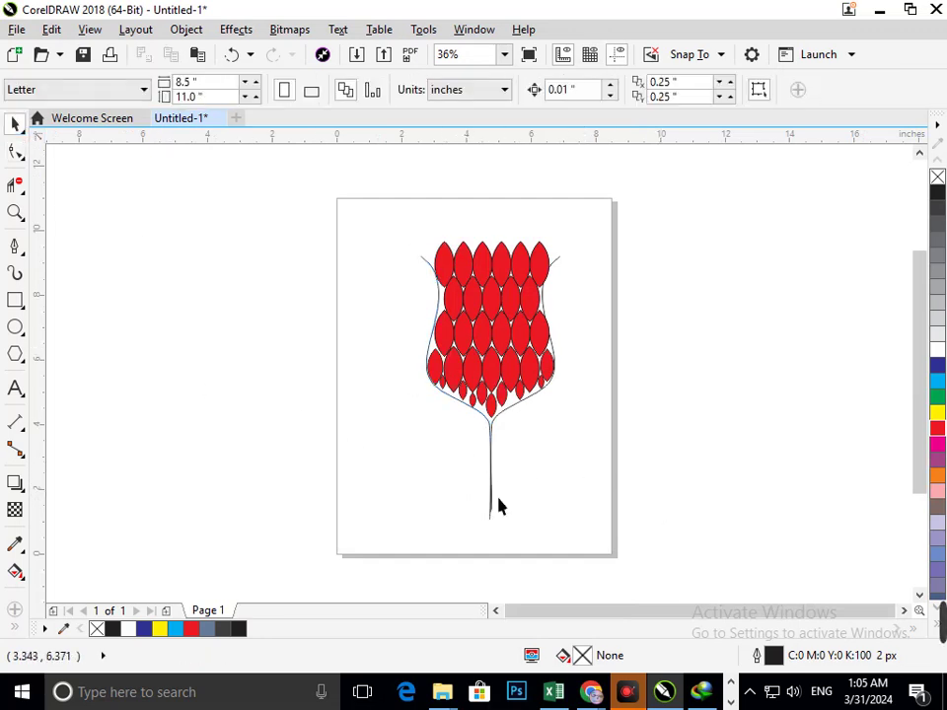
key(F2)
drag(416, 213, 593, 386)
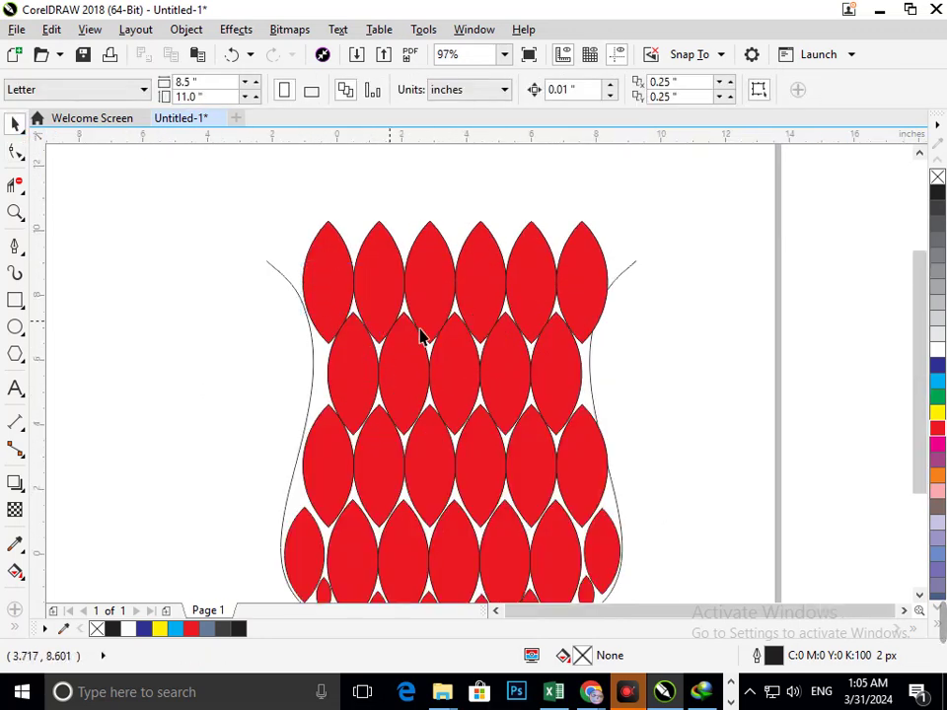
key(F3)
click(441, 301)
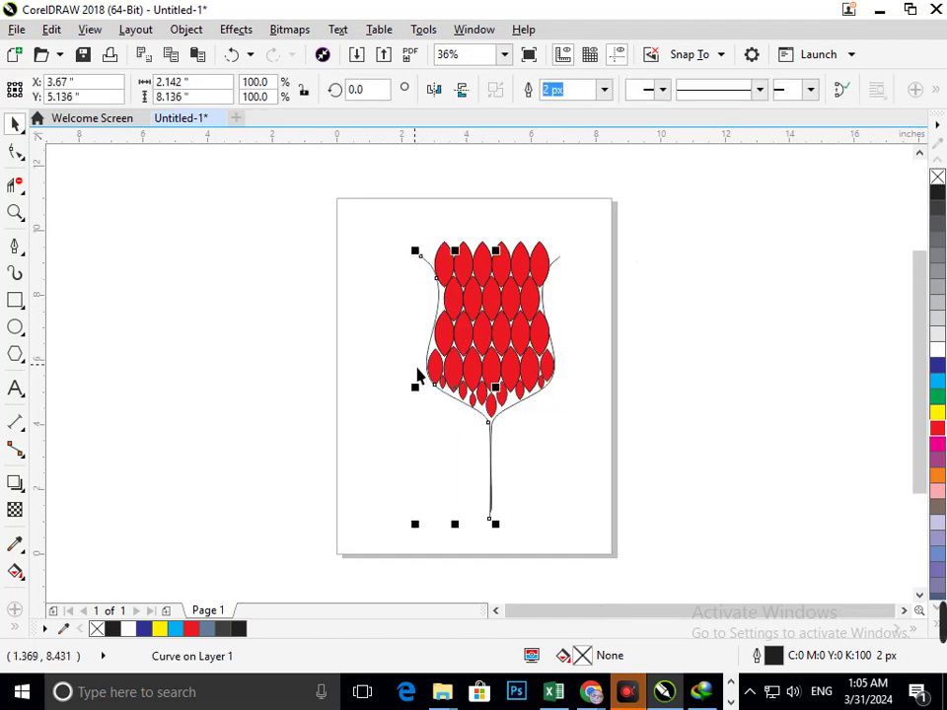
mouse_move(427, 540)
mouse_down()
mouse_move(440, 620)
mouse_move(435, 520)
mouse_move(416, 435)
mouse_move(444, 534)
mouse_move(435, 525)
mouse_up()
key(ctrl+z)
click(567, 481)
scroll(463, 354, down, 2)
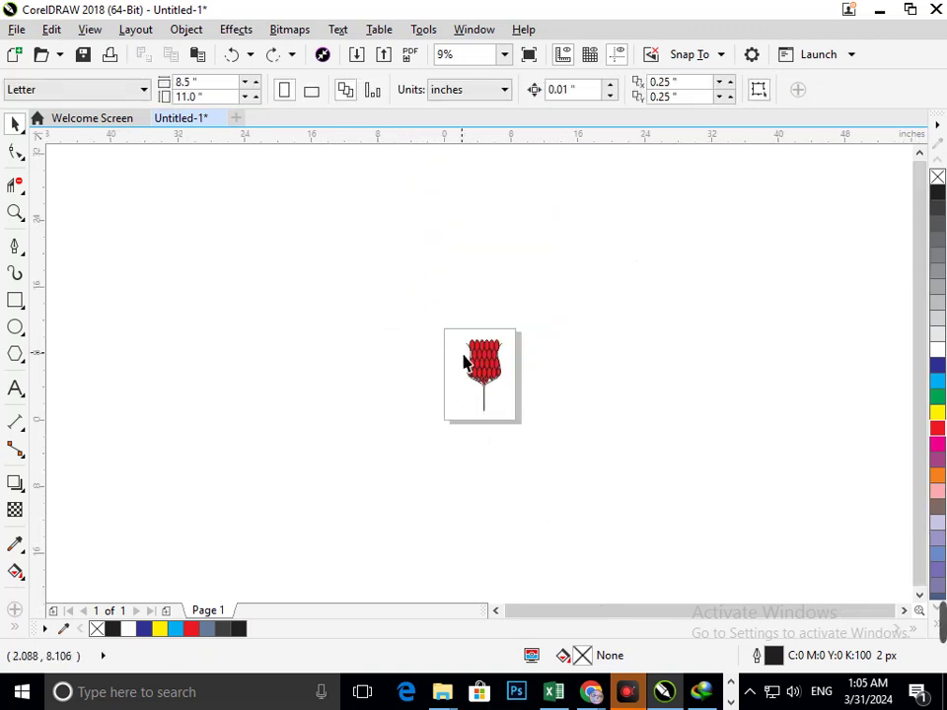
drag(588, 468, 588, 467)
- Move the top end node of the right profile curve up and outward so it flares beside the top lens row
drag(366, 220, 575, 480)
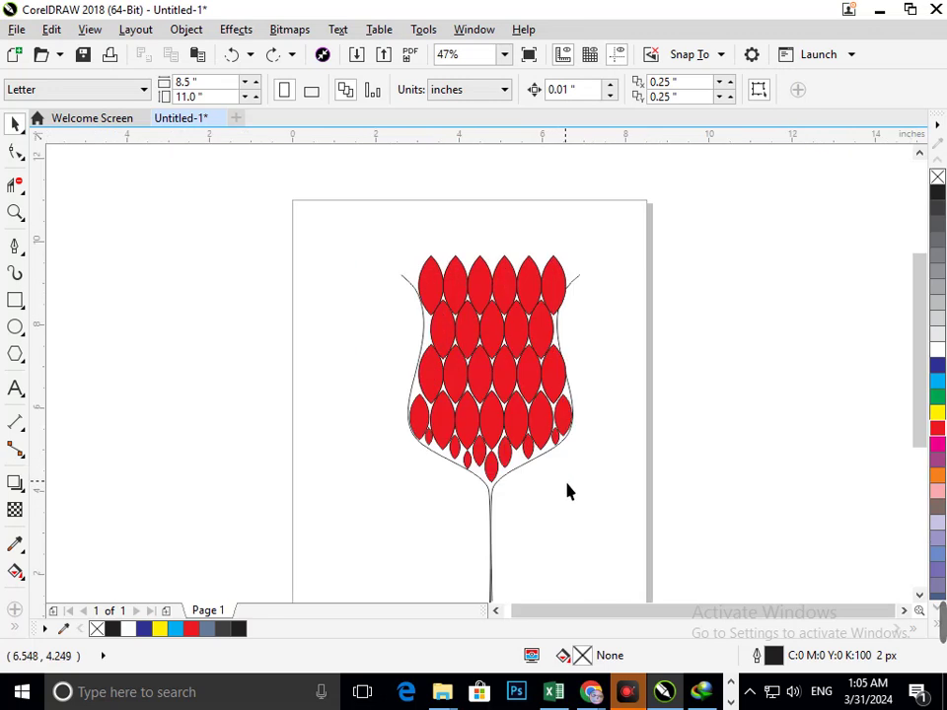
click(524, 491)
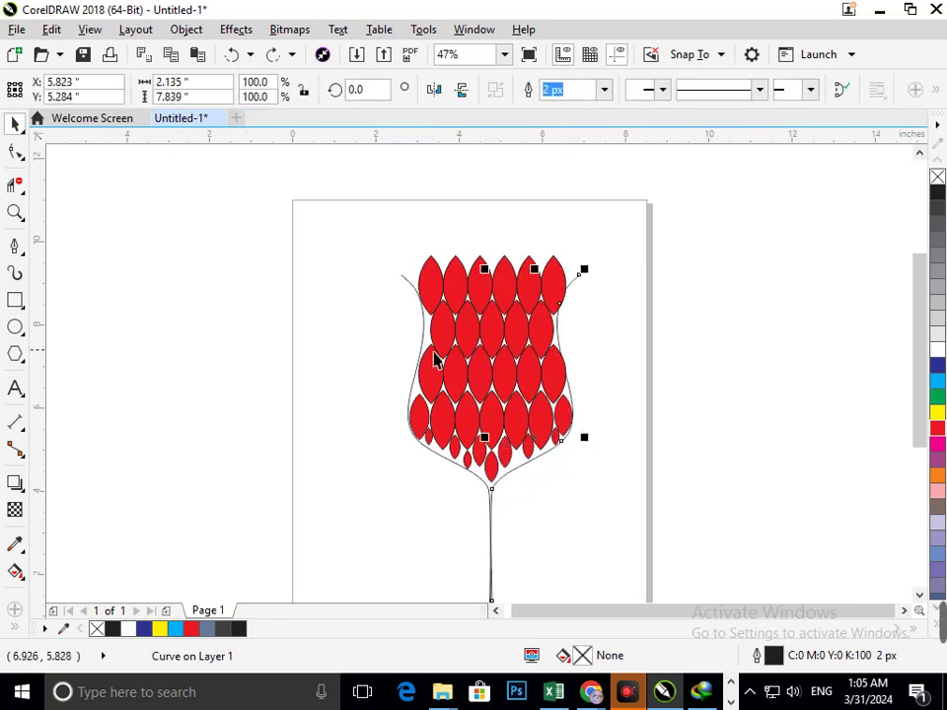
key(F10)
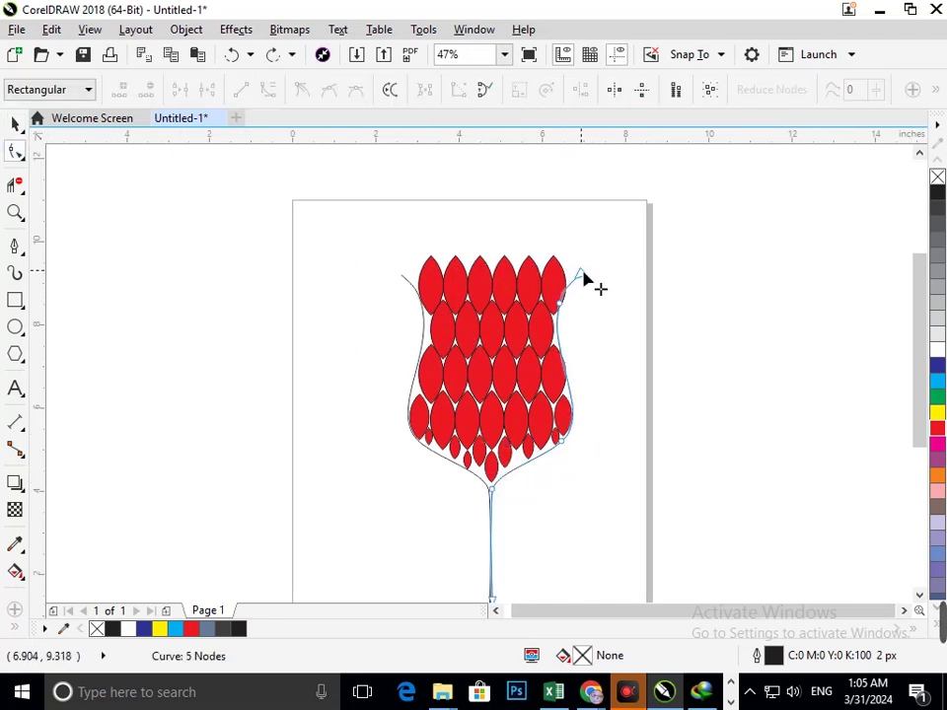
mouse_move(584, 279)
mouse_down()
mouse_move(602, 252)
mouse_move(593, 259)
mouse_up()
key(ctrl+z)
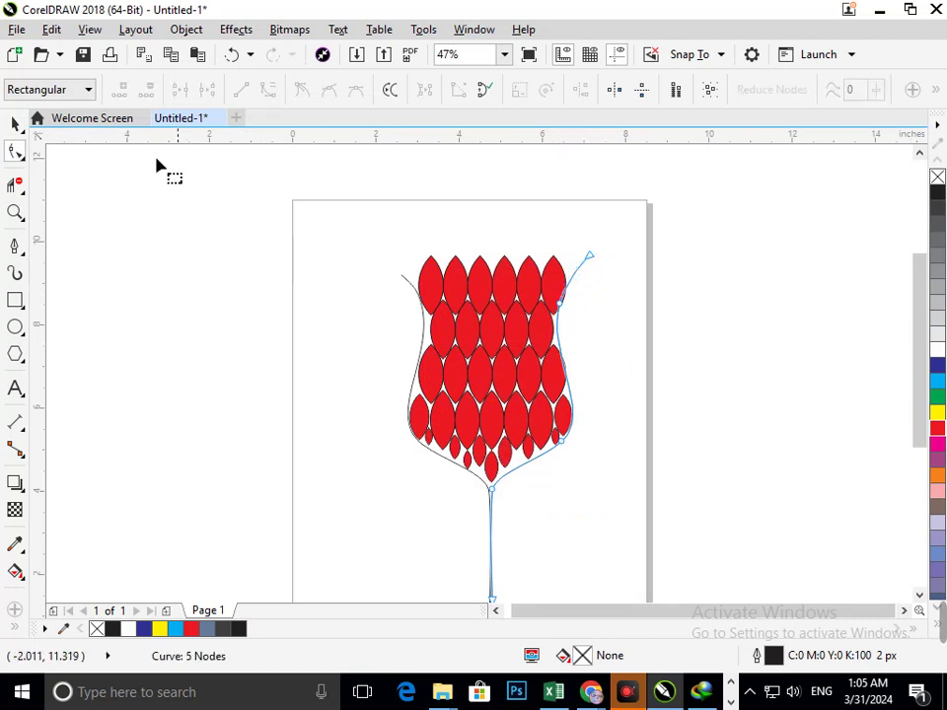
click(15, 122)
click(664, 375)
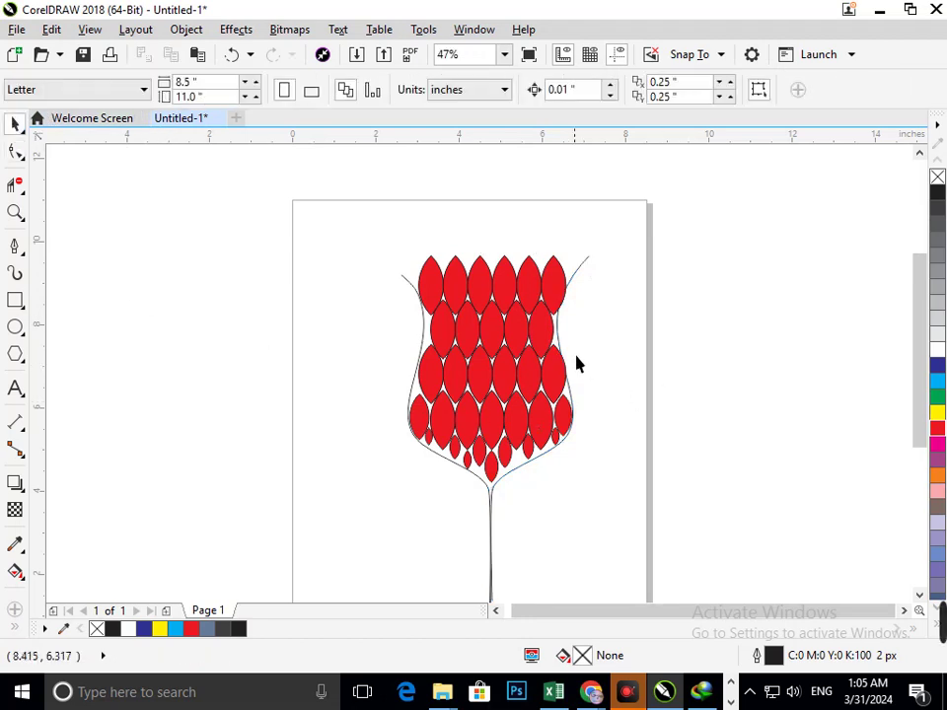
drag(421, 305, 395, 316)
key(ctrl+z)
click(398, 333)
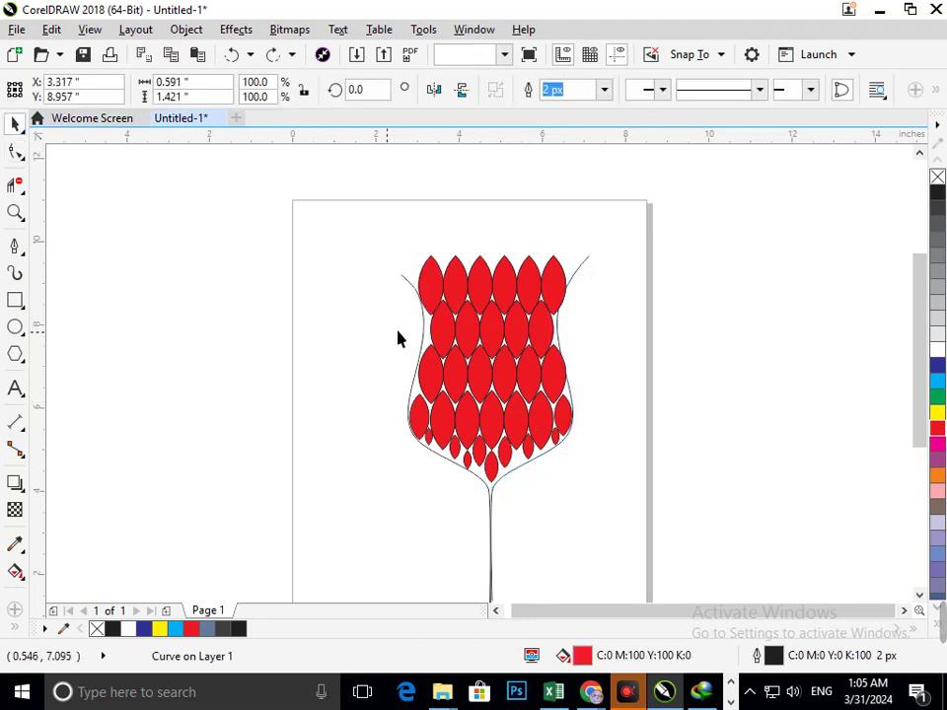
- Move the left profile curve's top end node up and outward to match the flare of the right profile
click(15, 150)
click(411, 291)
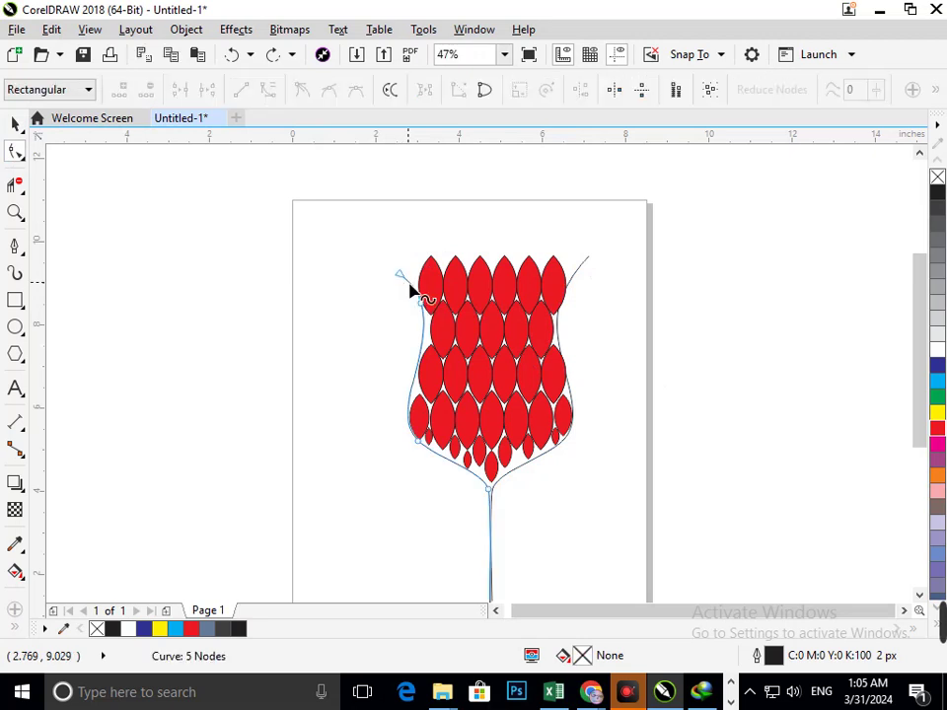
click(399, 277)
drag(401, 276, 388, 253)
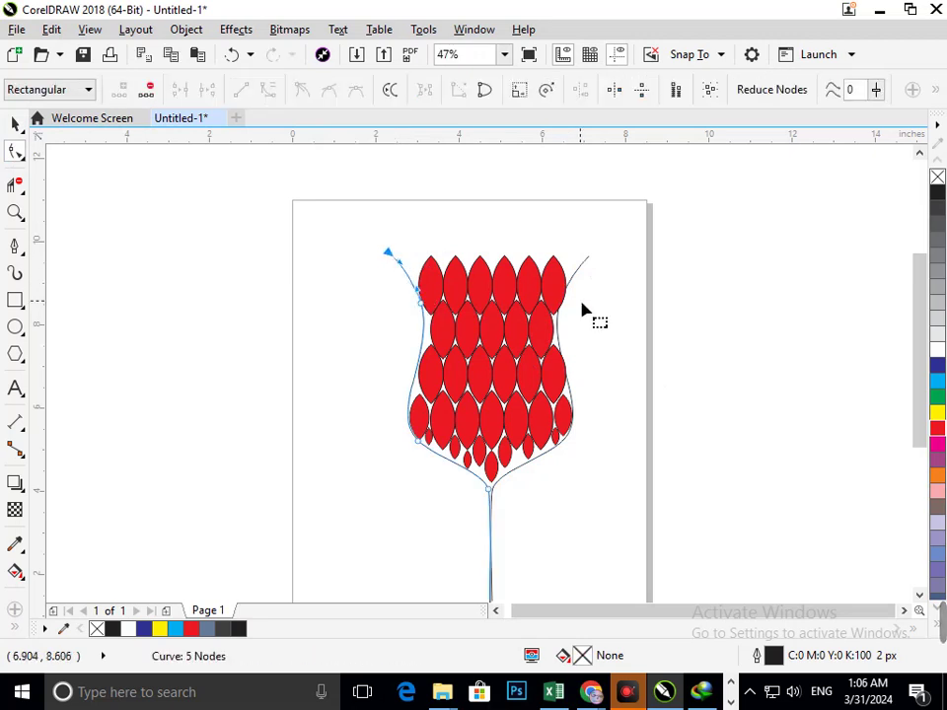
click(15, 127)
click(272, 275)
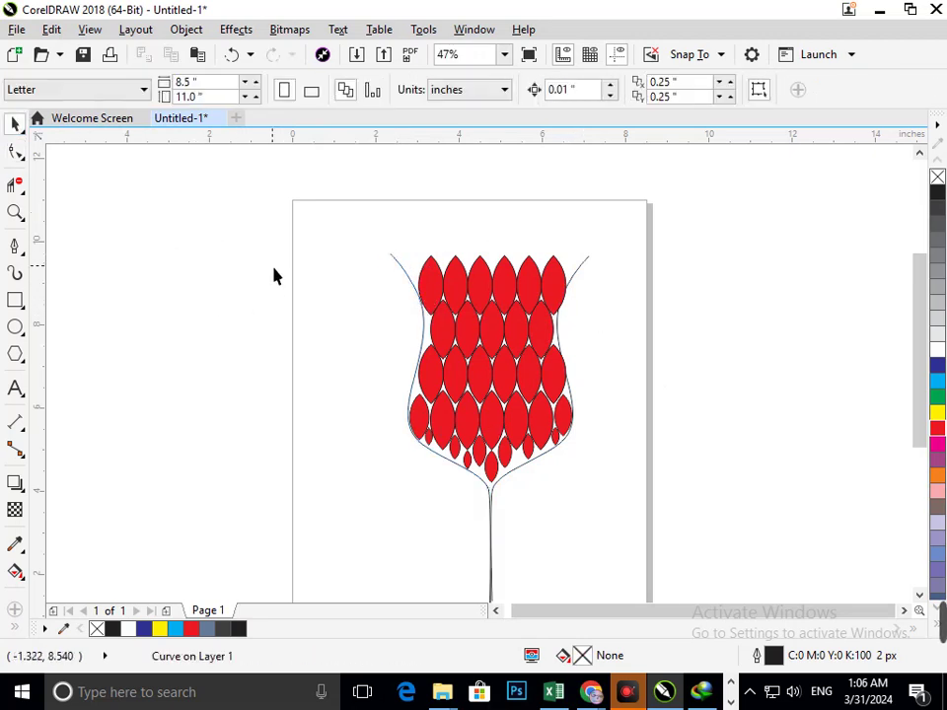
- Delete the lowest centre lens and the three small lenses along the right side of the tapering base
scroll(538, 466, down, 2)
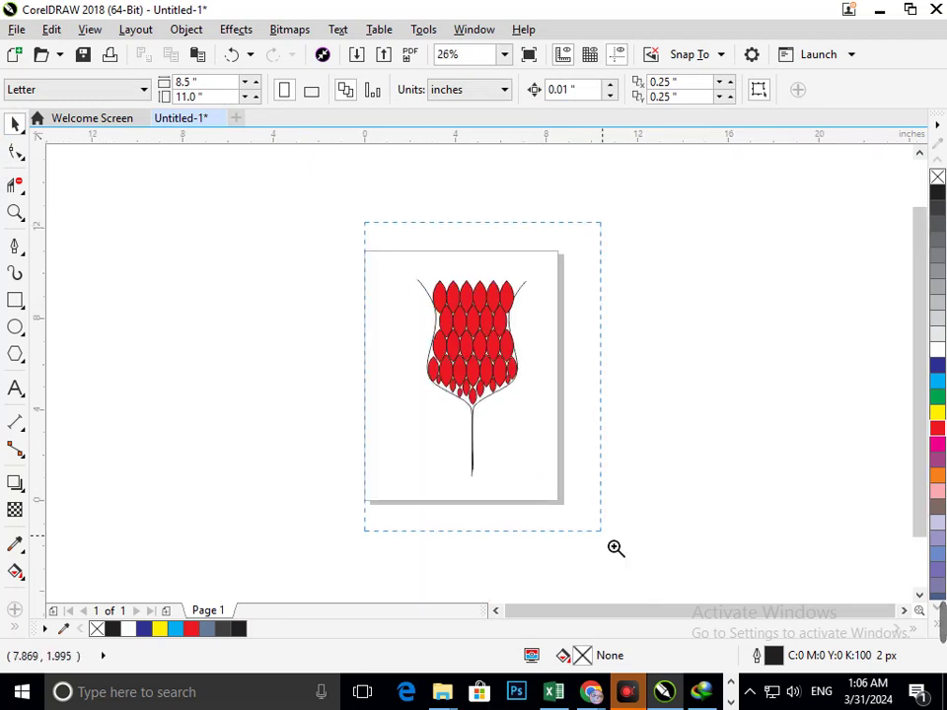
scroll(526, 506, up, 1)
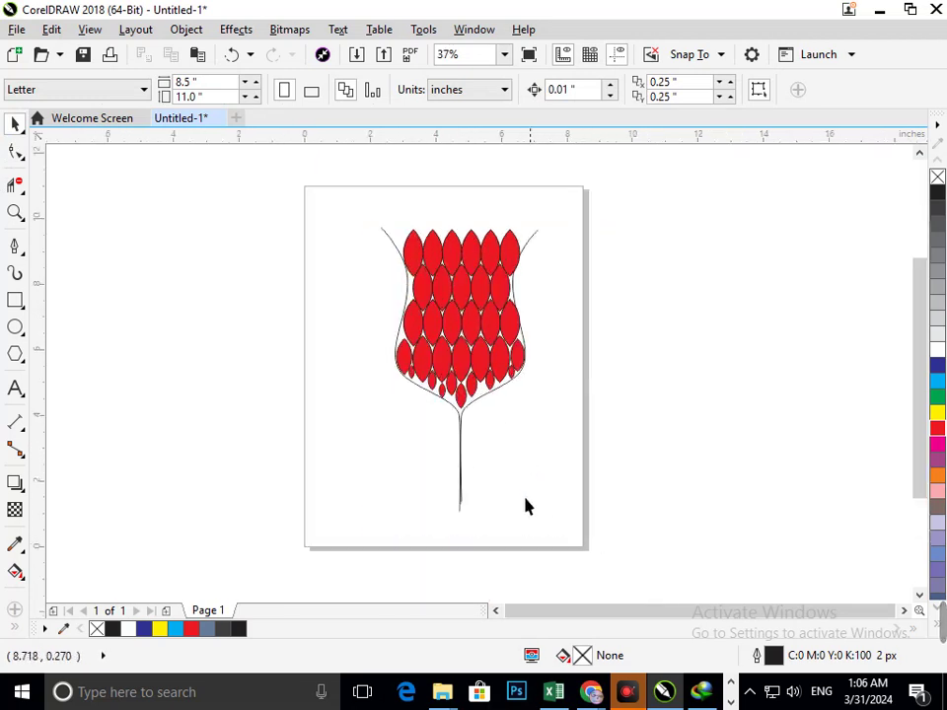
drag(460, 398, 443, 412)
key(Delete)
click(473, 388)
key(Delete)
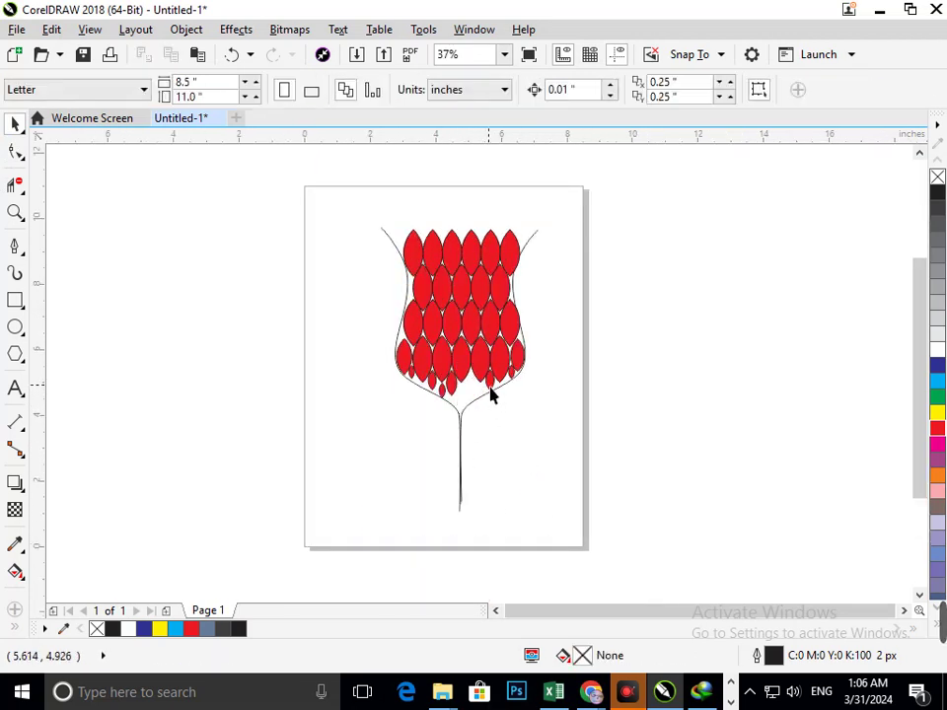
click(491, 383)
key(Delete)
click(511, 375)
key(Delete)
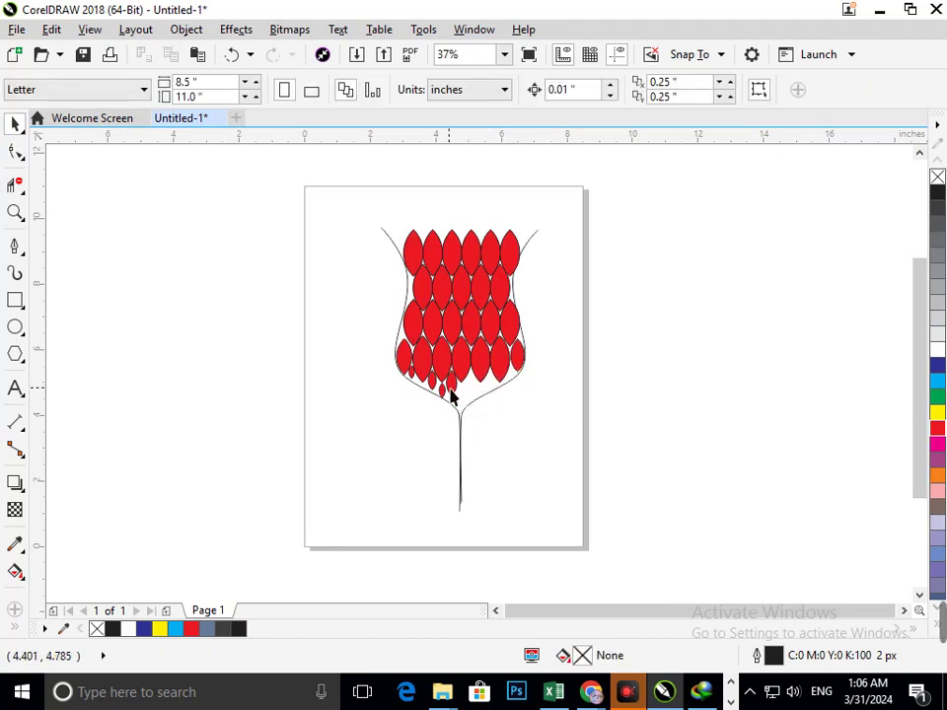
- Delete the three small lenses just left of centre below the last full lens row
click(451, 390)
key(Delete)
click(443, 393)
key(Delete)
click(432, 387)
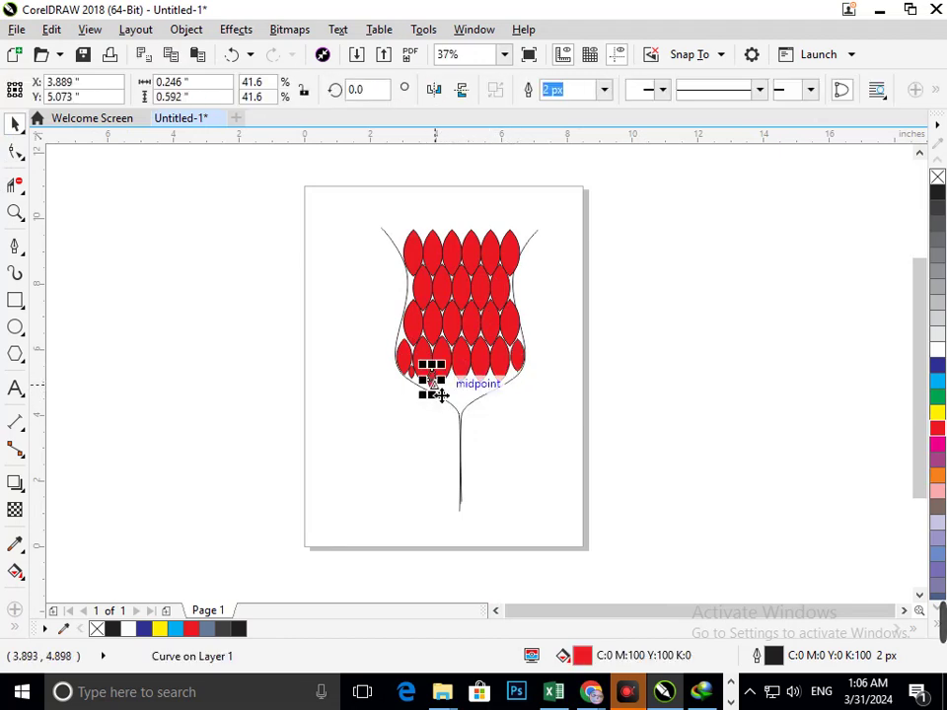
key(Delete)
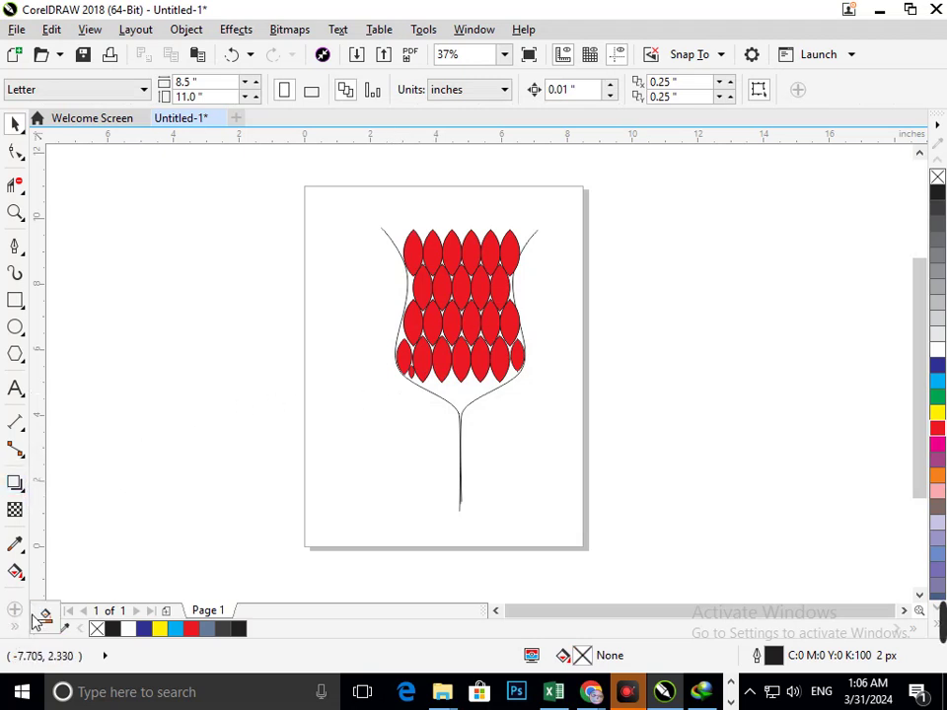
- Try to fill the empty area below the last full lens row with Smart Fill
click(44, 615)
click(477, 385)
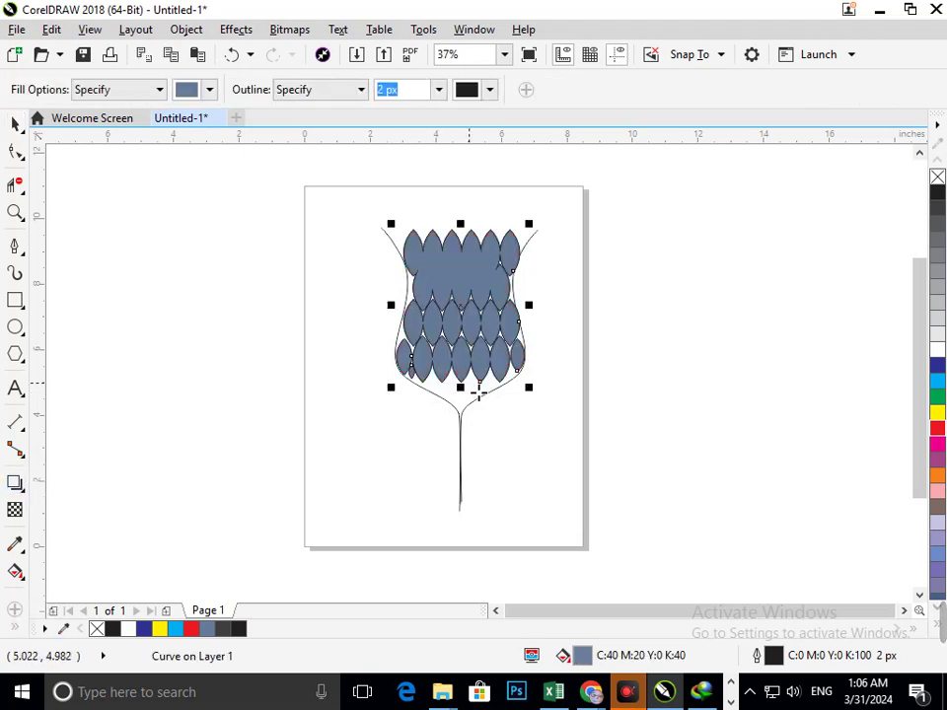
key(ctrl+z)
- Draw a rectangle about 4.58 by 1.71 in across the outline's tapering base, from the lowest lens row to the stem's top
scroll(500, 384, up, 3)
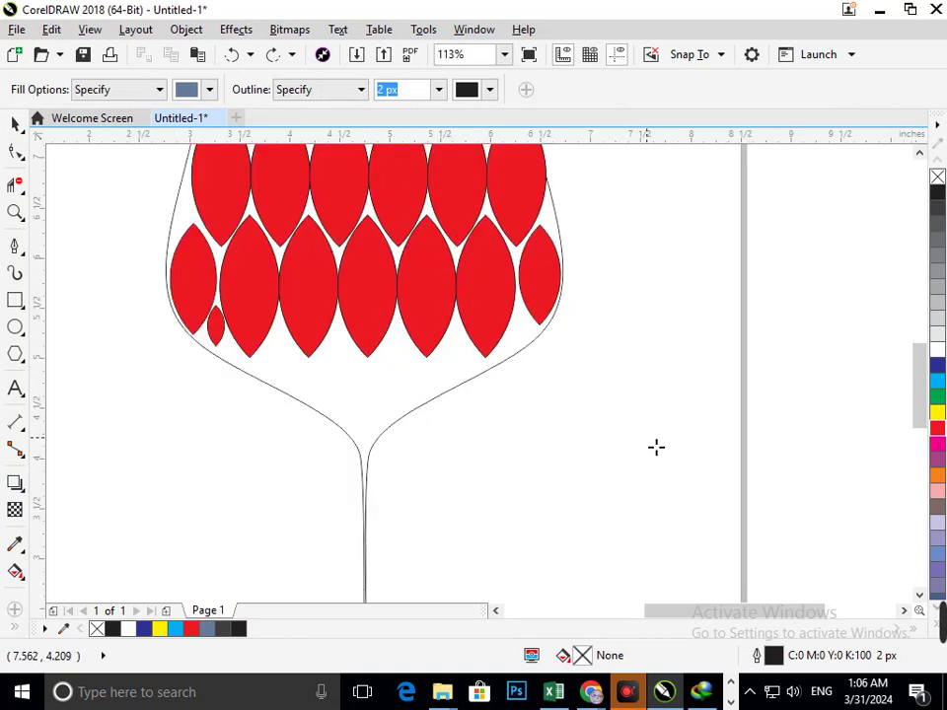
click(14, 303)
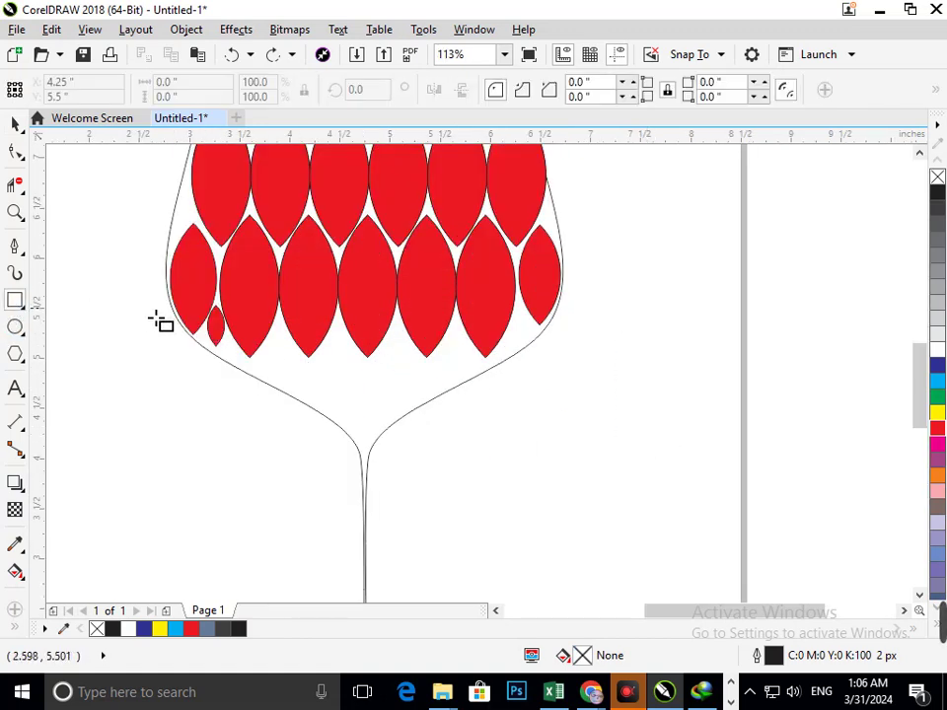
drag(140, 306, 606, 422)
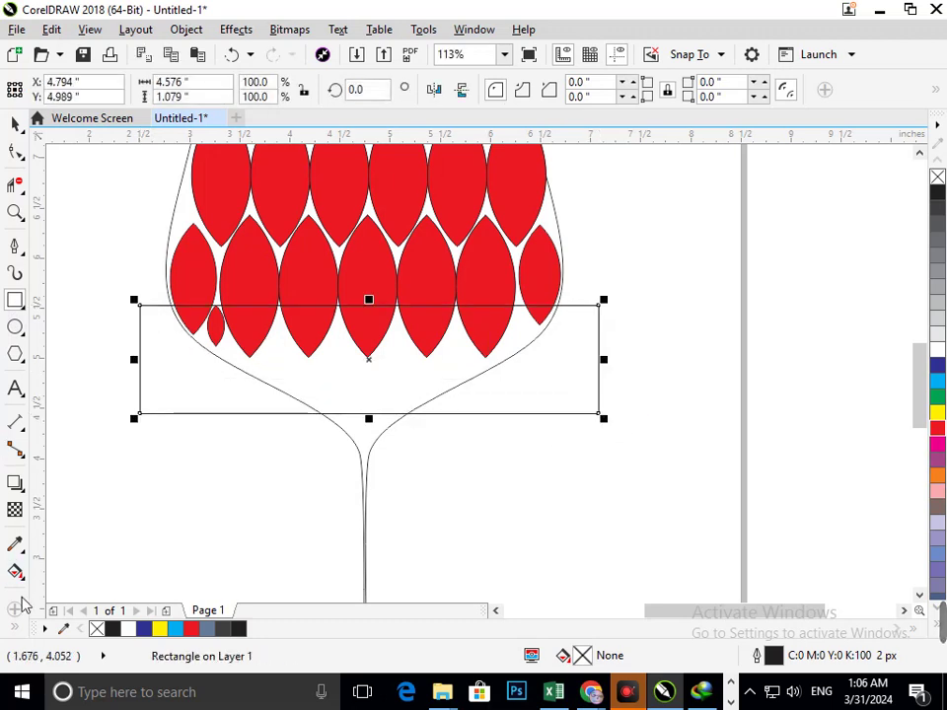
drag(368, 413, 369, 477)
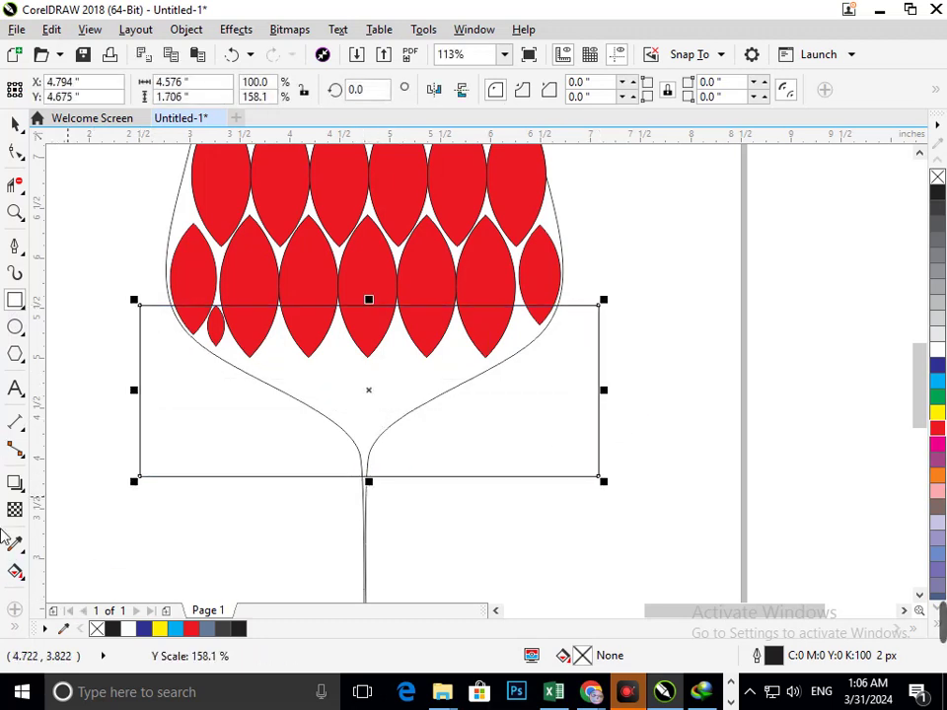
- Smart-fill the base area enclosed by the rectangle and profiles in blue-grey, and delete the helper rectangle
click(16, 612)
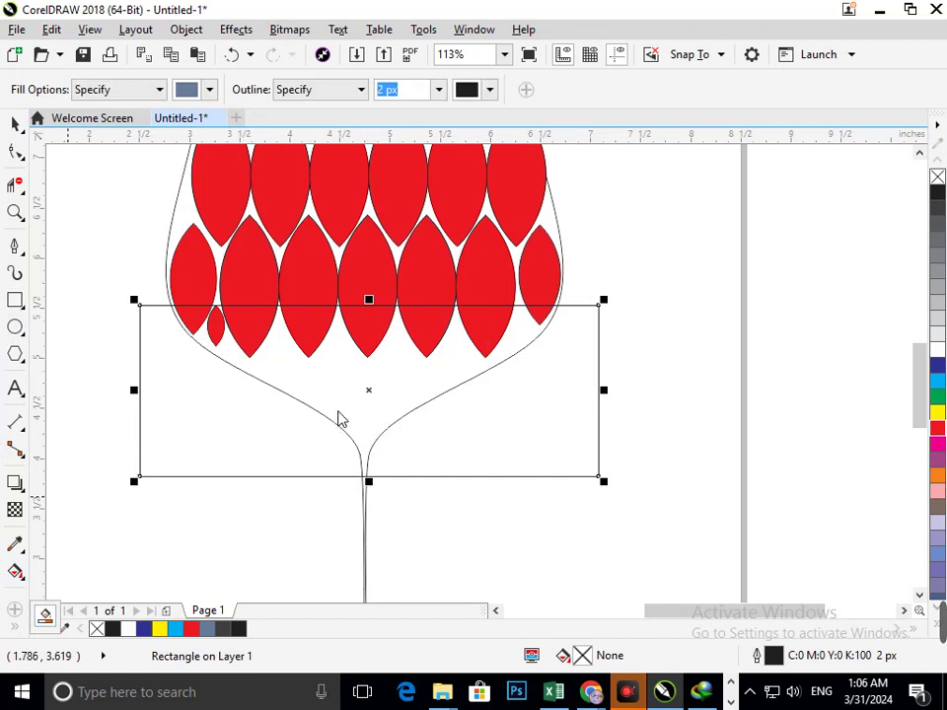
click(350, 418)
scroll(347, 379, down, 4)
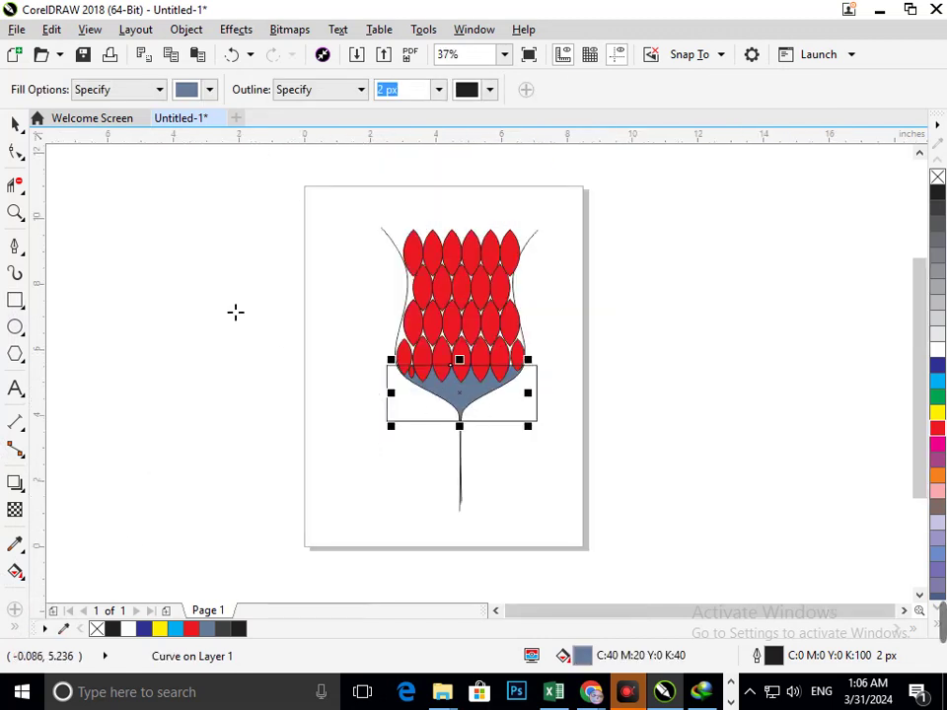
click(15, 125)
click(335, 421)
click(402, 408)
key(Delete)
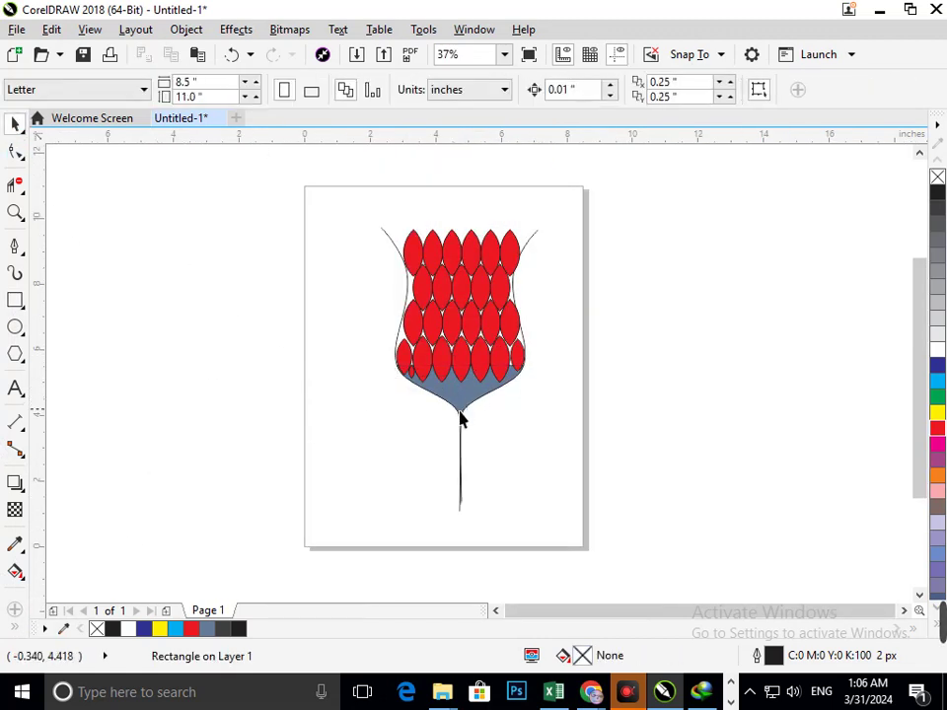
- Recolor the filled base shape above the stem red
click(461, 418)
click(937, 432)
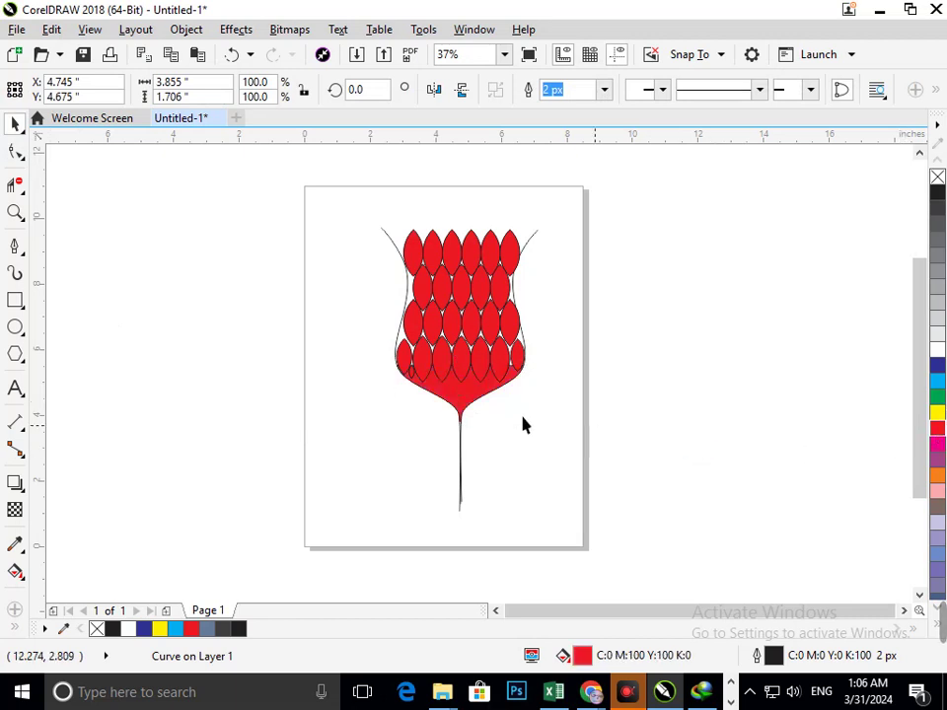
click(524, 422)
key(F2)
key(F3)
key(F2)
drag(373, 233, 634, 482)
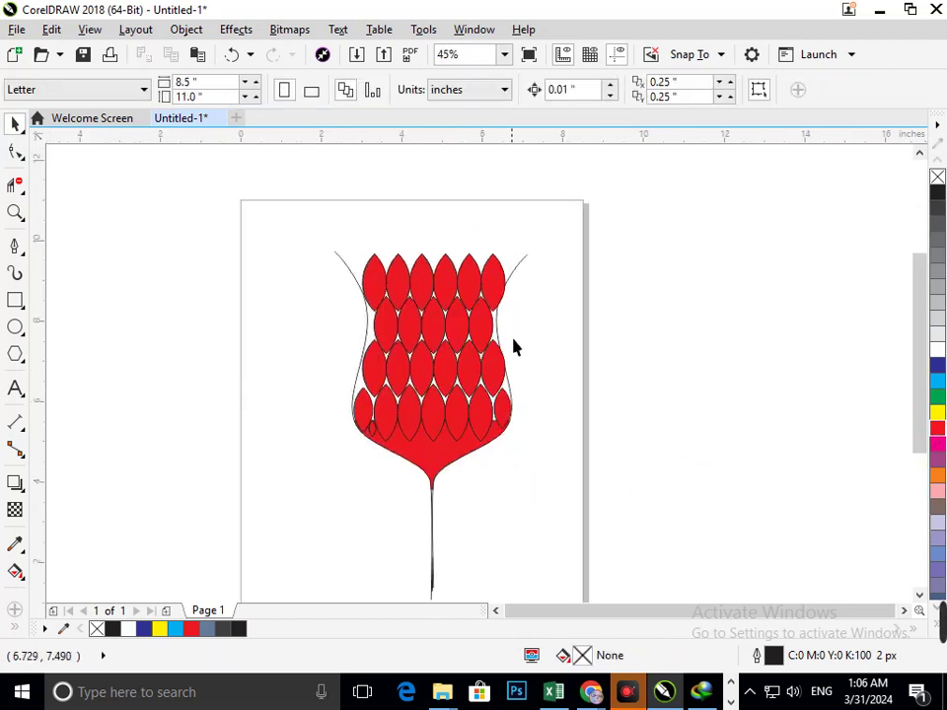
- Set the outline width of the figure's right profile curve to 100 px
click(535, 322)
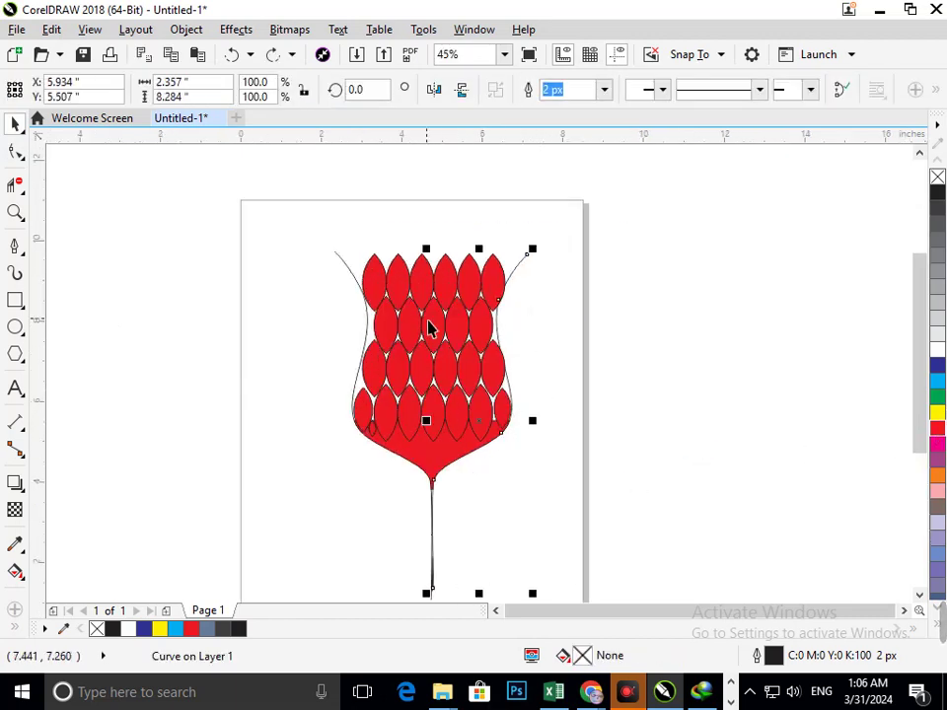
click(607, 91)
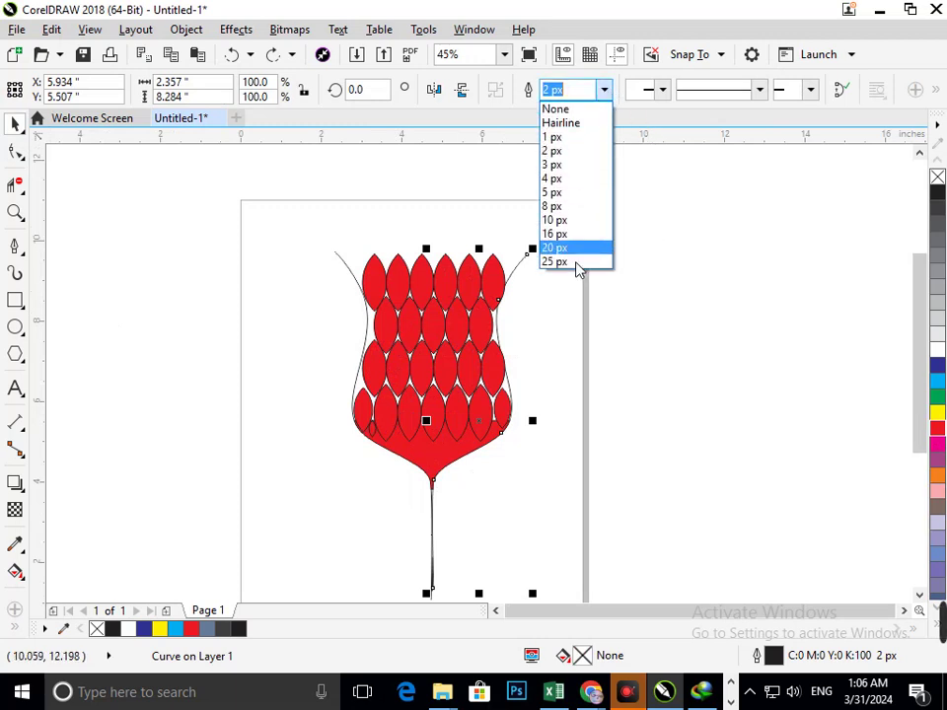
click(575, 262)
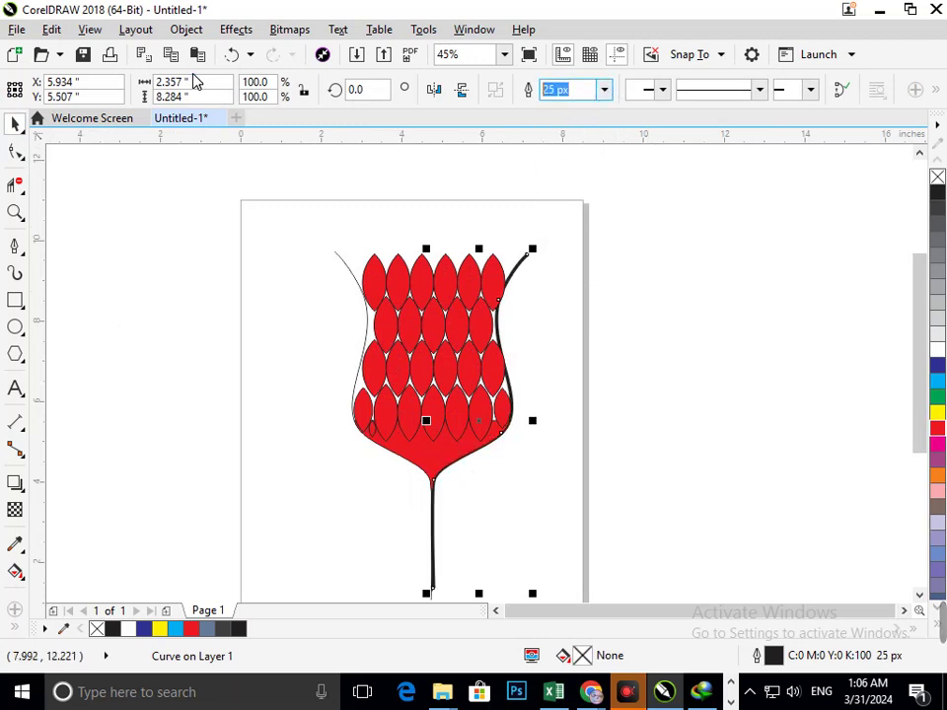
text(100)
key(Return)
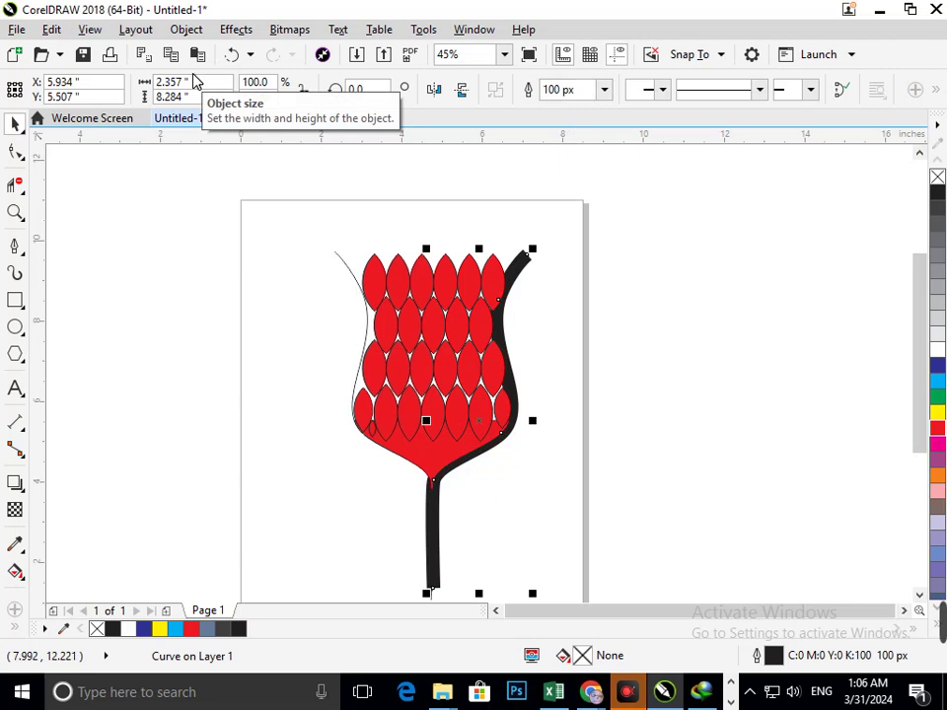
drag(511, 319, 538, 351)
scroll(554, 379, down, 2)
scroll(447, 371, up, 2)
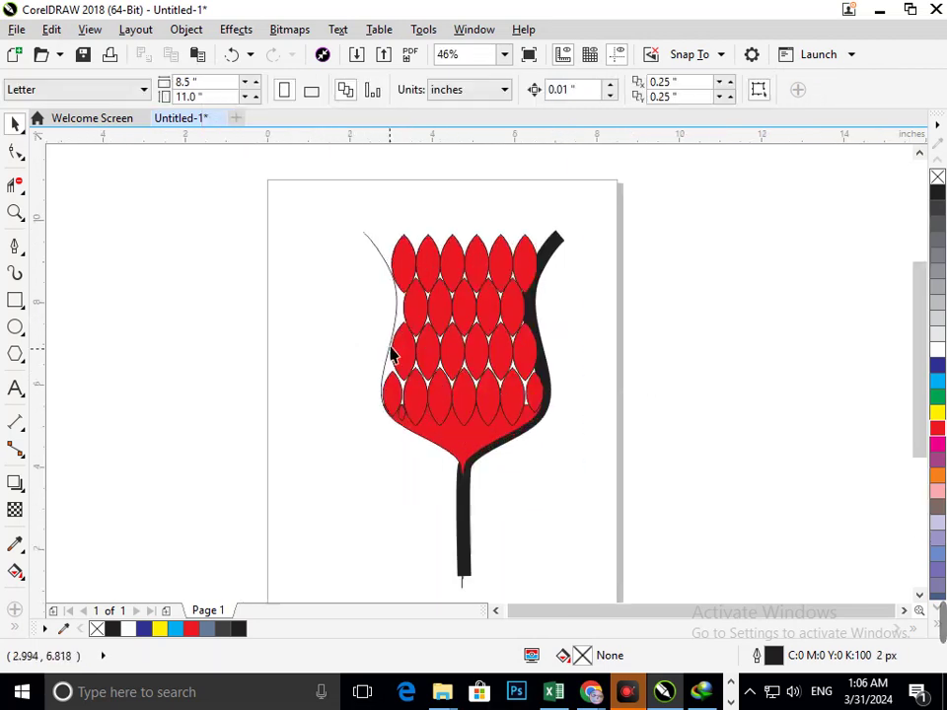
- Thicken the left profile curve's outline to 100 px to match the right one
click(394, 330)
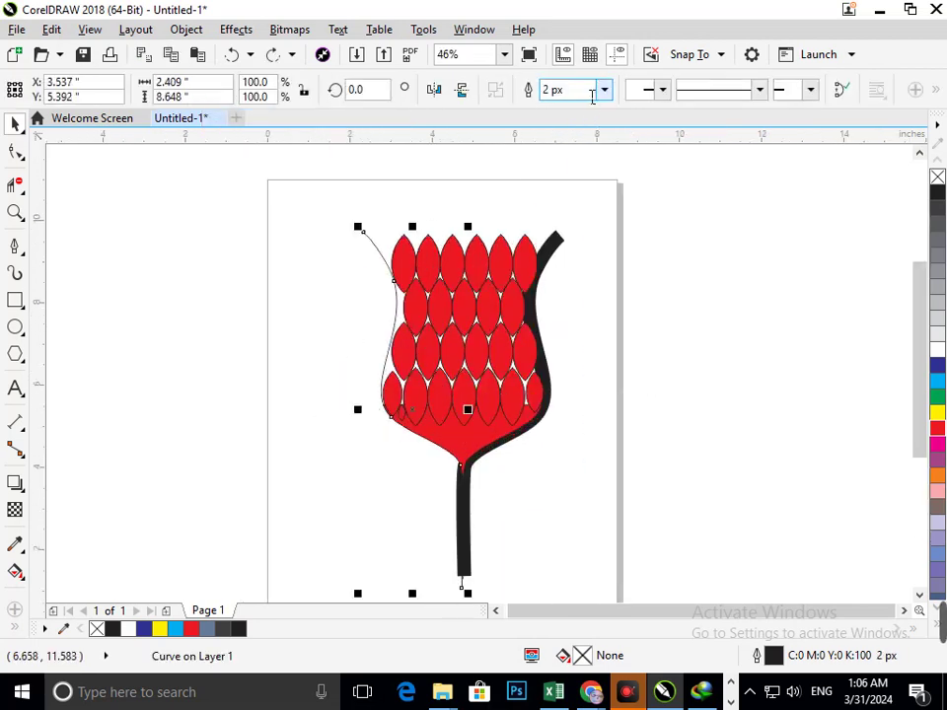
click(558, 90)
key(Return)
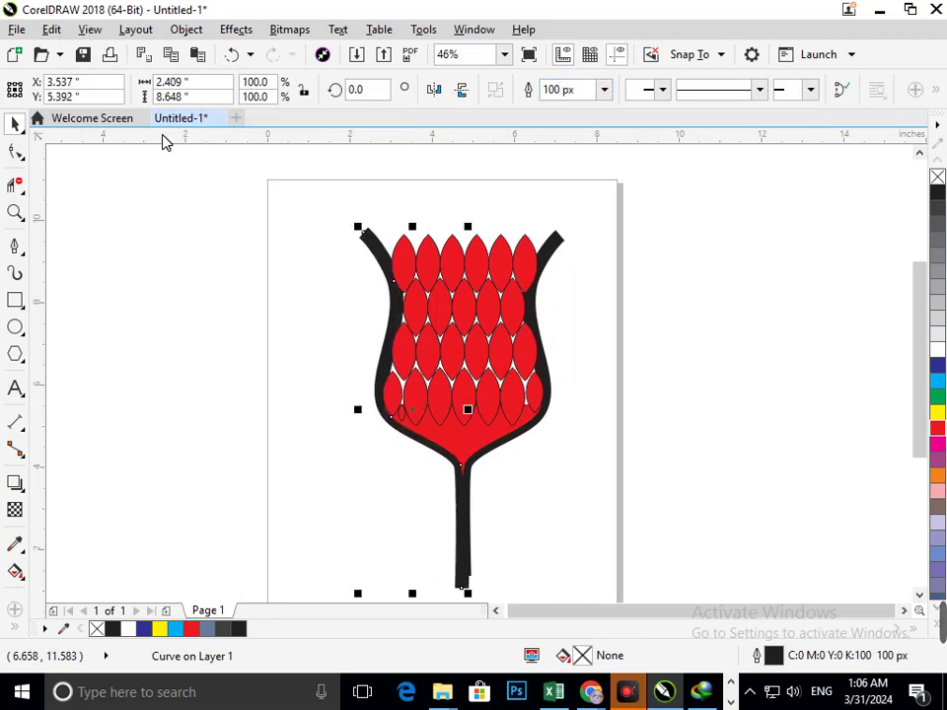
key(Escape)
scroll(504, 406, down, 2)
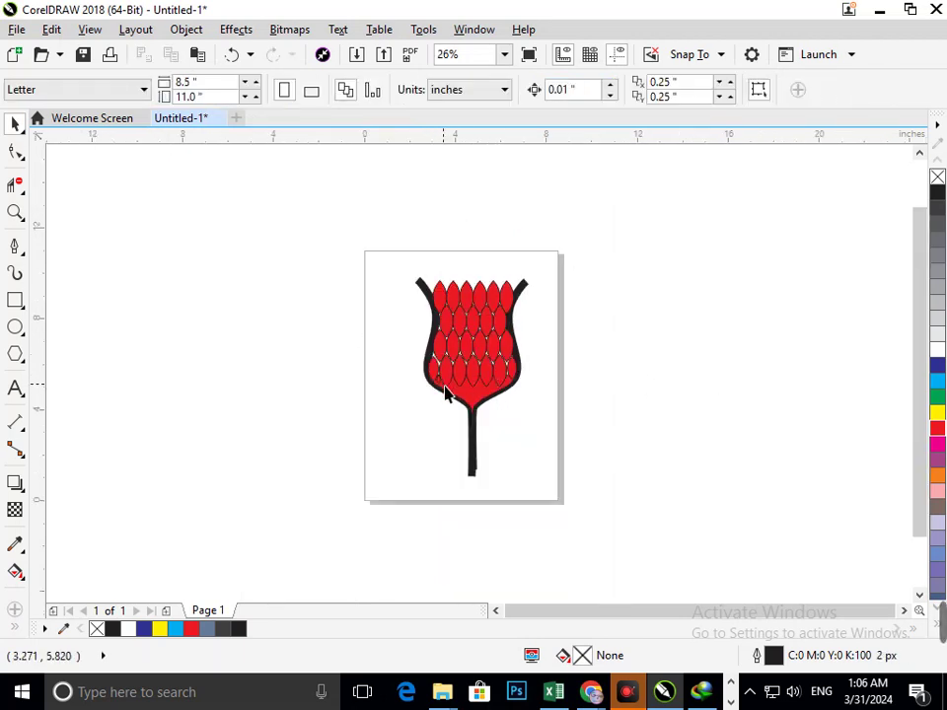
- Extend the right profile curve's bottom end node to the left curve's end so the stem finishes evenly
scroll(471, 447, up, 5)
scroll(450, 470, down, 5)
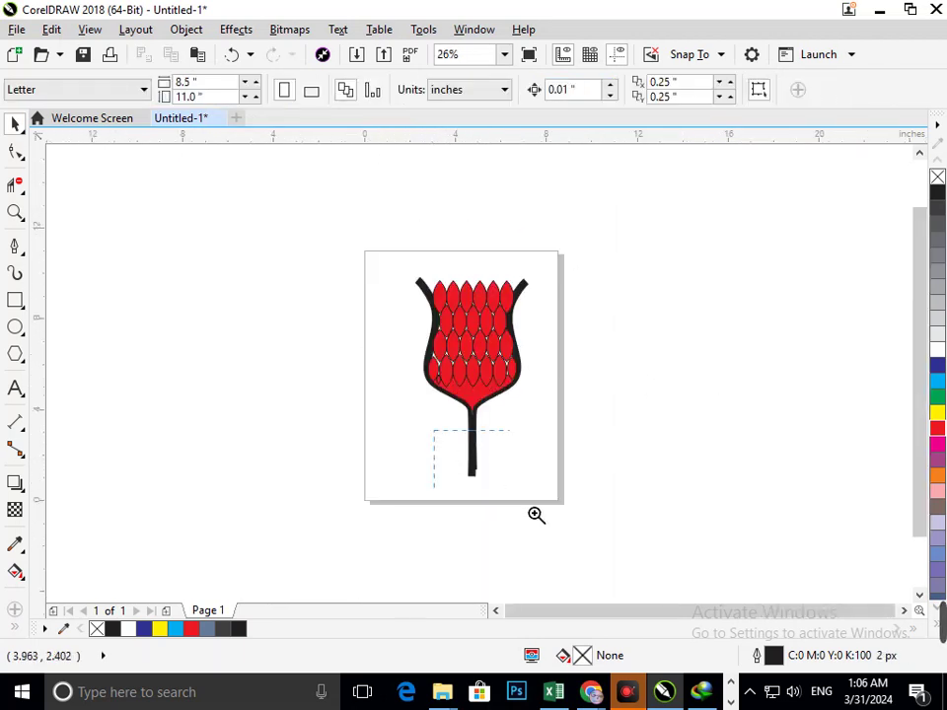
scroll(483, 480, up, 4)
click(15, 151)
click(447, 391)
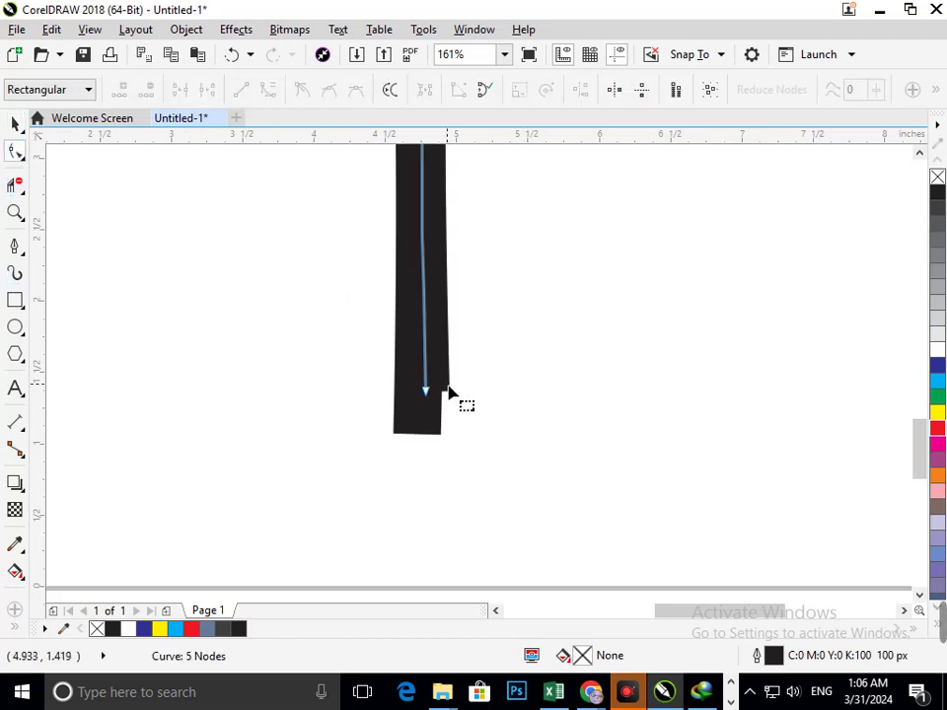
drag(431, 397, 446, 450)
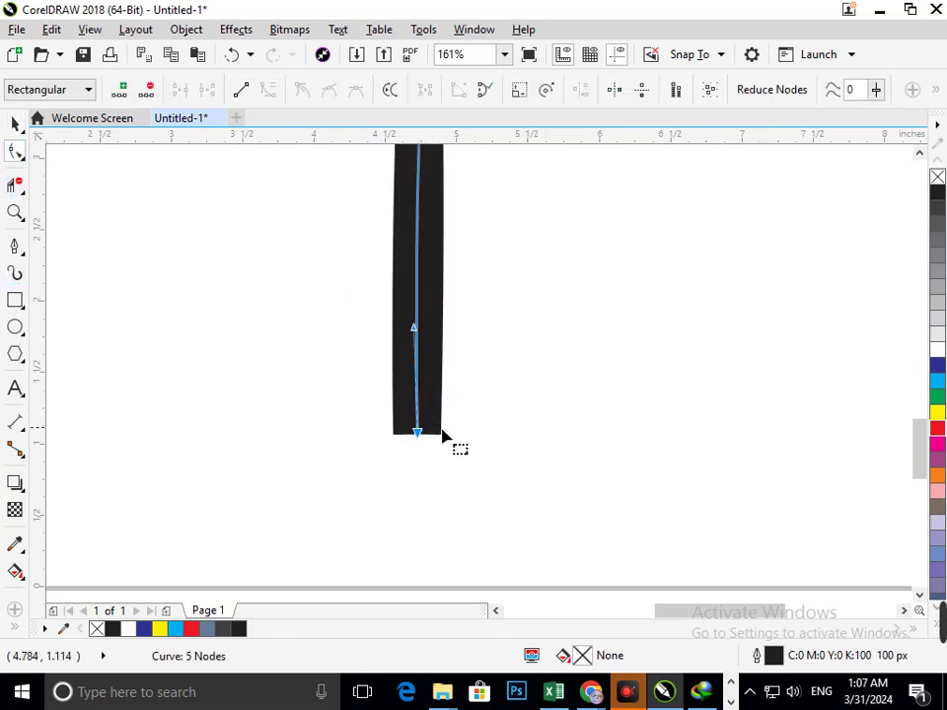
scroll(413, 395, down, 4)
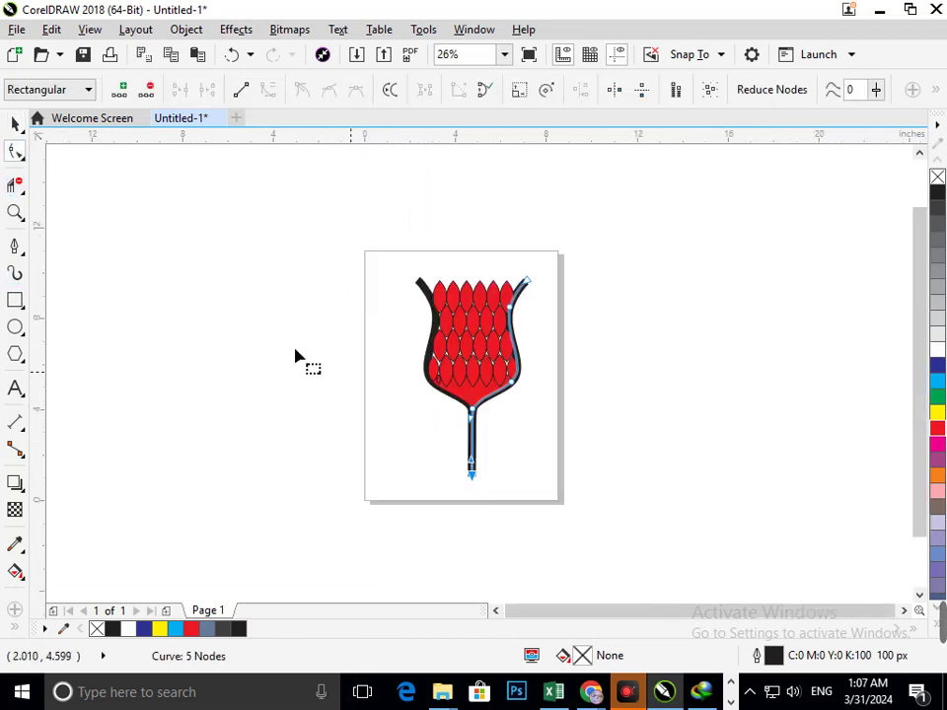
click(15, 122)
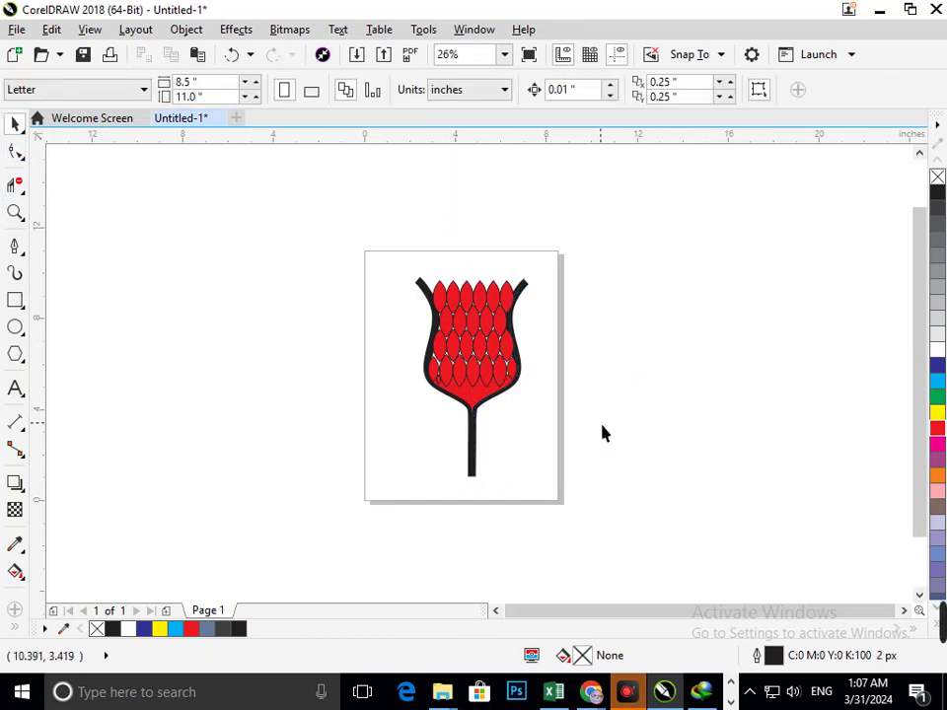
- Try a green fill on the base shape below the petals, then restore its red fill
click(482, 403)
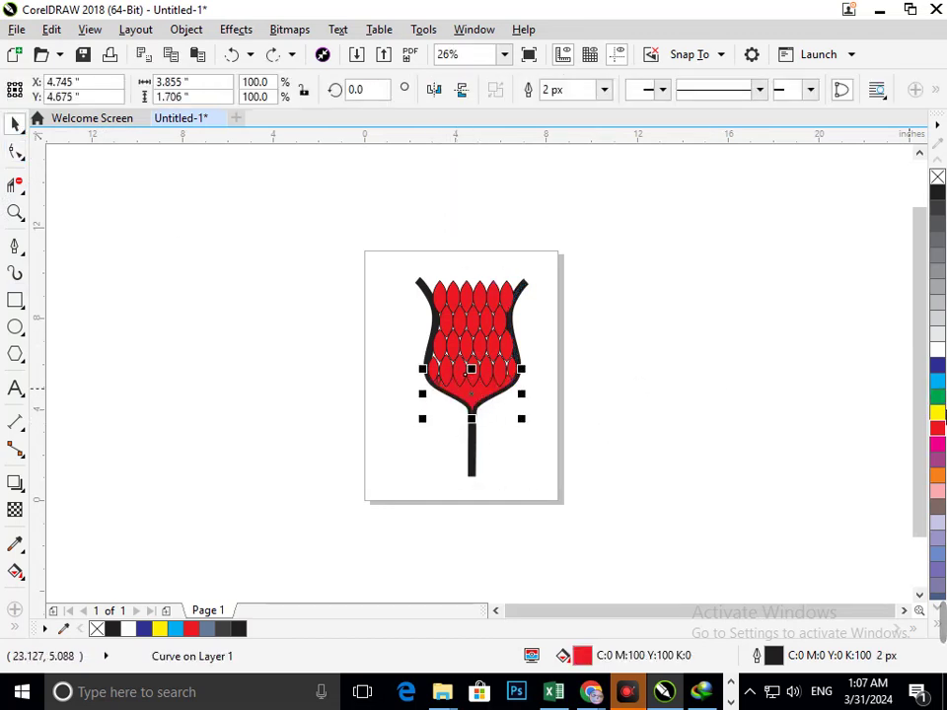
click(937, 397)
click(522, 442)
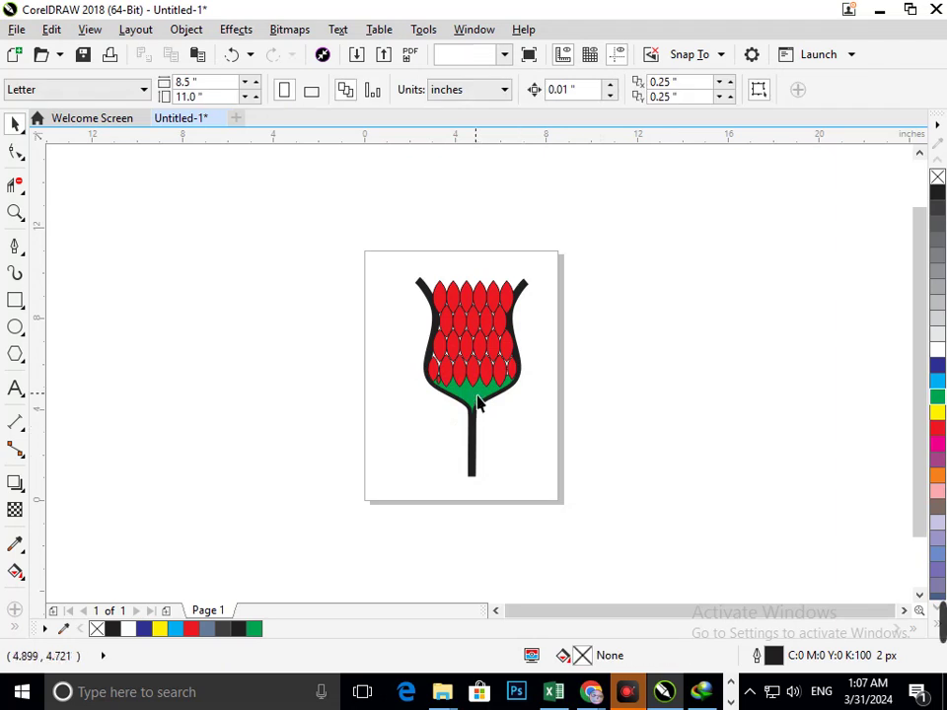
click(477, 402)
click(937, 427)
click(833, 426)
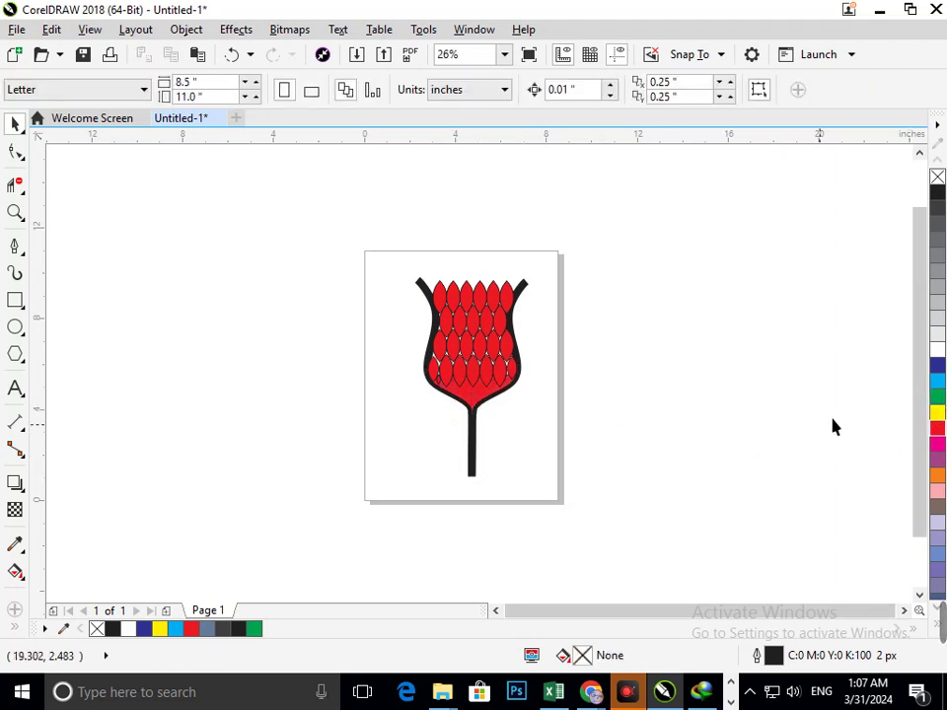
- Recolor the base shape between the lowest petals and the stem yellow
click(496, 406)
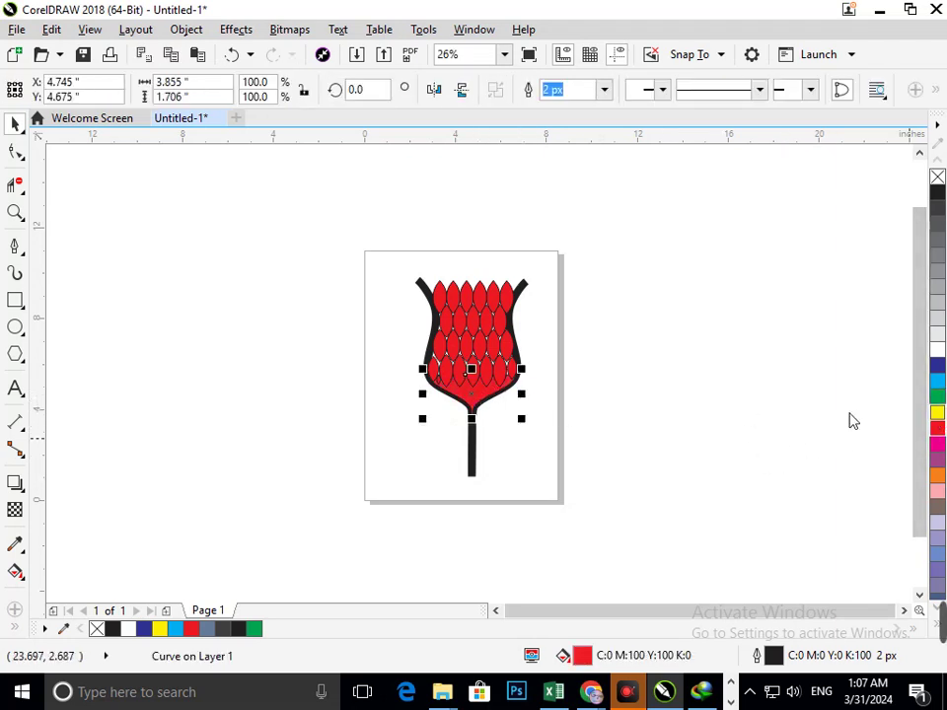
click(607, 435)
drag(486, 392, 414, 394)
key(ctrl+z)
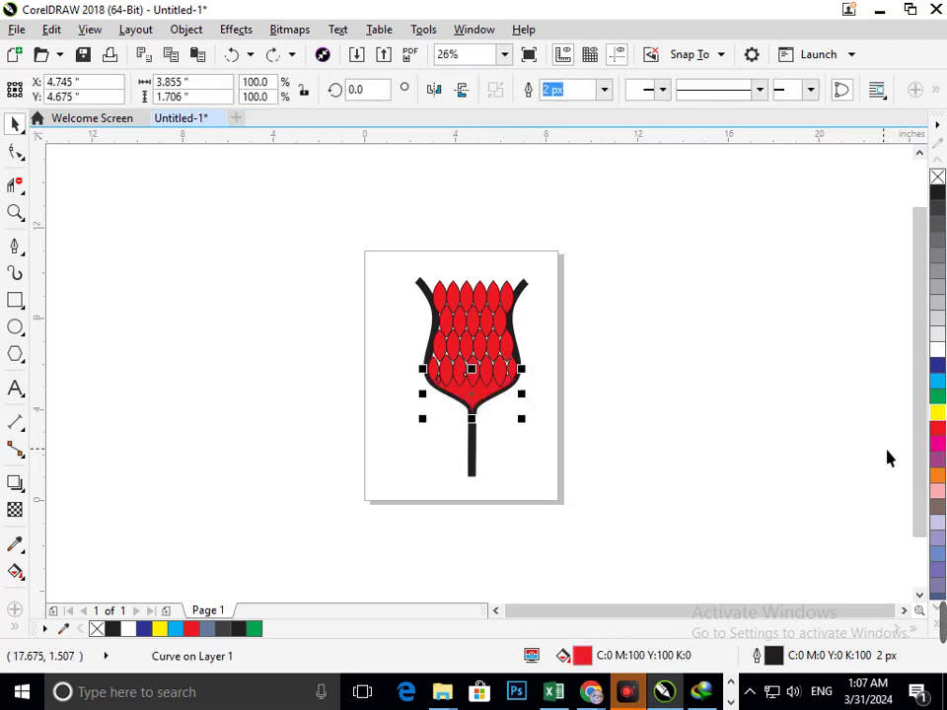
click(938, 414)
click(572, 499)
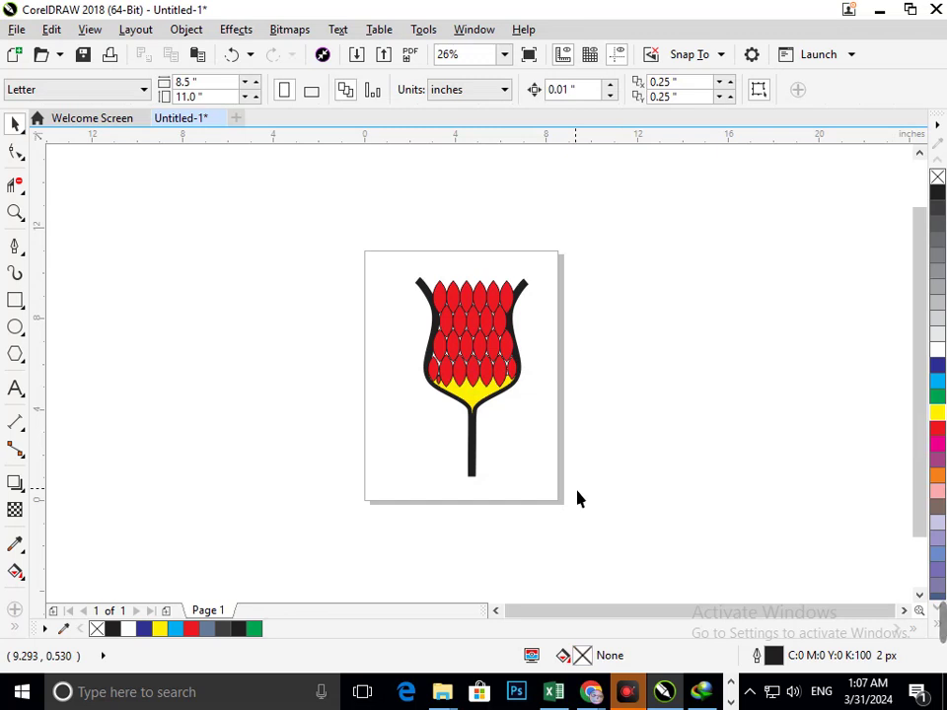
- Bring the right and left thick profile curves to the front, above the petals and the yellow base
drag(512, 322, 551, 337)
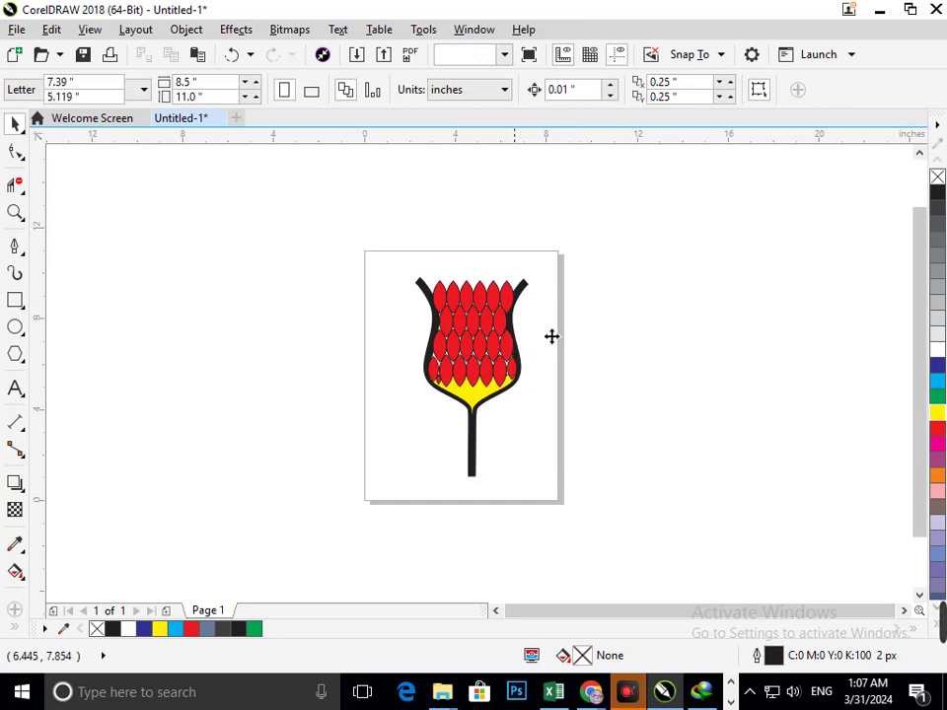
click(547, 336)
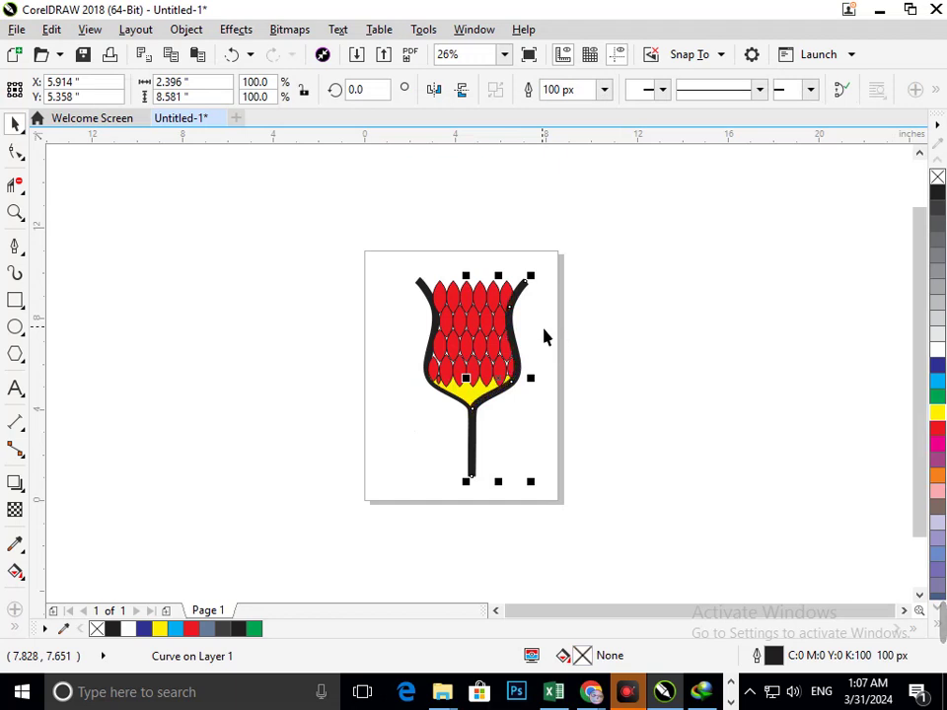
click(632, 342)
key(F2)
drag(395, 295, 481, 385)
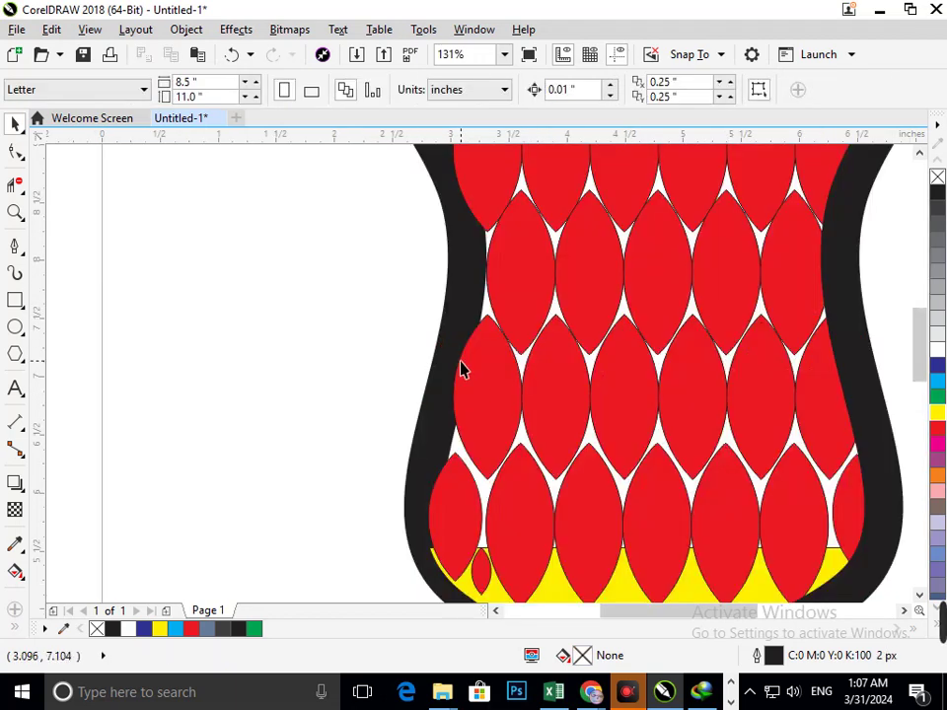
drag(451, 344, 370, 349)
key(ctrl+z)
key(shift+Page_Up)
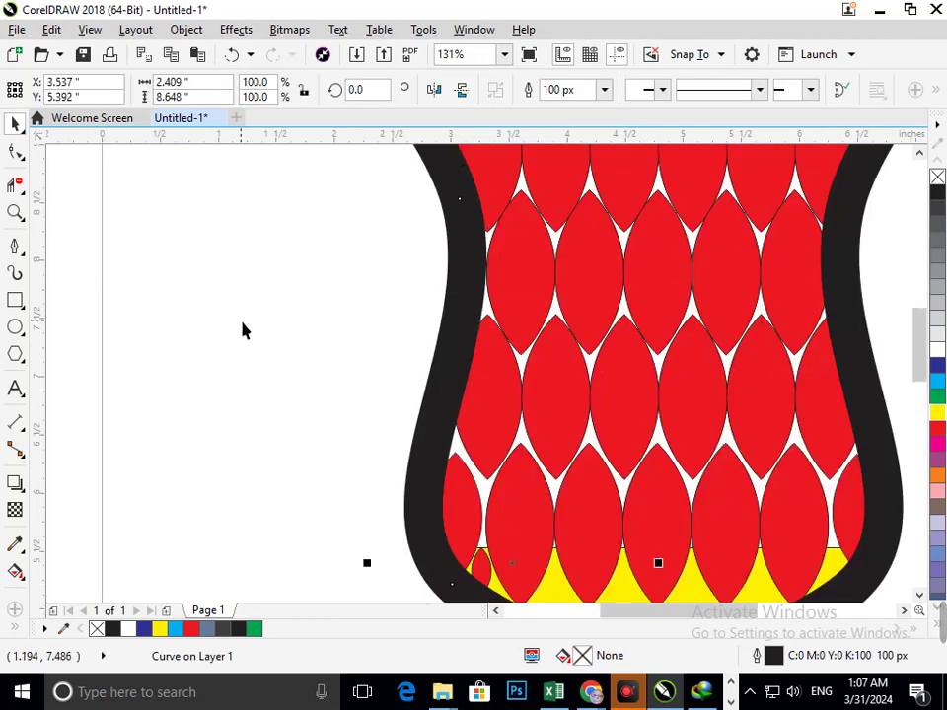
key(F2)
right_click(635, 429)
click(513, 433)
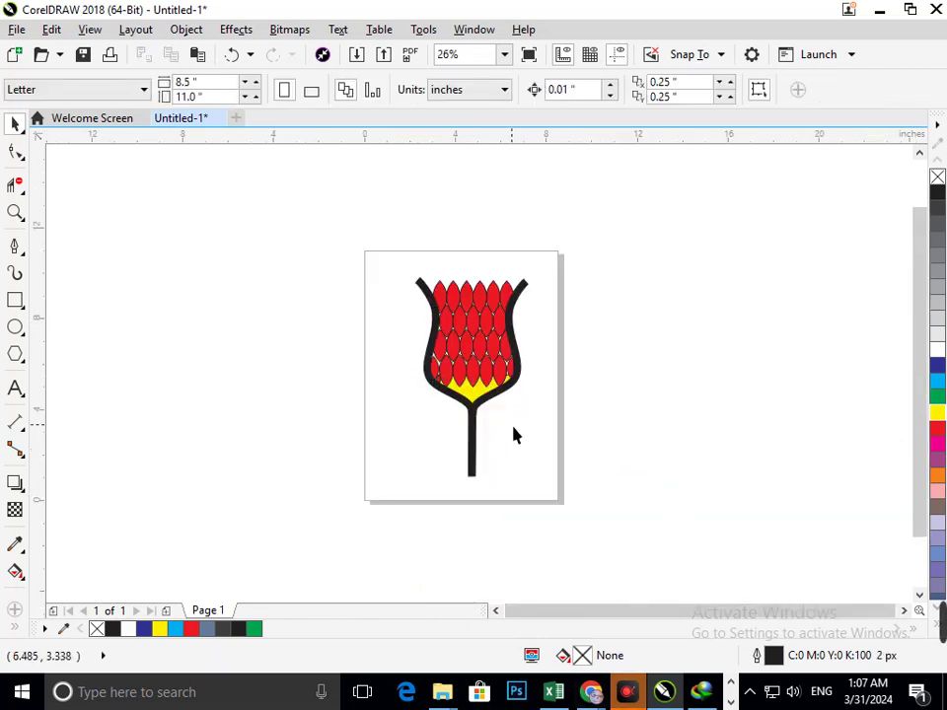
- Color the outlines of both thick profile curves, including the stem, green
click(483, 414)
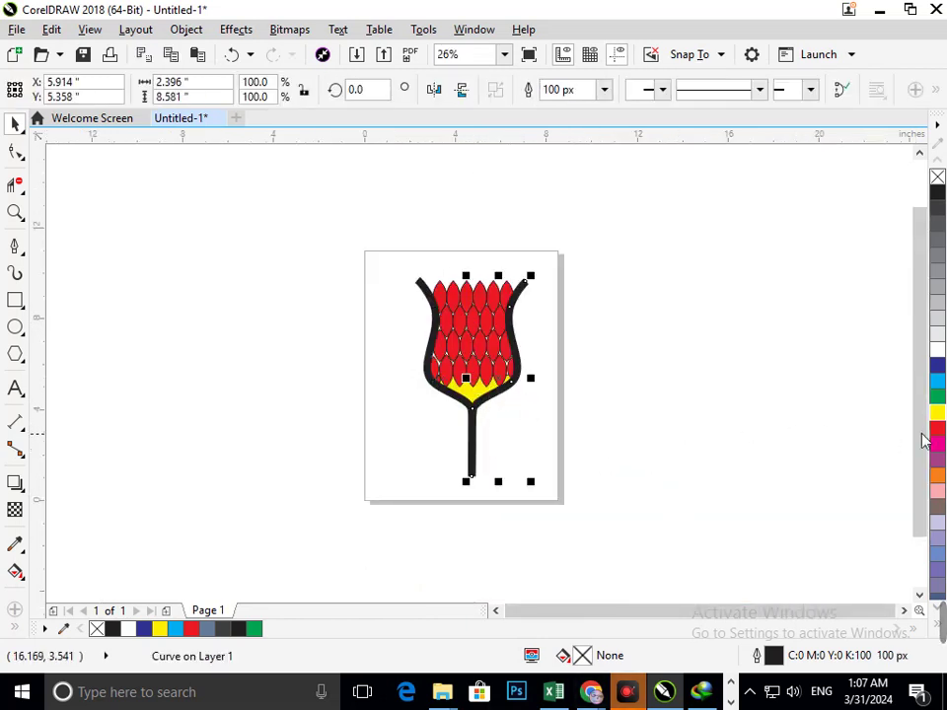
click(937, 401)
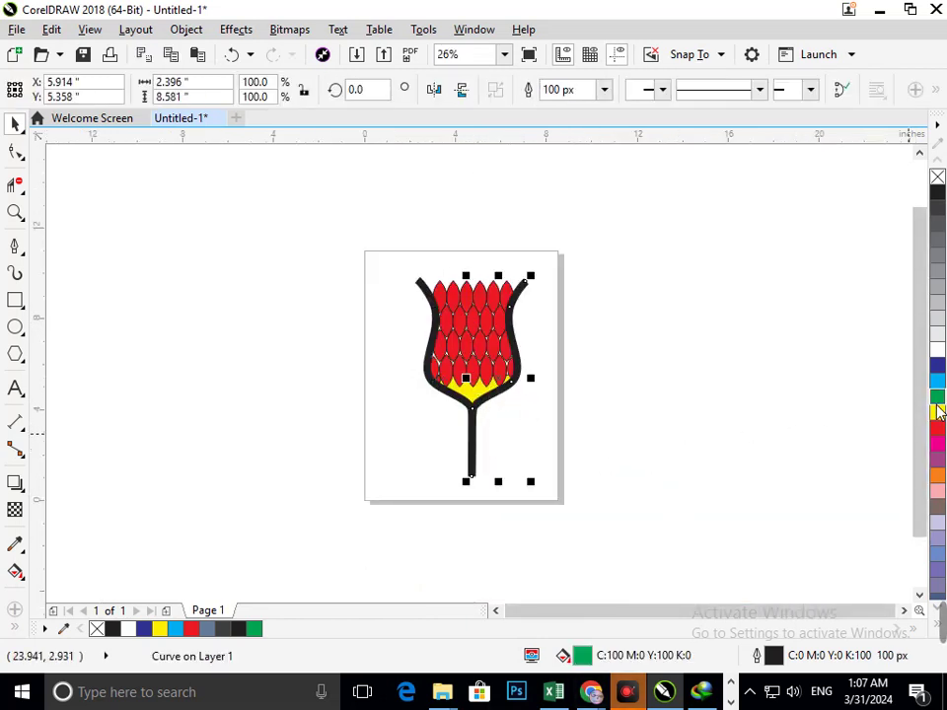
click(546, 557)
click(481, 457)
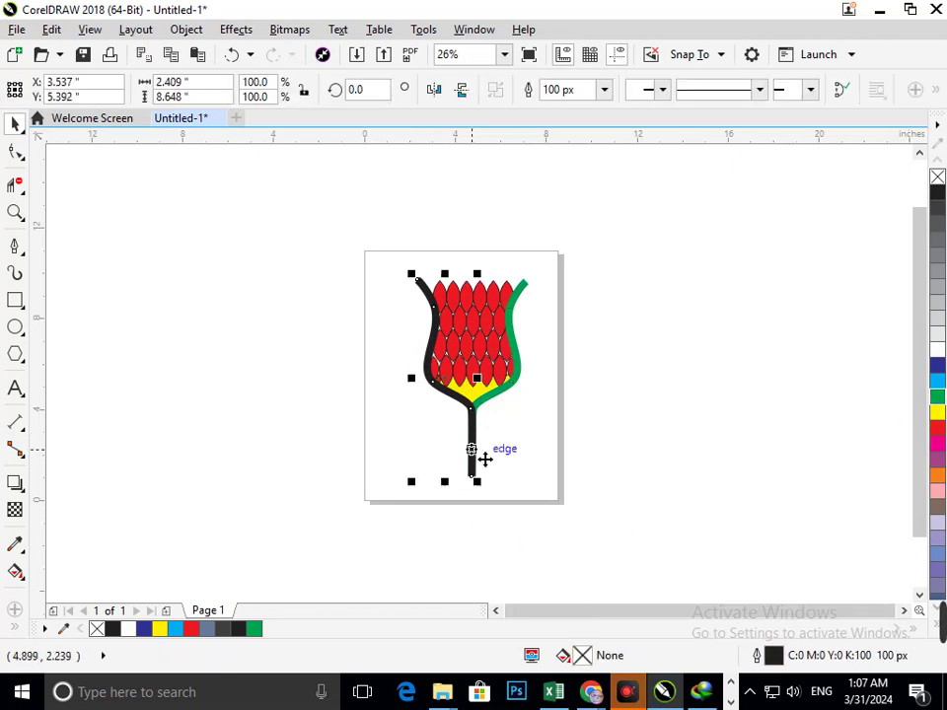
right_click(936, 400)
click(535, 500)
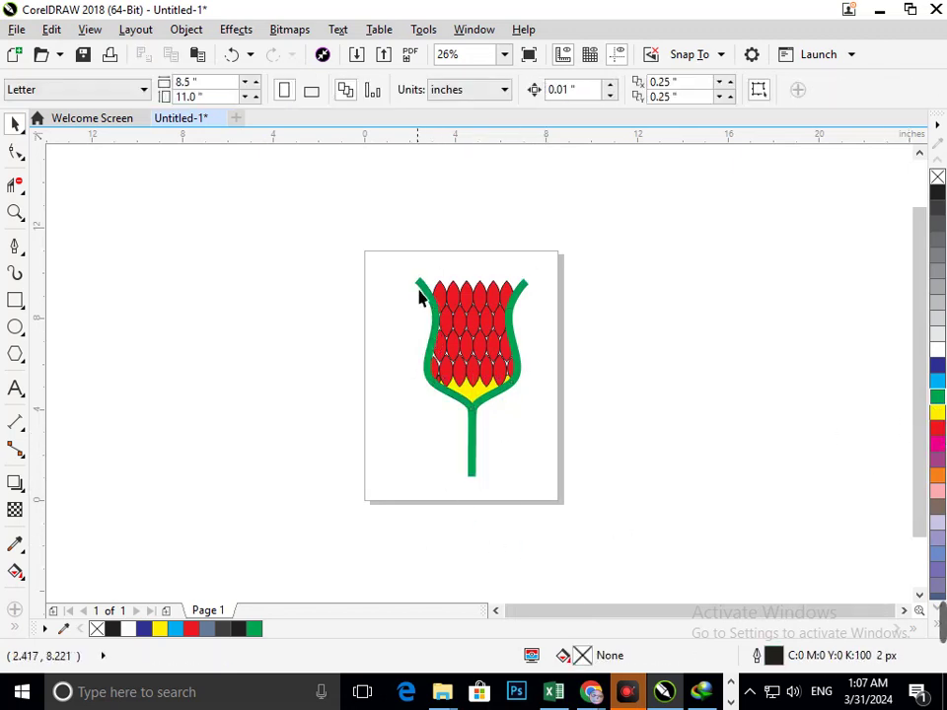
- Recolor the fill and outline of both profile curves dark blue
click(520, 353)
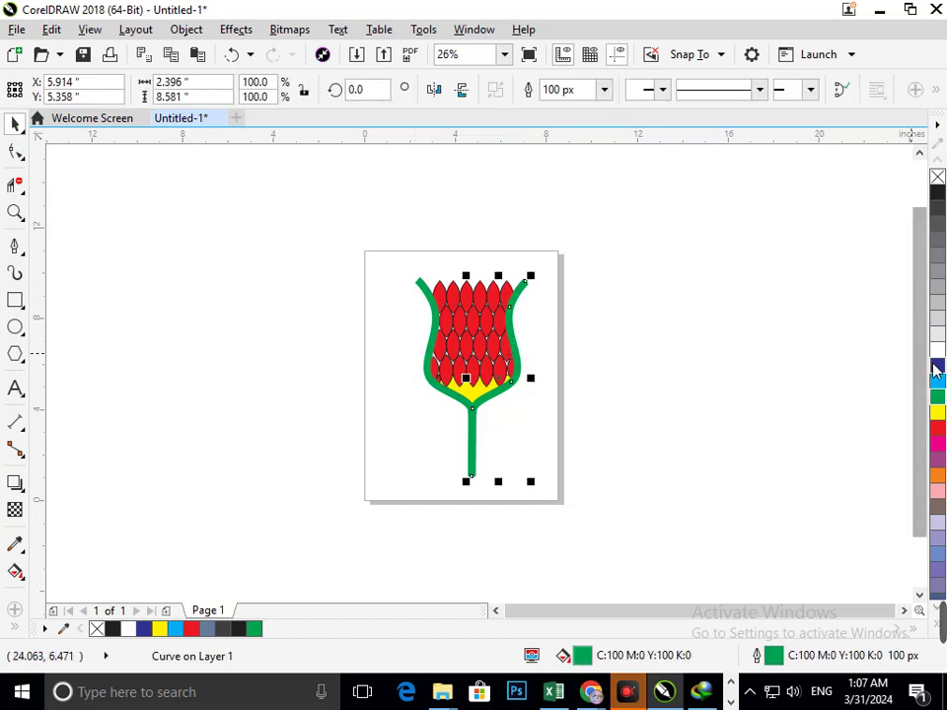
click(937, 365)
right_click(937, 365)
click(496, 422)
click(474, 424)
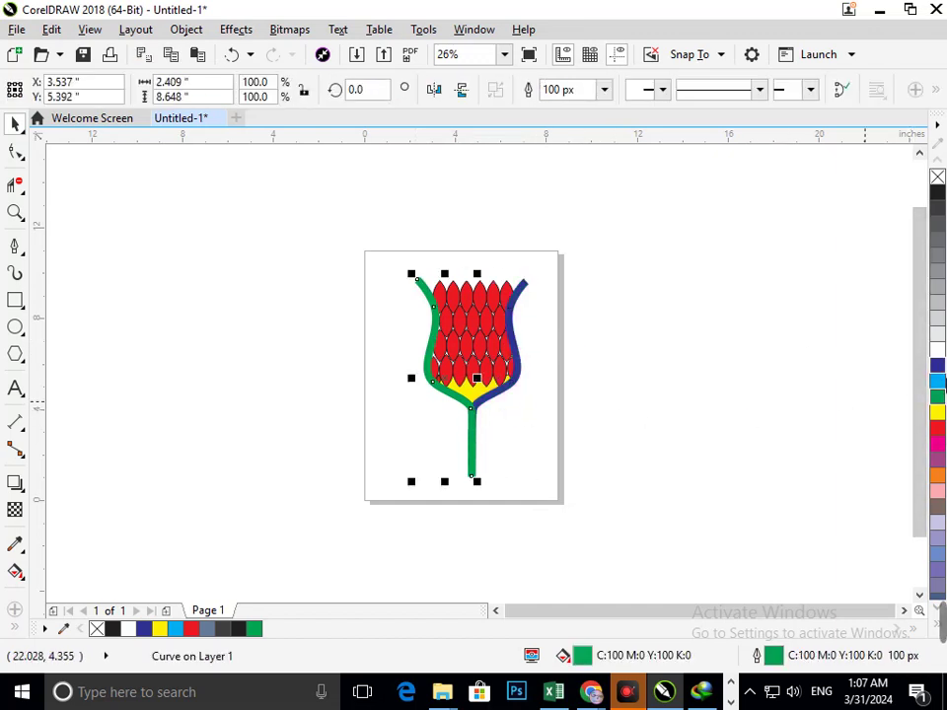
click(937, 365)
right_click(937, 365)
click(623, 472)
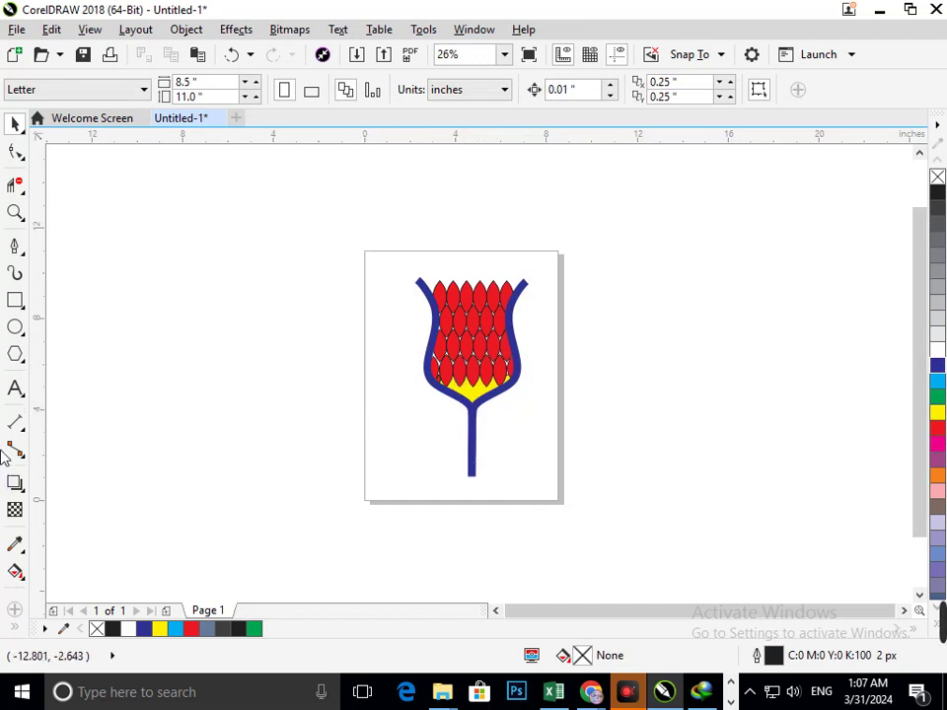
- Draw a circle about 3.3 in across beside the page's left edge and place a partly overlapping copy to its right
click(22, 336)
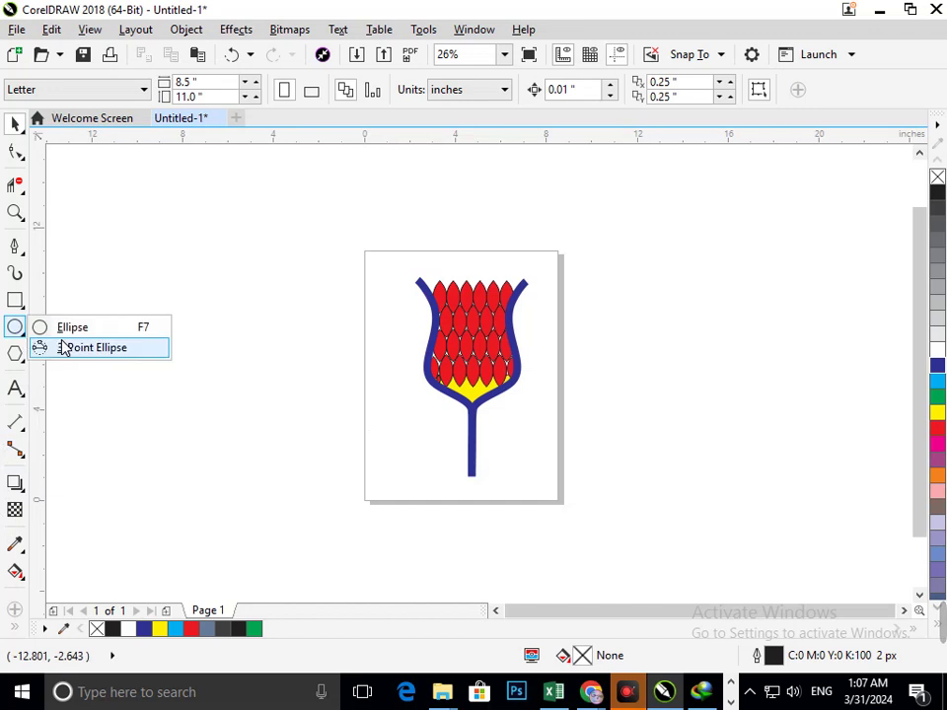
click(63, 328)
mouse_move(147, 322)
mouse_down()
mouse_move(188, 364)
mouse_move(221, 424)
mouse_up()
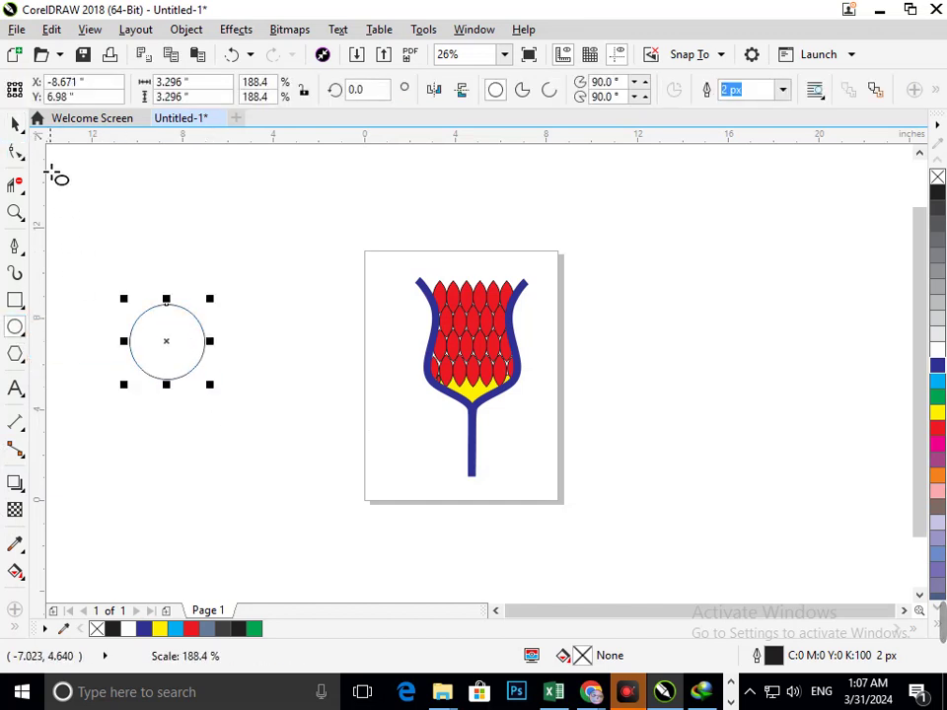
click(14, 124)
click(167, 372)
drag(168, 372, 216, 390)
click(237, 476)
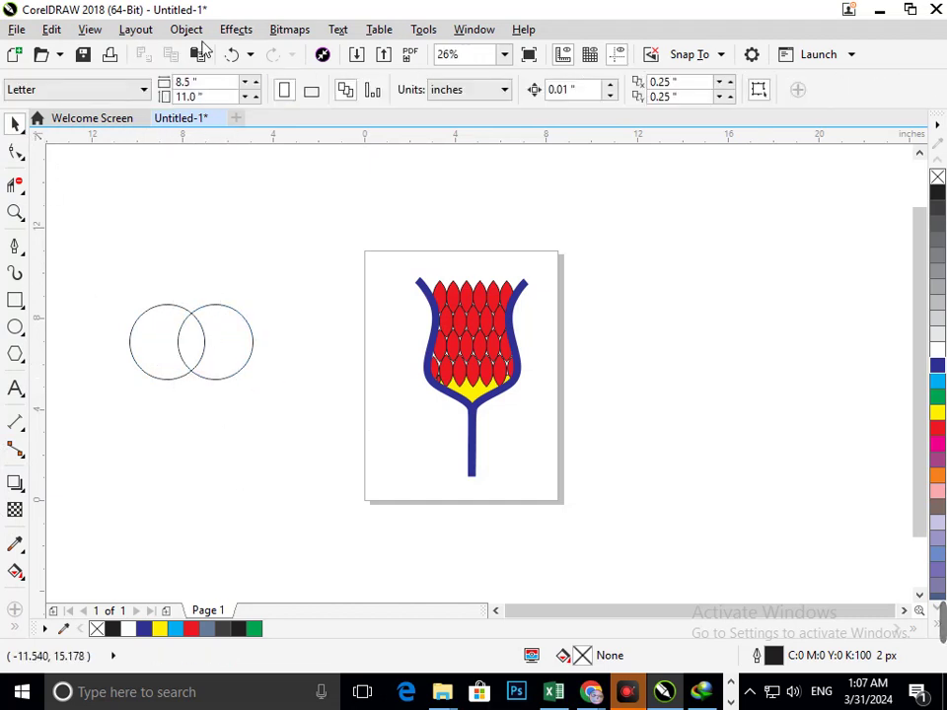
- Delete the outer arcs of the overlapping circles and shrink the remaining lens outline to about 0.94 × 2.0 in
click(16, 185)
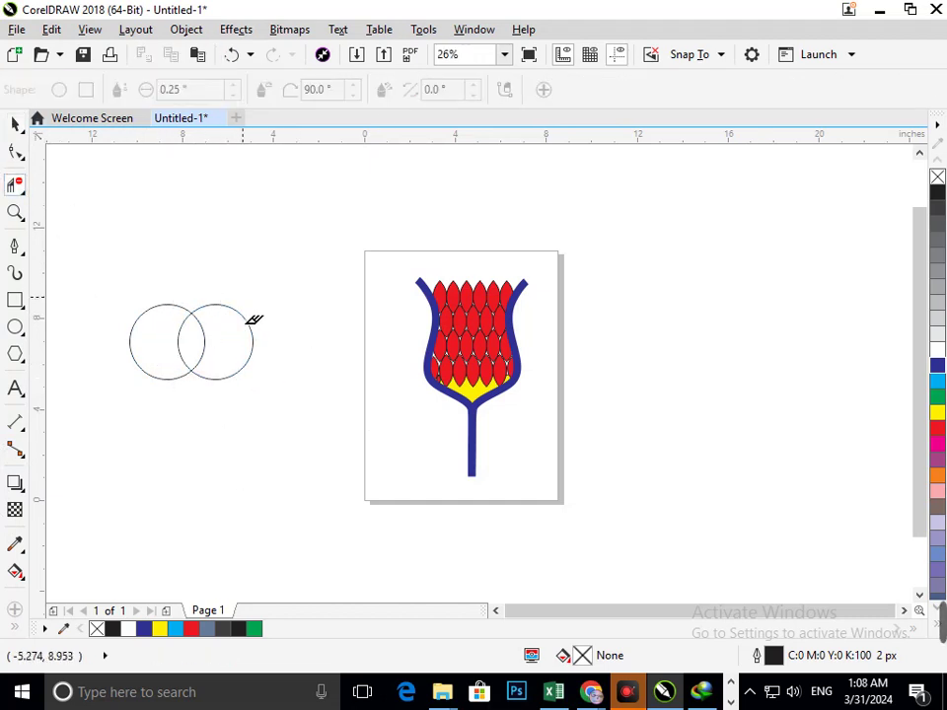
click(252, 331)
click(131, 340)
click(15, 125)
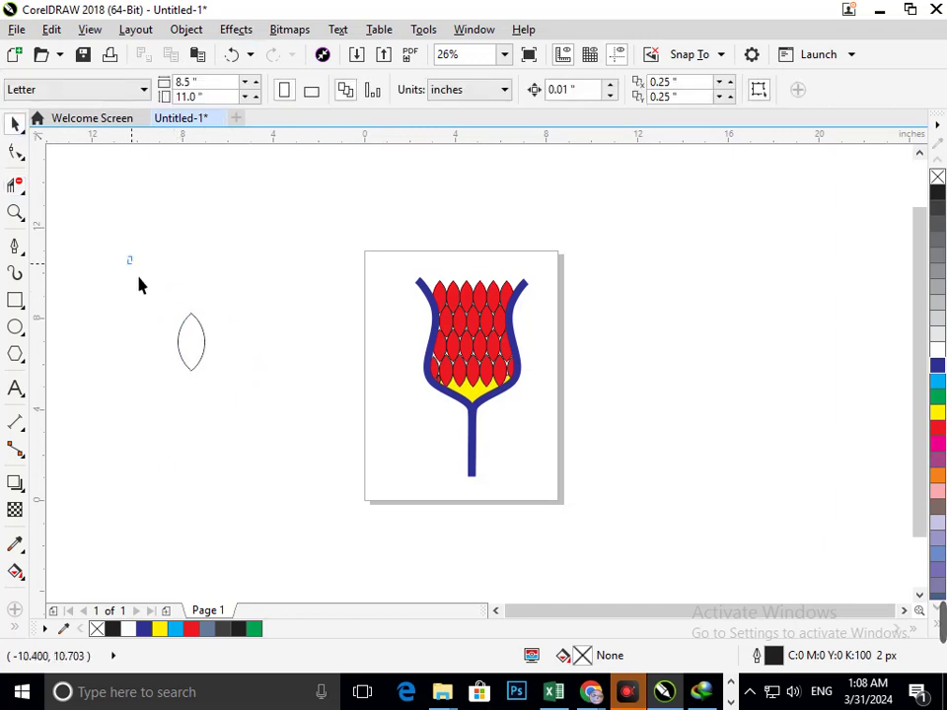
drag(137, 281, 271, 433)
mouse_move(222, 390)
mouse_down()
mouse_move(218, 383)
mouse_move(223, 392)
mouse_up()
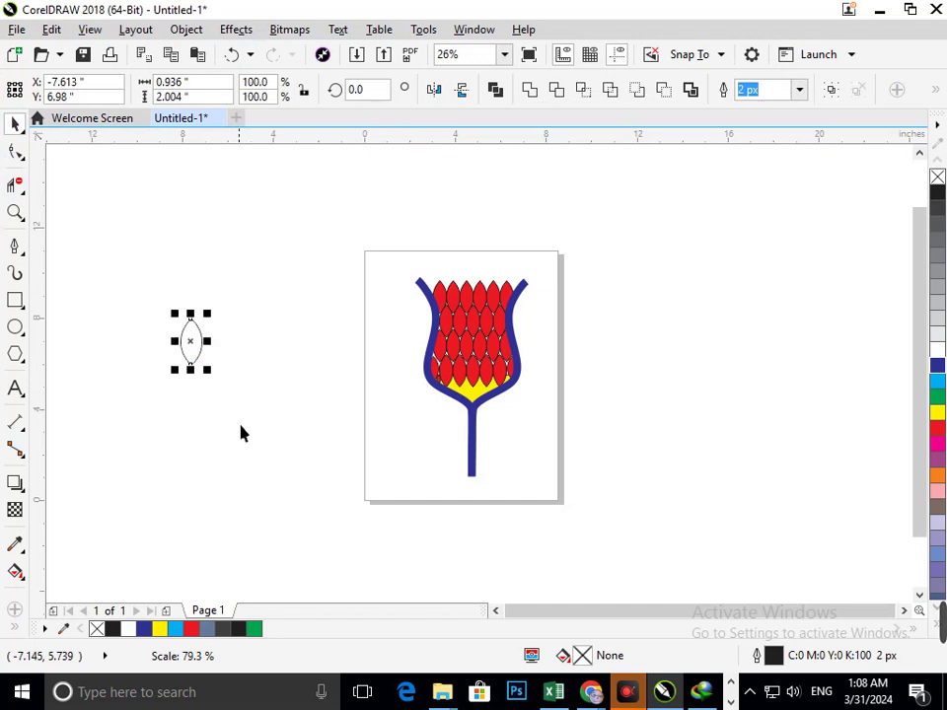
click(328, 497)
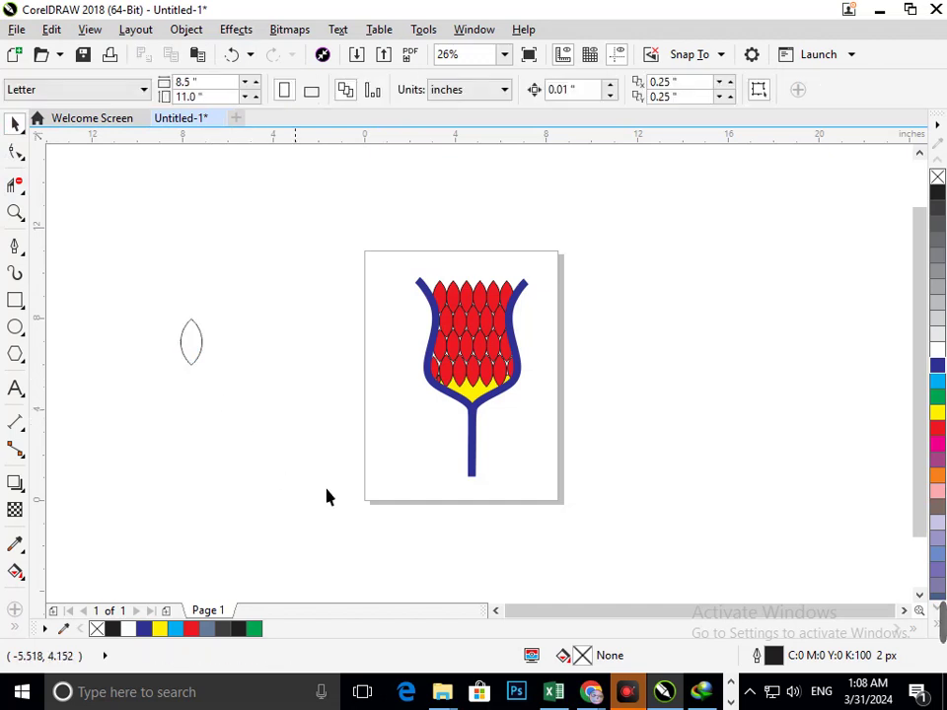
- Draw an S-shaped Pen curve about 3.3 in wide and 2.0 in high, running outward from the stem below the flower's left side
click(18, 248)
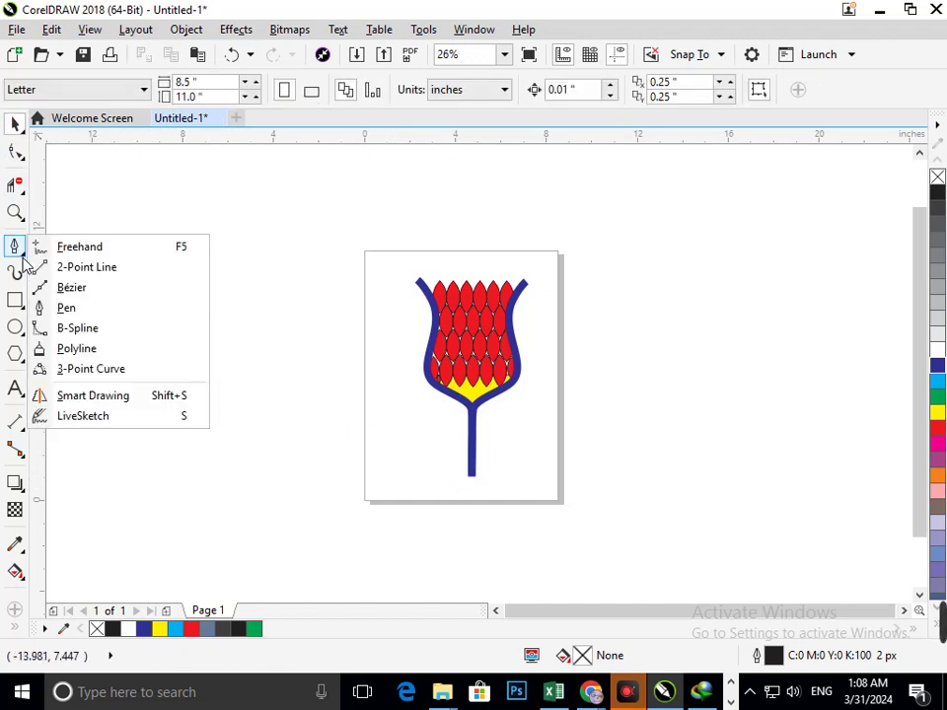
click(74, 306)
drag(396, 398, 538, 412)
key(Return)
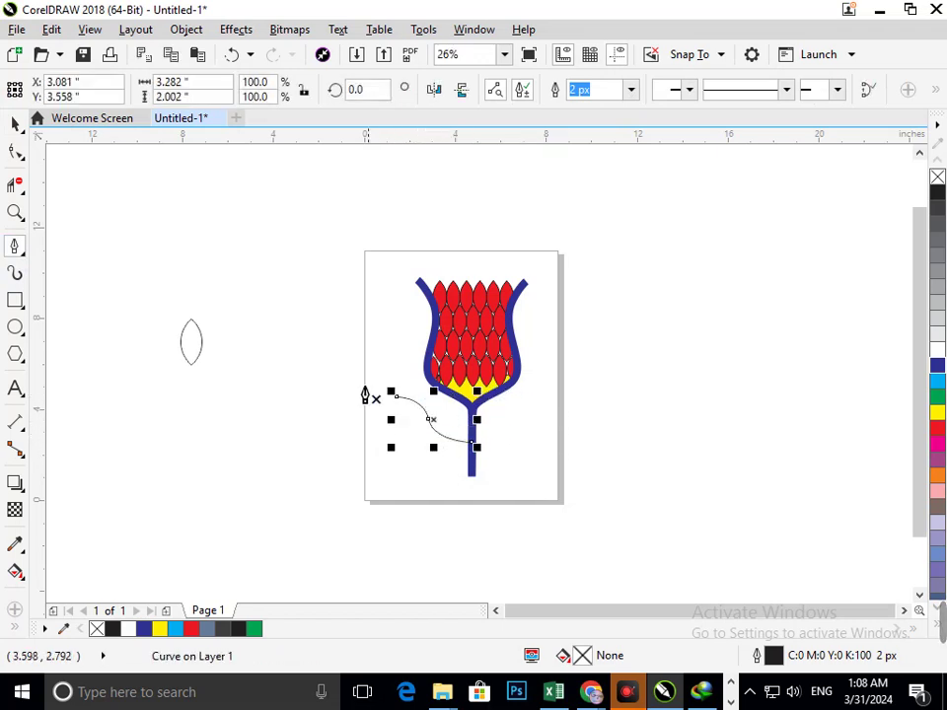
scroll(386, 448, up, 3)
scroll(483, 422, down, 3)
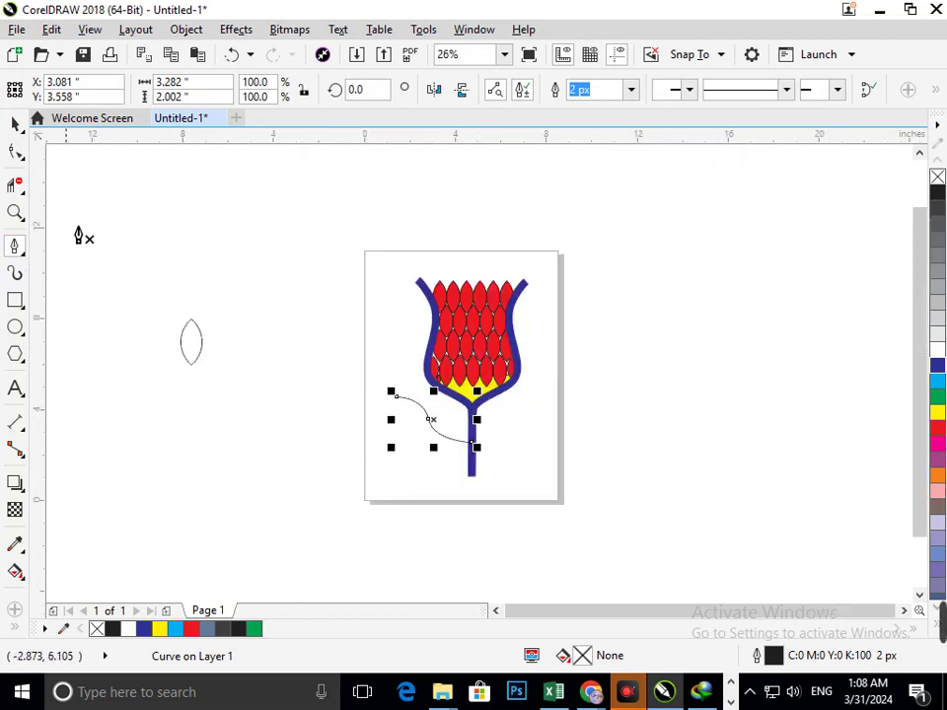
- Move the lens outline nearer the page's left edge and use Smart Fill to give it a green filled shape
click(14, 124)
drag(143, 217, 231, 412)
drag(190, 341, 308, 369)
click(937, 399)
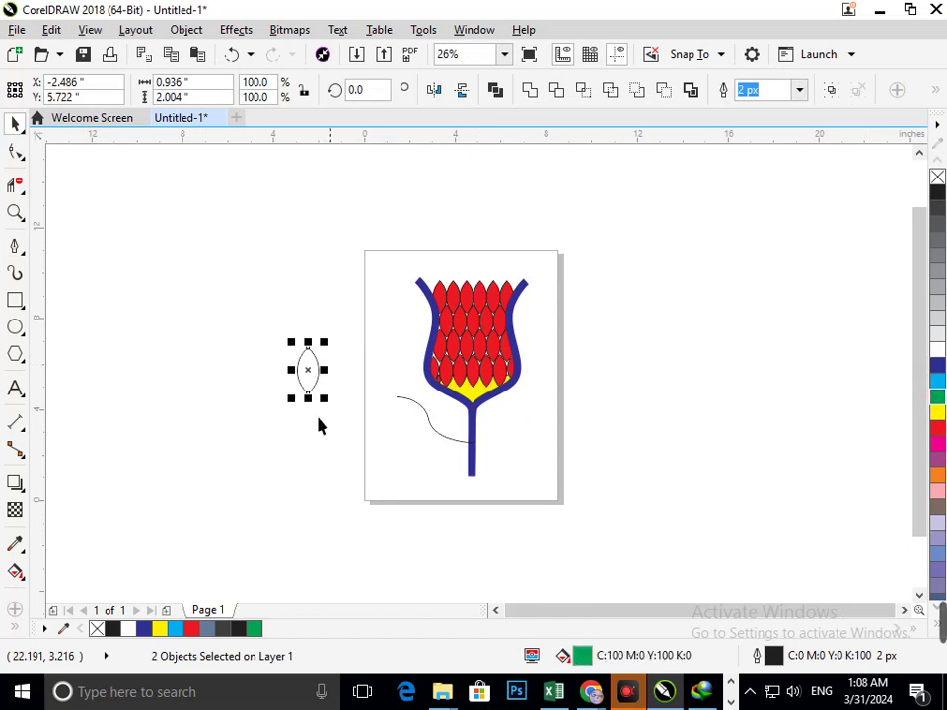
click(17, 614)
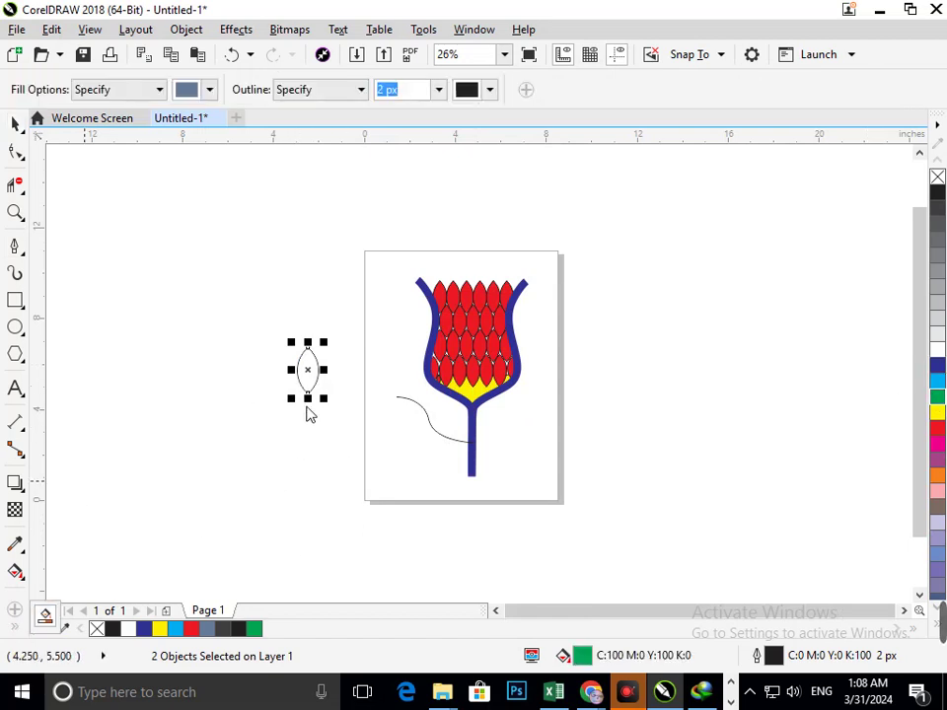
click(306, 372)
click(936, 401)
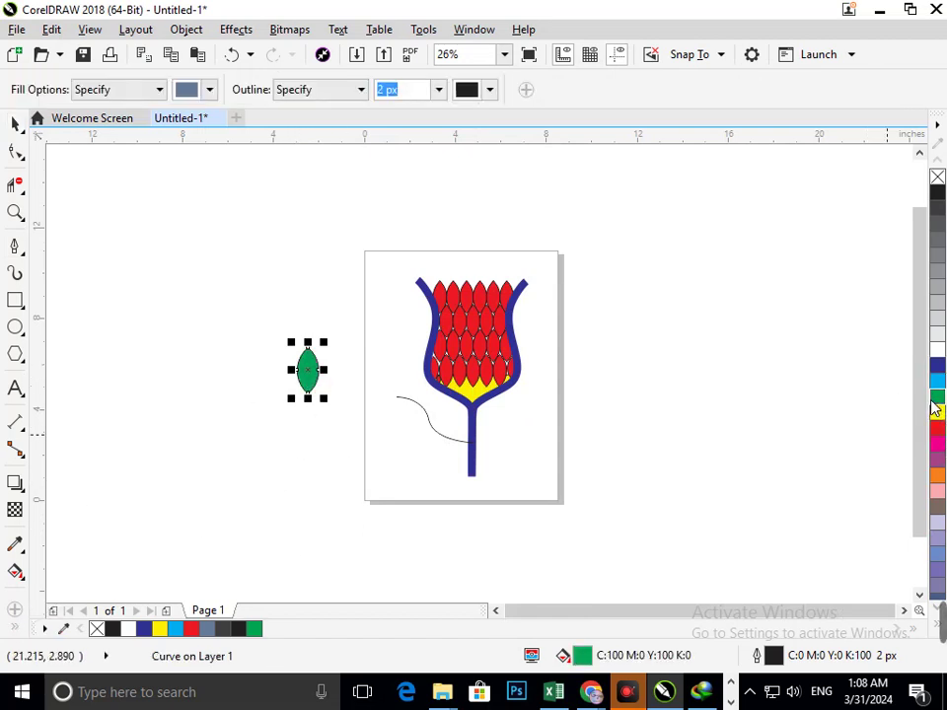
click(16, 126)
click(93, 249)
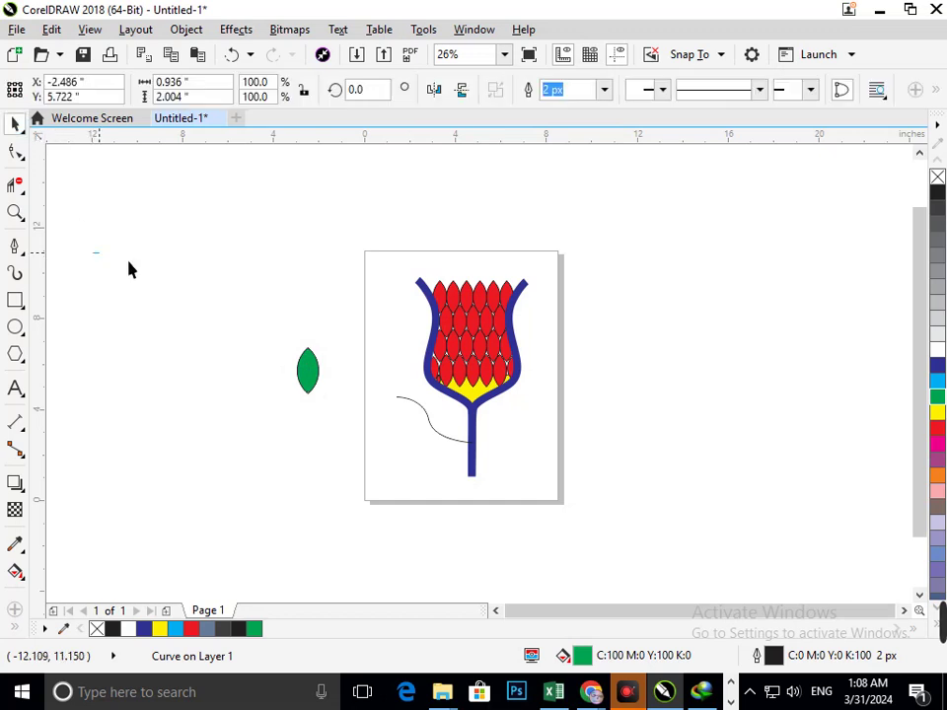
click(306, 381)
drag(292, 401, 303, 412)
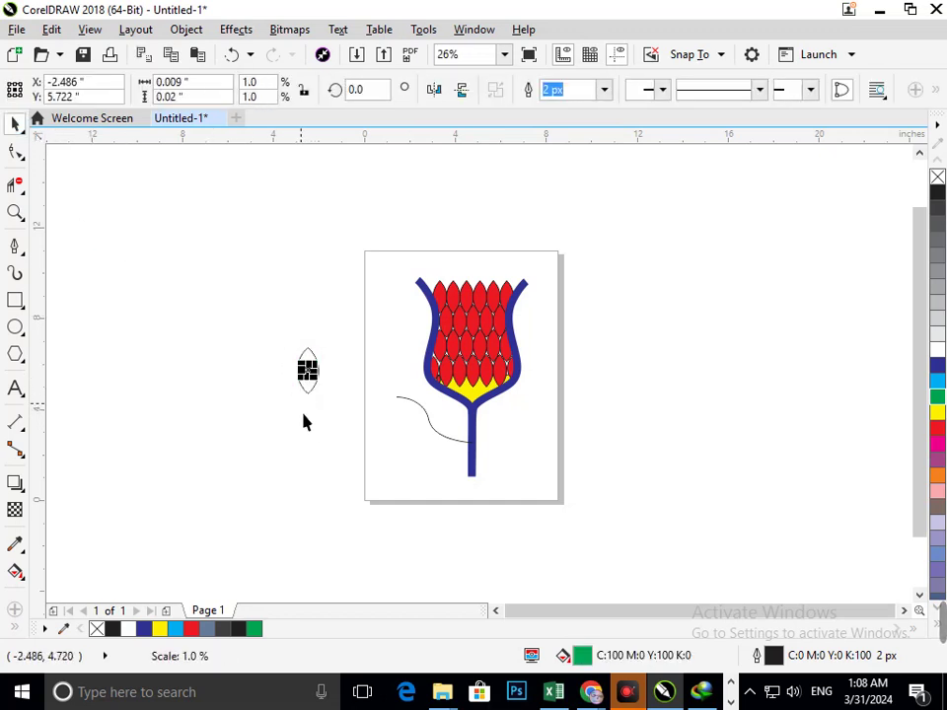
click(347, 445)
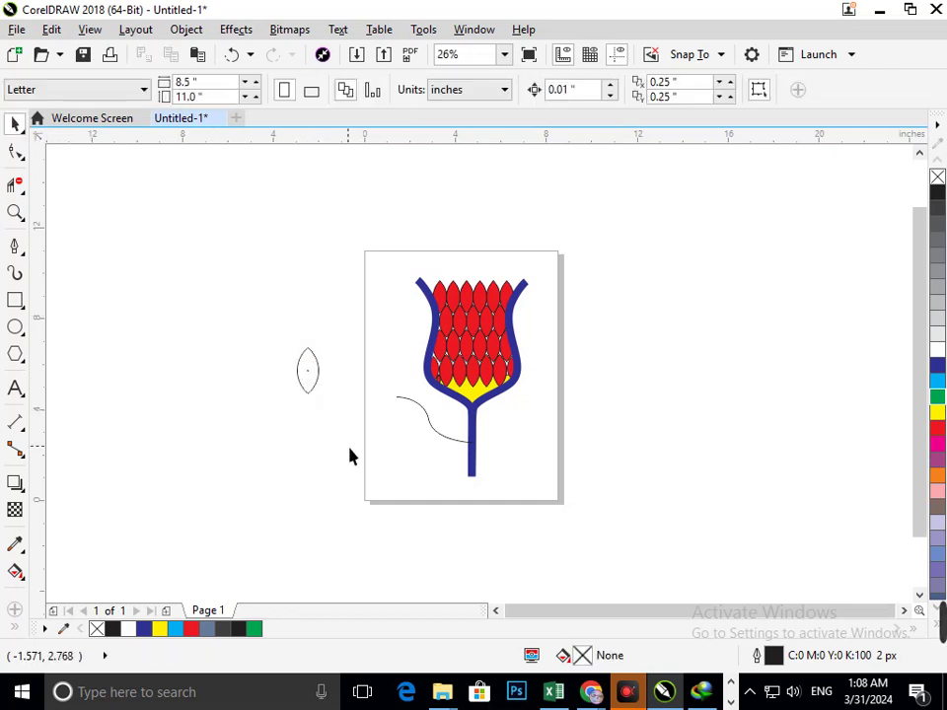
key(ctrl+z)
- Shrink the lens to about 0.77 × 1.66 in and place the green leaf beside the S-curve's free end
click(347, 437)
drag(284, 329, 345, 425)
click(308, 383)
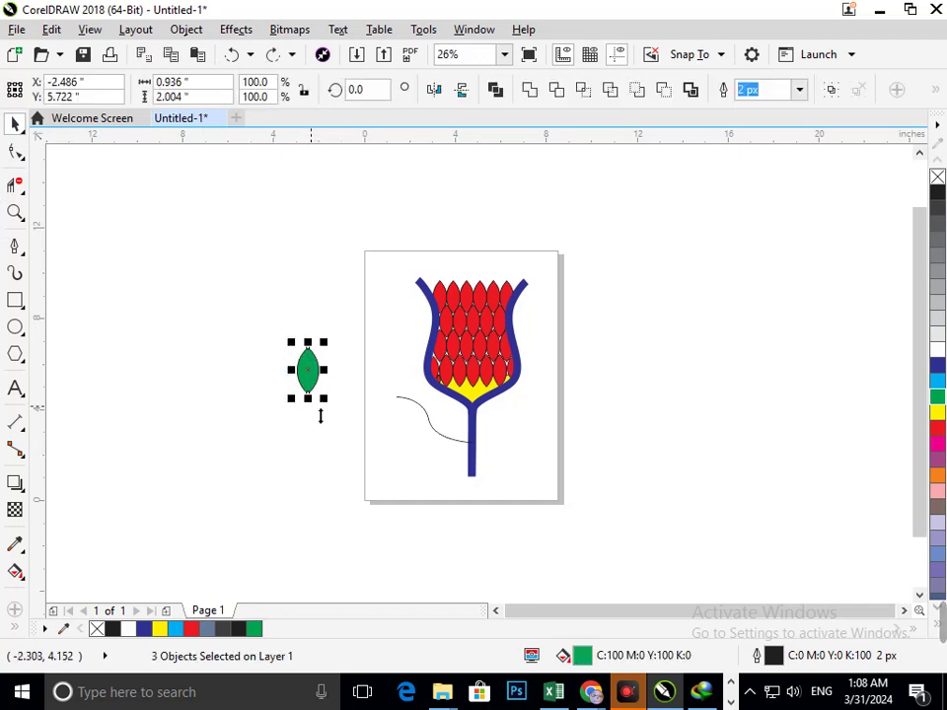
drag(293, 401, 416, 429)
click(359, 485)
scroll(483, 477, up, 5)
click(417, 445)
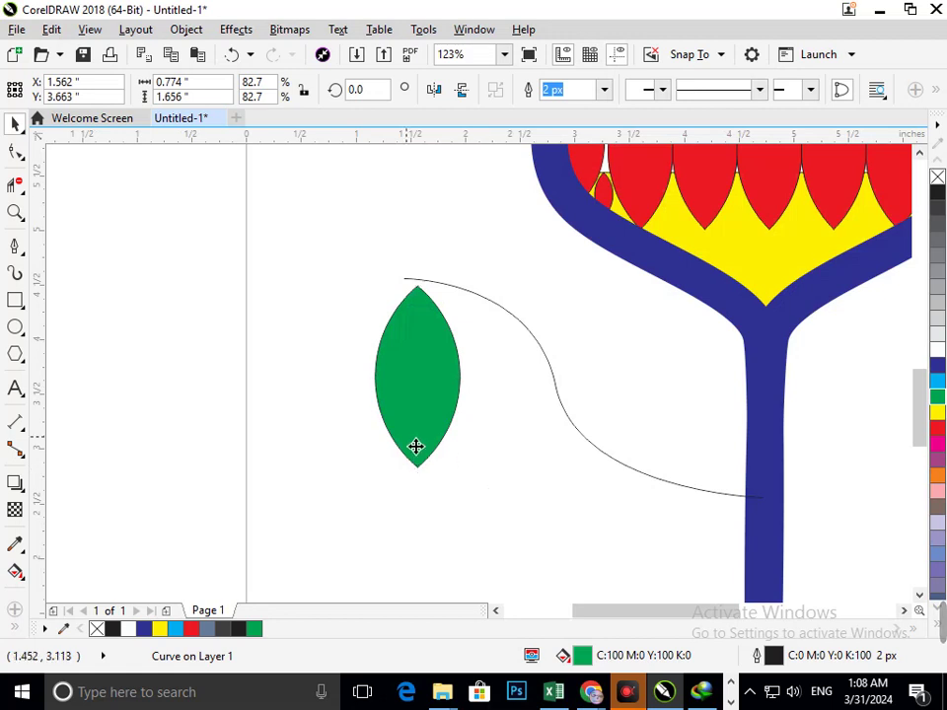
- Rotate the green leaf to 285° and move it so its tip touches the S-curve
drag(470, 481, 368, 450)
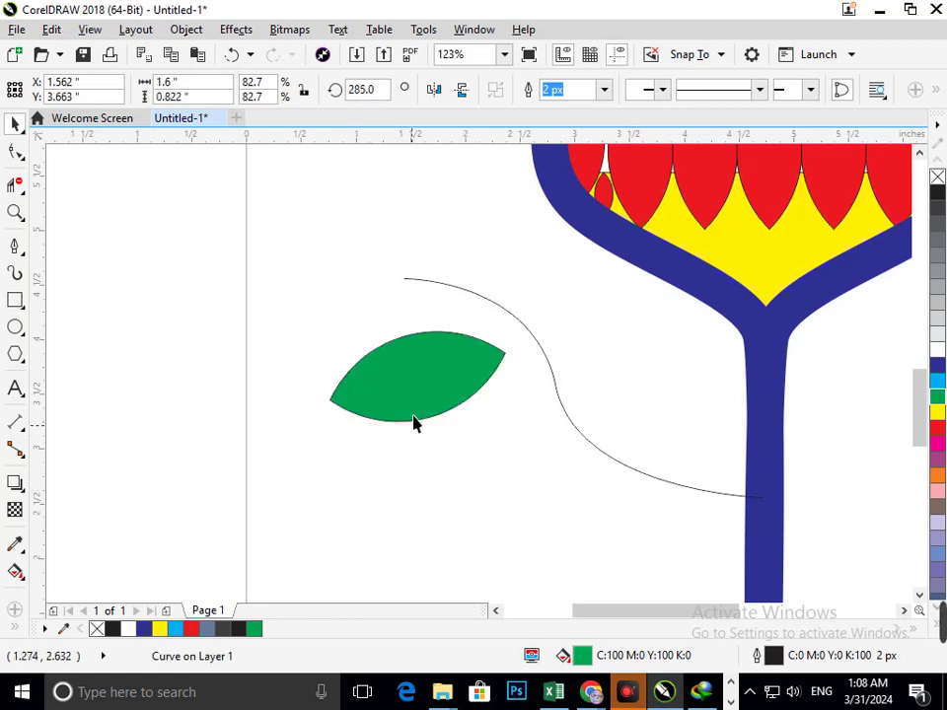
key(Escape)
drag(428, 383, 429, 382)
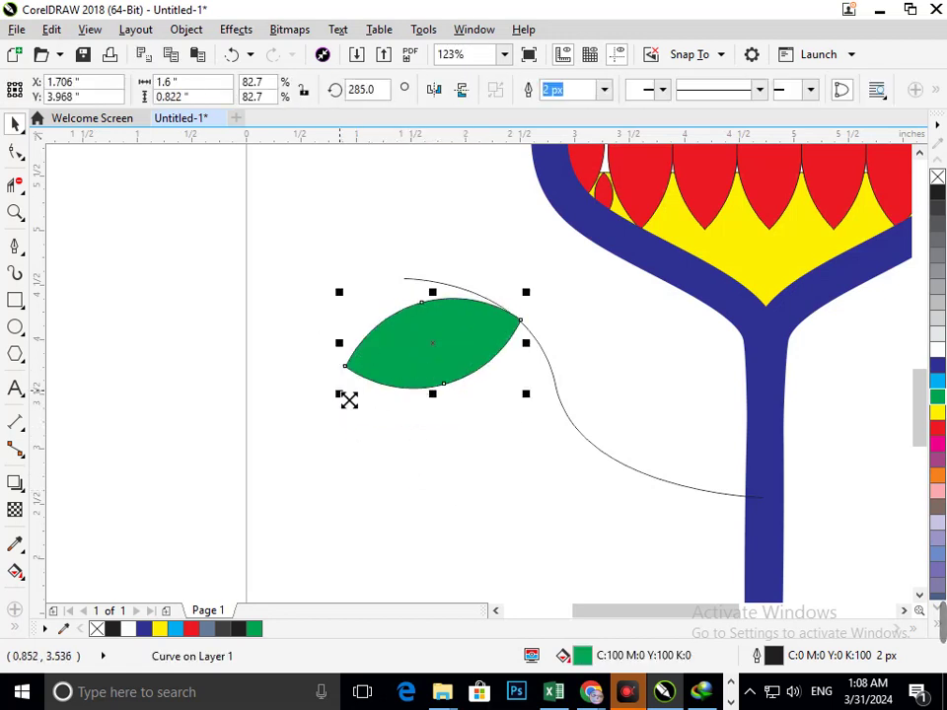
- Shrink the leaf to about 1.1 × 0.57 in and add a mirrored copy above it, rotated to about 32.6° so their tips meet
drag(347, 395, 501, 281)
click(518, 285)
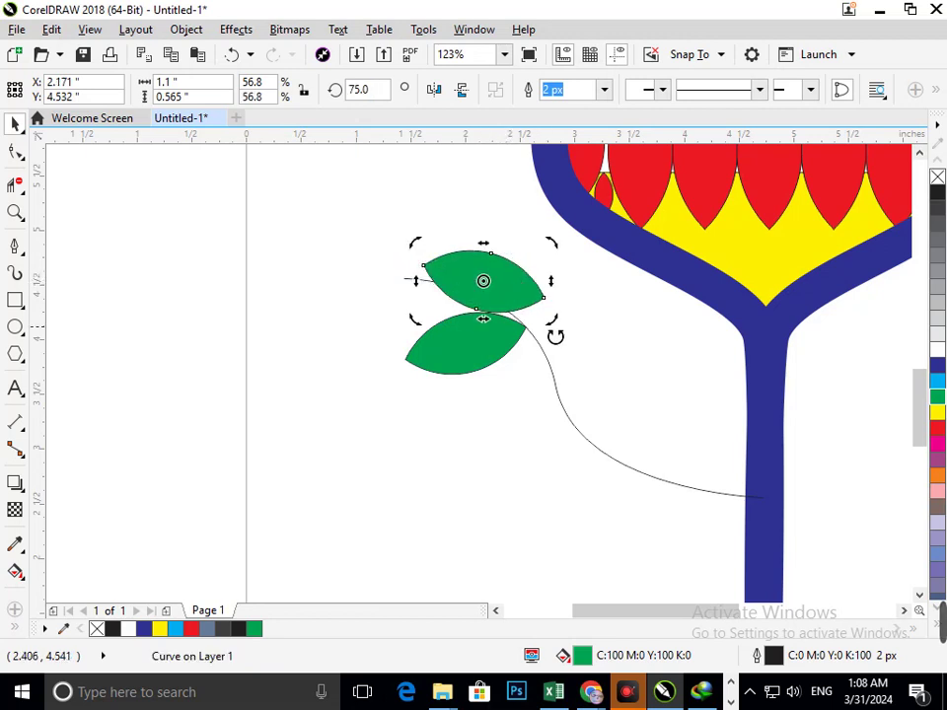
drag(553, 334, 537, 365)
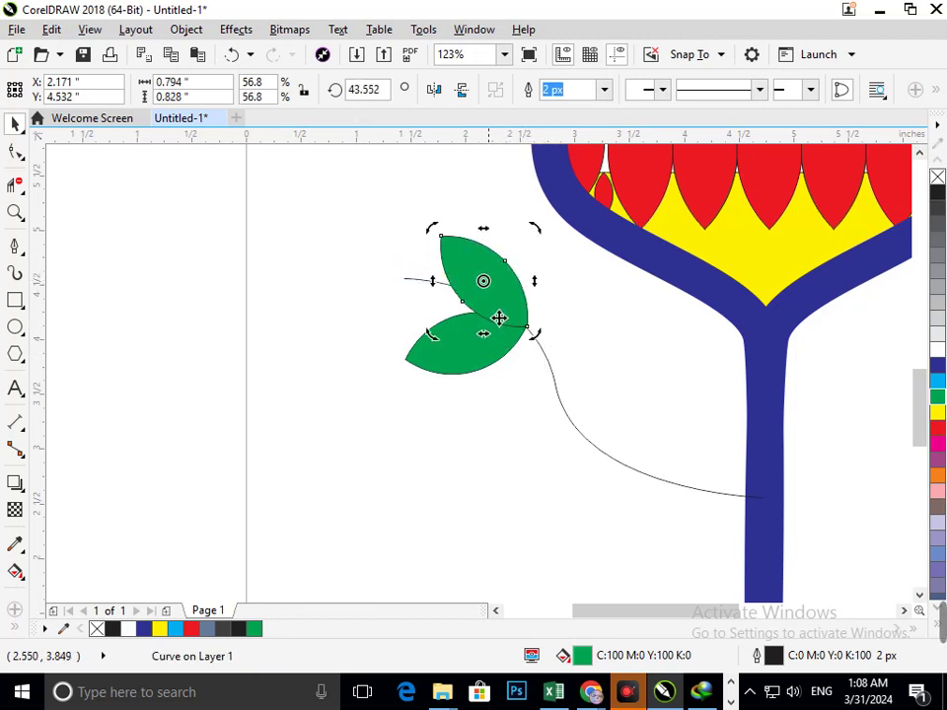
click(499, 316)
drag(501, 313, 506, 301)
click(524, 316)
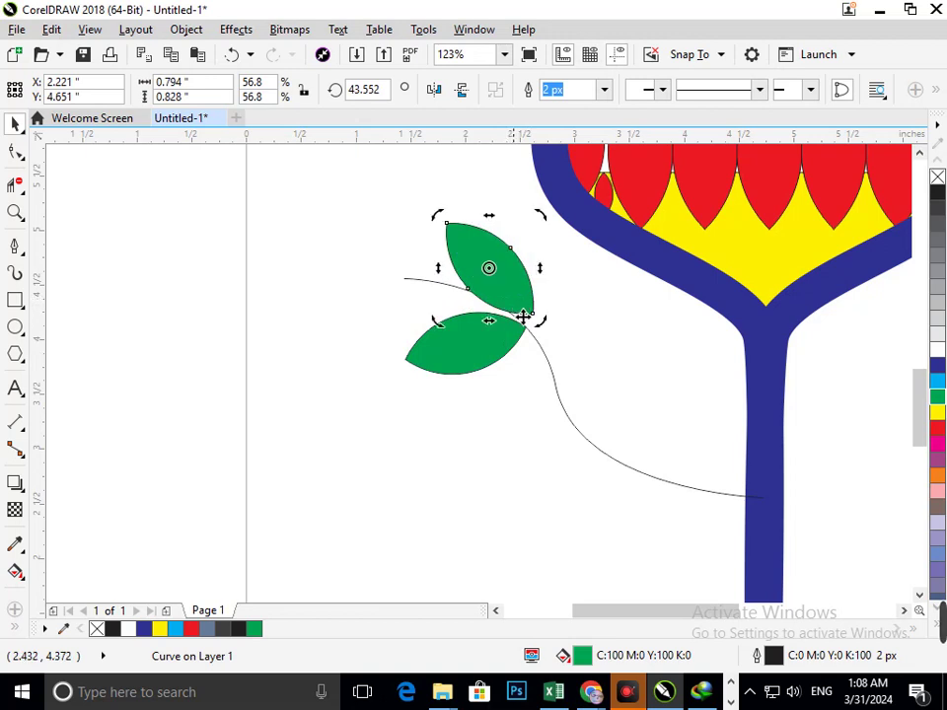
drag(545, 333, 539, 349)
click(523, 309)
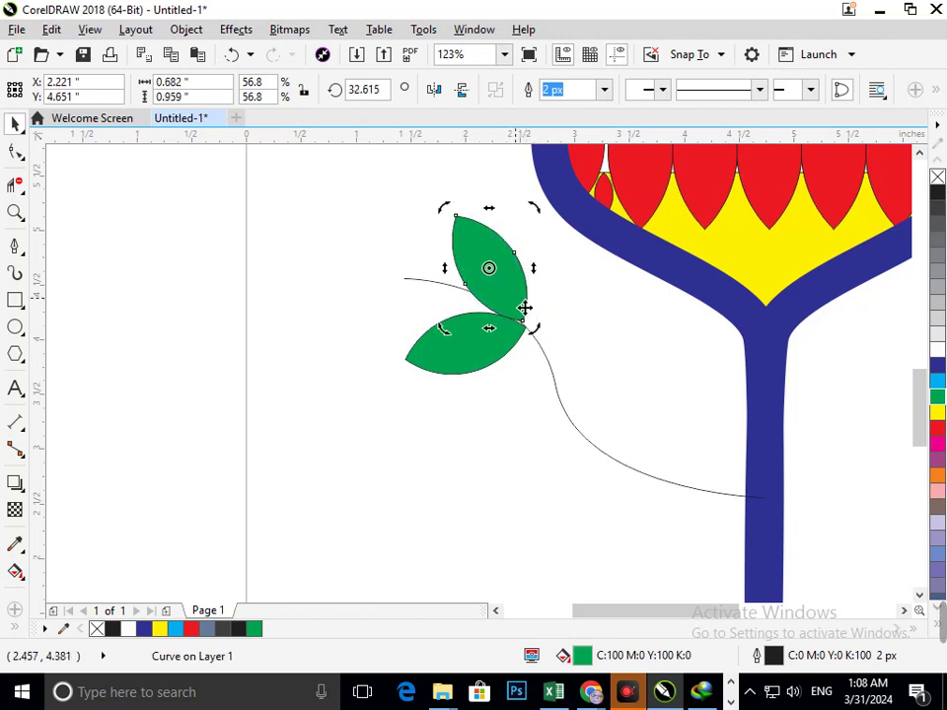
click(530, 381)
- Group the two green leaves near the S-curve's free end
key(F3)
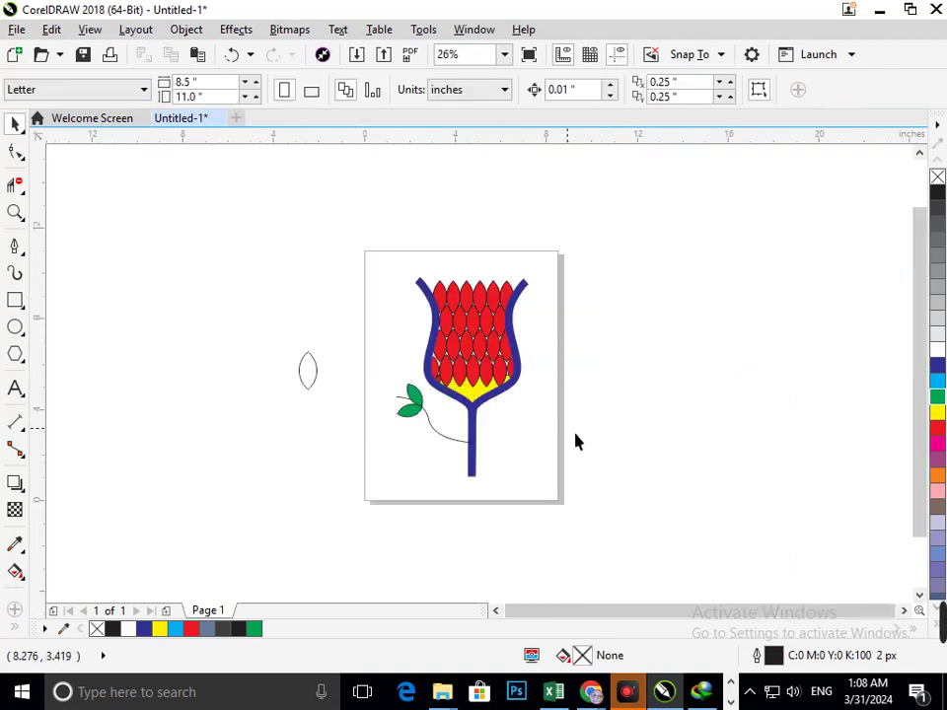
scroll(435, 434, up, 3)
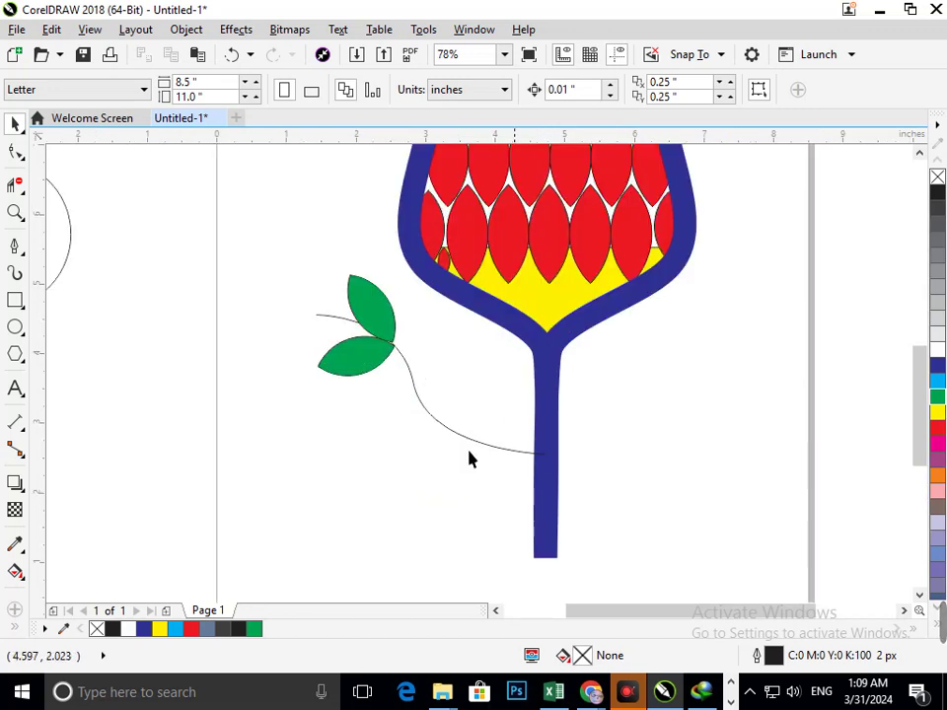
click(361, 306)
shift+click(366, 355)
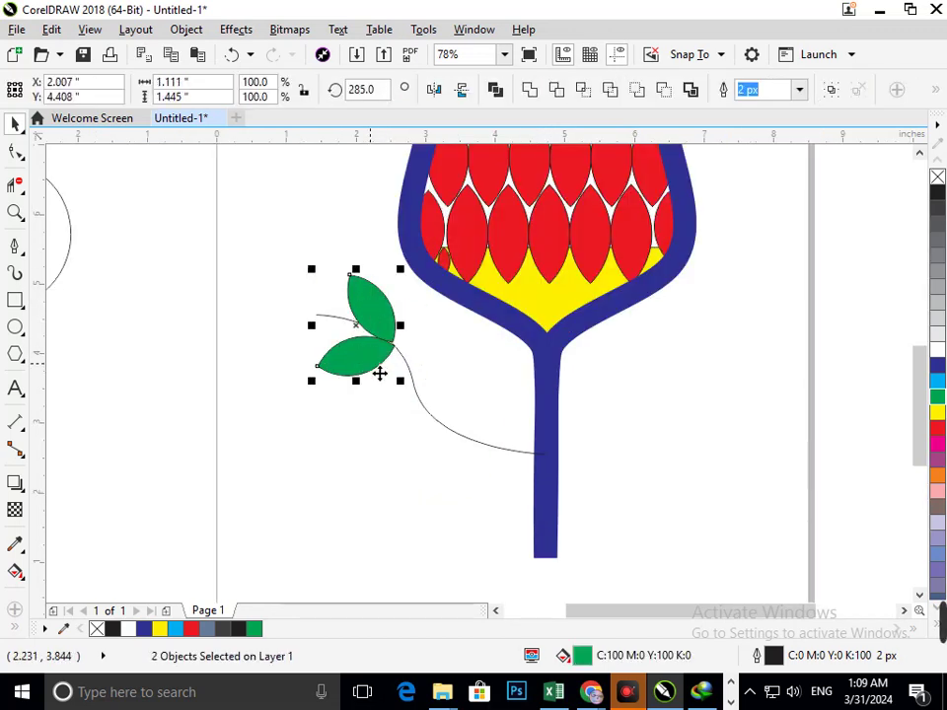
drag(381, 374, 412, 424)
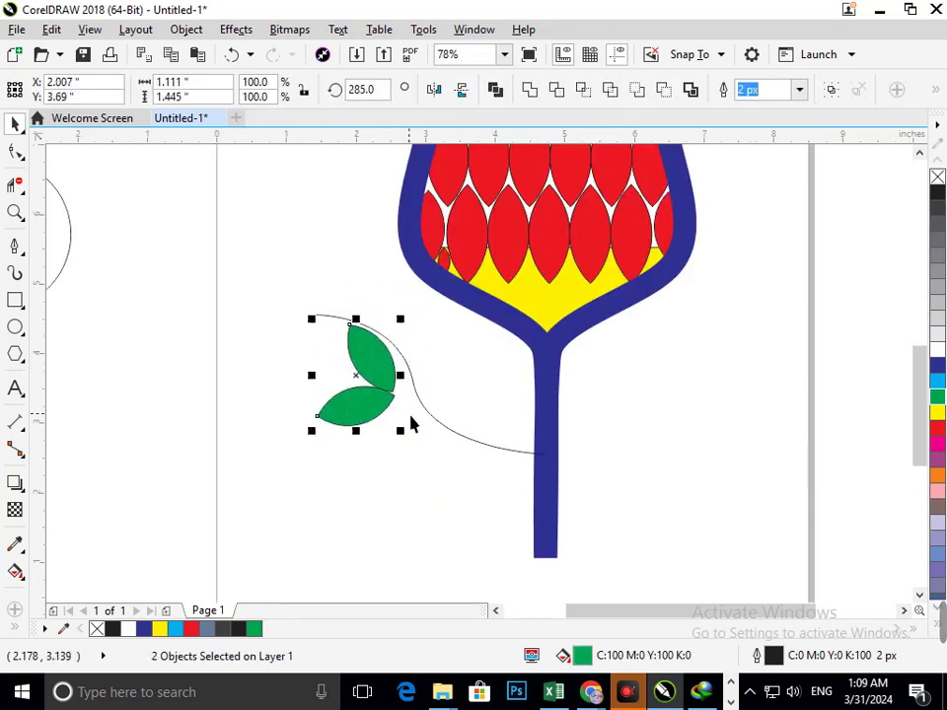
key(ctrl+z)
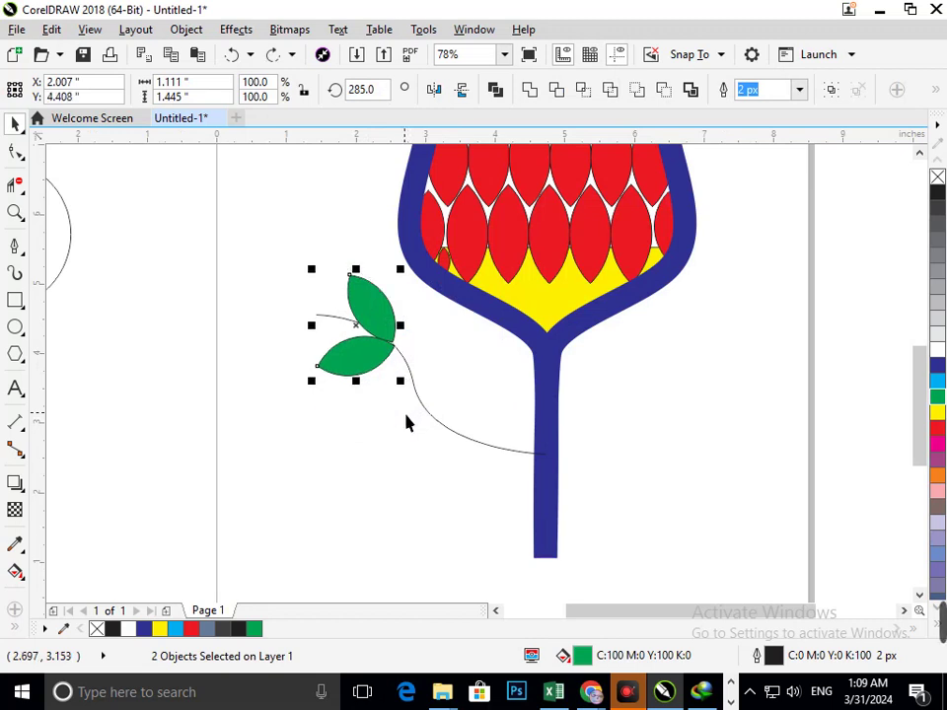
key(ctrl+g)
- Place three copies of the leaf pair along the S-curve toward the stem, making the pairs nearest the stem progressively smaller
drag(376, 369, 397, 497)
right_click(406, 432)
click(406, 432)
click(332, 484)
click(444, 461)
click(398, 497)
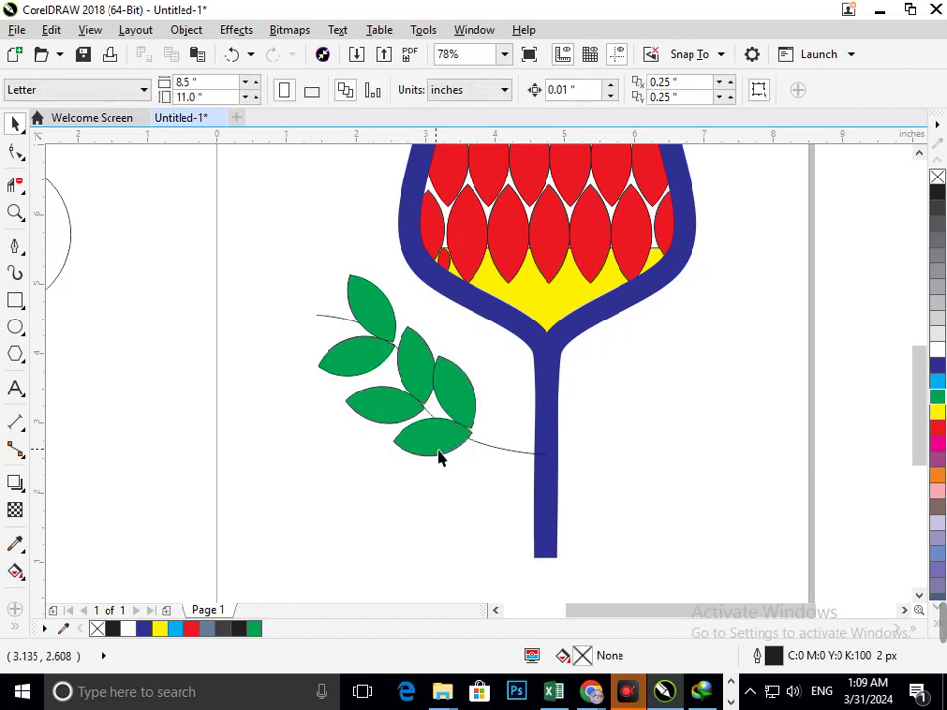
drag(440, 455, 500, 480)
click(498, 504)
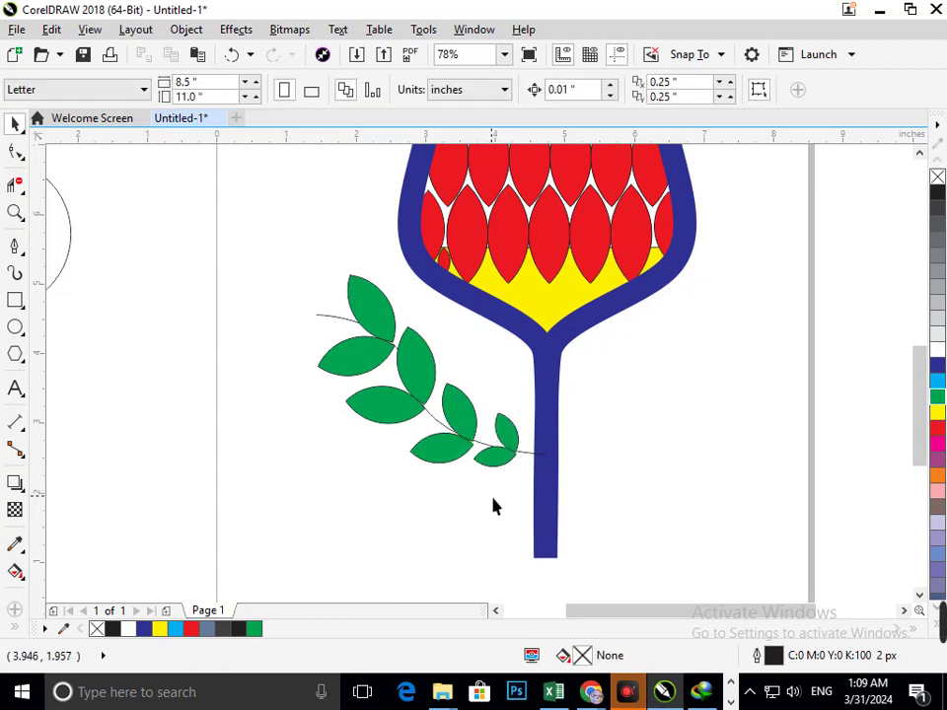
- Shrink the second leaf pair from the curve's free end to about 1.04 × 1.12 in and keep its tips on the curve
click(395, 419)
drag(349, 442, 391, 417)
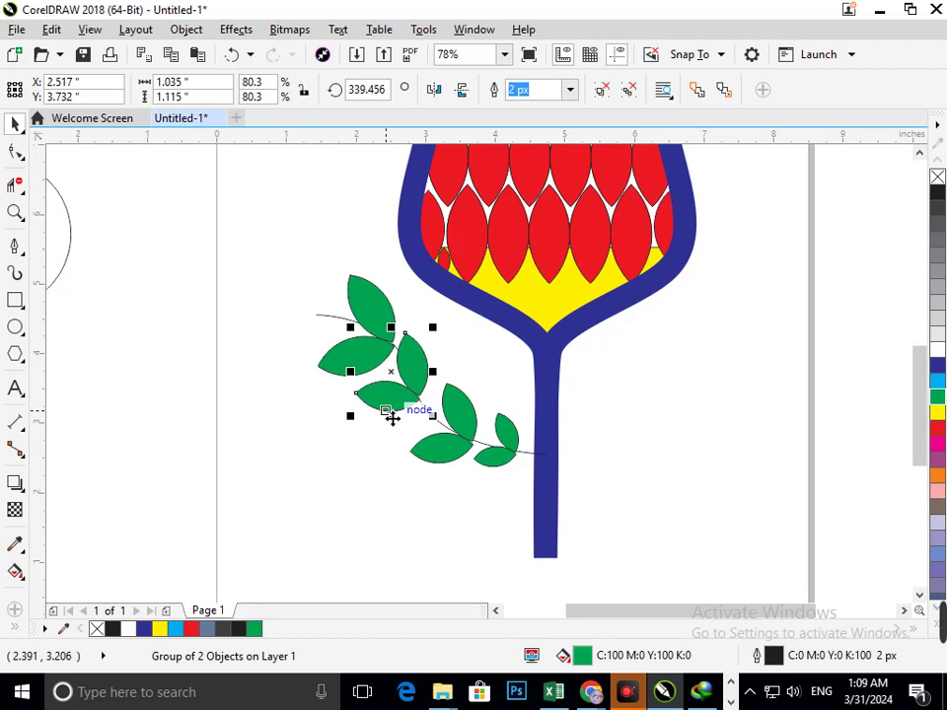
click(365, 480)
- Shrink the leaf pair nearest the curve's free end slightly and fit its tips back onto the curve
scroll(444, 404, down, 3)
scroll(454, 444, up, 4)
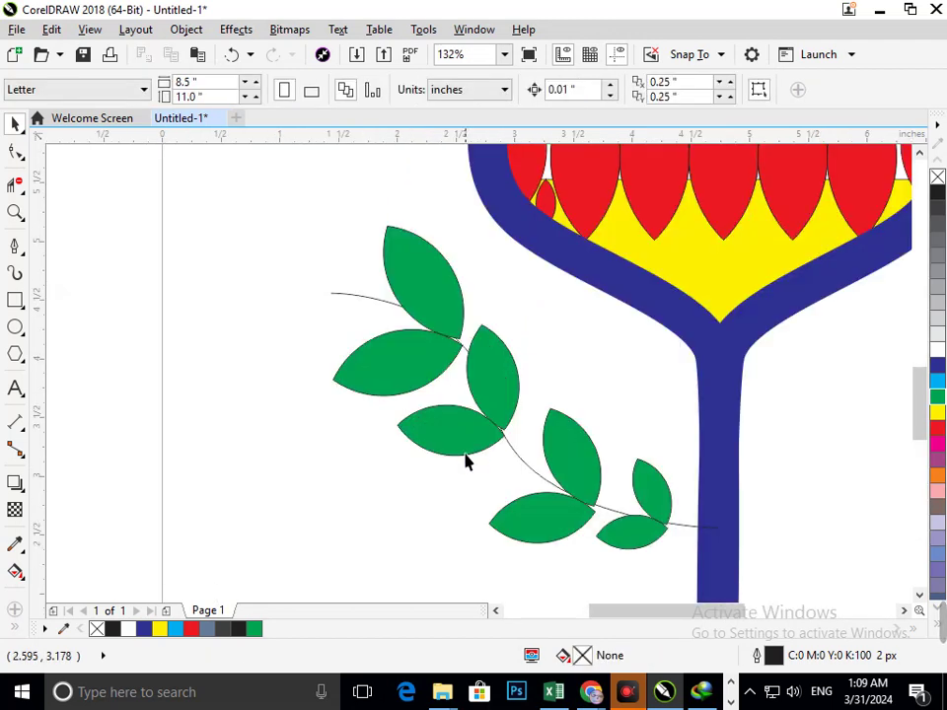
drag(387, 374, 346, 415)
key(ctrl+z)
click(319, 434)
mouse_move(381, 370)
mouse_down()
mouse_move(379, 359)
mouse_move(385, 370)
mouse_up()
click(380, 433)
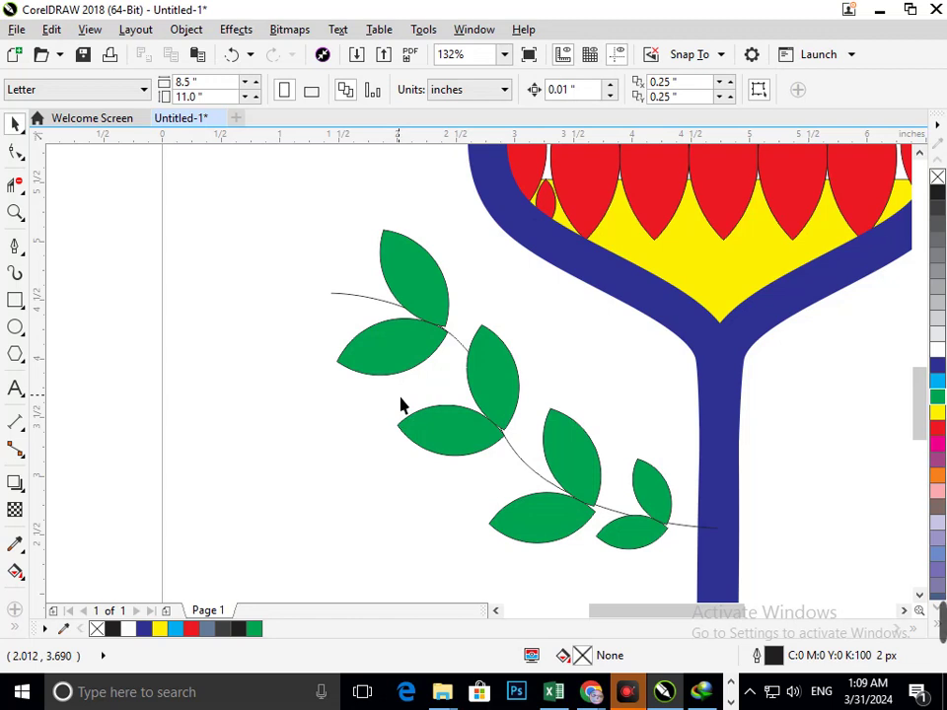
- Place a smaller copy of all four leaf pairs, about 2.0 × 1.9 in, below the leafy branch
key(F3)
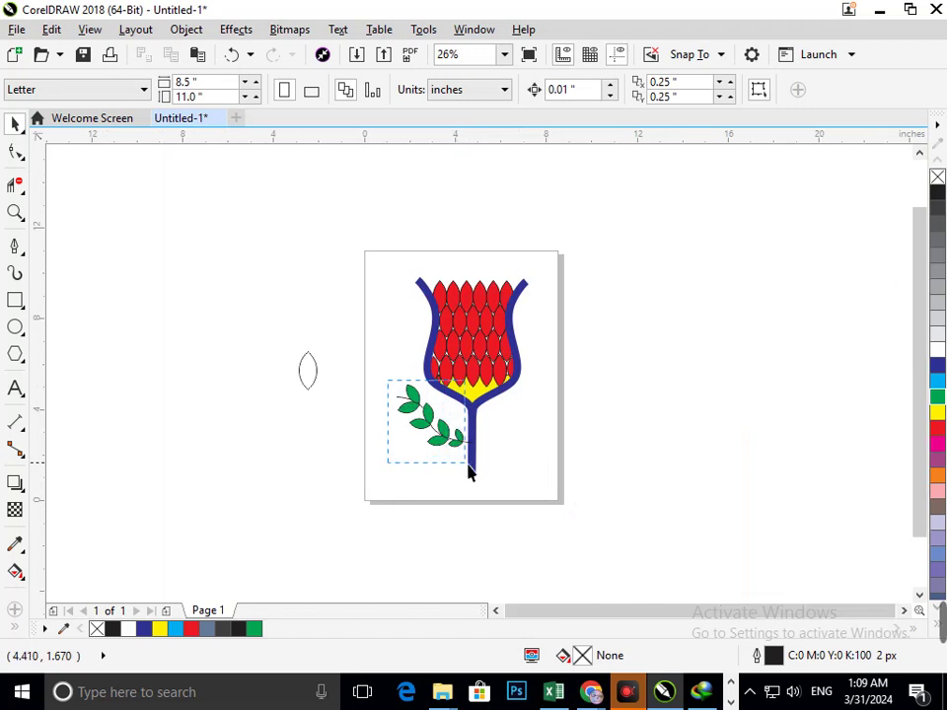
drag(461, 444, 406, 507)
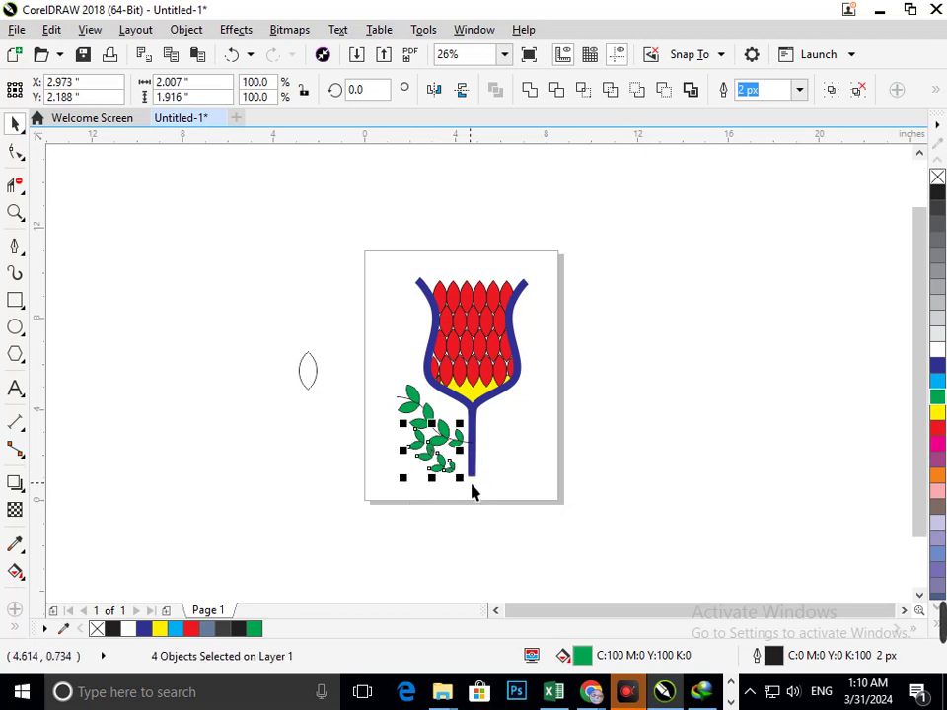
- Extend the stem end of the left dark-blue profile curve straight down to just below the page's bottom edge
click(477, 479)
click(22, 156)
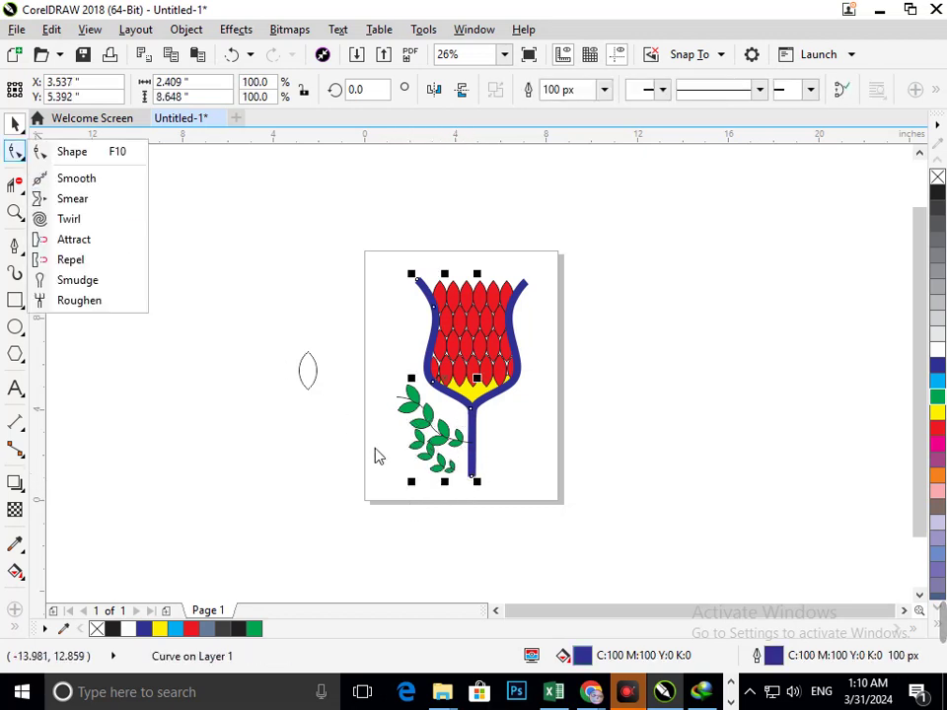
click(72, 151)
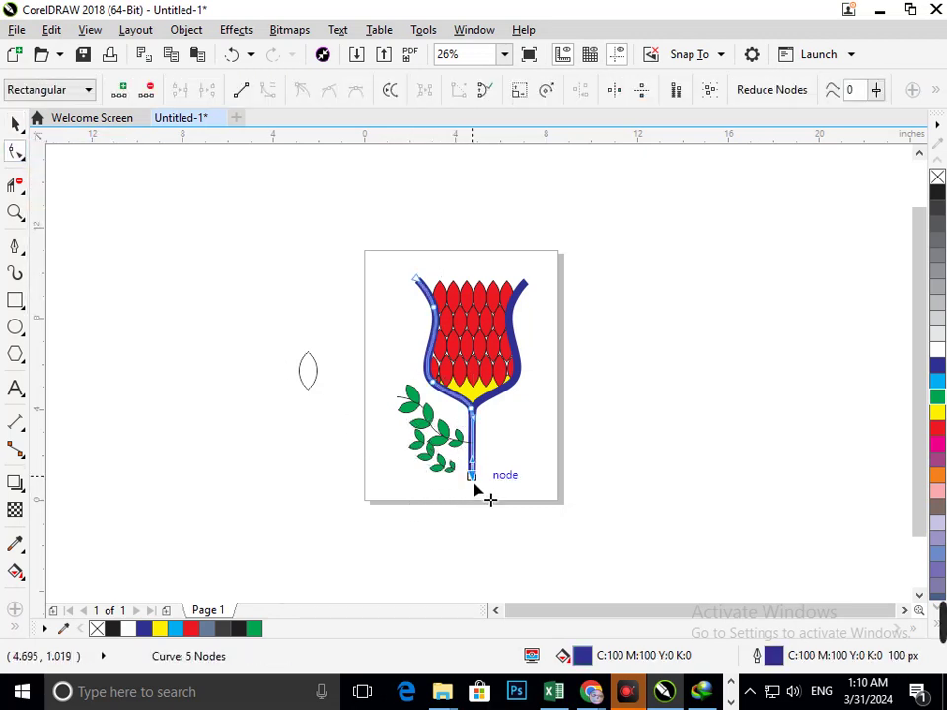
drag(472, 479, 497, 519)
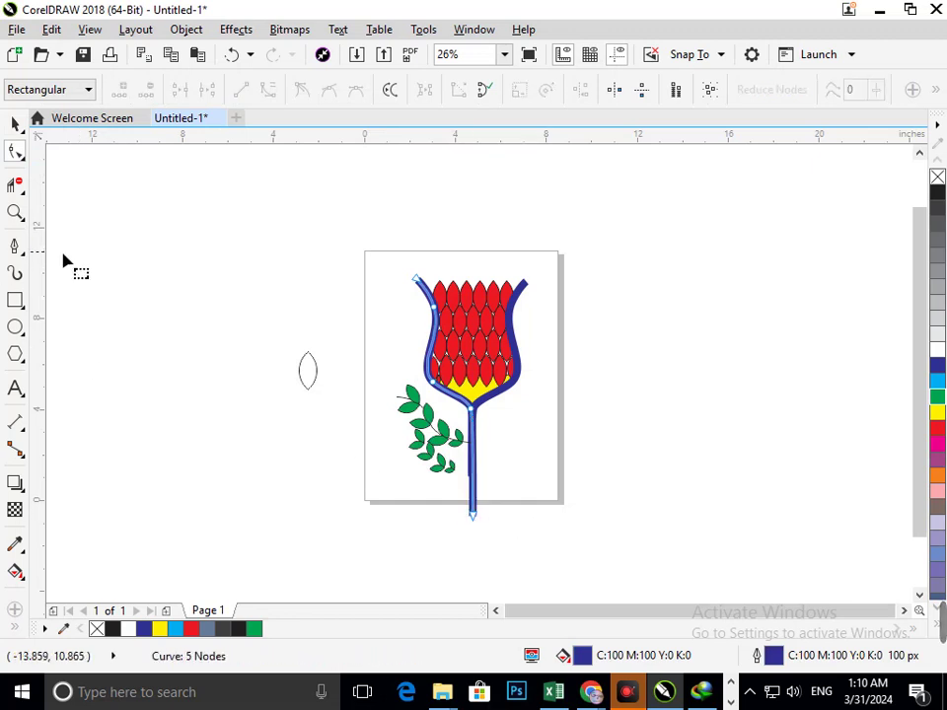
click(14, 125)
- Delete the smaller set of four leaf pairs below the leafy branch
click(450, 490)
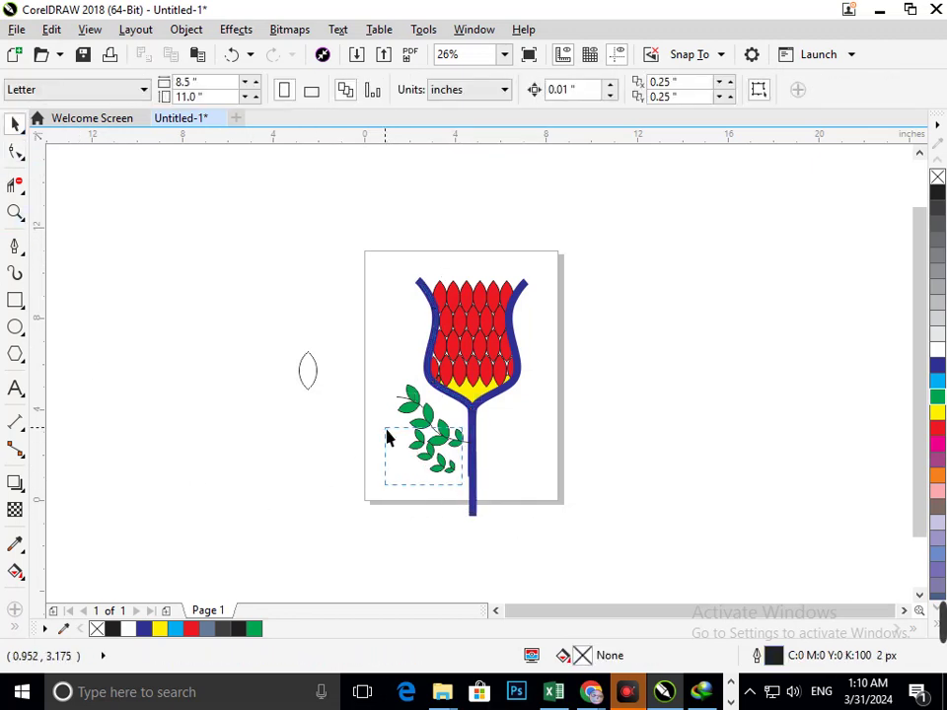
drag(353, 431, 353, 431)
drag(433, 453, 444, 495)
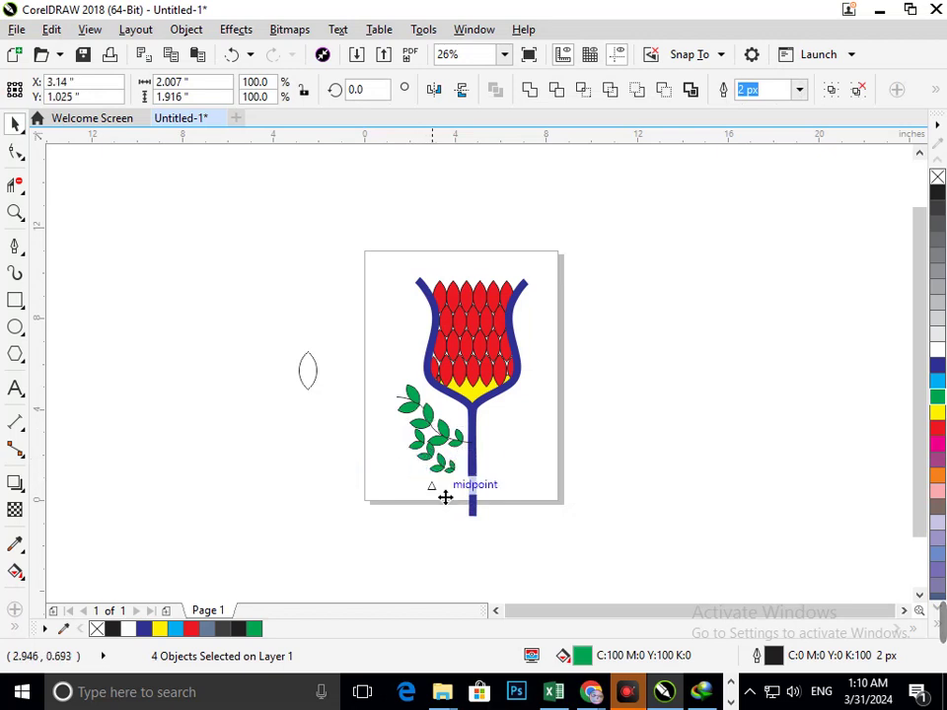
click(517, 495)
key(ctrl+z)
key(Delete)
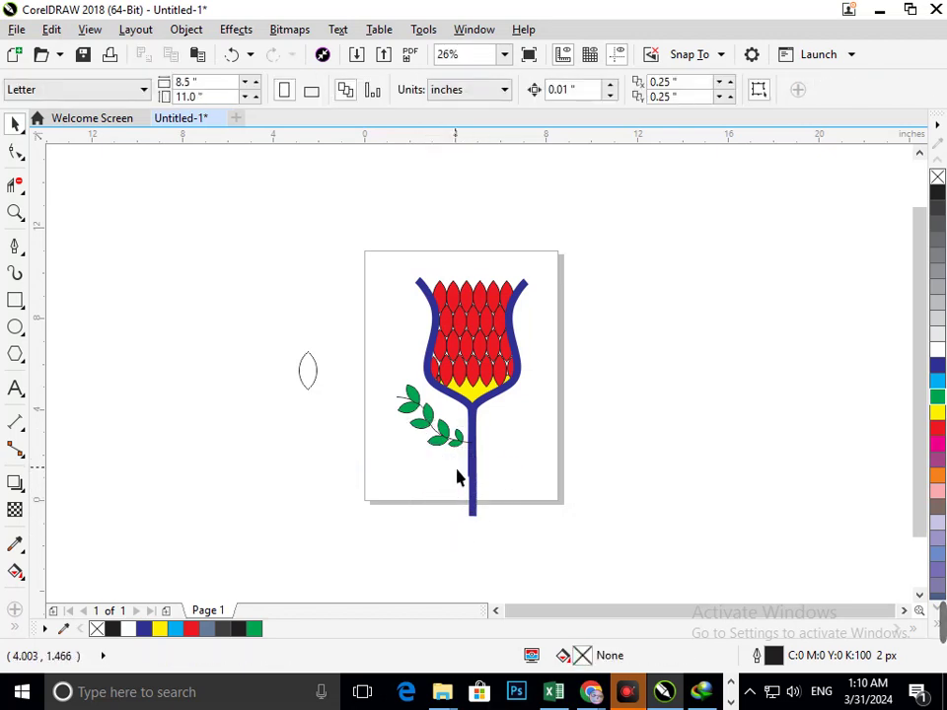
- Place a copy of the whole leafy branch, curve included, below the original, centred at about X 3.10, Y 1.02 in
drag(387, 382, 461, 489)
key(Down)
key(Down)
key(Down)
key(Down)
key(Down)
key(Down)
key(Down)
key(Down)
key(Down)
key(Down)
key(Down)
key(Down)
key(Down)
key(Down)
key(Down)
key(Down)
key(Down)
key(Down)
key(Down)
key(Down)
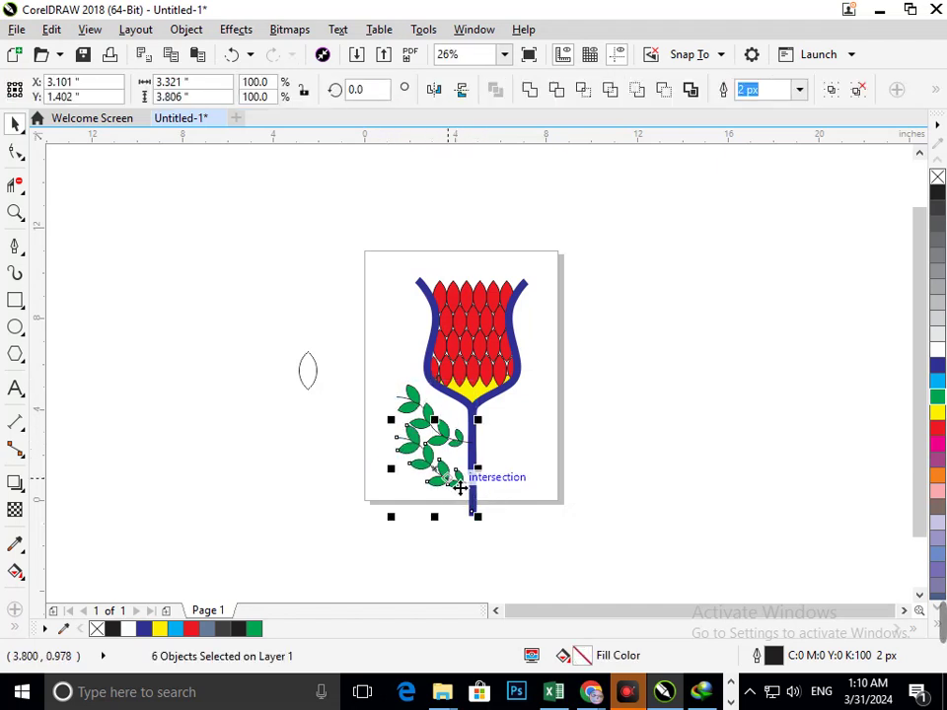
drag(459, 487, 455, 483)
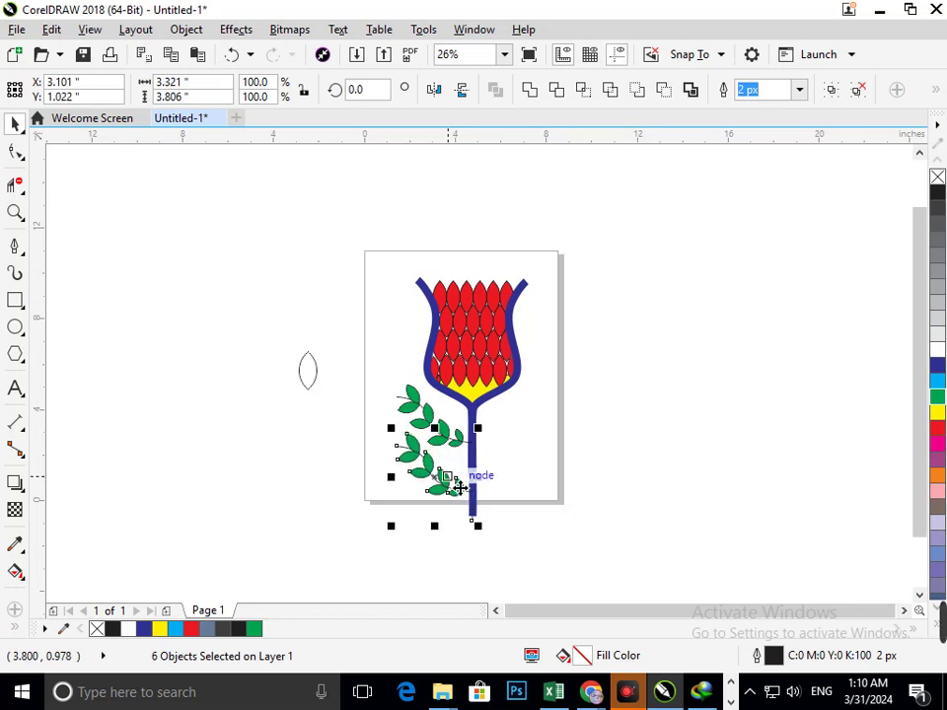
- Scale the copied lower branch to about 2.41 × 2.76 in and move its leaves and curve against the stem
scroll(557, 595, up, 2)
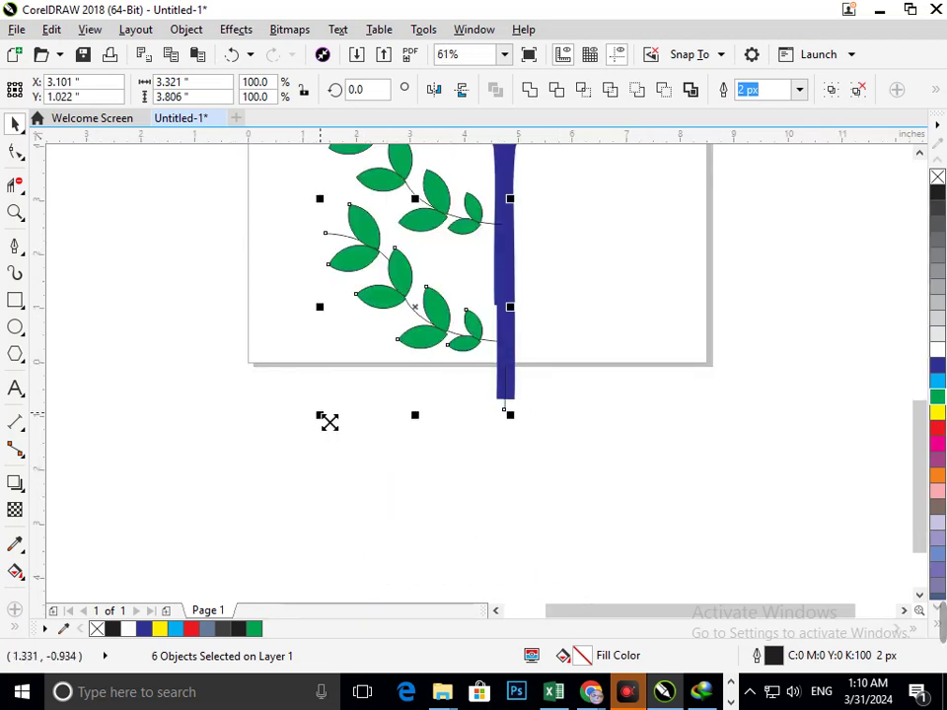
drag(329, 422, 357, 426)
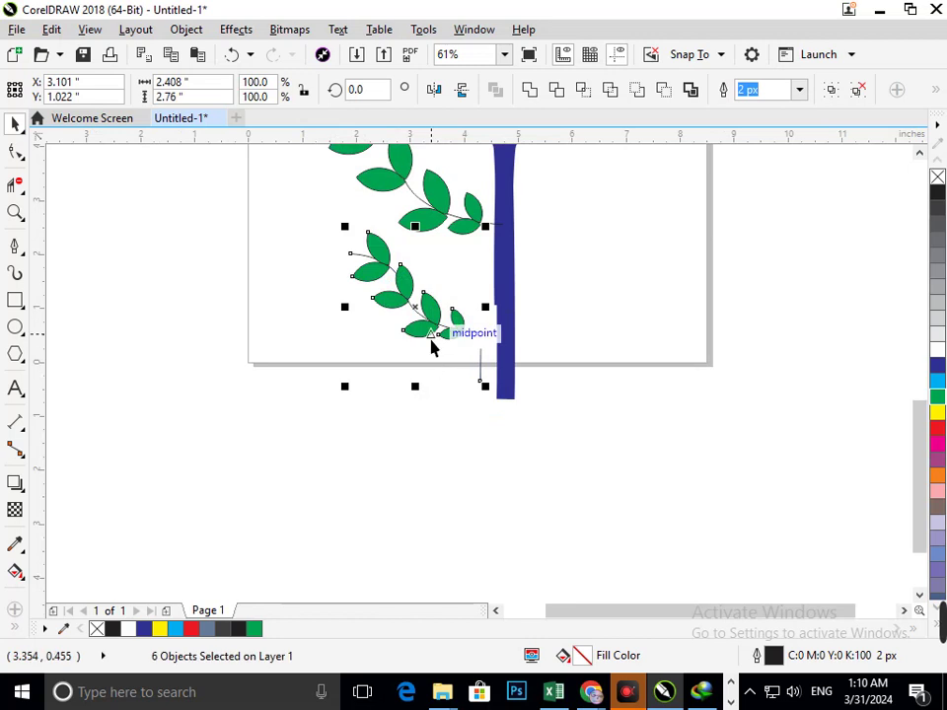
ctrl+click(441, 335)
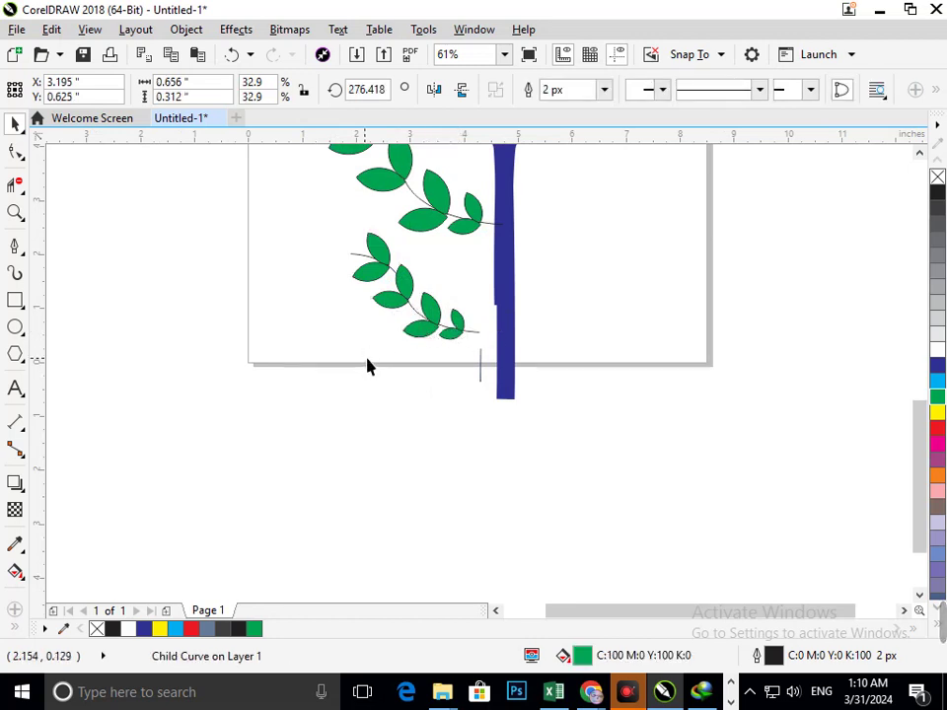
drag(330, 230, 484, 376)
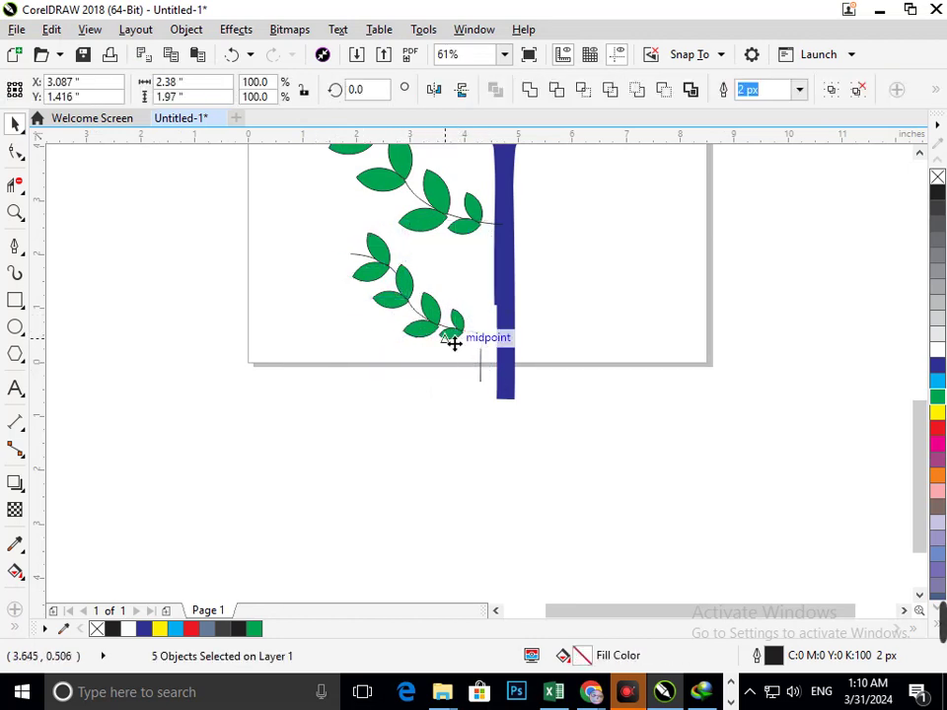
ctrl+click(450, 336)
click(328, 231)
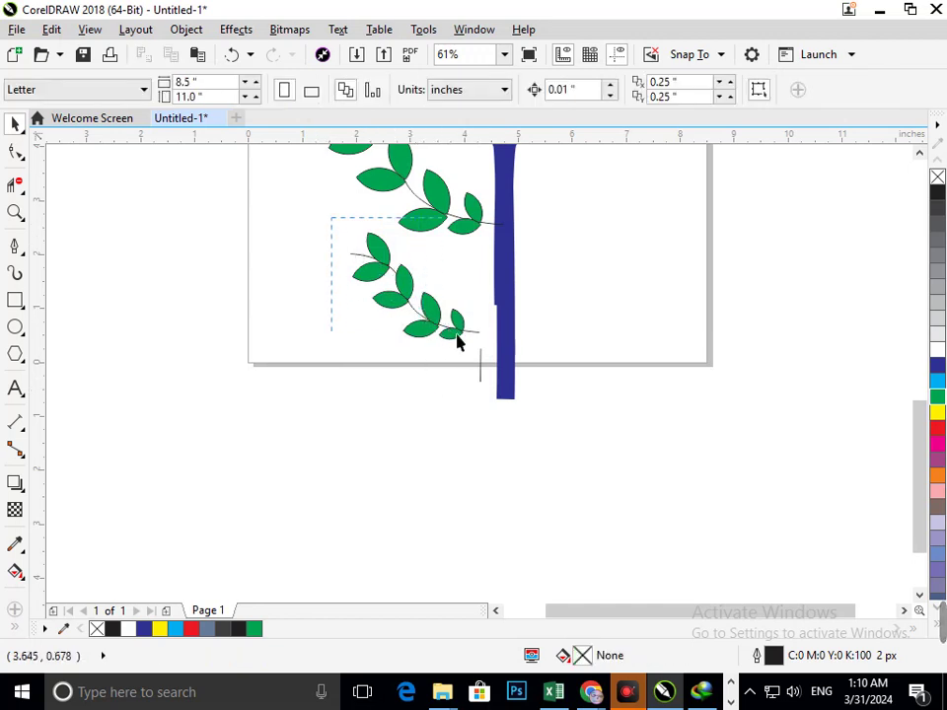
drag(457, 341, 509, 394)
click(537, 427)
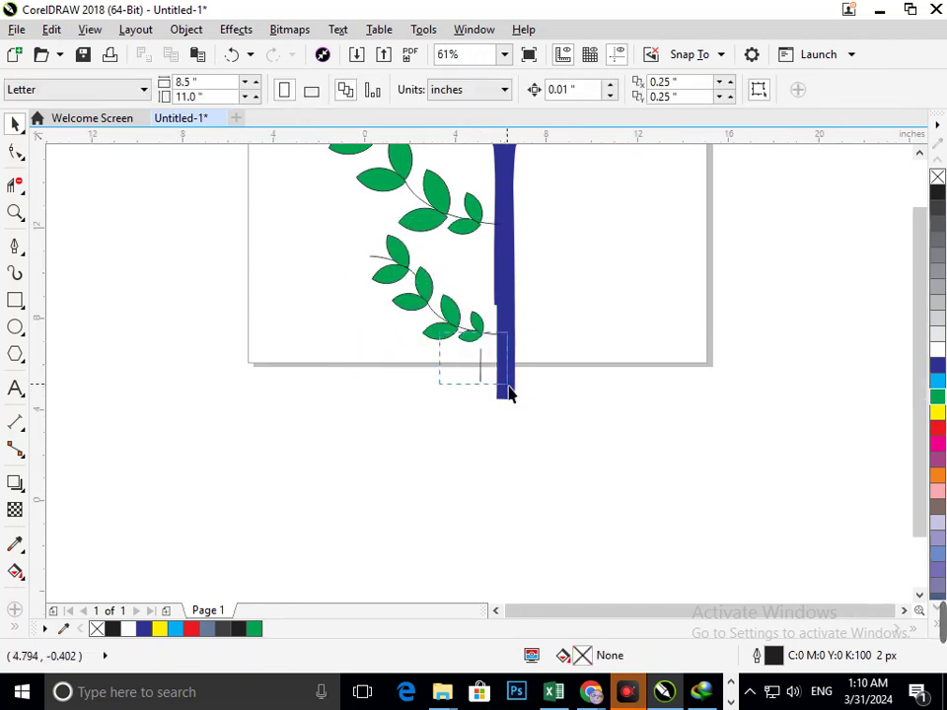
- Delete the stray short line beside the stem's lower end and the unfilled lens outline beside the page
scroll(453, 487, down, 3)
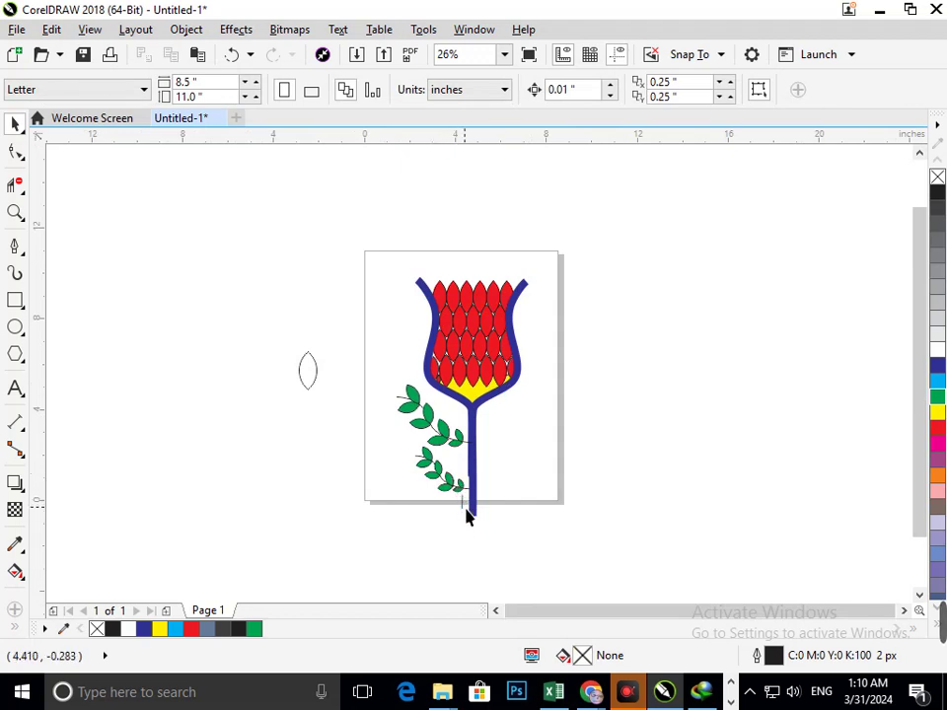
click(468, 513)
click(330, 414)
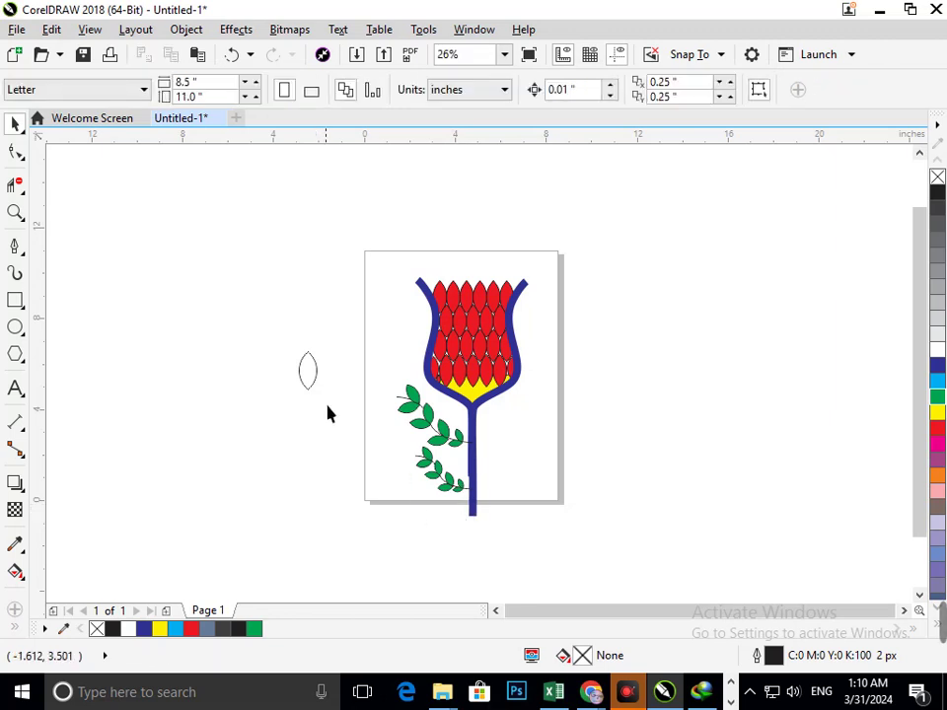
drag(382, 437, 384, 439)
key(Delete)
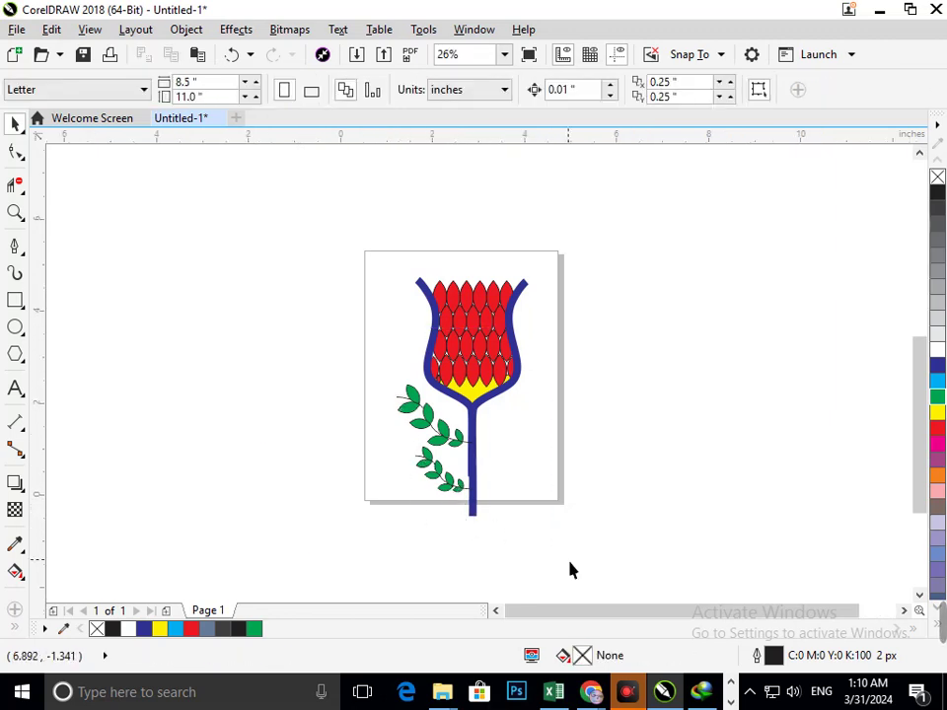
- Scale the upper branch's four leaf pairs and curve together to about 2.98 × 2.47 in
scroll(389, 507, up, 1)
click(430, 303)
click(438, 276)
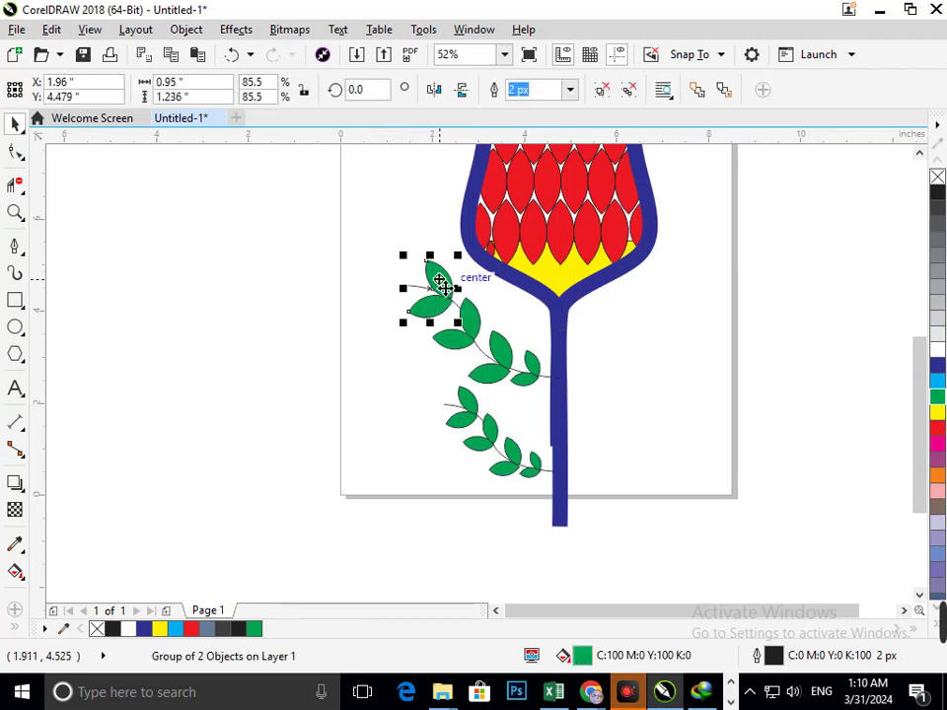
shift+click(468, 349)
shift+click(475, 322)
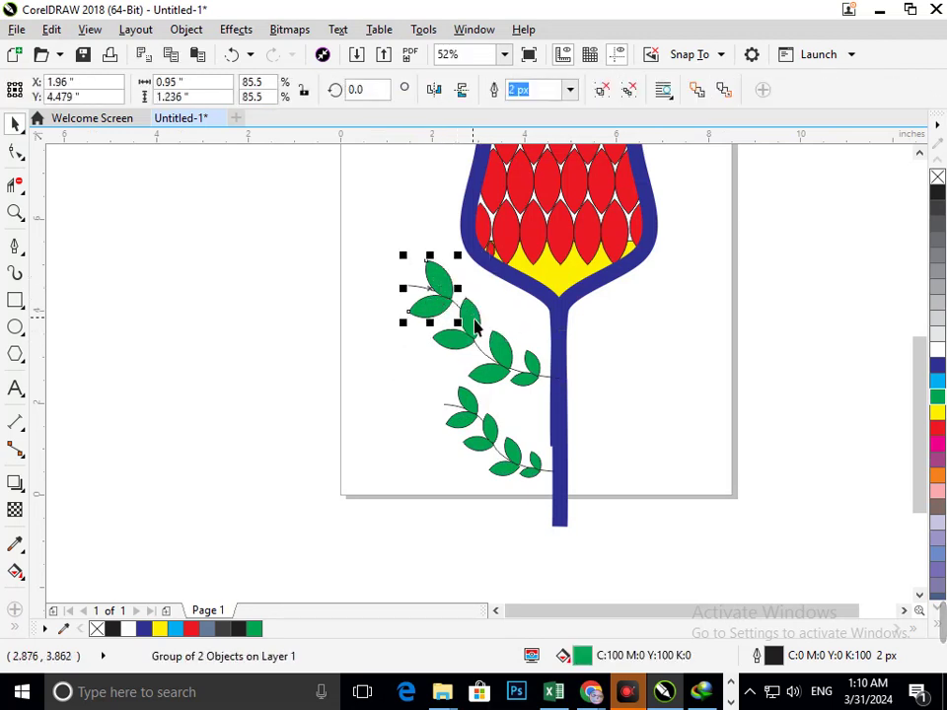
shift+click(474, 323)
shift+click(518, 370)
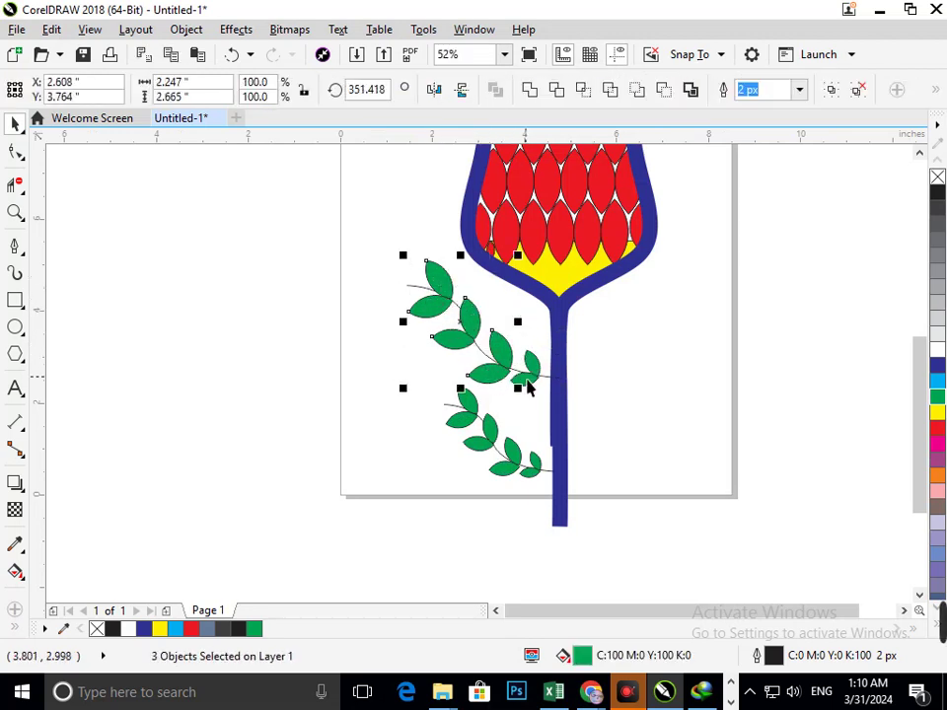
shift+click(543, 385)
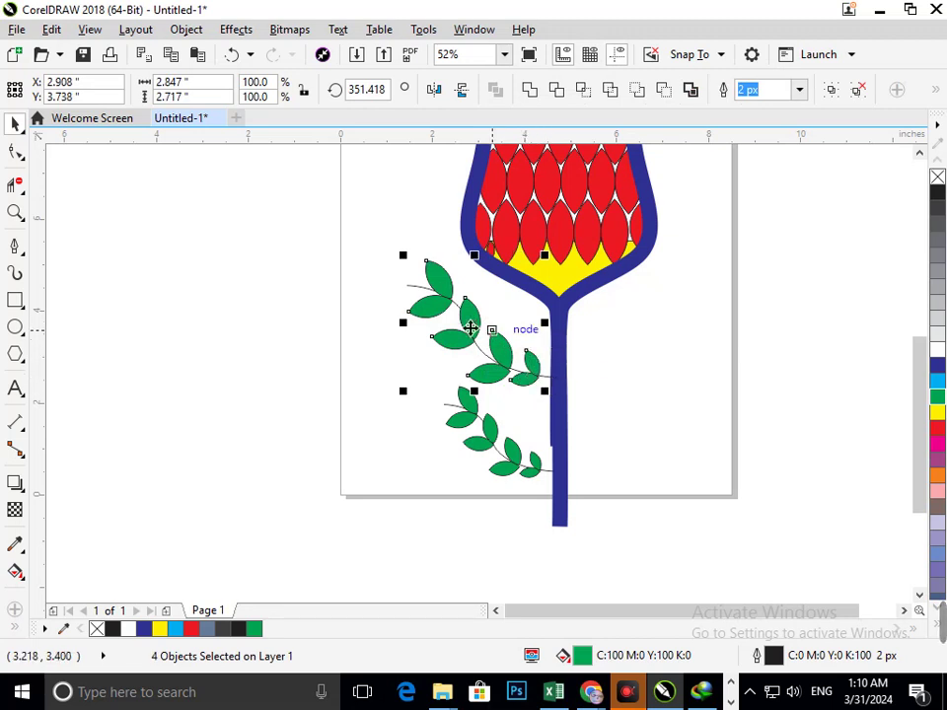
shift+click(420, 292)
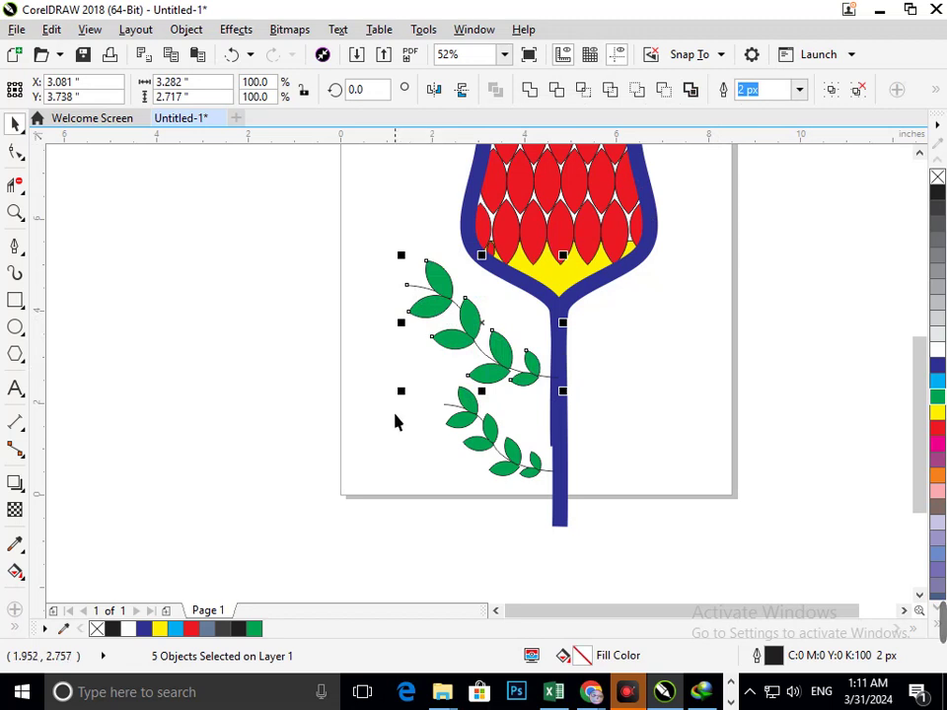
drag(405, 406, 416, 413)
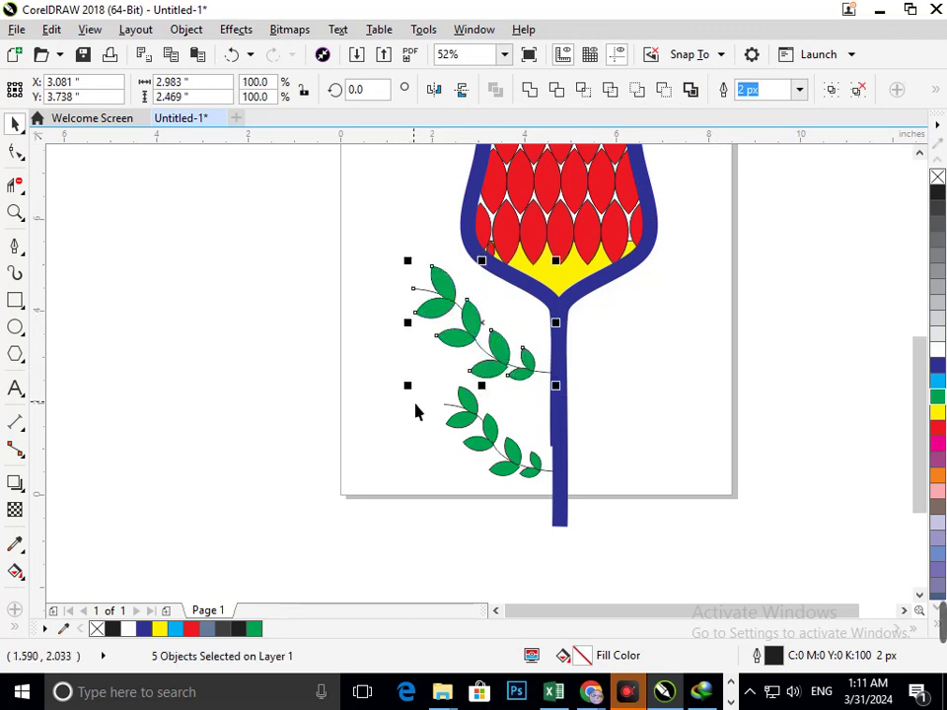
- Create horizontally mirrored copies of the upper and lower leafy branches on the stem's right side
drag(412, 340, 612, 372)
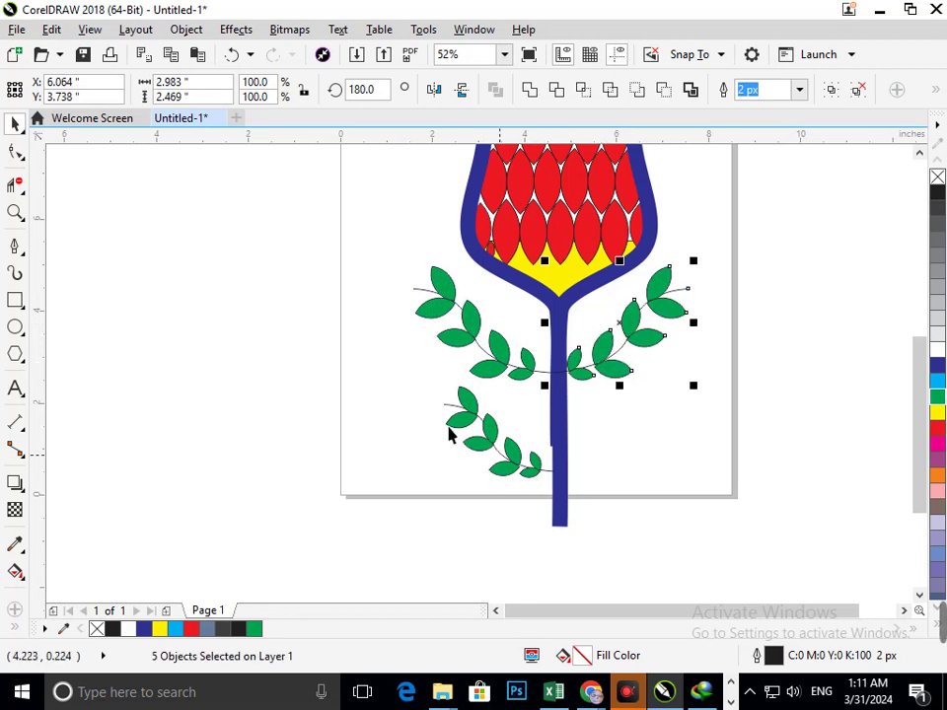
drag(429, 381, 564, 508)
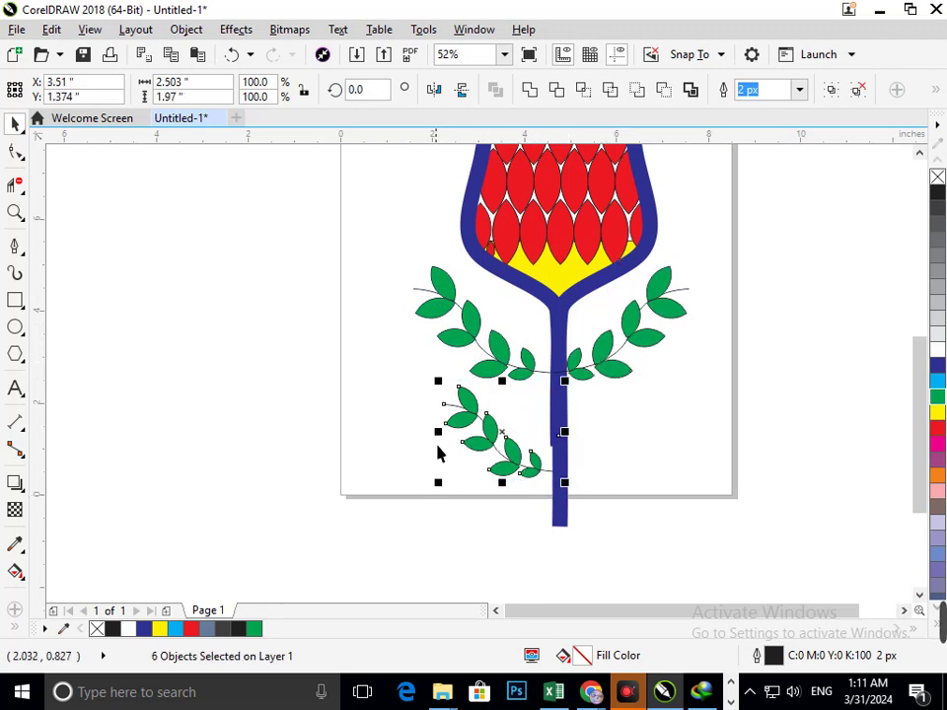
drag(438, 431, 677, 503)
click(677, 538)
scroll(677, 538, down, 2)
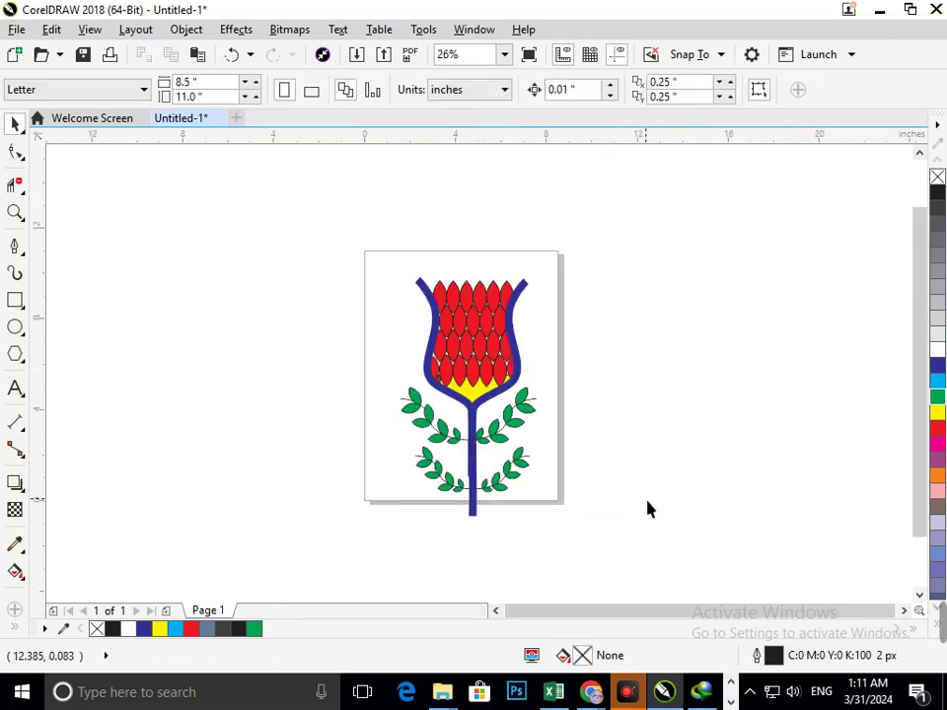
- Extend the stem end of the right dark-blue profile curve down to match the left curve's lower end
scroll(483, 488, up, 4)
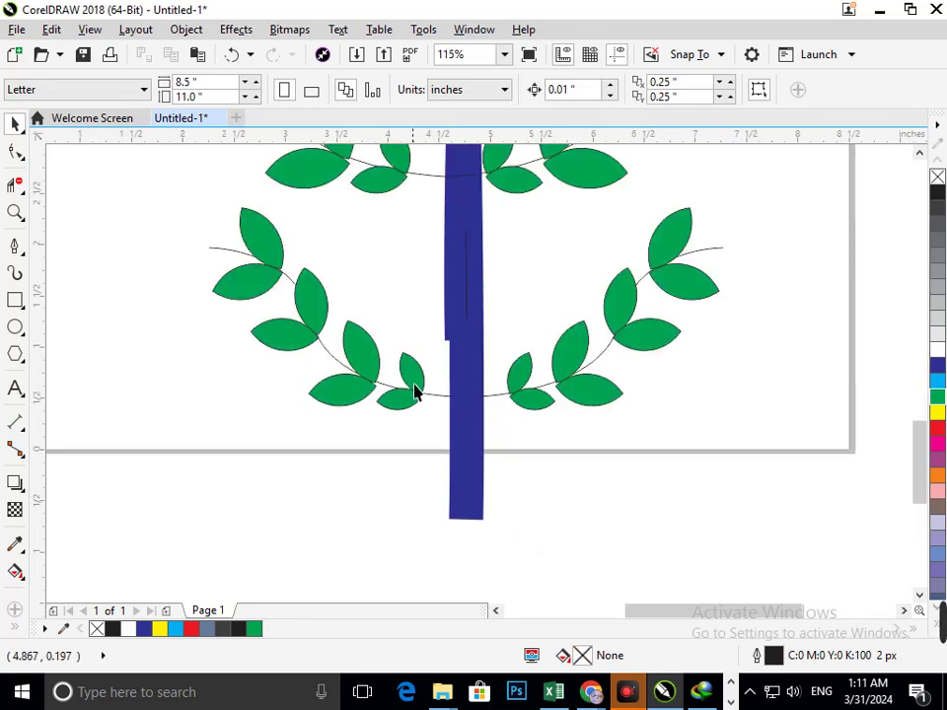
drag(460, 327, 462, 389)
key(ctrl+z)
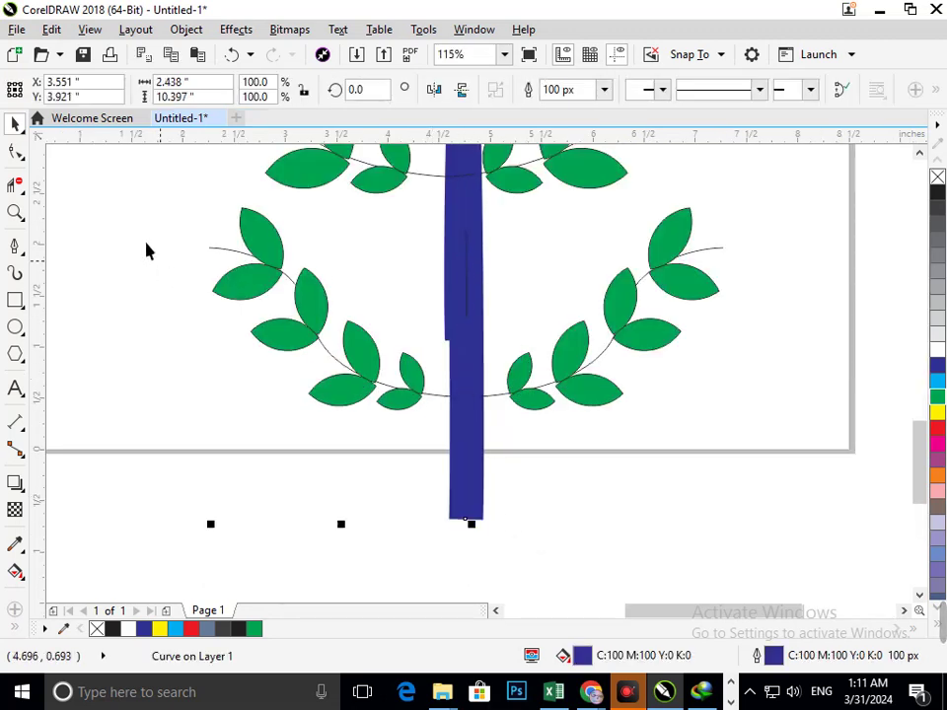
click(16, 151)
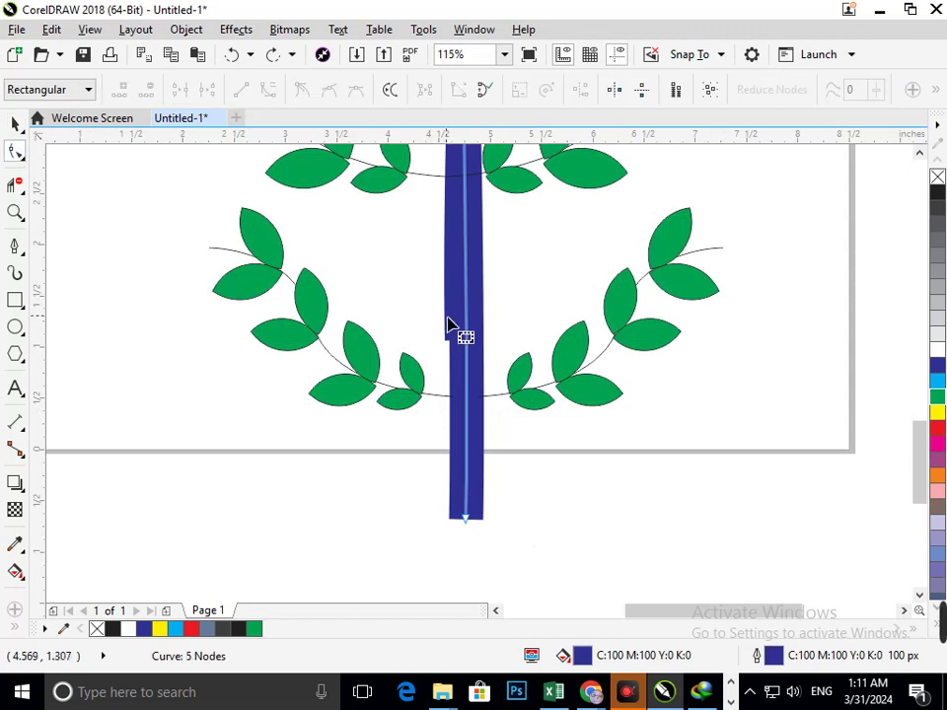
drag(462, 341, 473, 529)
scroll(482, 451, down, 4)
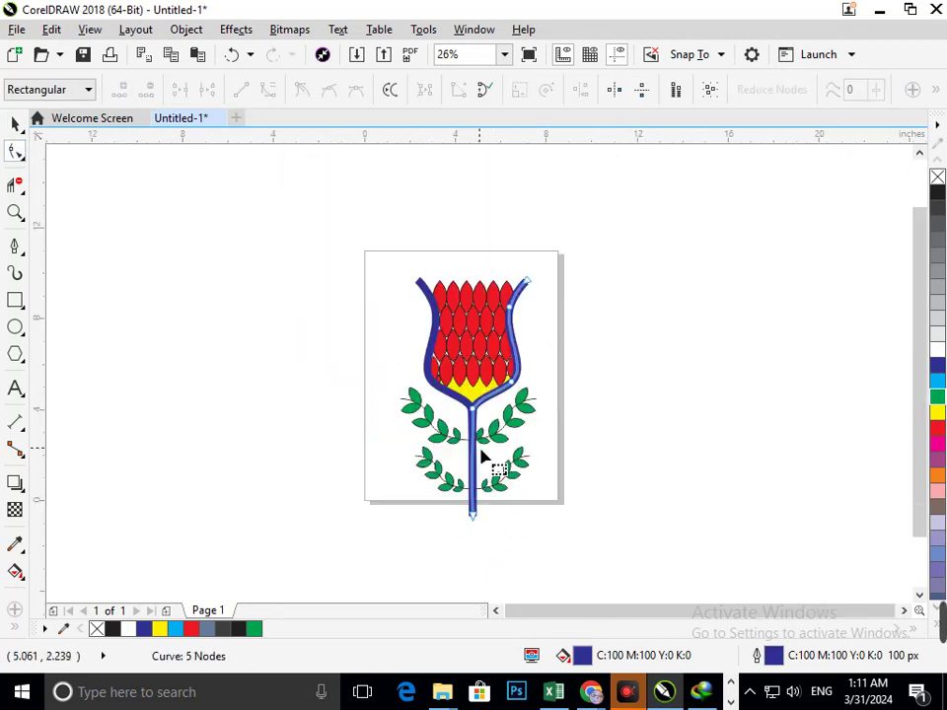
key(space)
- Scale the upper-left branch's four leaf pairs and curve together to about 2.47 × 2.04 in
click(306, 359)
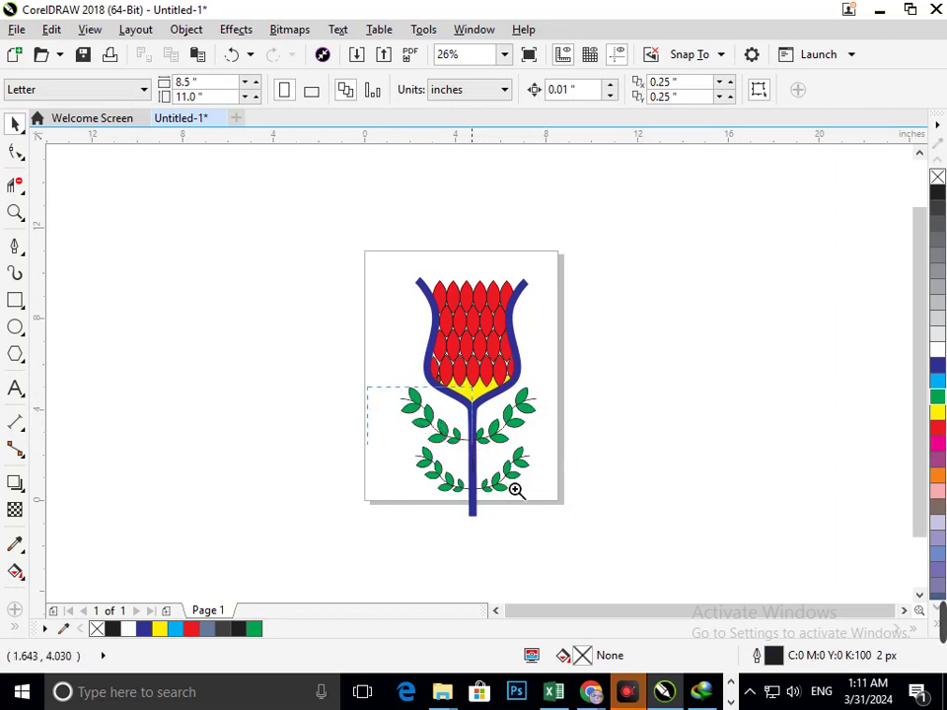
drag(515, 490, 516, 491)
drag(437, 360, 445, 361)
key(ctrl+z)
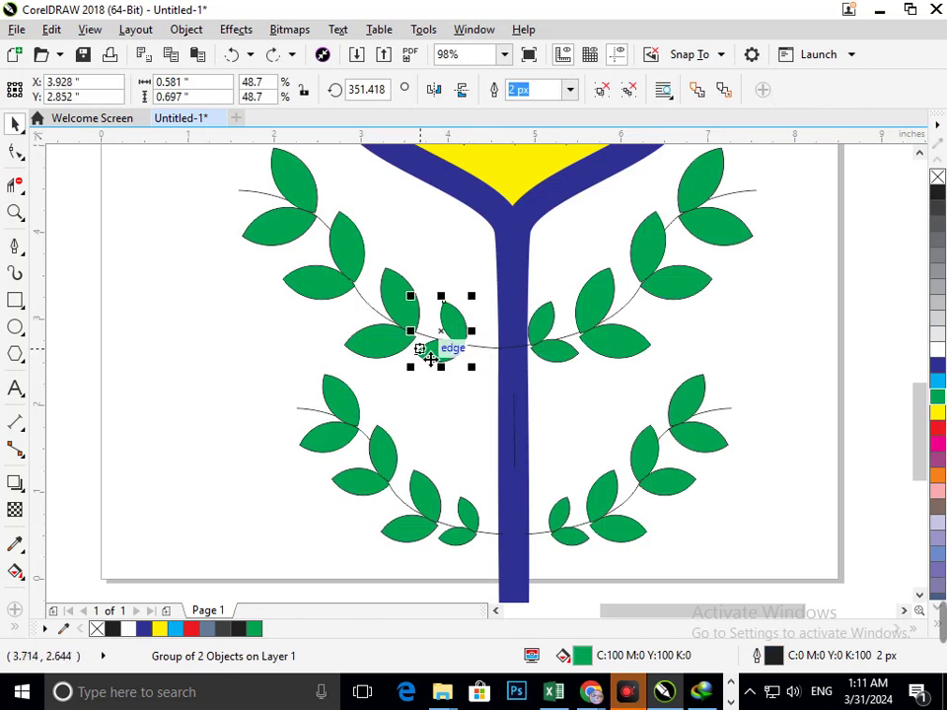
shift+click(390, 346)
shift+click(324, 301)
shift+click(298, 224)
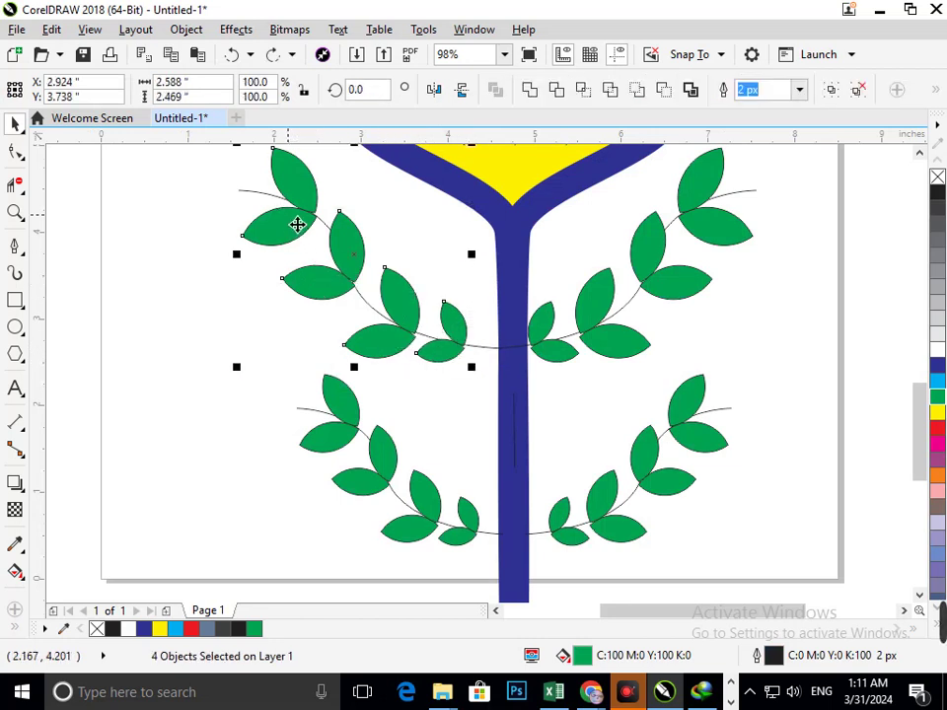
drag(300, 222, 206, 233)
drag(419, 369, 496, 359)
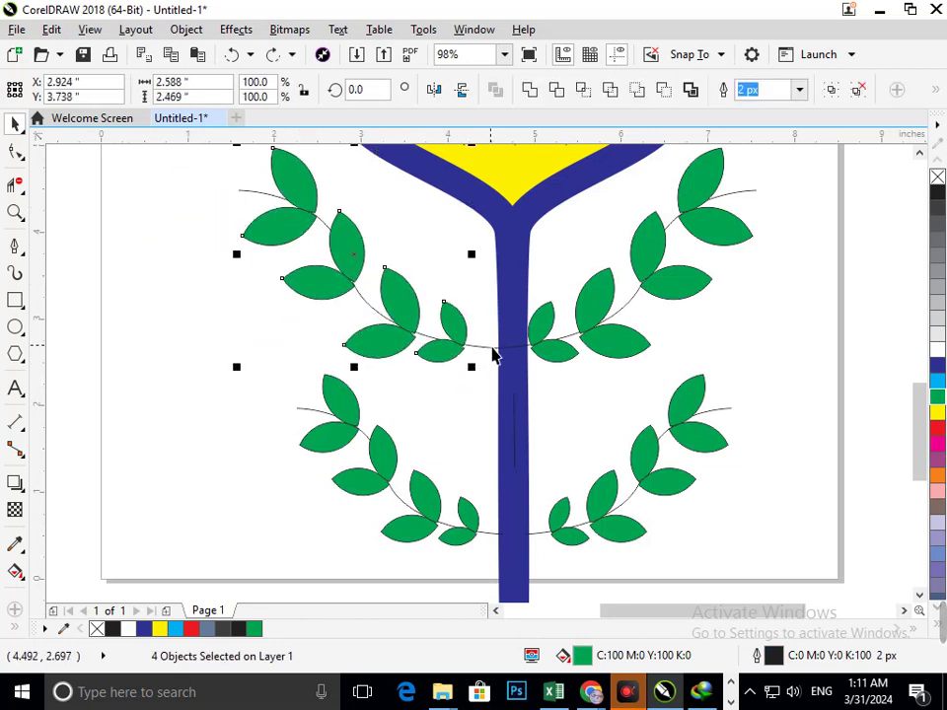
shift+click(494, 353)
drag(234, 369, 265, 382)
- Group the upper-left branch's four leaf pairs and curve, and move the group so its curve meets the stem
ctrl+click(384, 340)
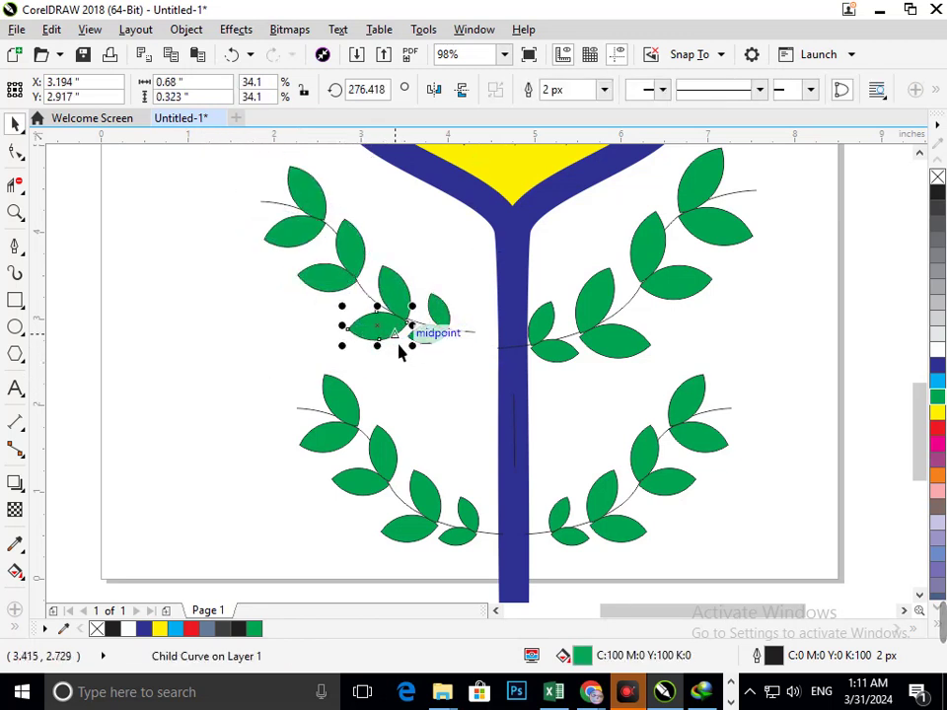
click(249, 287)
click(393, 313)
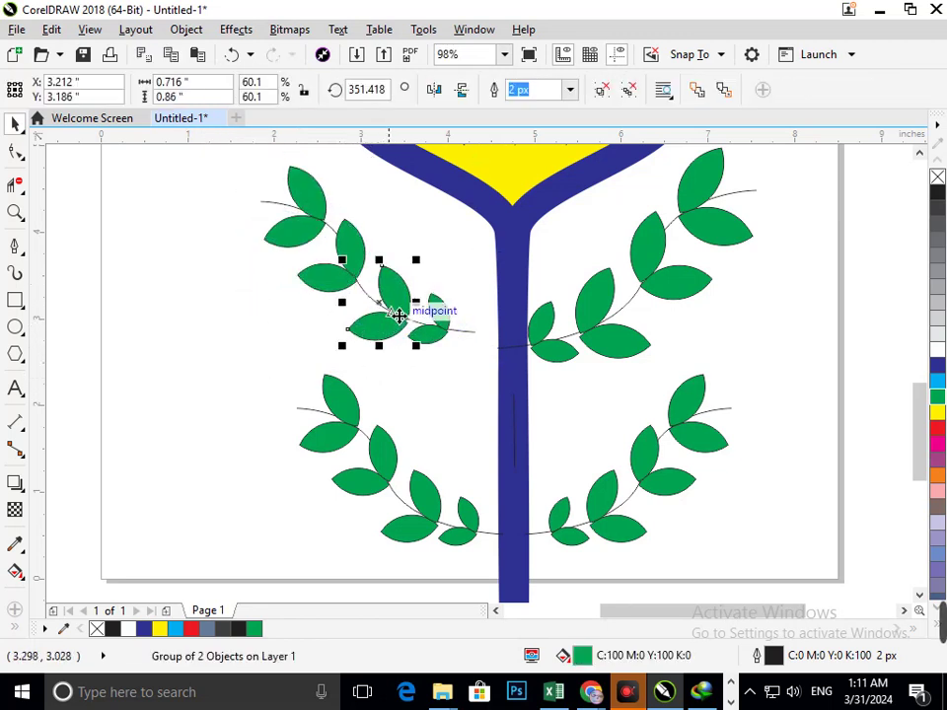
shift+click(438, 340)
shift+click(328, 277)
shift+click(311, 236)
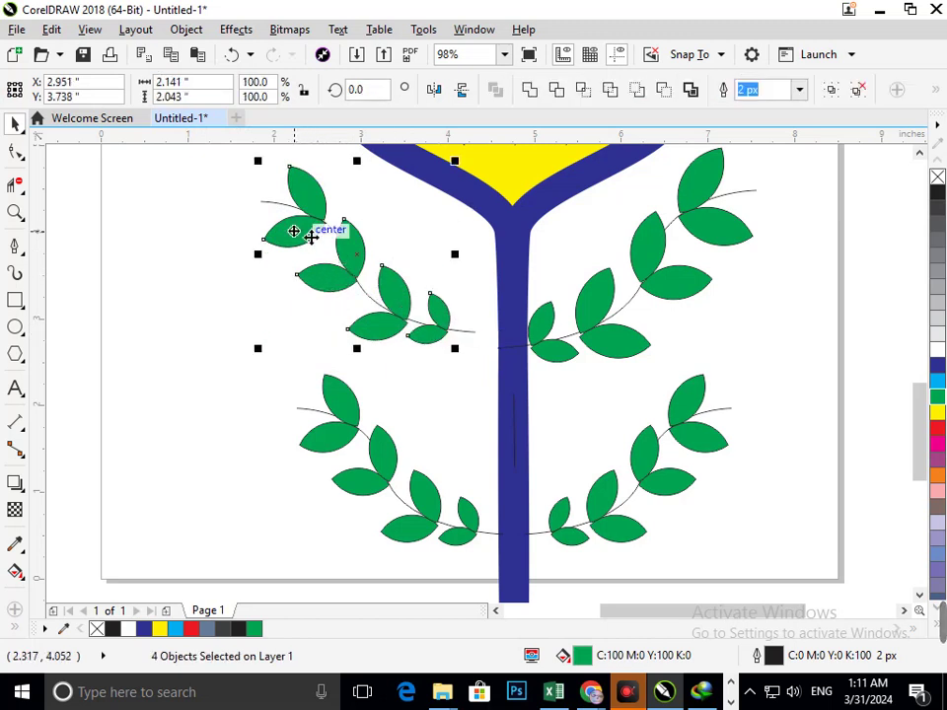
shift+click(459, 335)
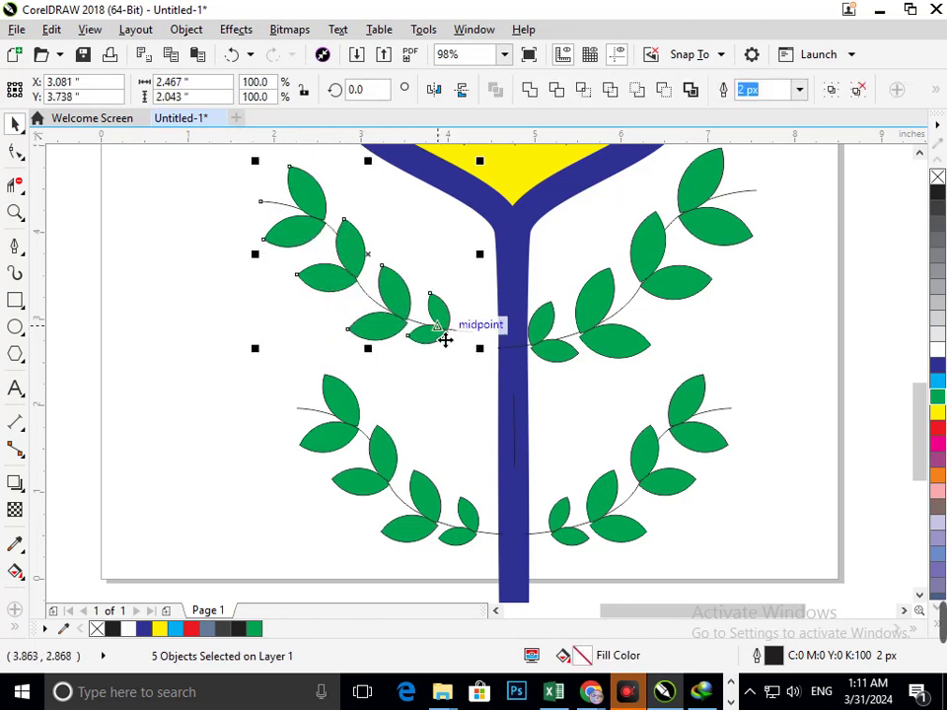
key(ctrl+g)
drag(442, 344, 465, 368)
- Delete all the leaf pairs and the curve of the upper-right branch
scroll(490, 408, down, 3)
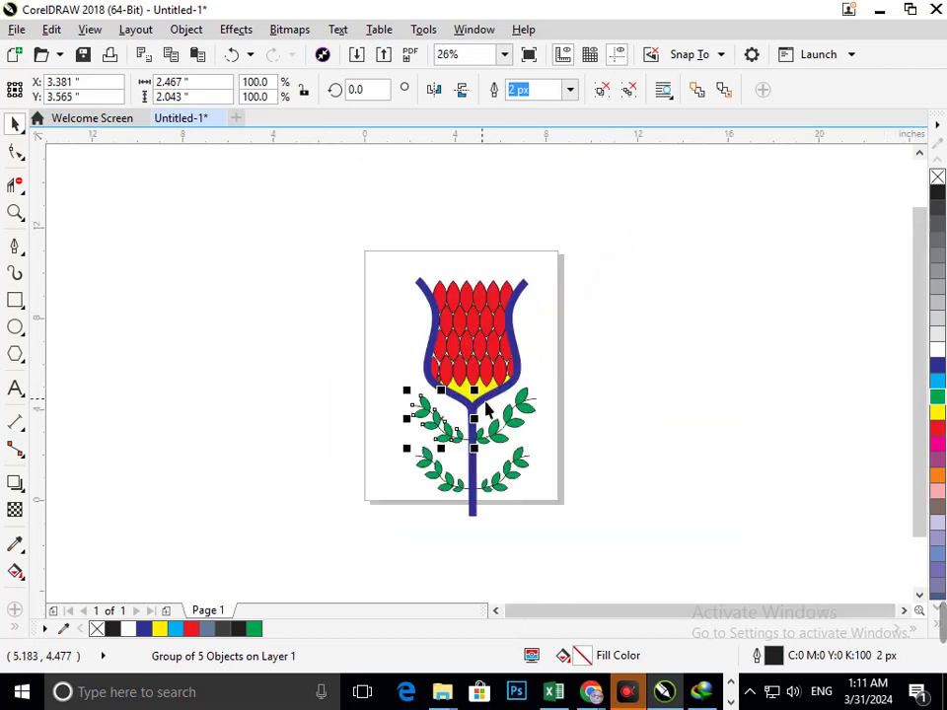
click(575, 439)
drag(497, 427, 564, 425)
key(Delete)
click(519, 418)
key(Delete)
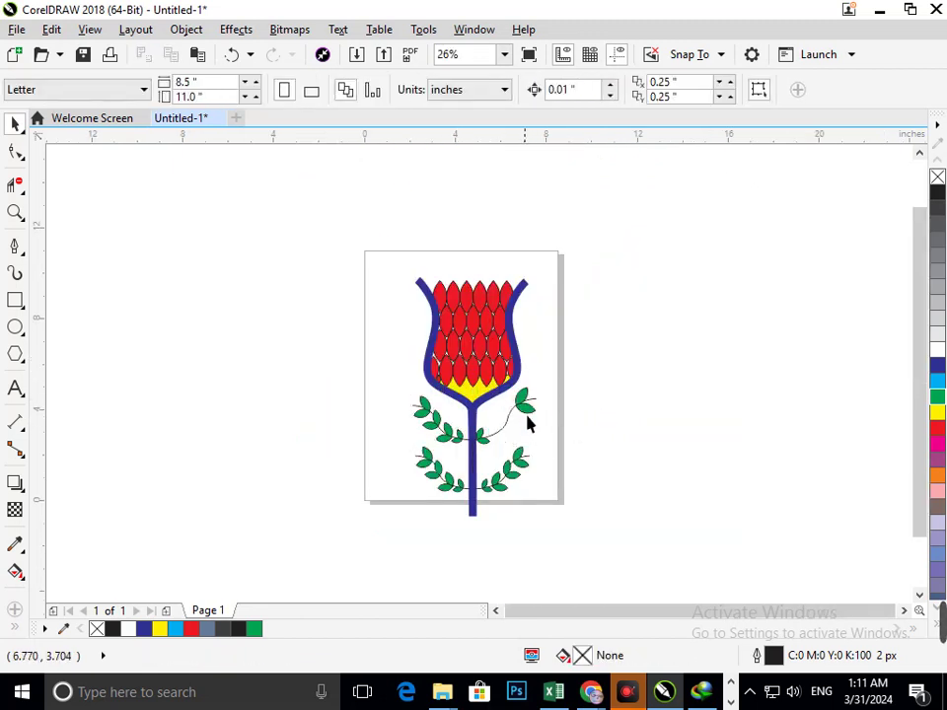
click(528, 406)
key(Delete)
click(524, 399)
key(Delete)
click(482, 437)
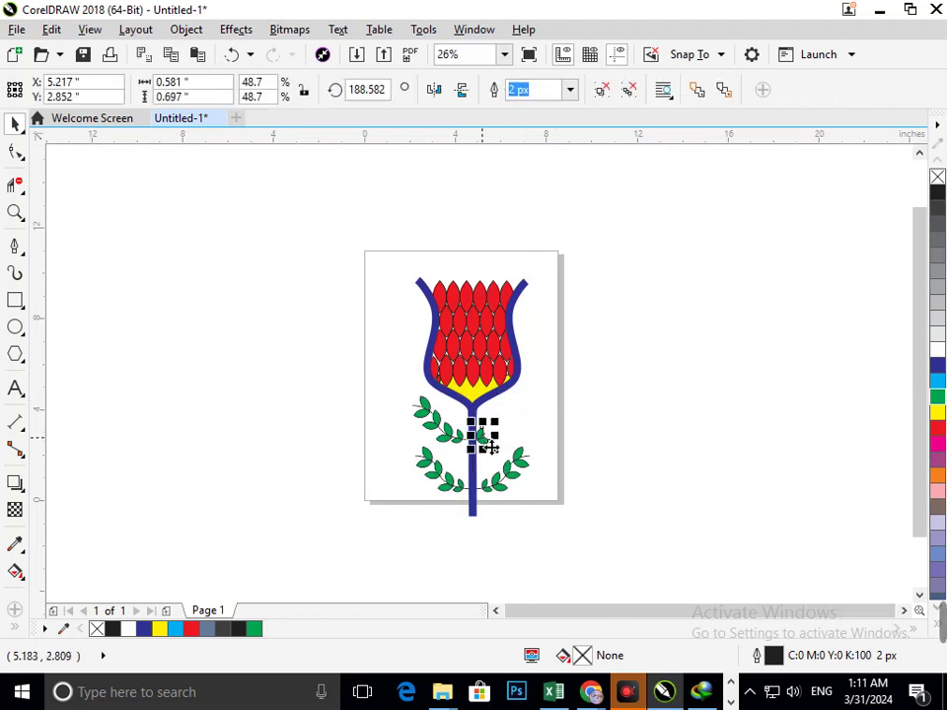
key(Delete)
- Create a horizontally mirrored copy of the grouped upper-left branch on the stem's right side
click(448, 440)
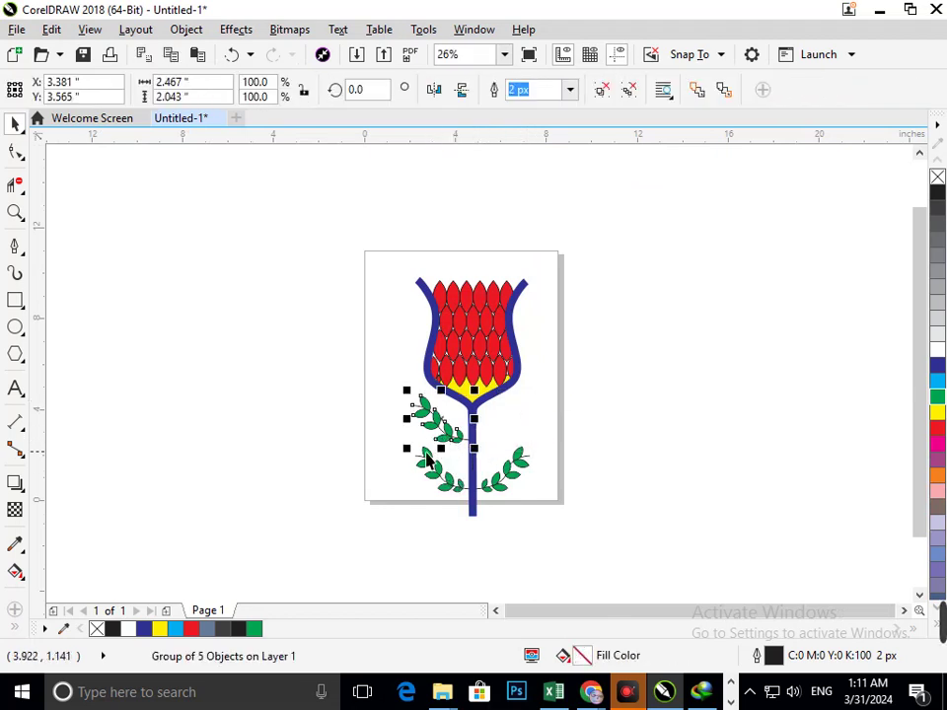
drag(407, 420, 520, 444)
right_click(520, 443)
click(524, 480)
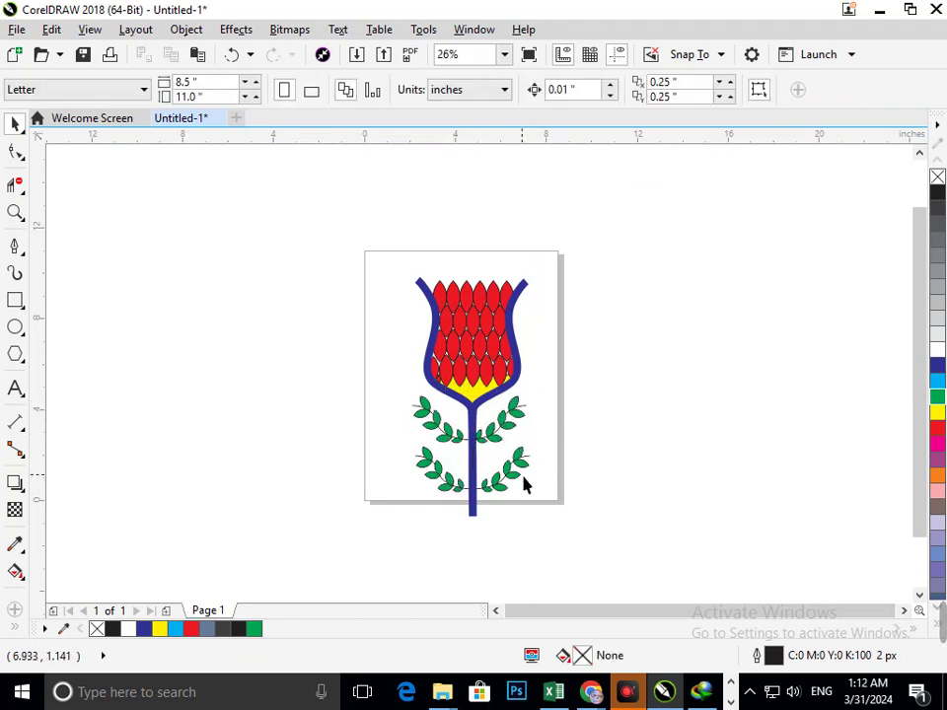
drag(498, 485, 516, 509)
key(ctrl+z)
click(507, 551)
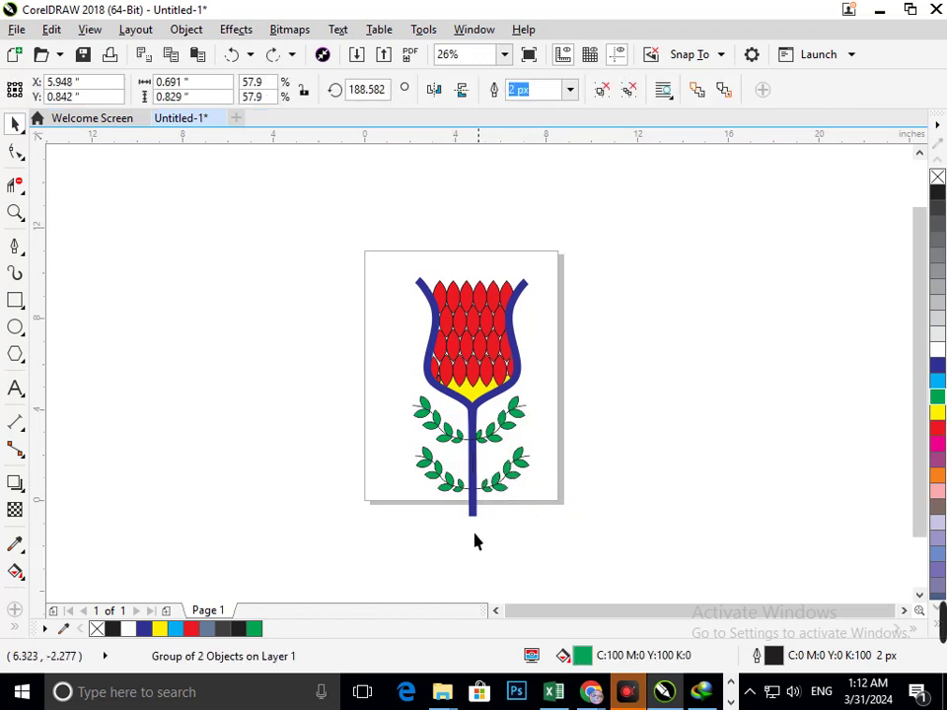
- Scale the lower-left branch's four leaf pairs and curve together to about 1.8 × 1.49 in
drag(409, 446, 431, 519)
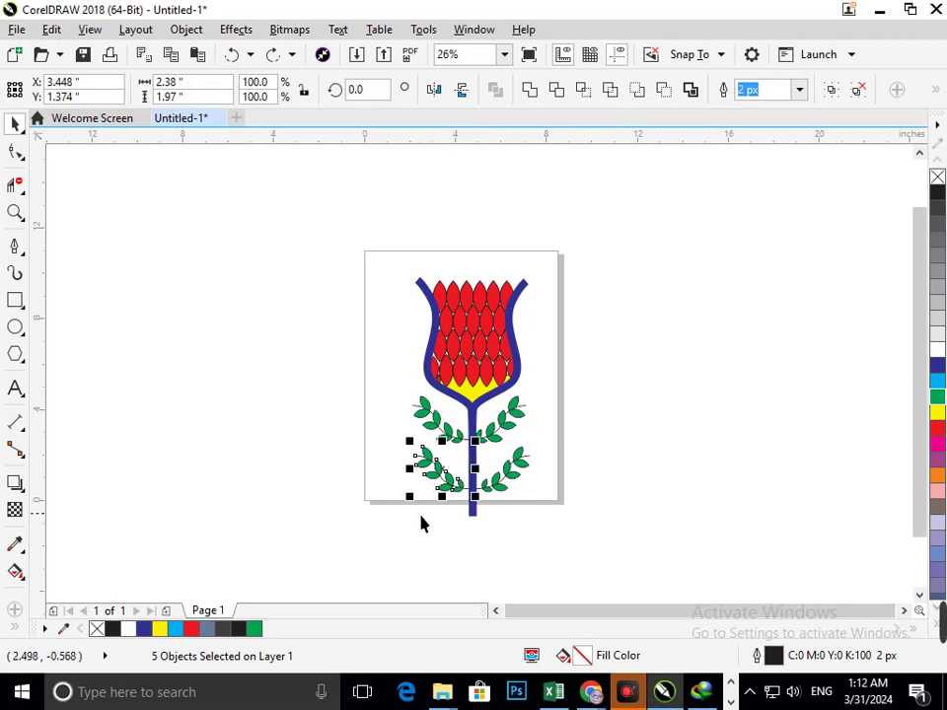
key(F2)
drag(389, 424, 530, 537)
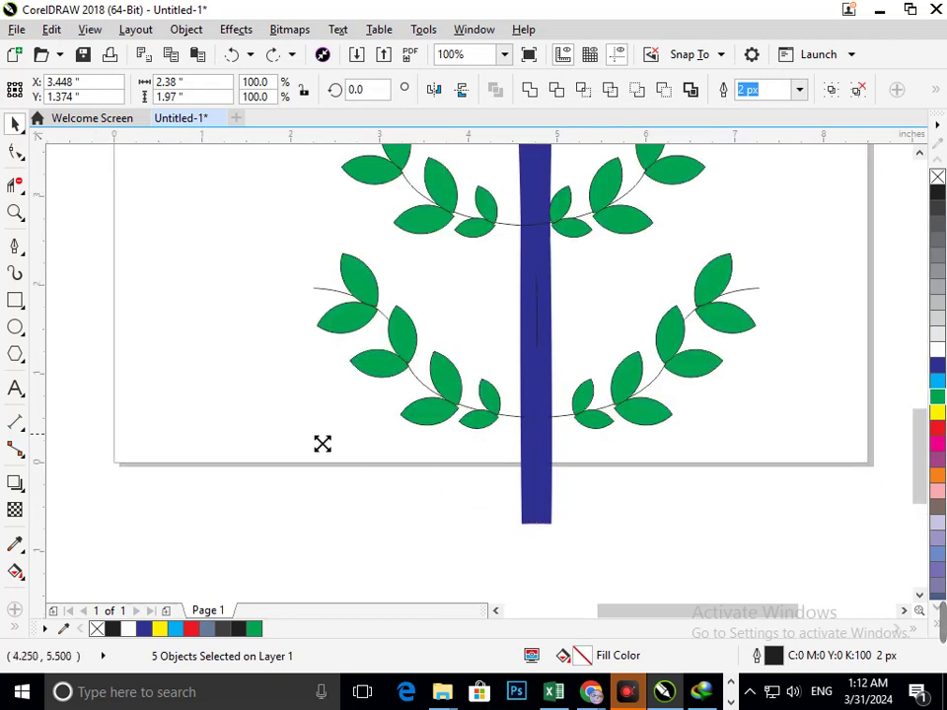
drag(321, 444, 338, 449)
- Group the lower-left branch's leaf pairs and curve, and move the group so its curve meets the stem
ctrl+click(427, 394)
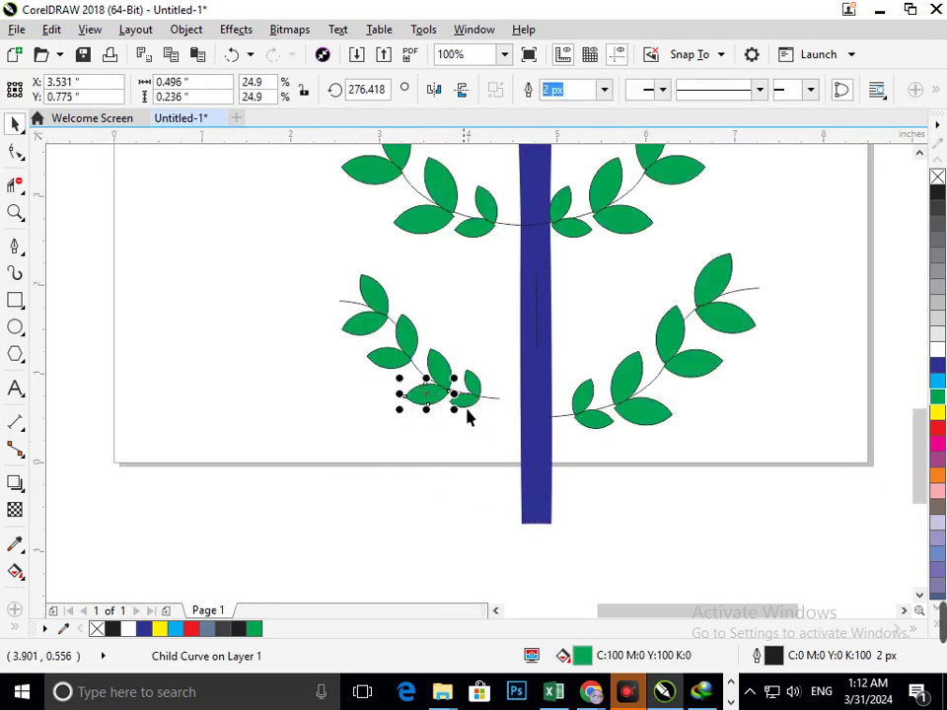
click(318, 264)
mouse_move(505, 441)
mouse_down()
mouse_move(513, 446)
mouse_move(503, 423)
mouse_up()
key(ctrl+g)
click(606, 450)
- Delete the leaf pairs and the curve of the lower-right branch
scroll(566, 434, down, 4)
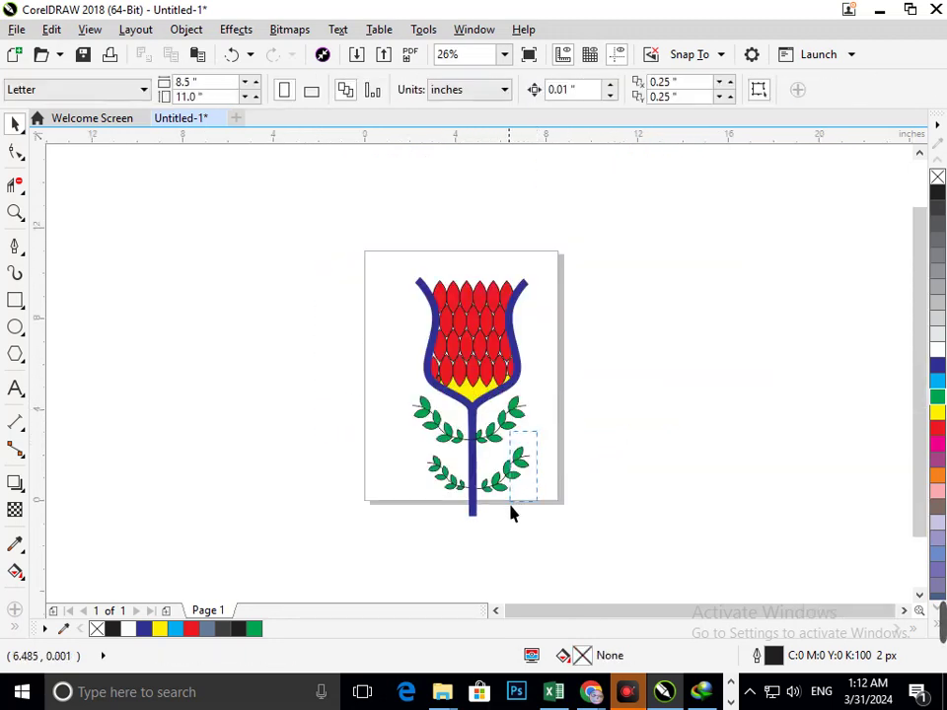
drag(483, 519, 478, 519)
key(Delete)
click(507, 475)
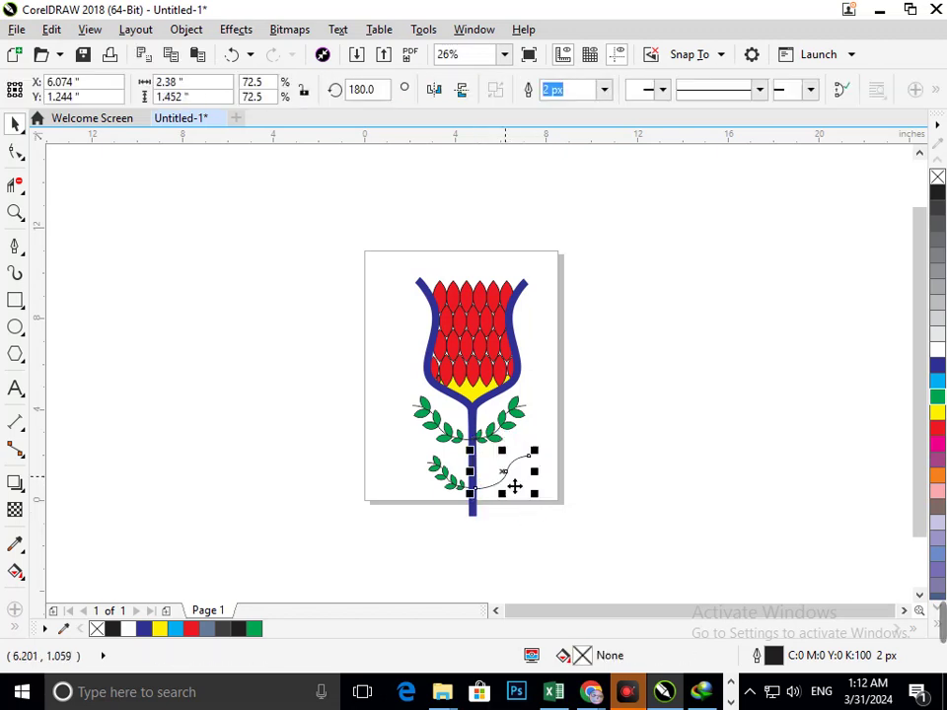
key(Delete)
- Create a horizontally mirrored copy of the grouped lower-left branch on the stem's right side
drag(468, 495, 472, 497)
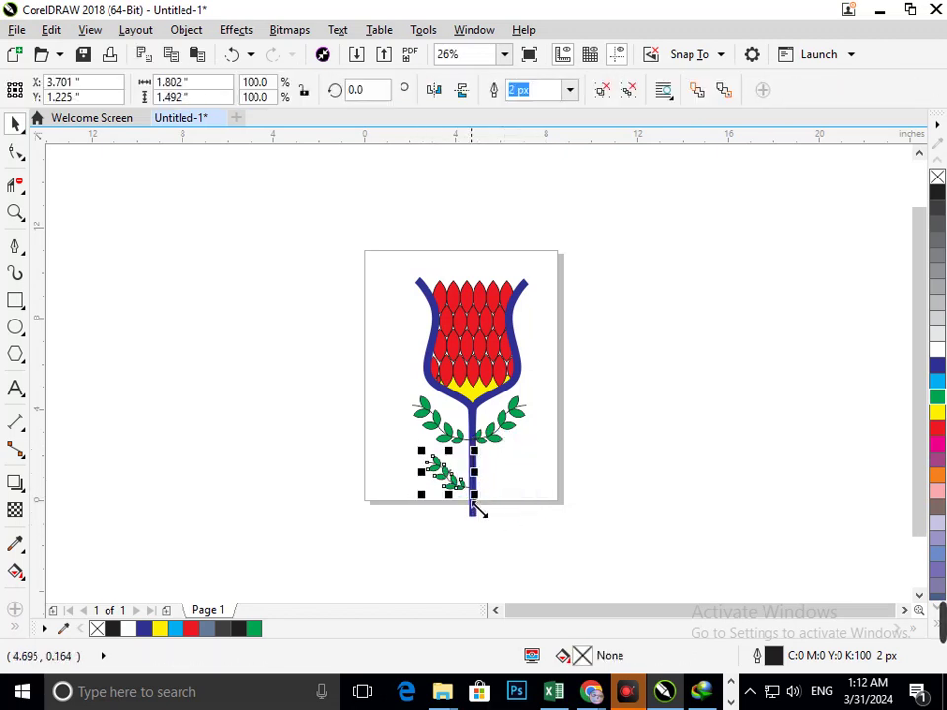
drag(423, 473, 511, 479)
right_click(510, 479)
click(552, 520)
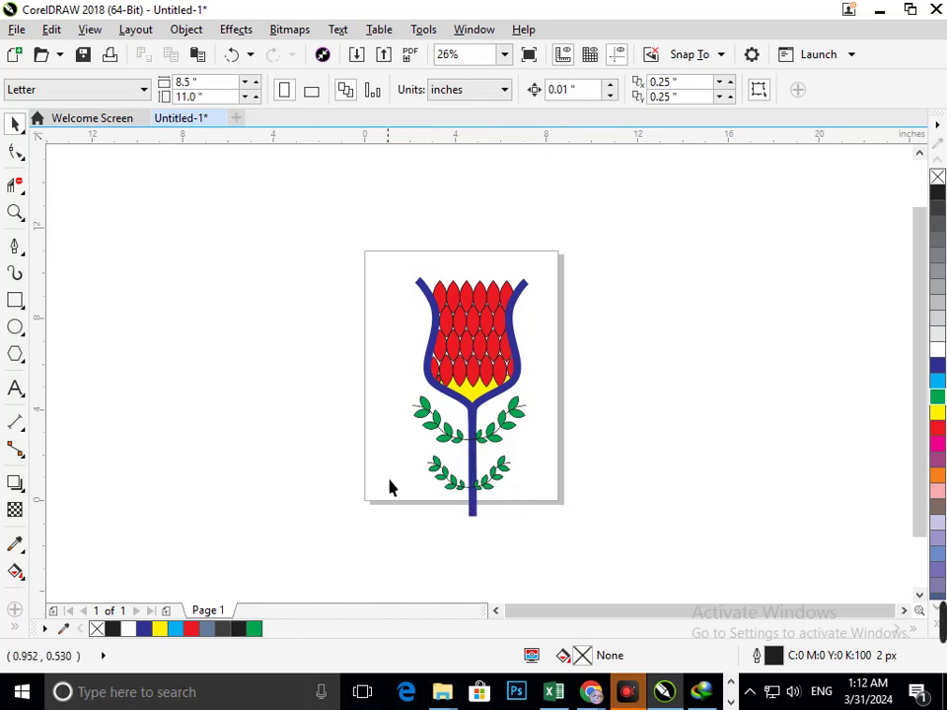
- Move the lower-right branch slightly outward so its innermost leaf pair clears the stem
drag(383, 459, 596, 549)
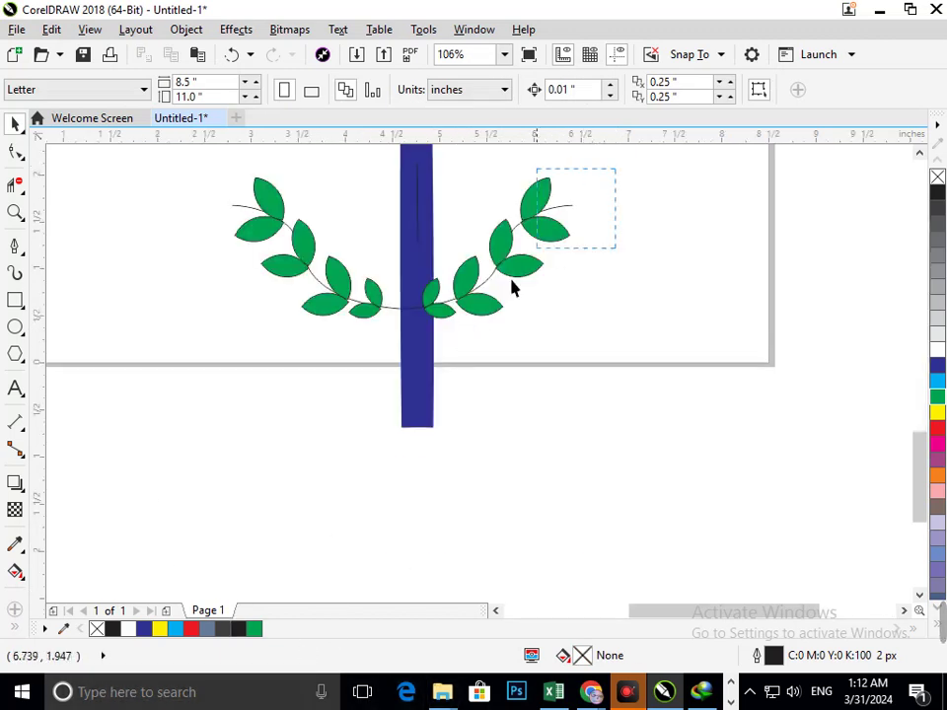
drag(512, 287, 418, 378)
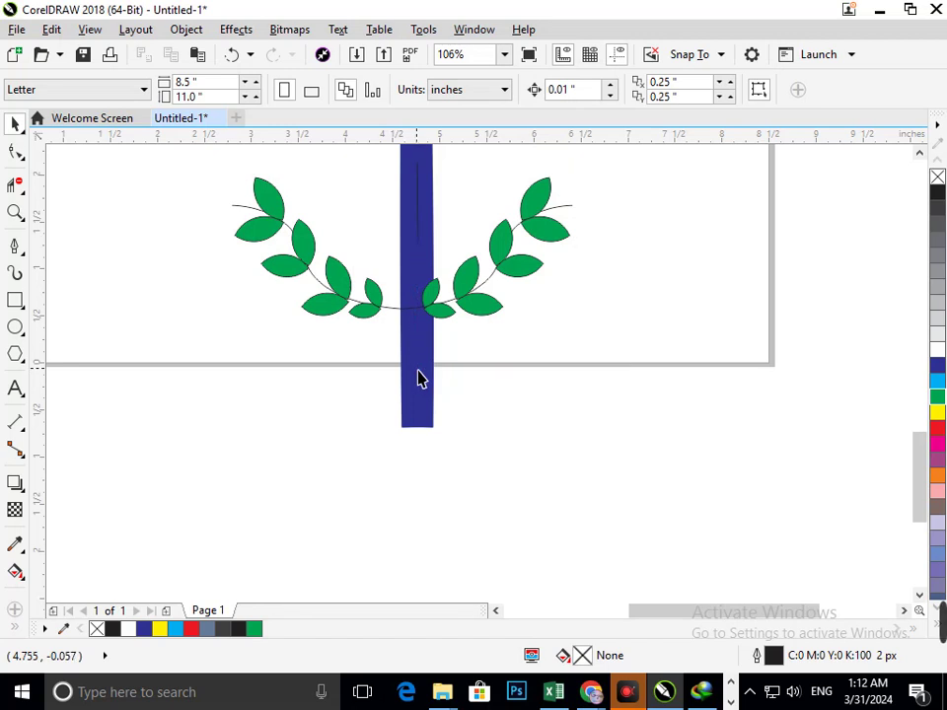
click(524, 316)
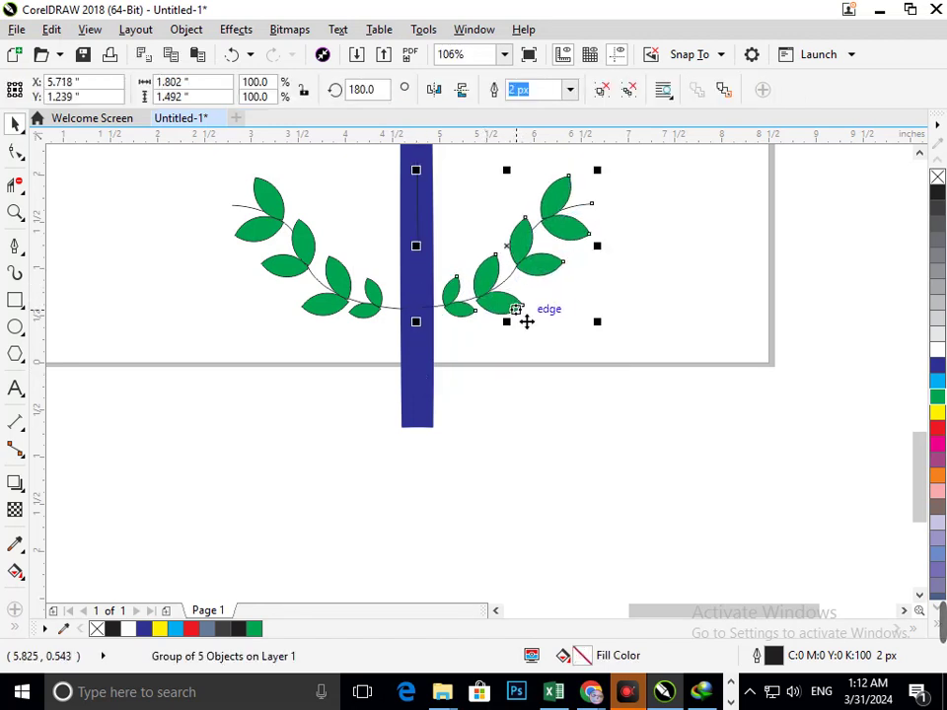
click(535, 403)
key(F3)
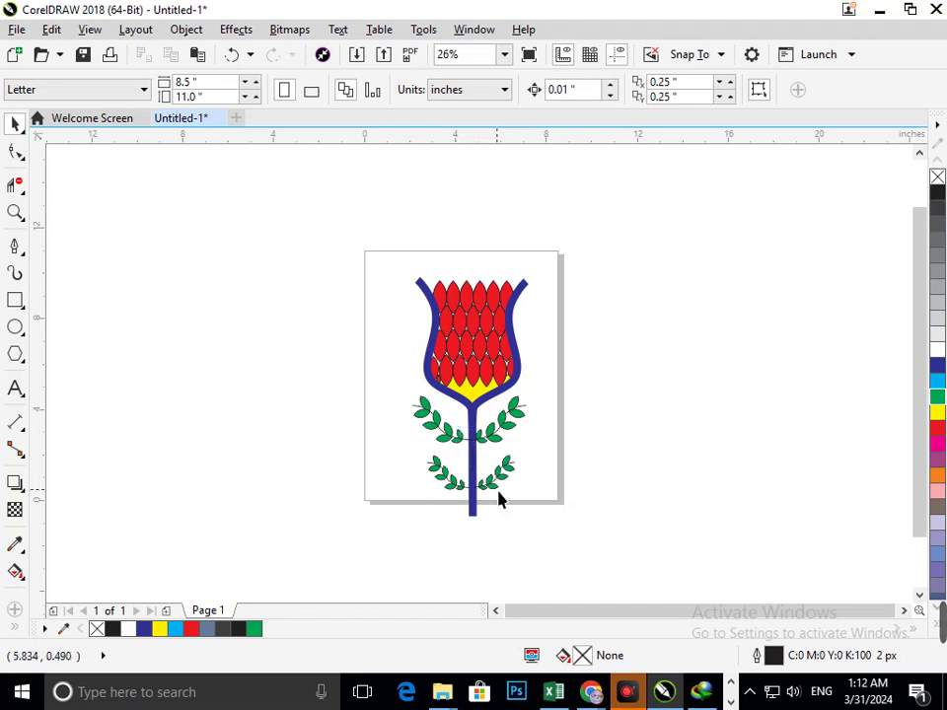
- Remove the curve ends protruding beyond the outermost leaves of all four branches with Virtual Segment Delete
scroll(437, 344, down, 3)
scroll(584, 517, up, 4)
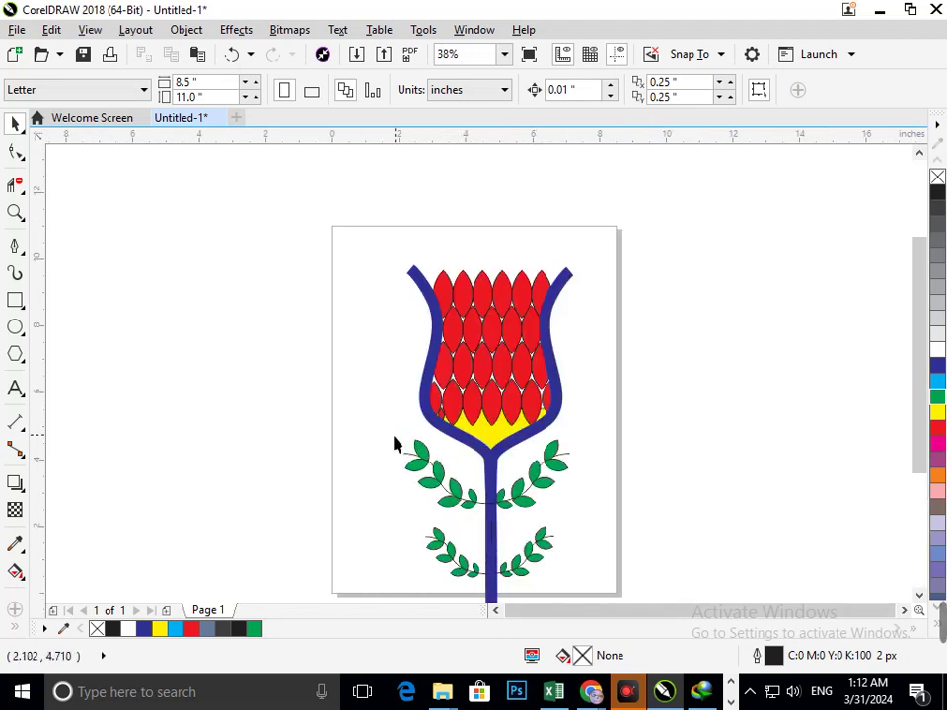
scroll(407, 465, up, 5)
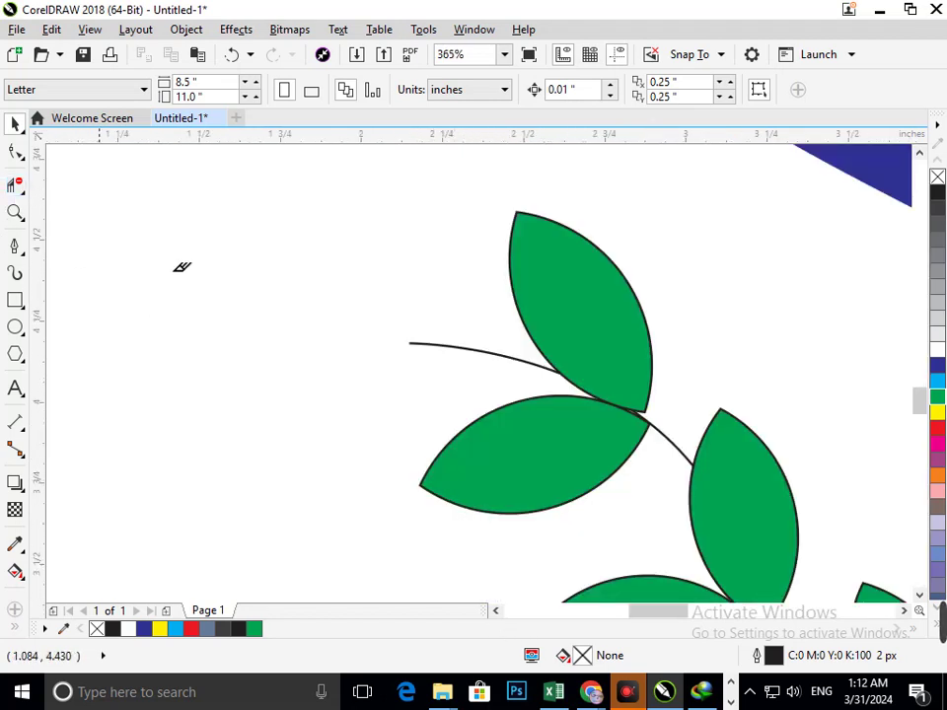
drag(449, 328, 451, 375)
scroll(497, 426, down, 4)
scroll(501, 502, down, 2)
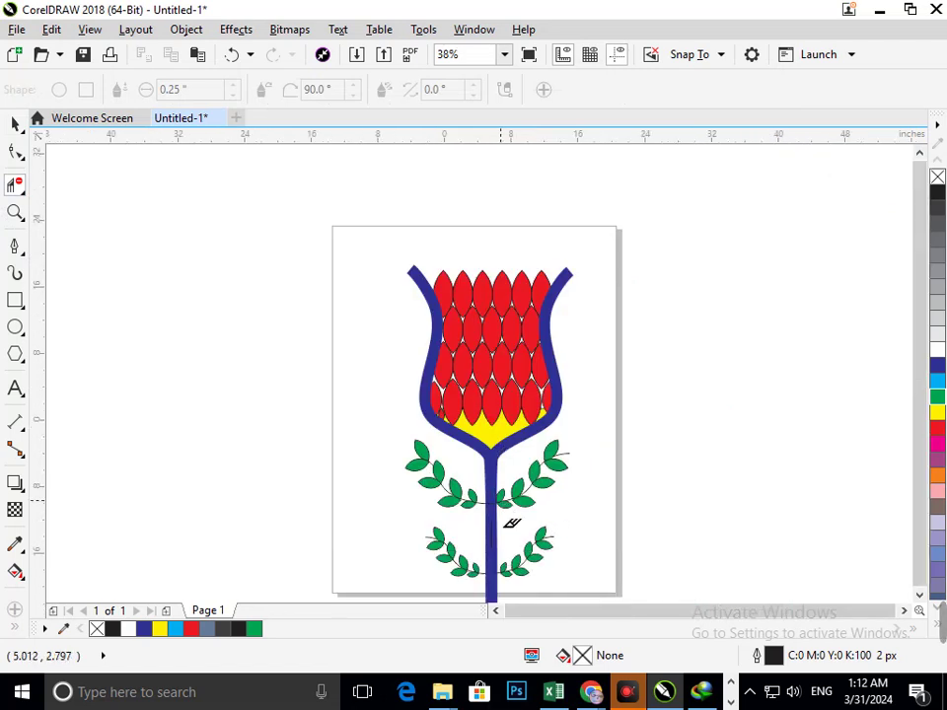
scroll(511, 523, down, 3)
scroll(546, 419, up, 6)
click(708, 261)
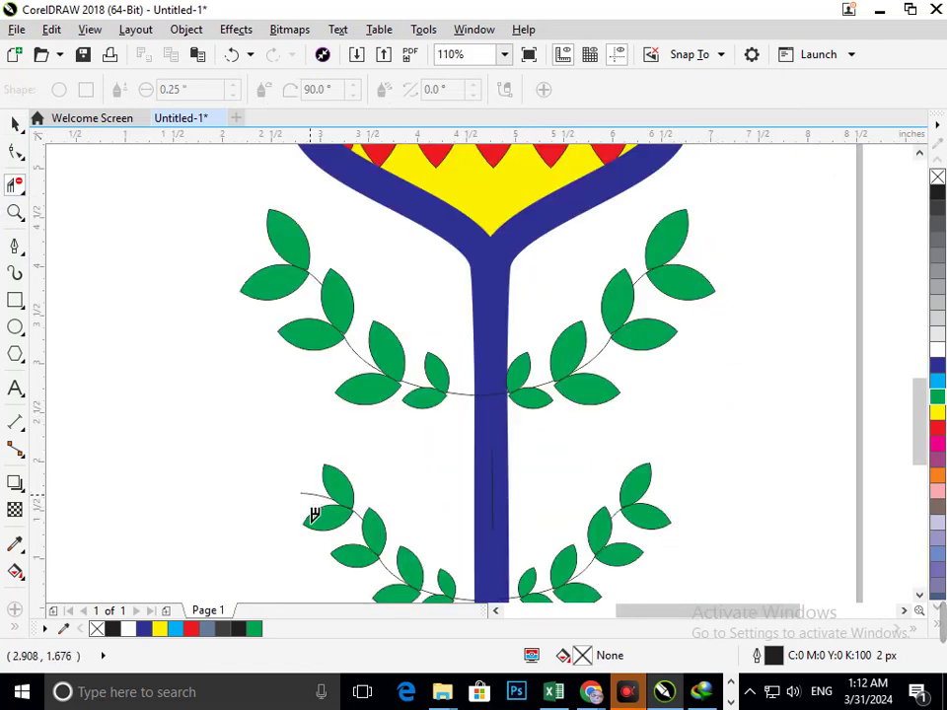
scroll(414, 542, down, 4)
click(15, 122)
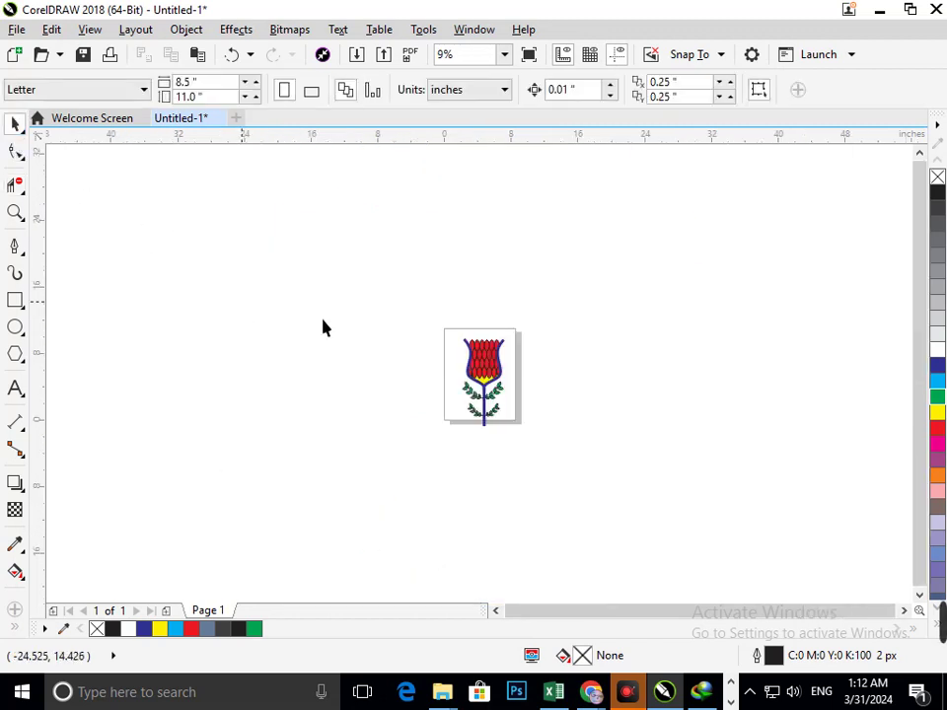
- Set the fill and outline of the left dark-blue profile curve to red
scroll(475, 371, up, 3)
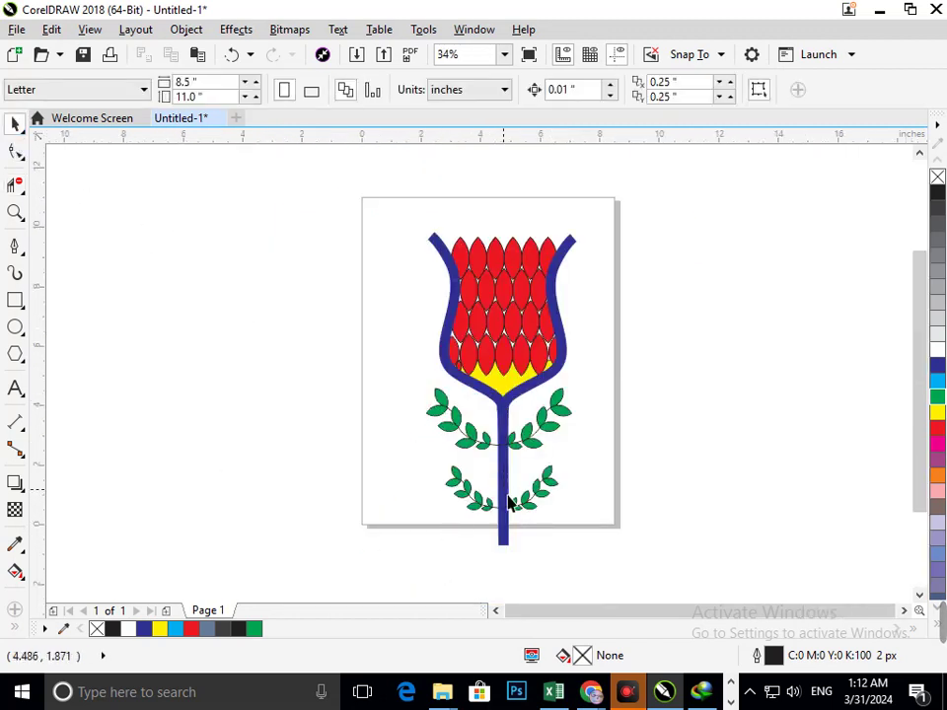
click(503, 537)
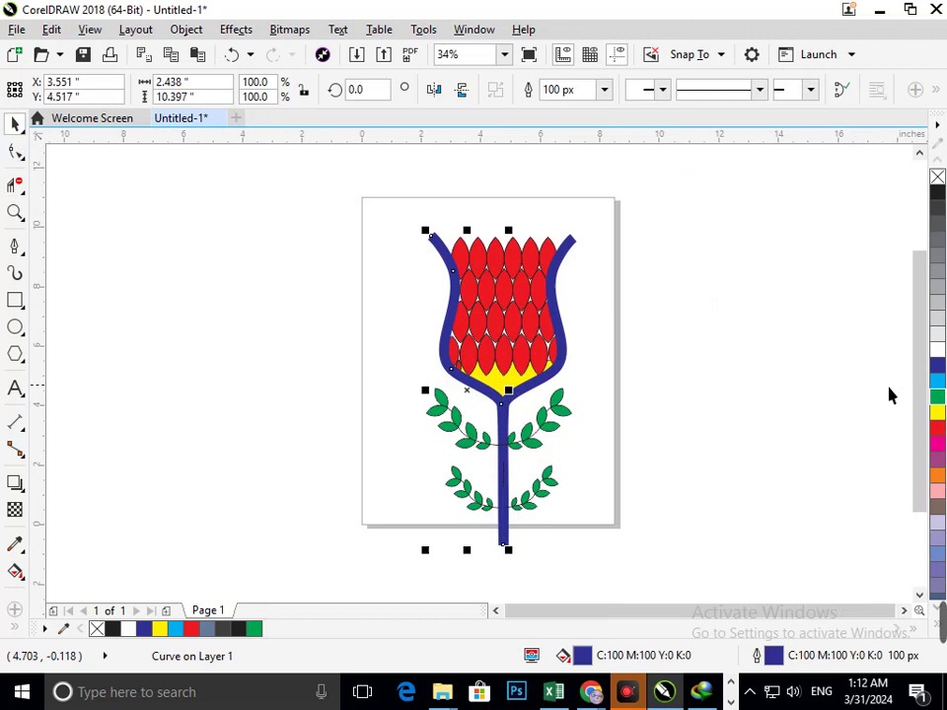
click(937, 431)
right_click(937, 431)
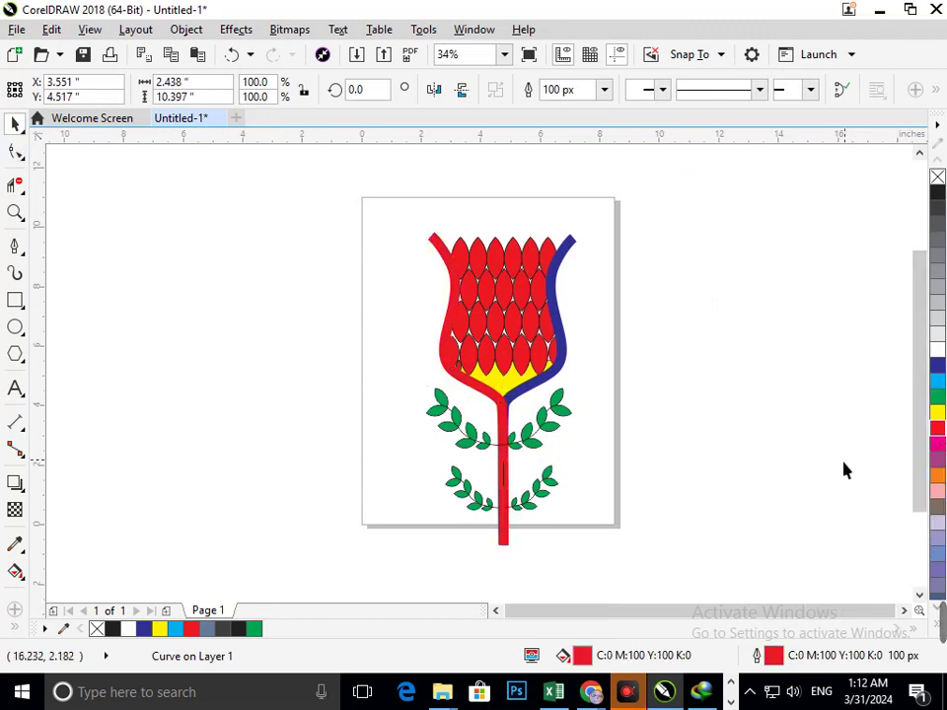
click(690, 439)
- Set the fill and outline of the right dark-blue profile curve to red
click(553, 384)
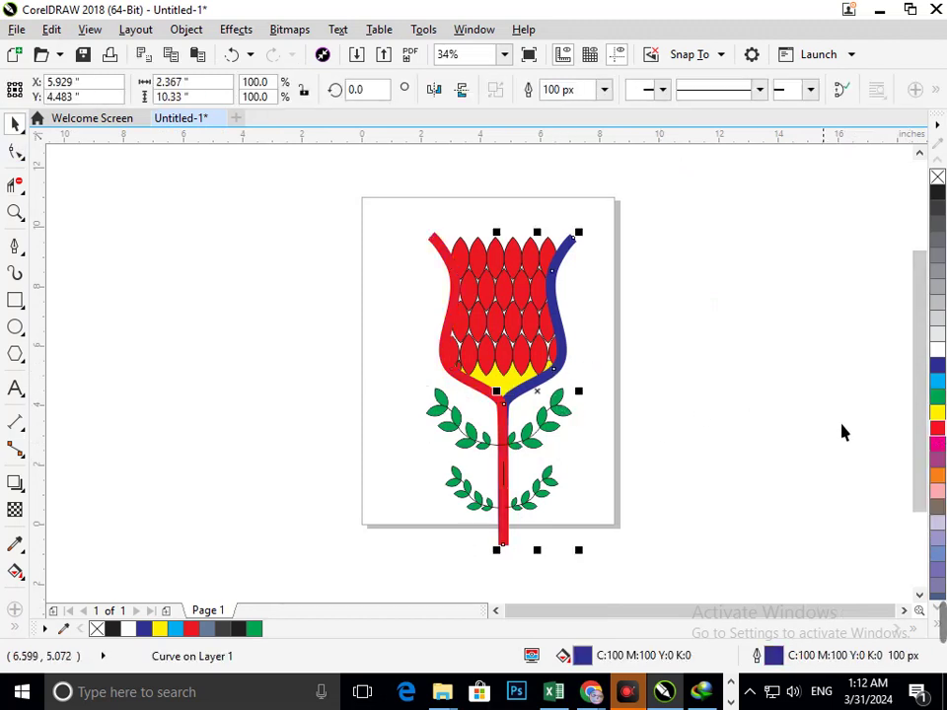
click(938, 431)
right_click(937, 431)
click(767, 449)
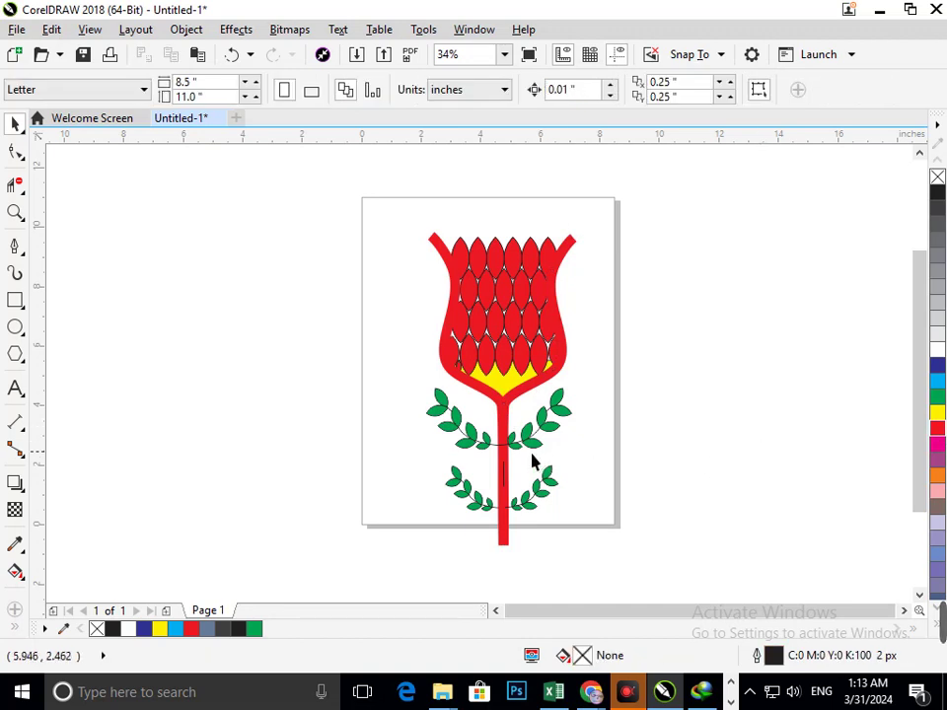
- Move the whole flower drawing off the page onto the empty canvas to its left
scroll(532, 462, down, 4)
drag(429, 302, 517, 448)
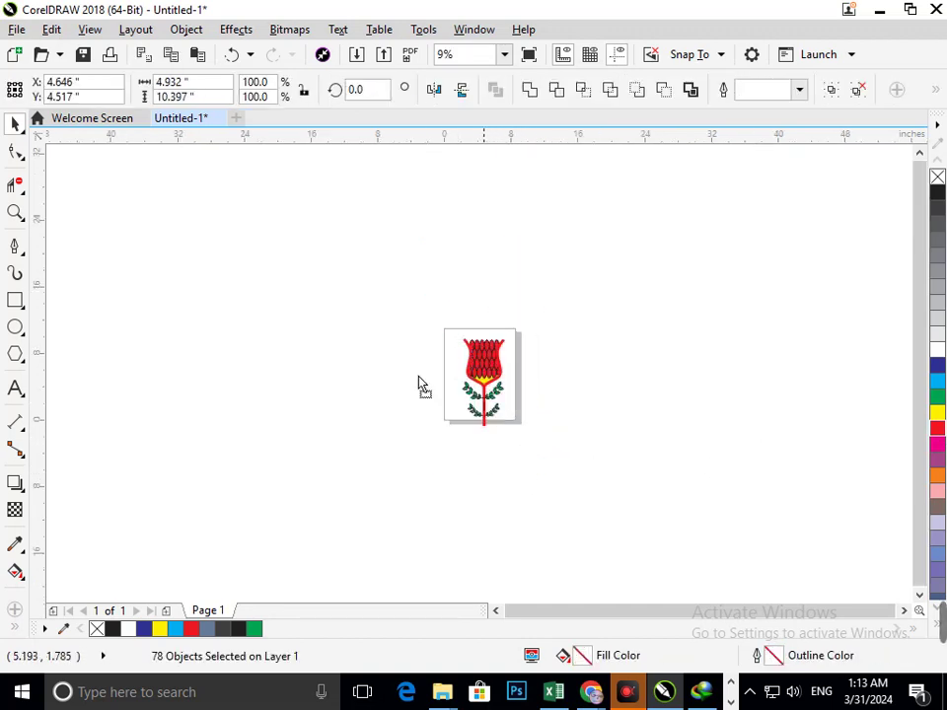
drag(418, 377, 238, 335)
click(359, 437)
- Delete the short black vertical line lying on the stem between the upper and lower branches
key(F2)
drag(201, 254, 288, 375)
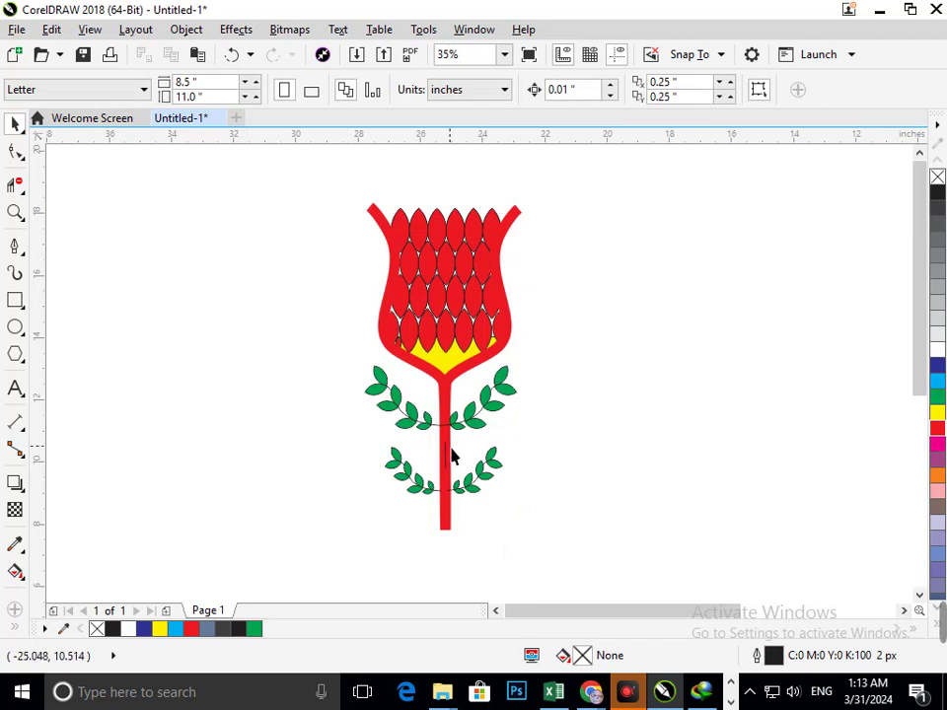
drag(447, 451, 421, 481)
key(Delete)
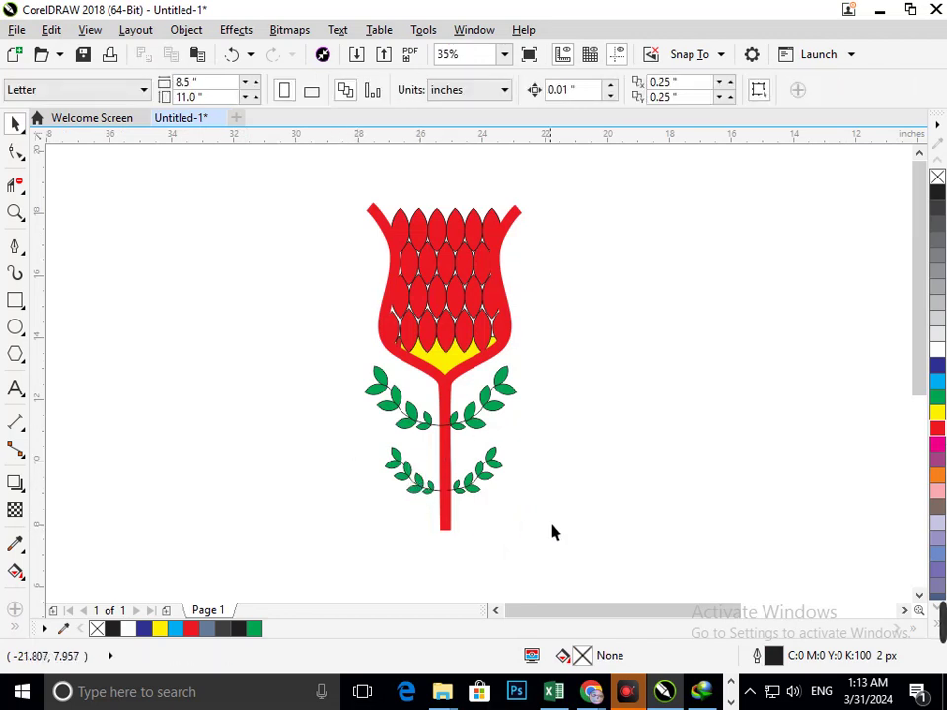
- Set the fill and outline of all four leafy branches to dark blue
drag(351, 355, 527, 509)
click(937, 365)
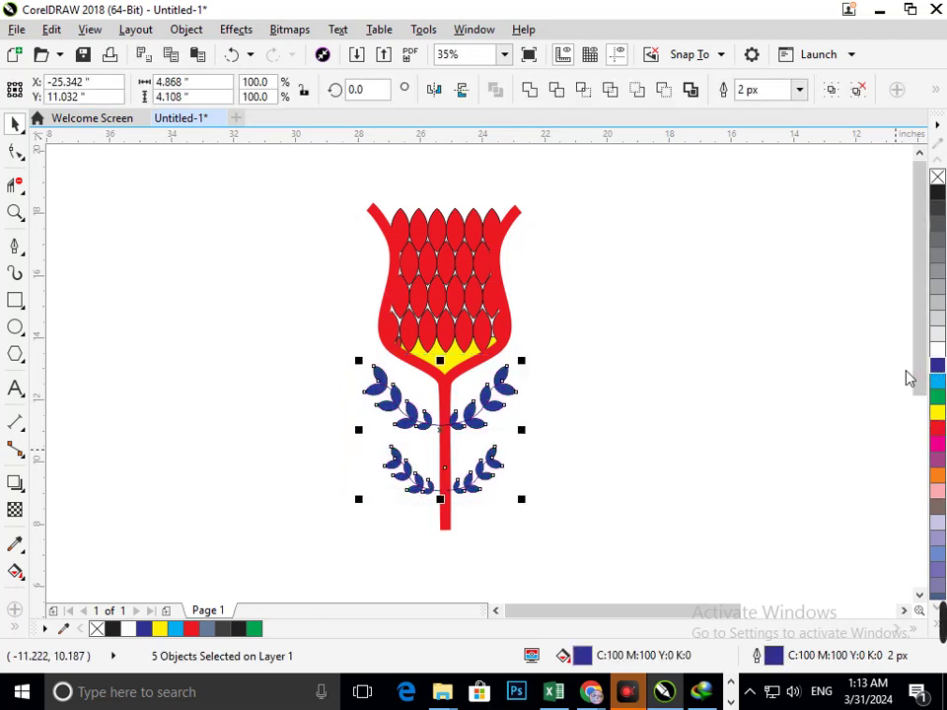
click(755, 463)
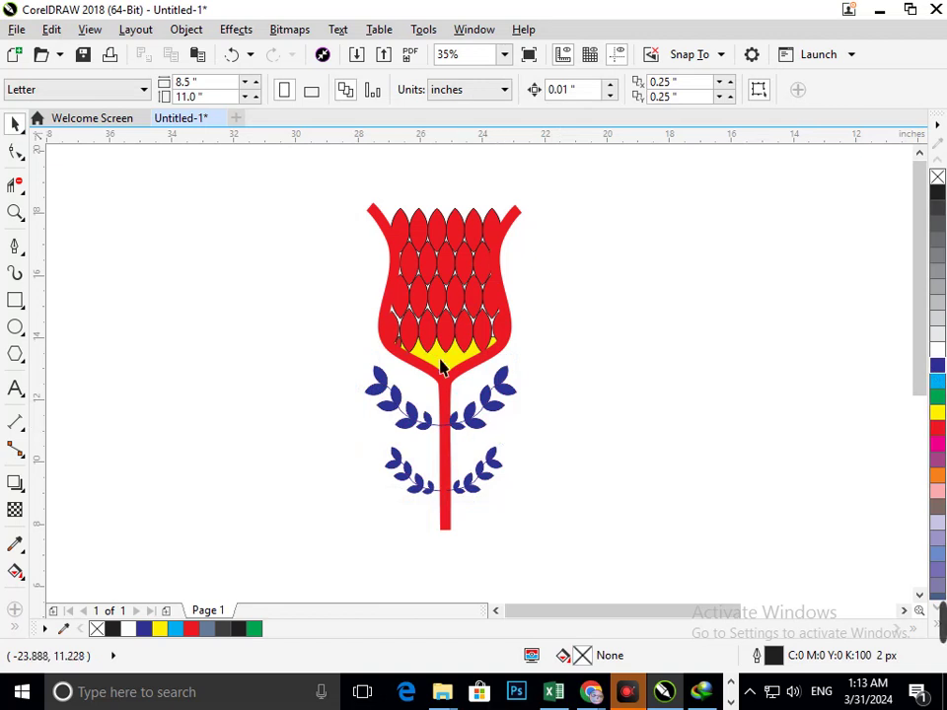
- Set the fill and outline of all petals inside the flower head to white
drag(368, 190, 518, 357)
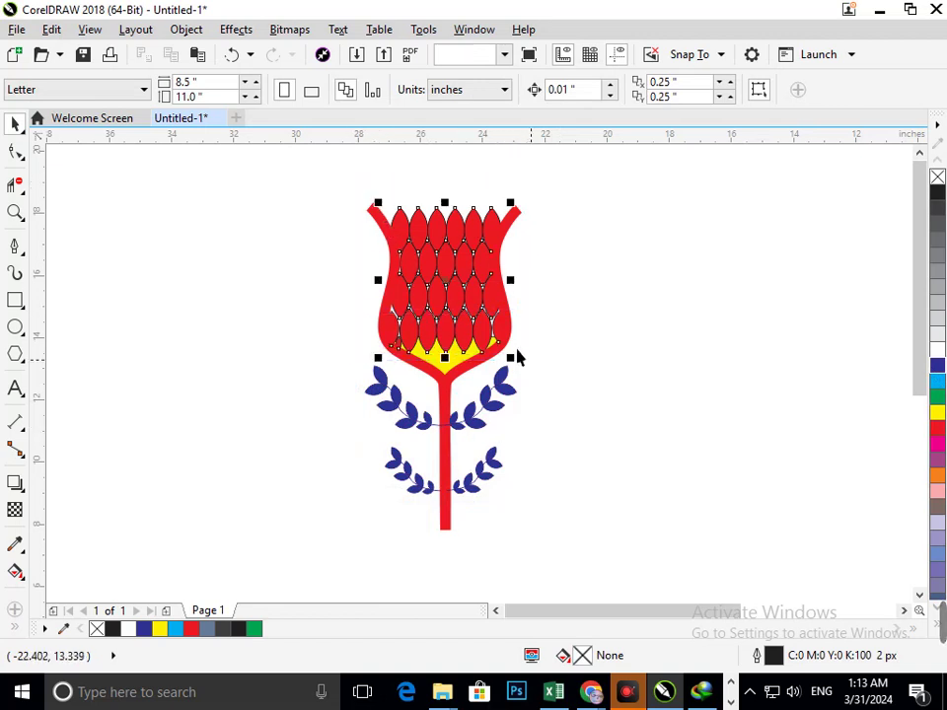
drag(468, 322, 461, 221)
key(ctrl+z)
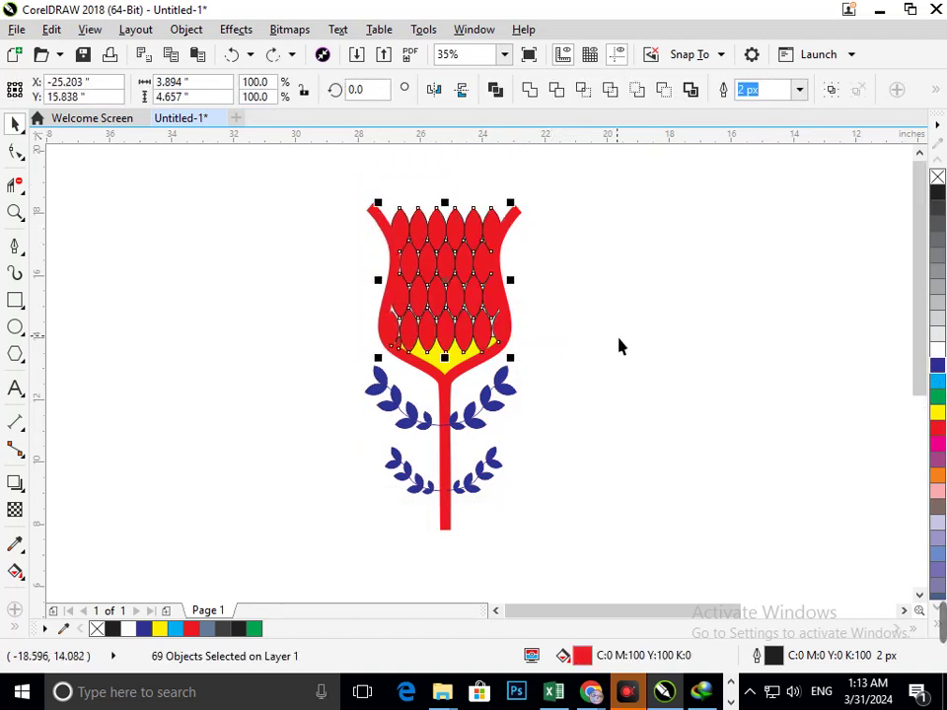
click(937, 365)
click(938, 352)
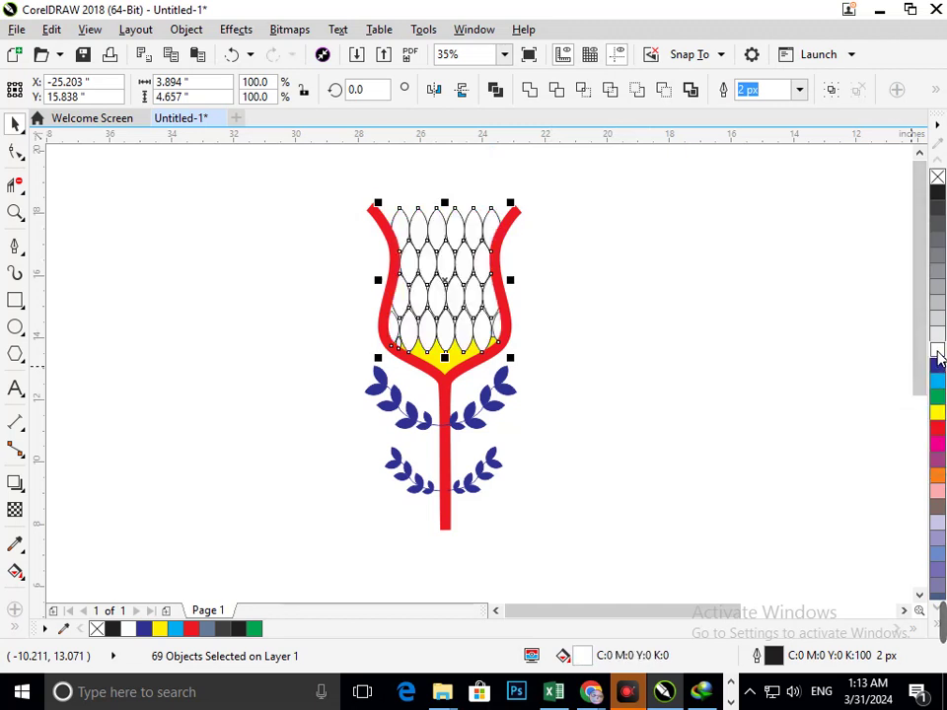
right_click(937, 353)
- Try dark-blue and green petal fills, and settle on a red fill with a white outline
click(937, 365)
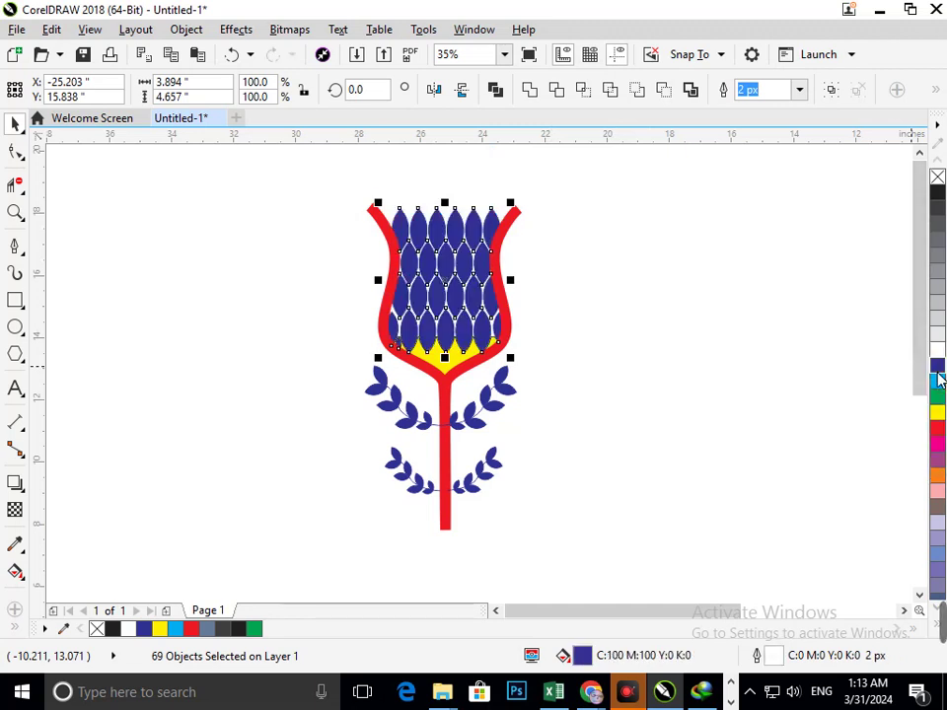
click(937, 397)
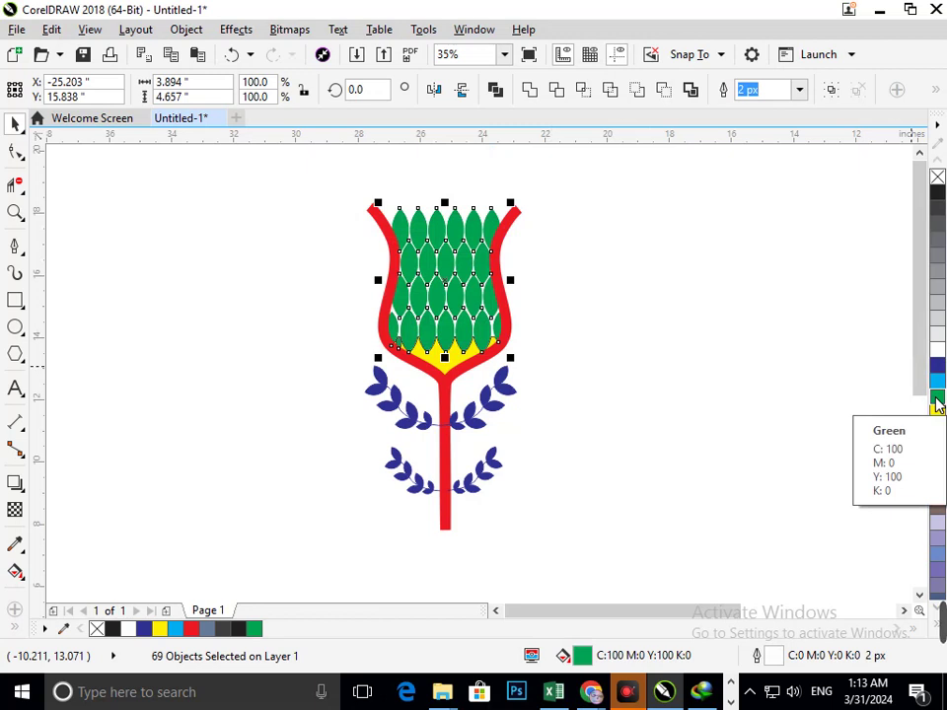
right_click(937, 431)
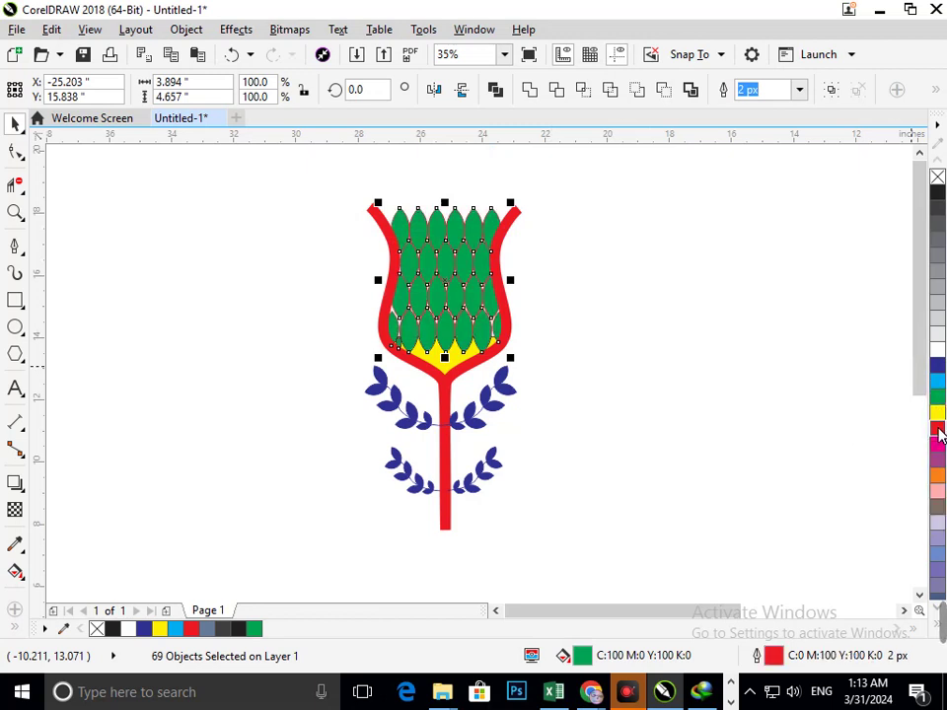
click(937, 432)
right_click(937, 365)
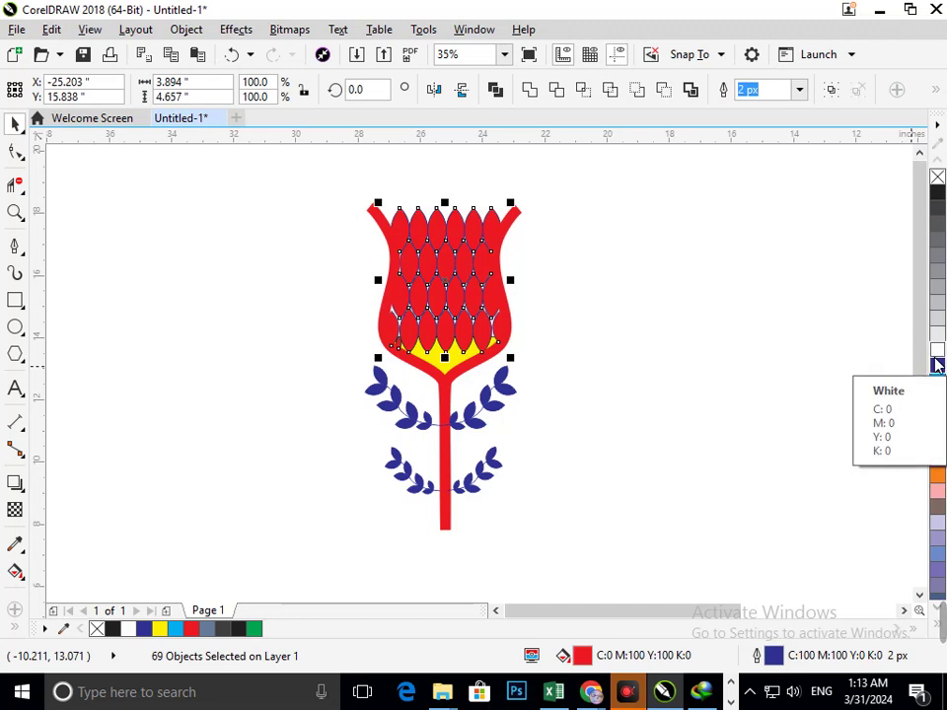
right_click(936, 358)
click(682, 406)
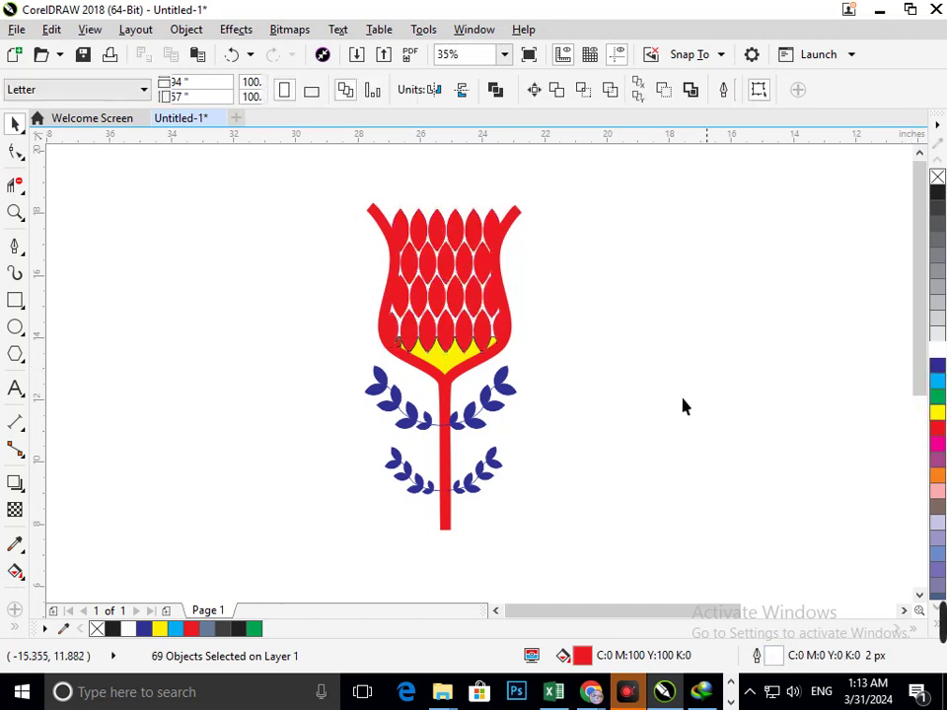
- Give all petals a green fill and try dark-blue and black outlines before setting the outline to white
scroll(188, 285, down, 4)
scroll(188, 285, up, 4)
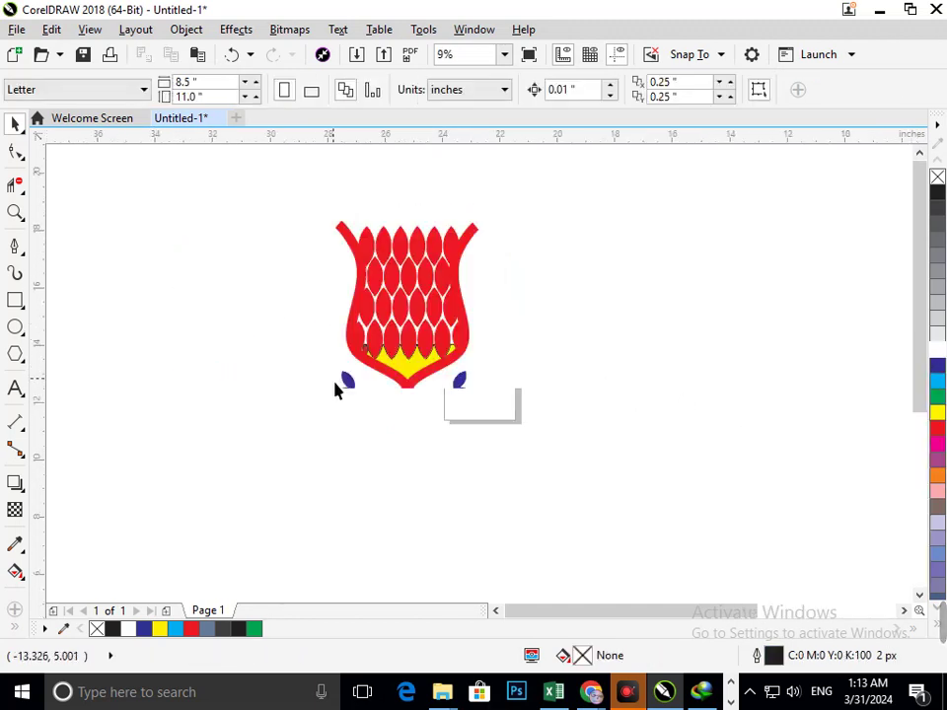
drag(260, 175, 503, 379)
click(937, 396)
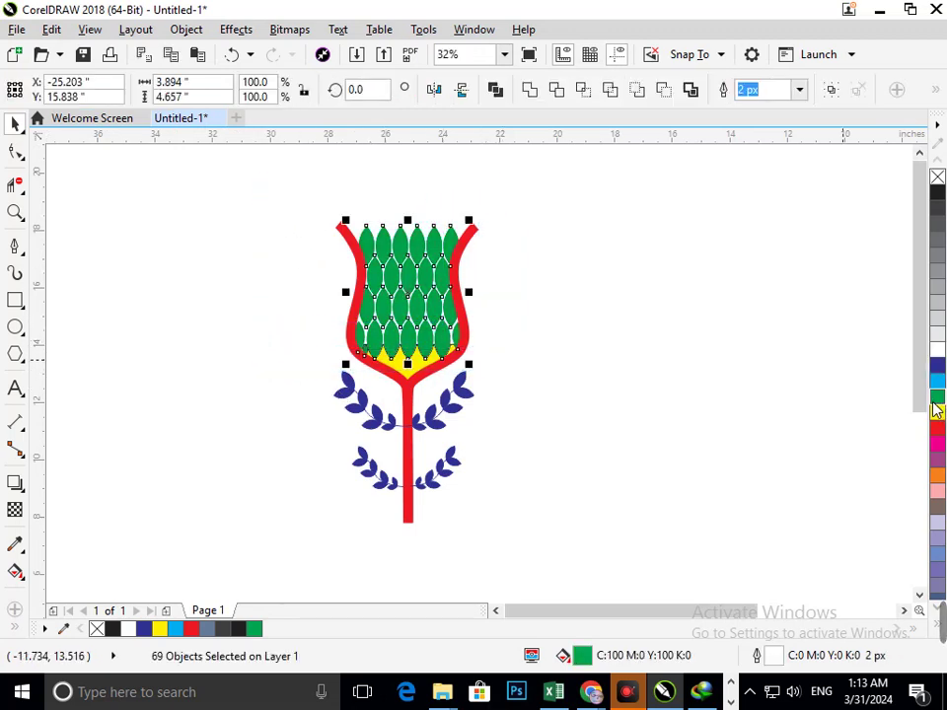
right_click(938, 364)
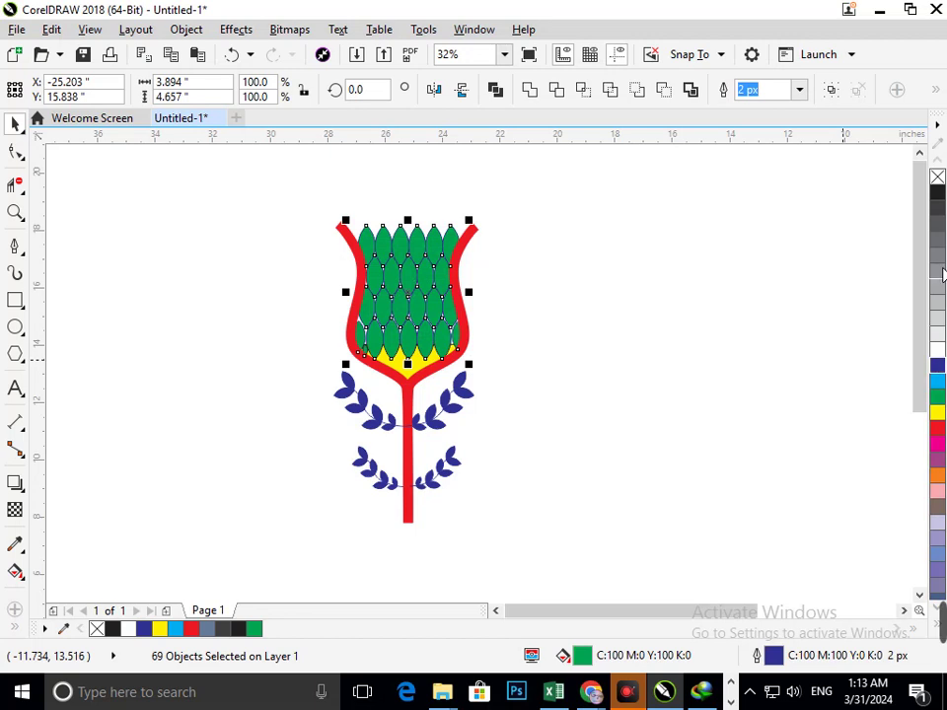
right_click(939, 196)
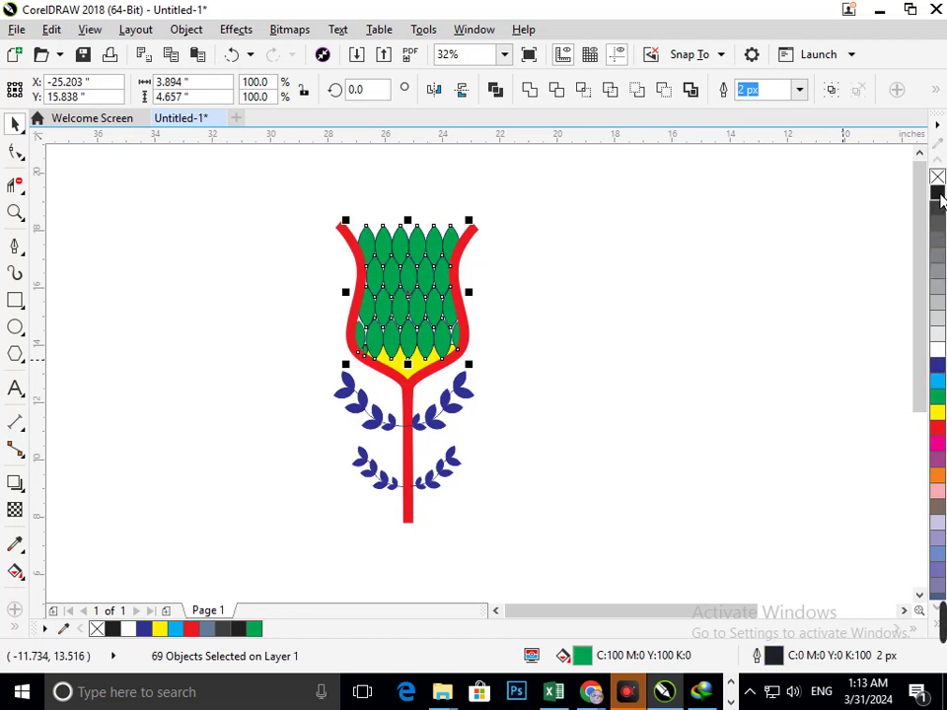
right_click(939, 352)
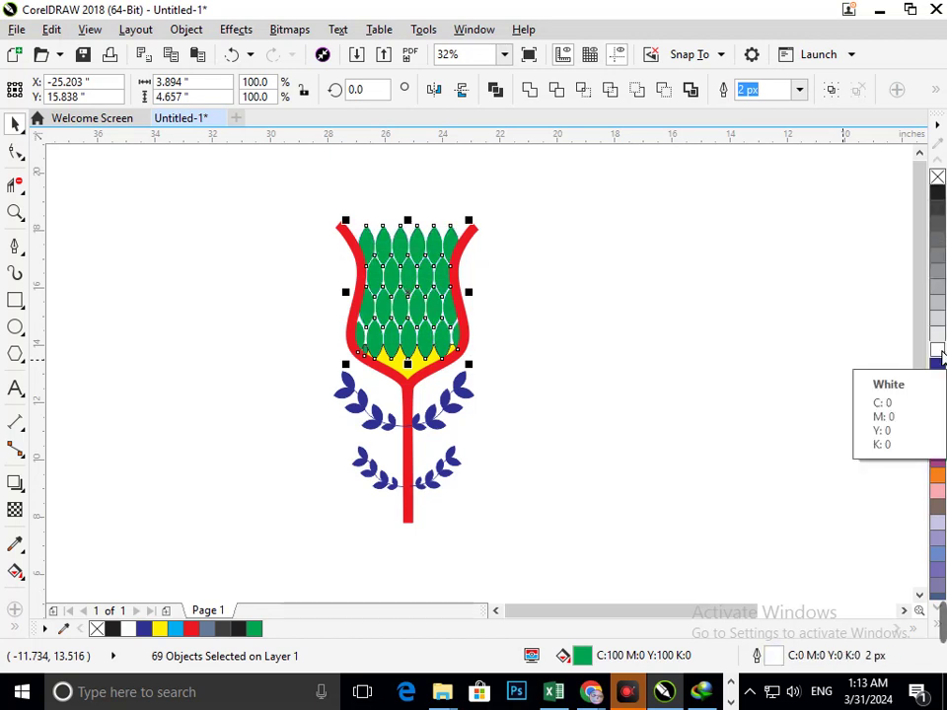
- Try outline widths of 5 px, 10 px and 200 px on the petals
click(799, 89)
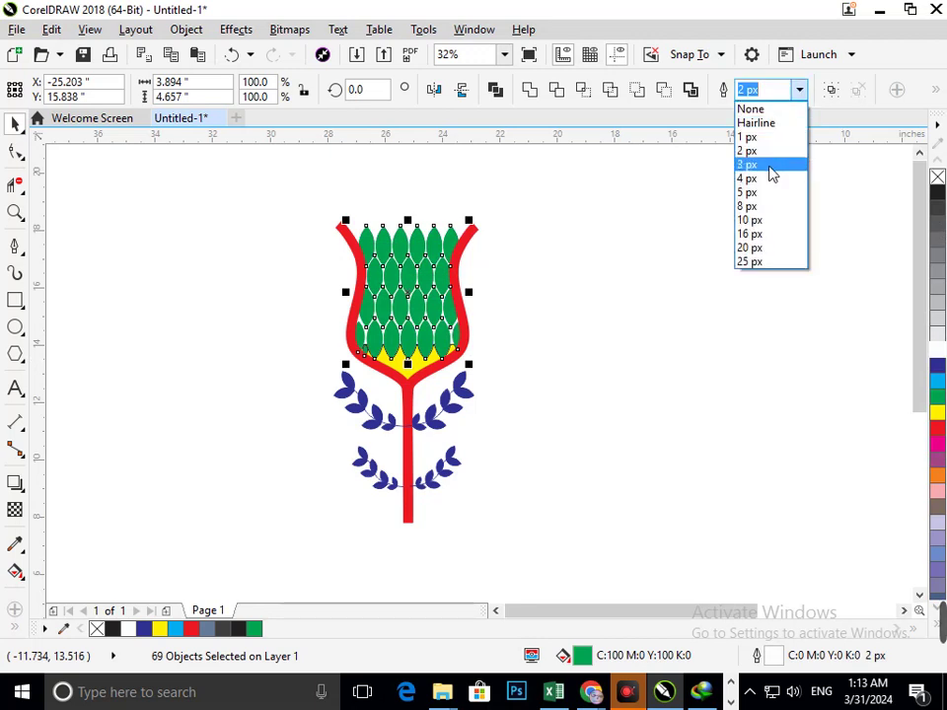
click(770, 194)
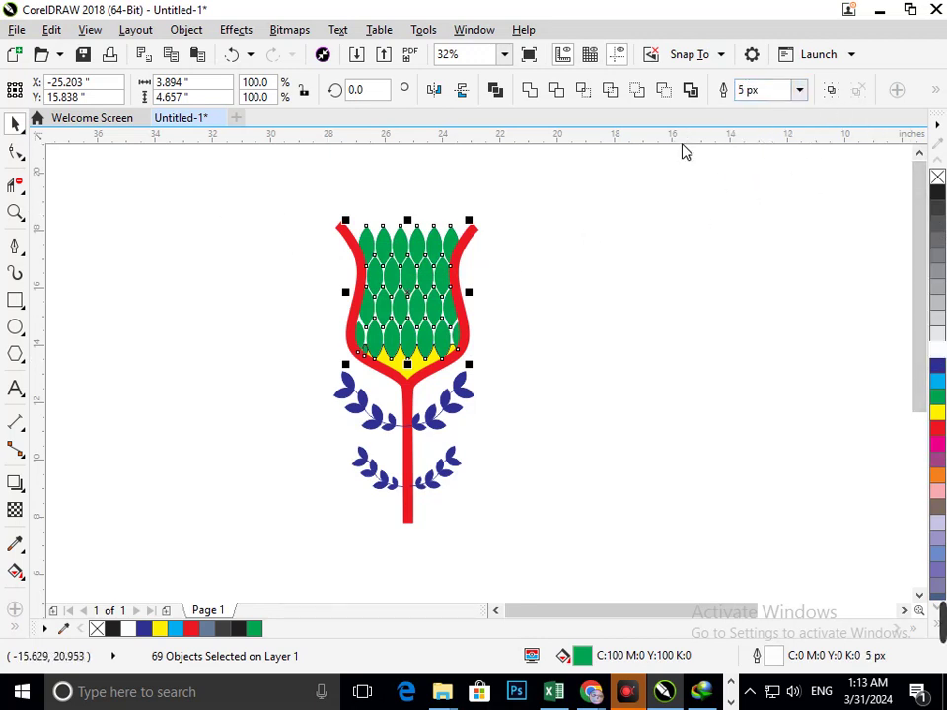
click(746, 90)
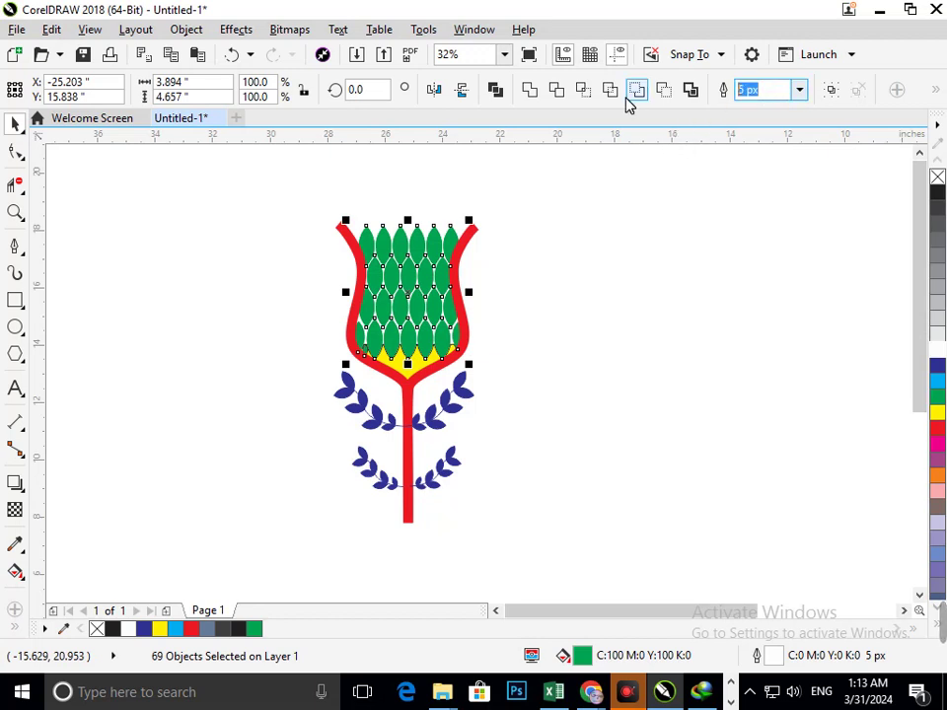
text(10)
key(Return)
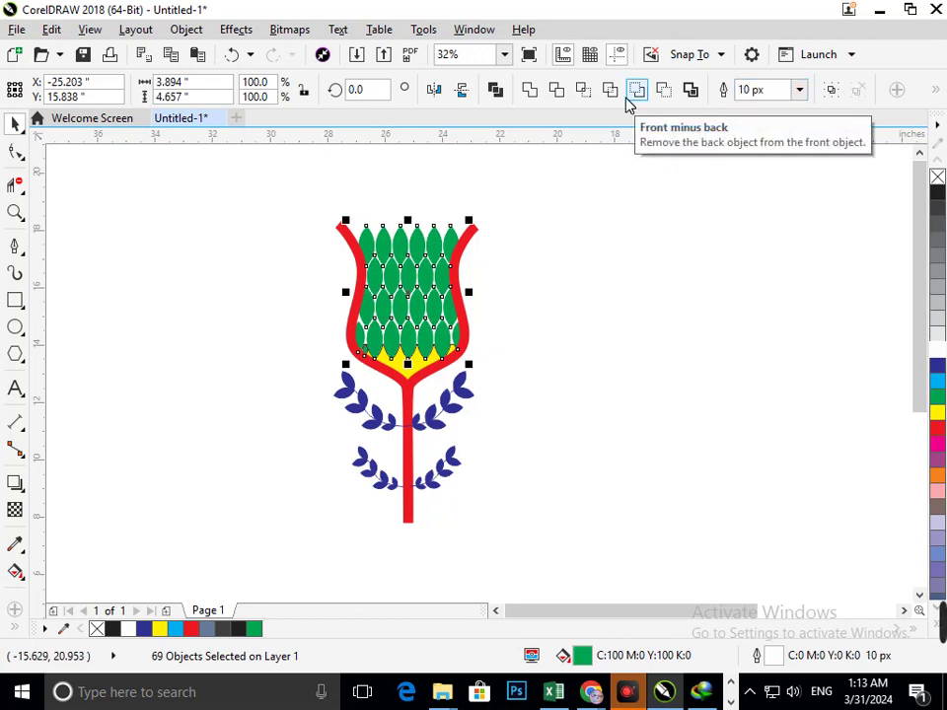
text(2)
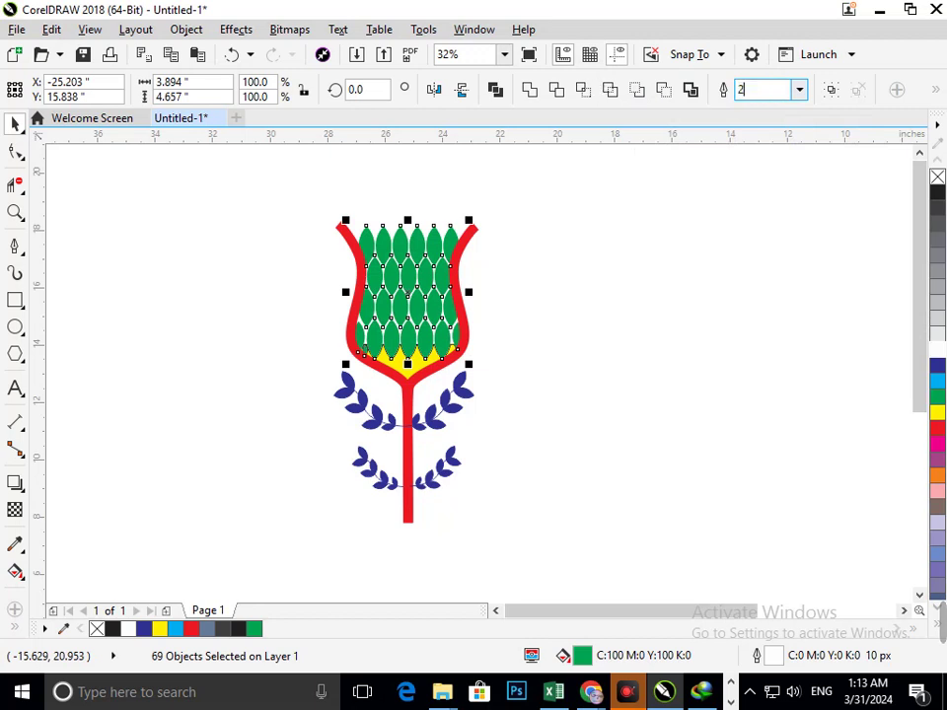
text(00)
key(Return)
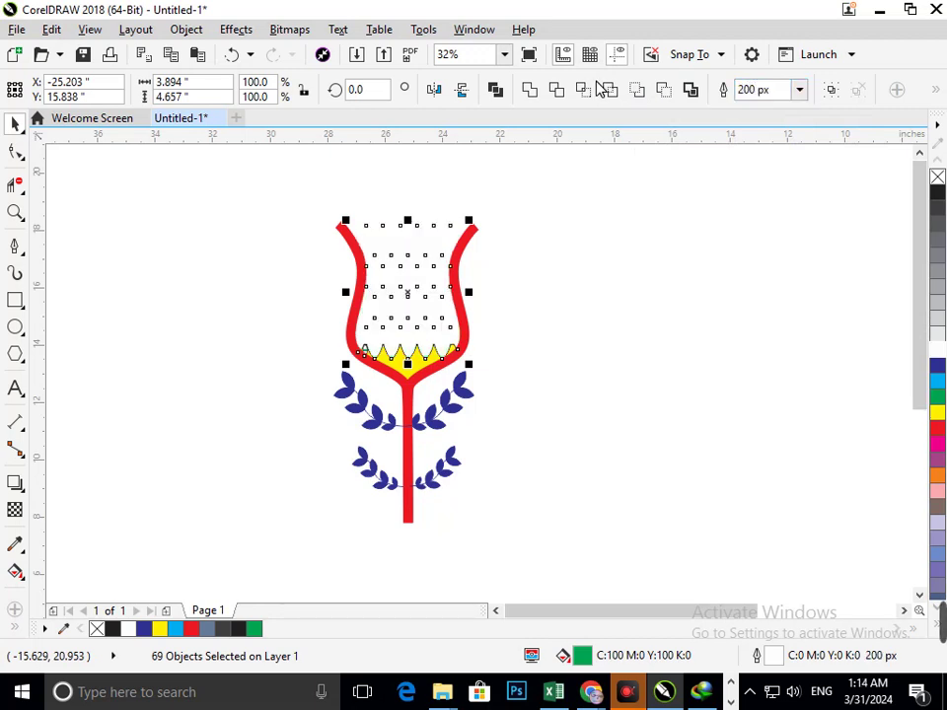
- Set the petals' outline width to 20 px and their fill to red
click(779, 99)
text(20)
key(Return)
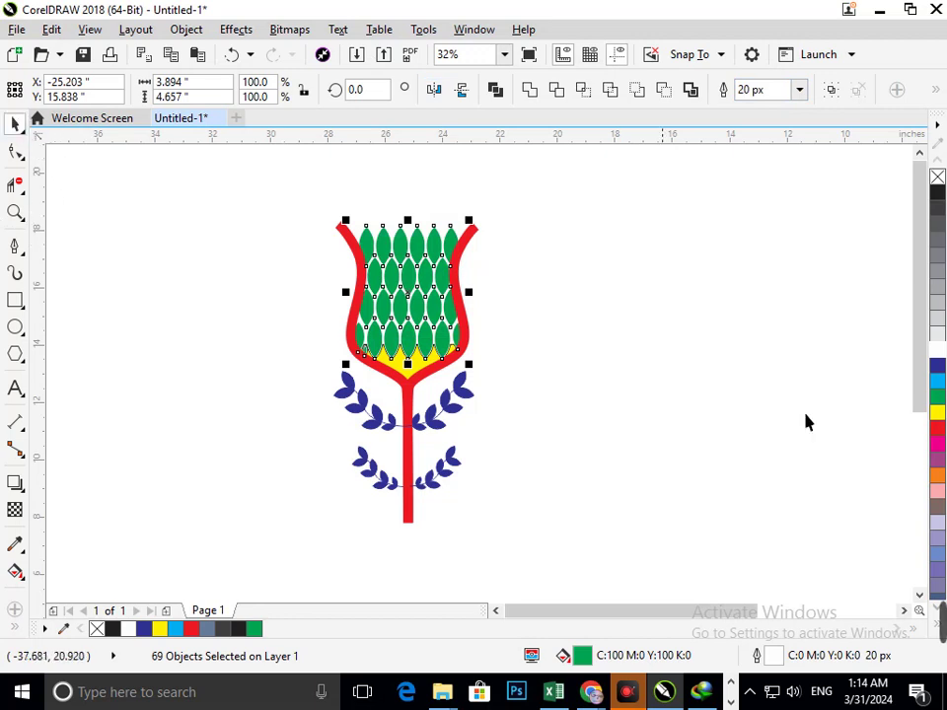
click(938, 427)
click(548, 468)
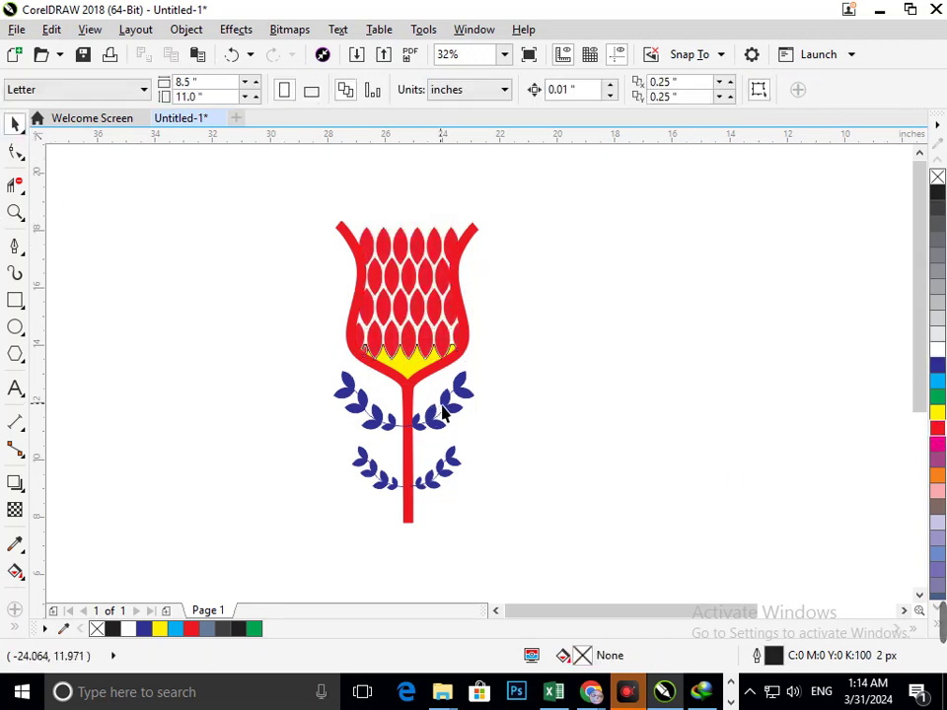
- Recolour all four leafy branches green
drag(441, 478, 387, 478)
shift+click(383, 477)
shift+click(462, 404)
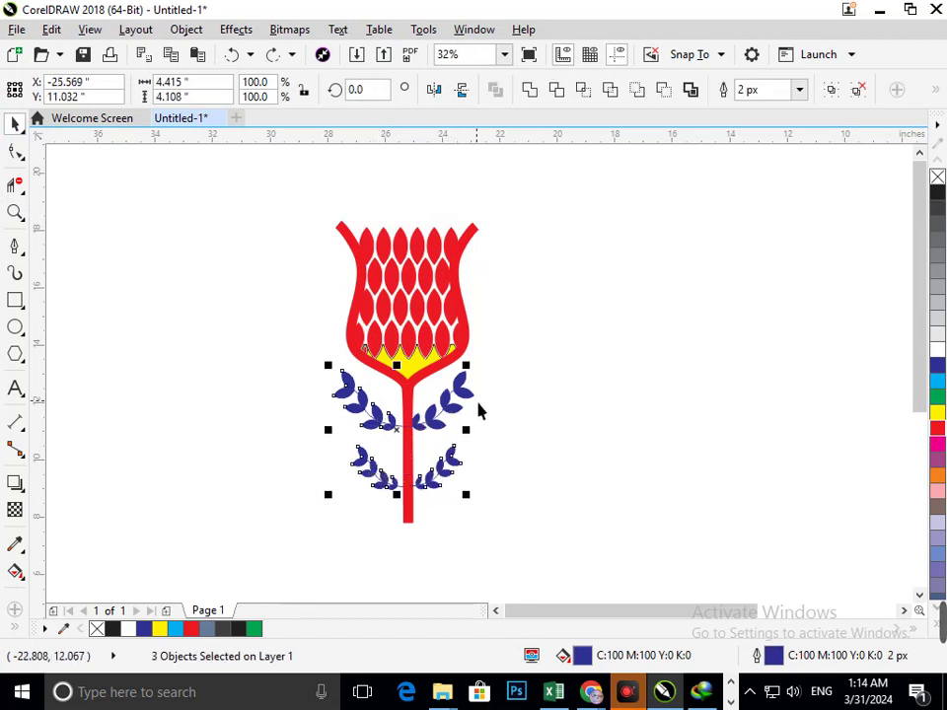
shift+click(456, 412)
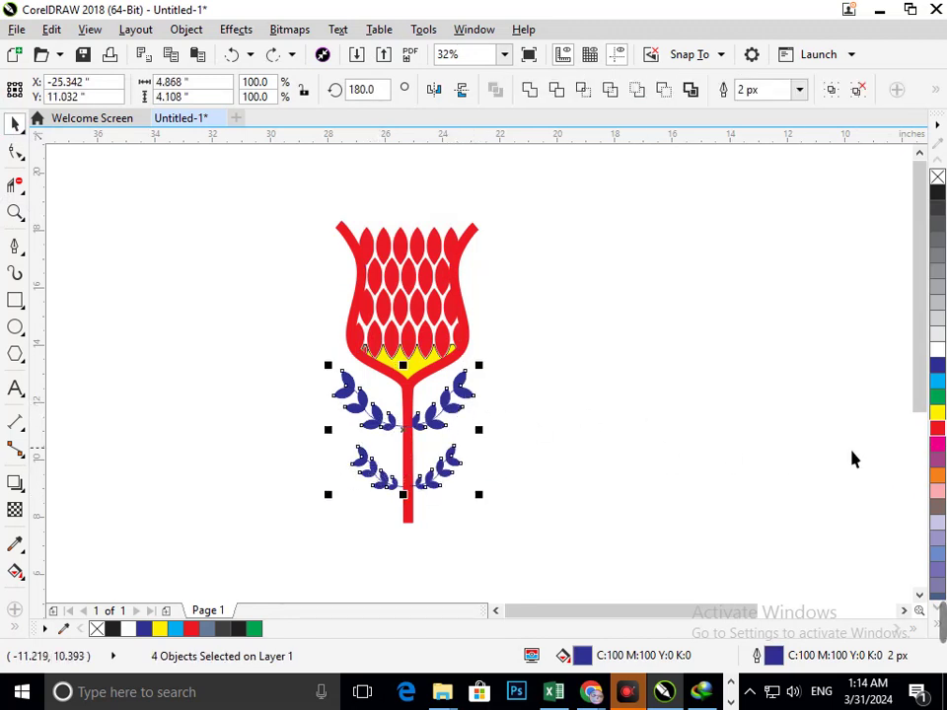
click(937, 395)
click(712, 471)
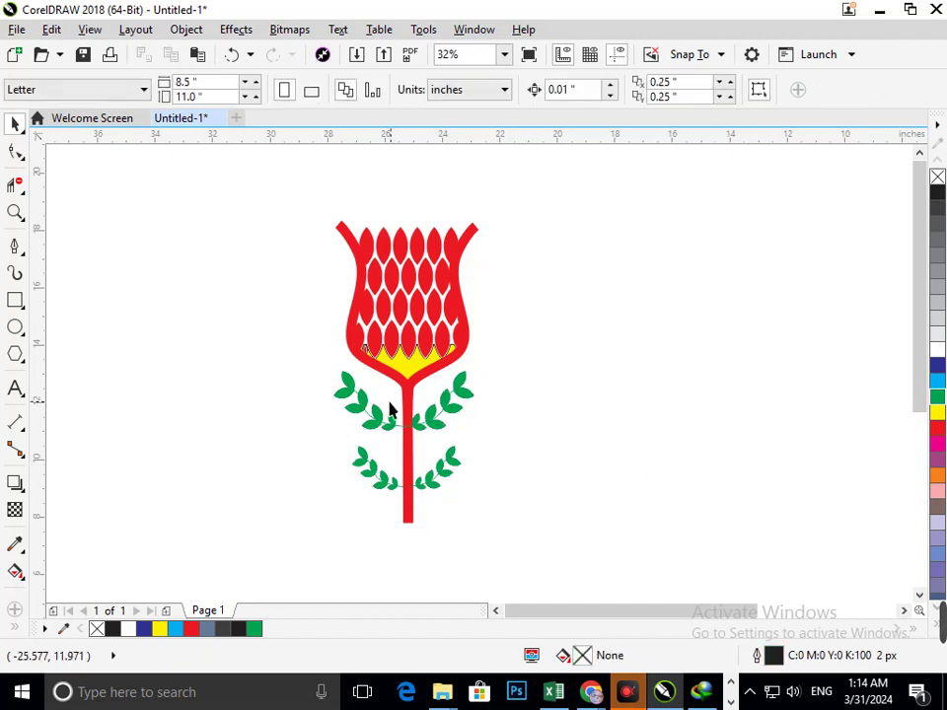
- Try a purple fill and a red fill on the base shape beneath the petals
click(412, 371)
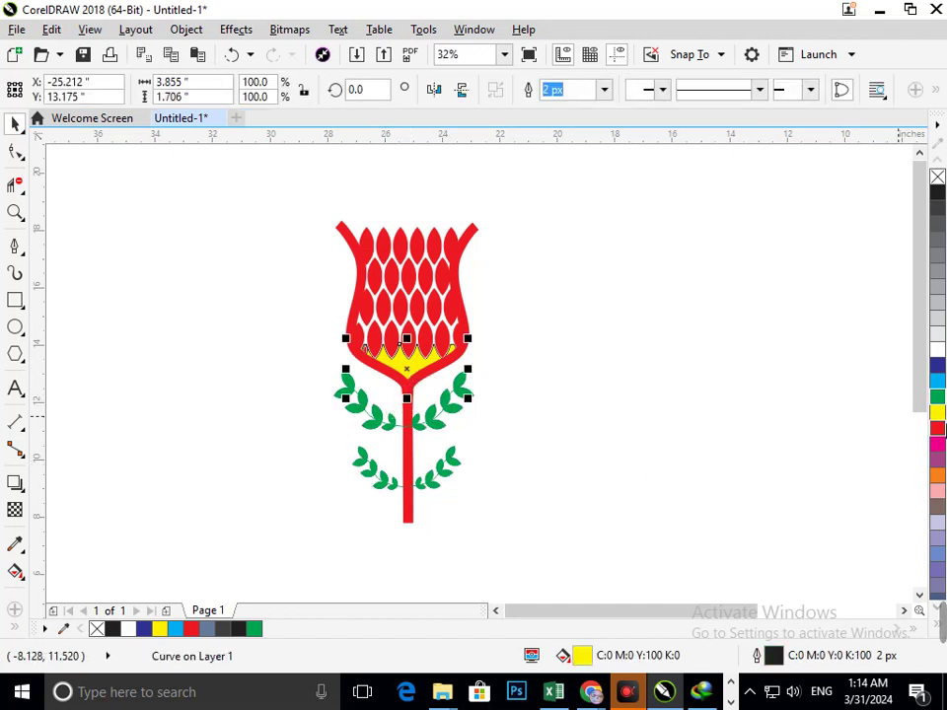
click(937, 462)
click(708, 492)
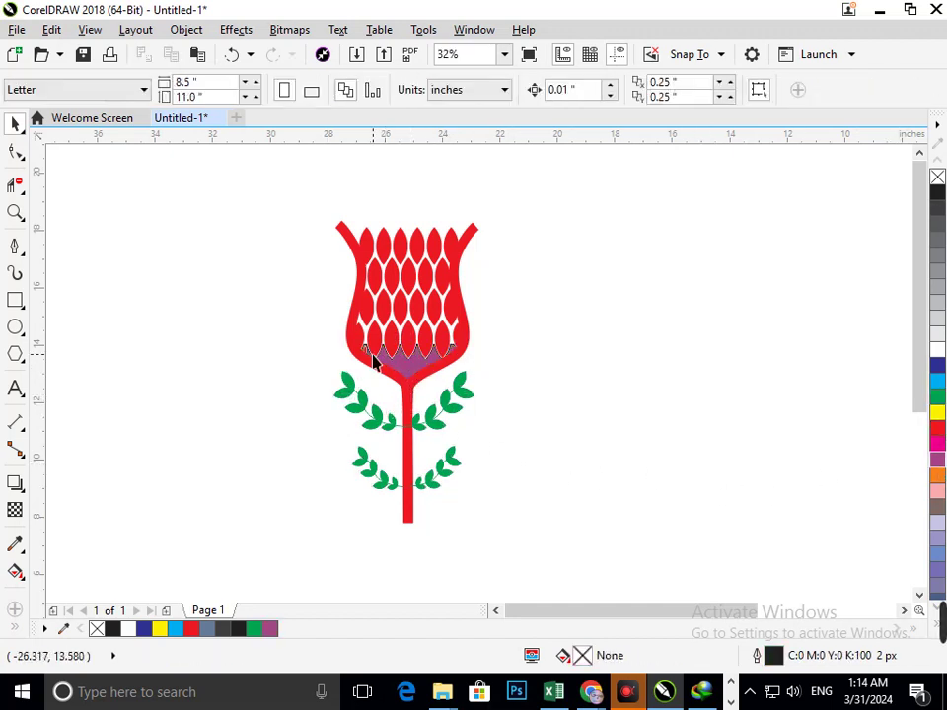
click(412, 375)
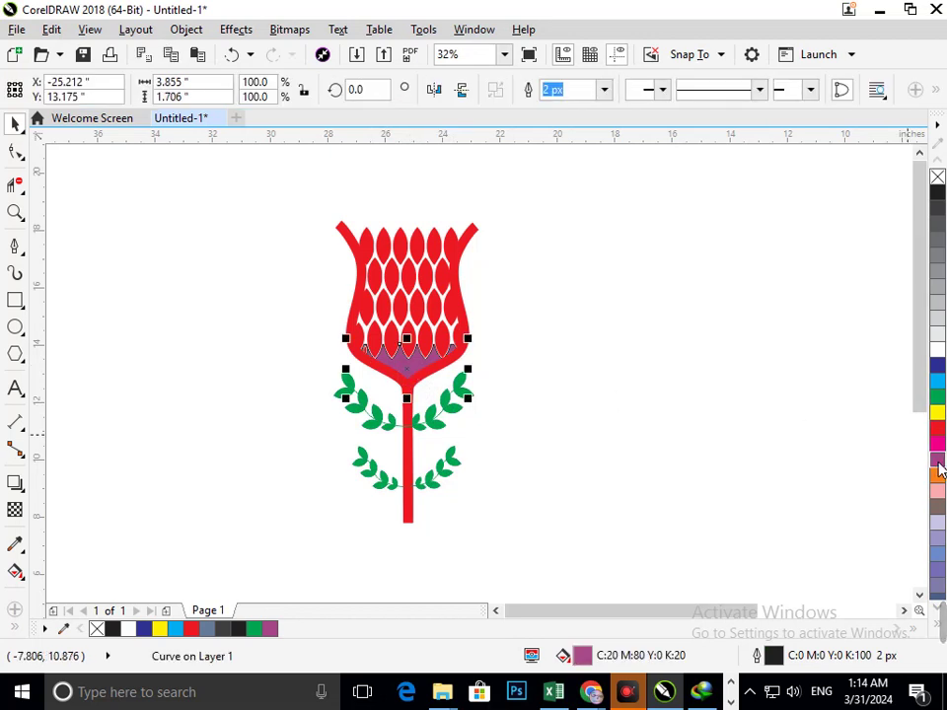
click(937, 428)
click(775, 448)
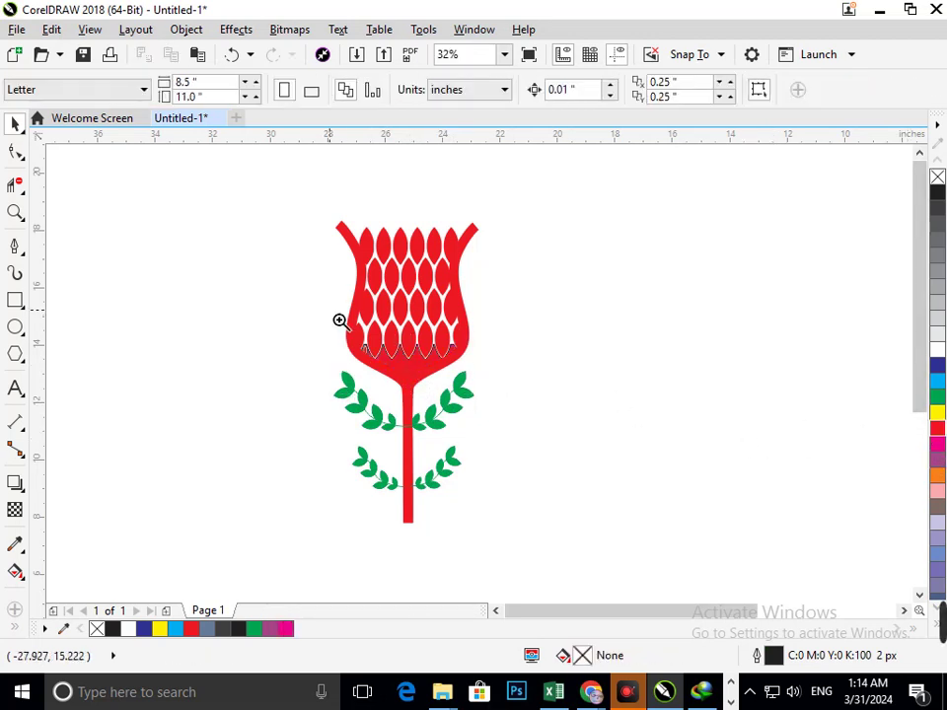
- Fill the base shape beneath the petals with yellow
key(F3)
drag(284, 368, 311, 390)
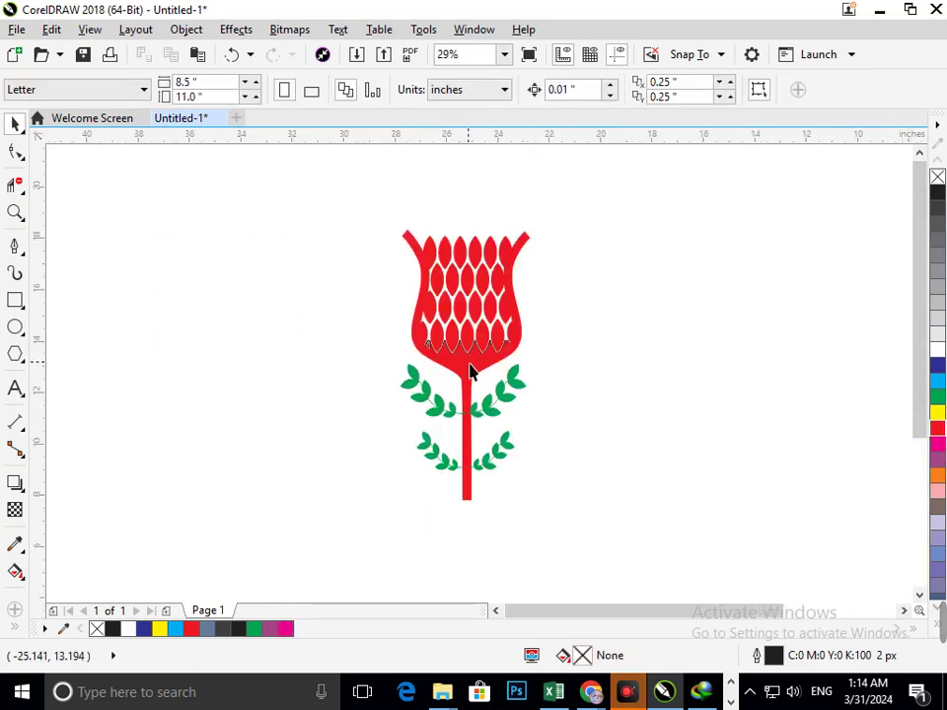
click(469, 363)
click(932, 415)
click(659, 491)
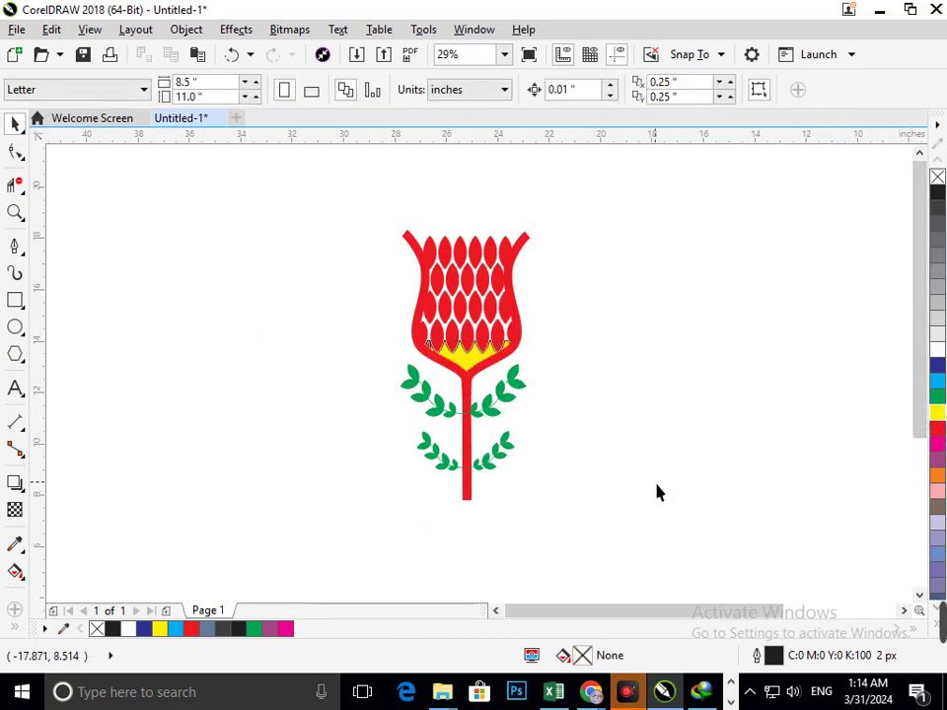
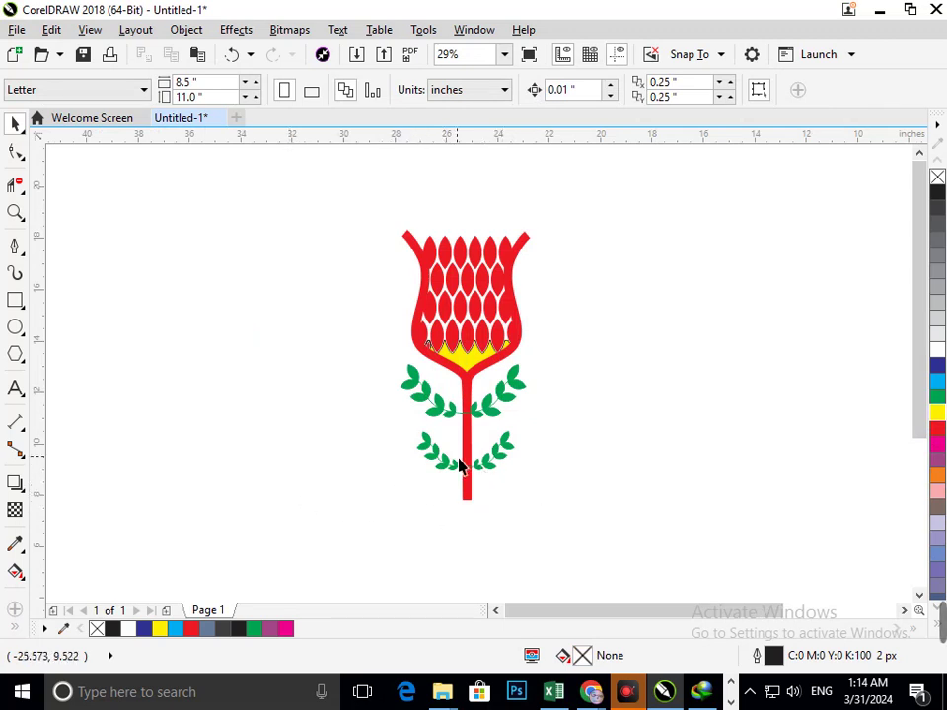
- Send the lower pair of leafy branches behind the red stem
scroll(506, 484, up, 4)
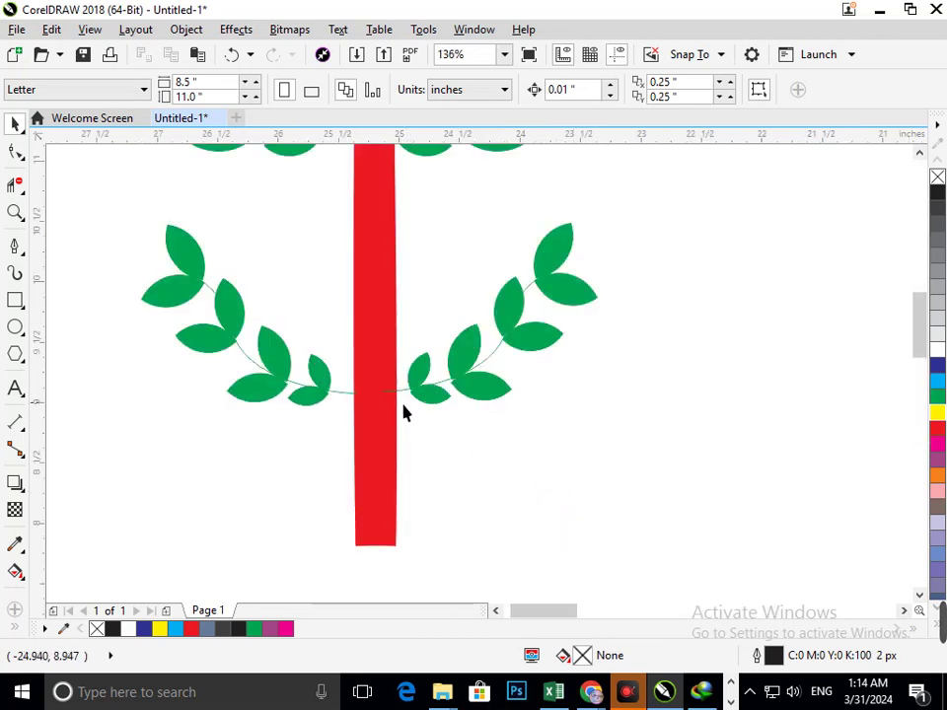
drag(419, 399, 444, 434)
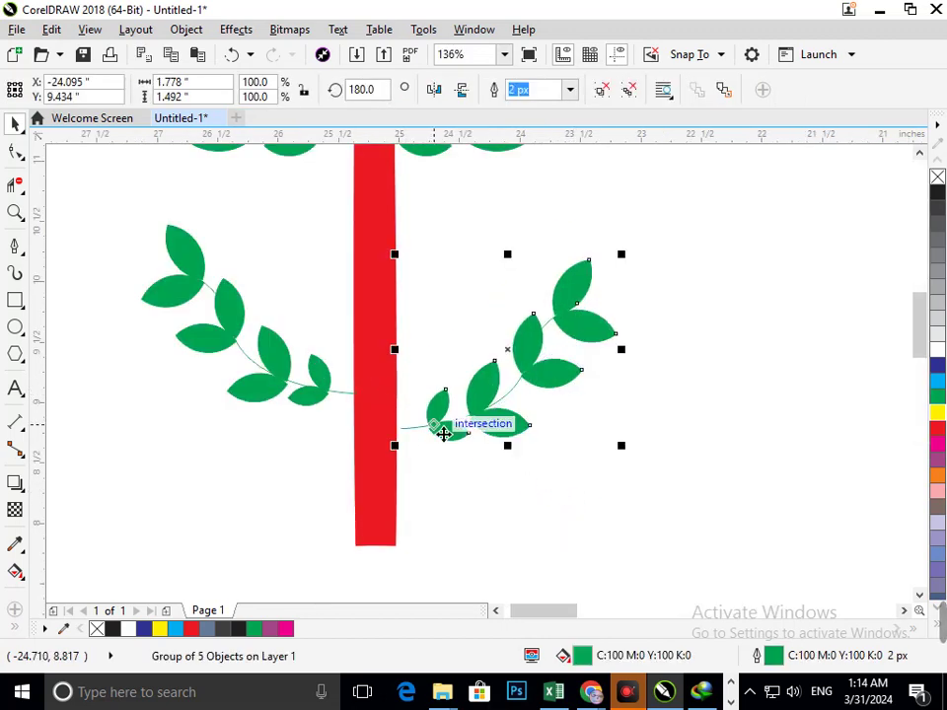
key(Escape)
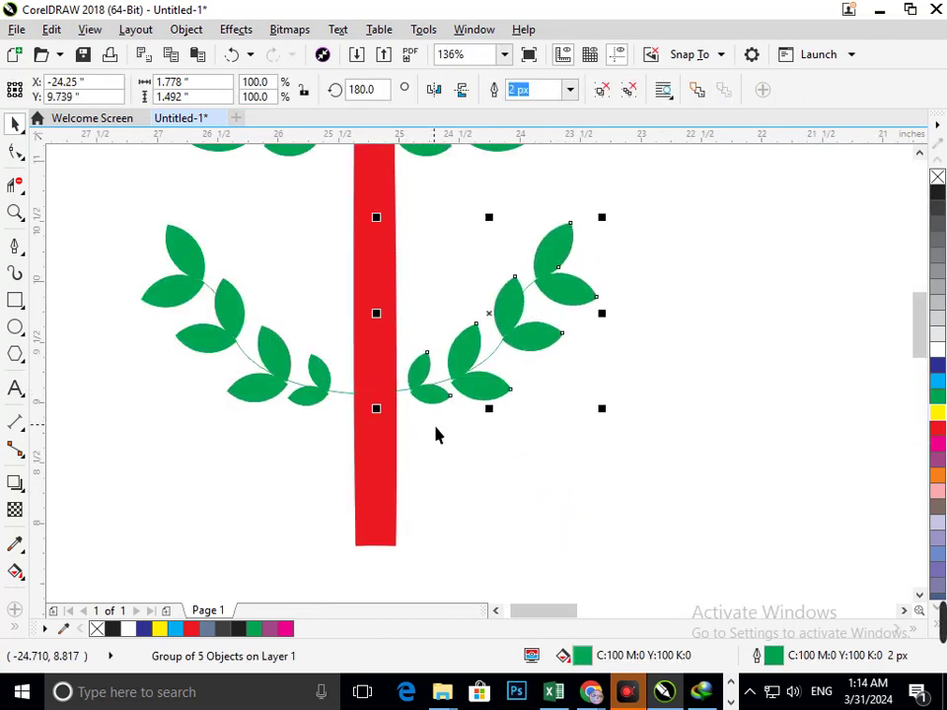
click(322, 391)
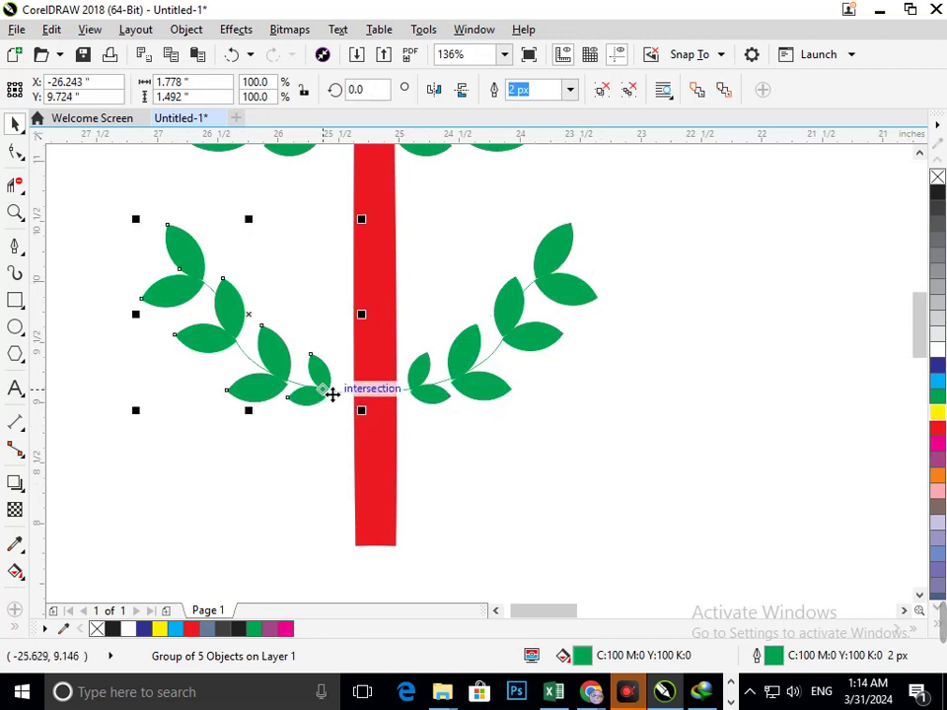
key(Escape)
scroll(477, 366, down, 5)
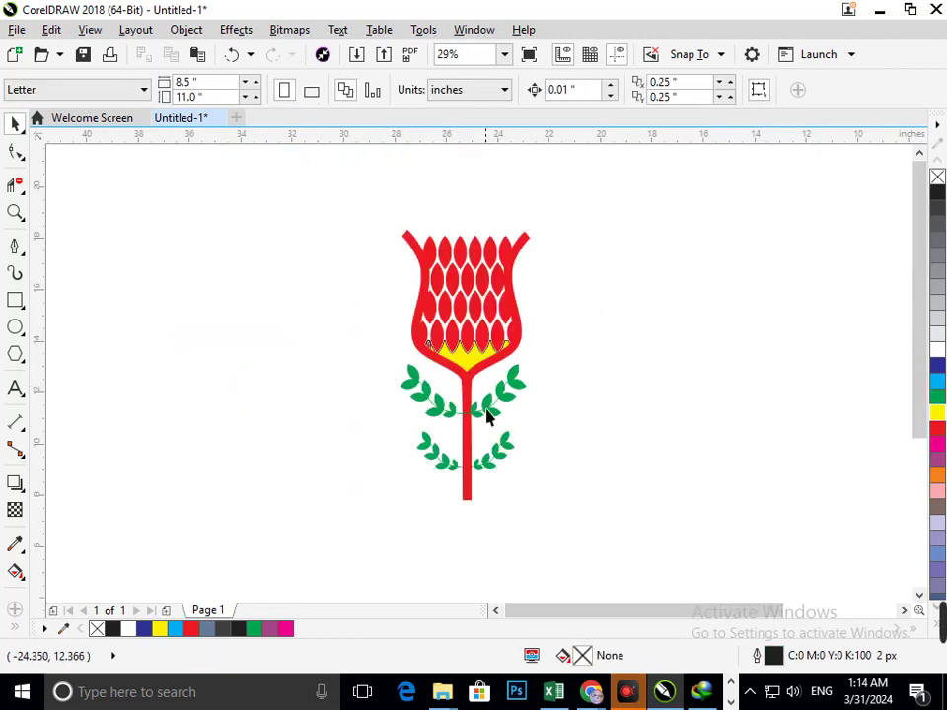
- Send the upper pair of leafy branches behind the red stem
drag(471, 419, 566, 464)
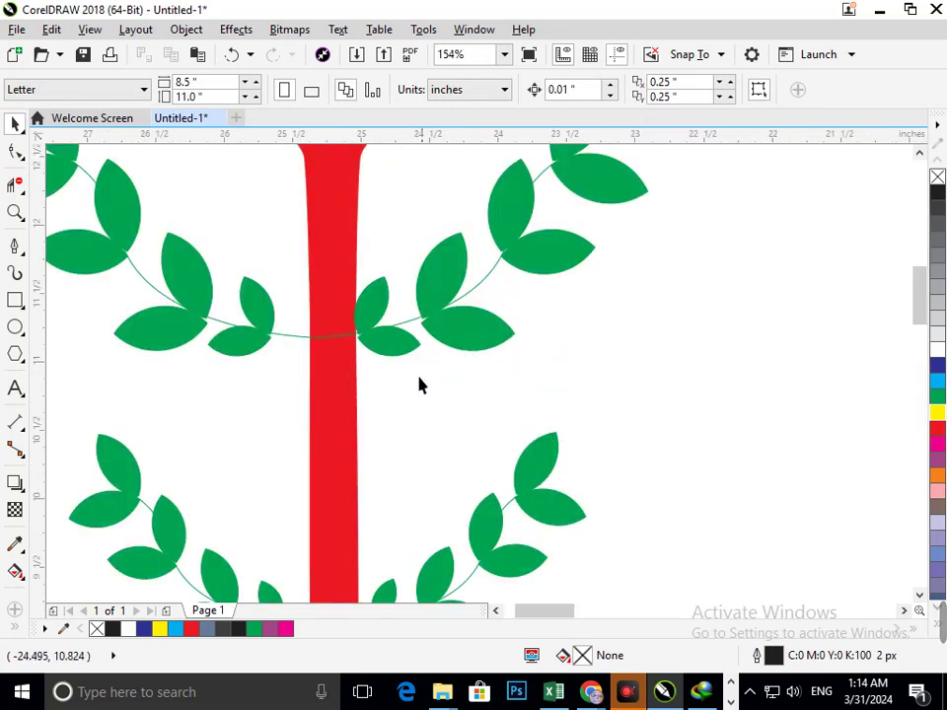
drag(390, 344, 401, 391)
key(ctrl+z)
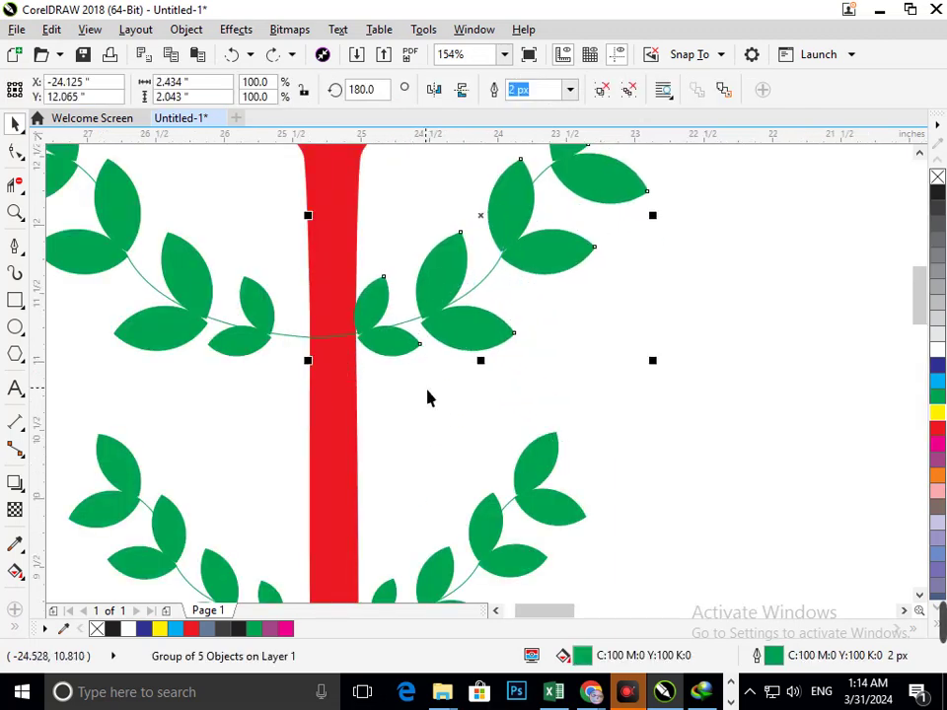
click(247, 346)
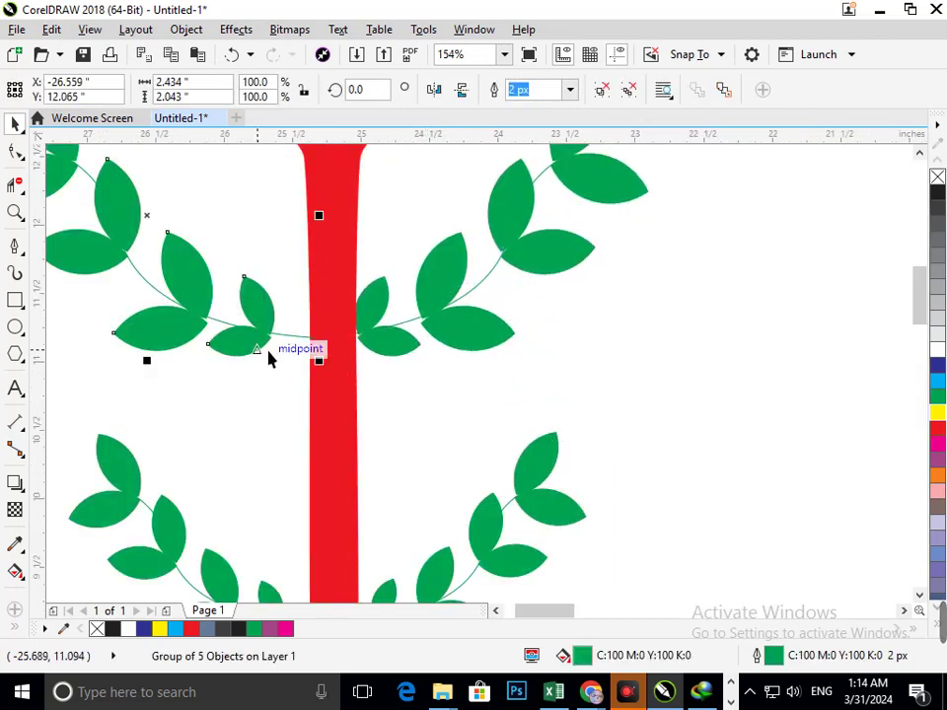
key(Escape)
scroll(442, 401, down, 5)
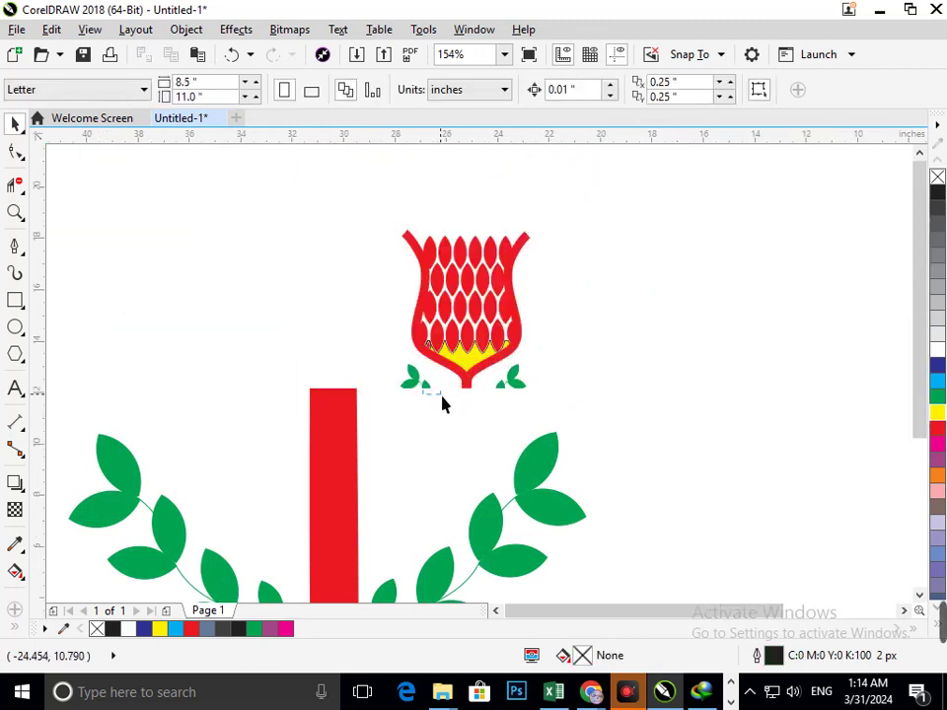
drag(485, 465, 483, 480)
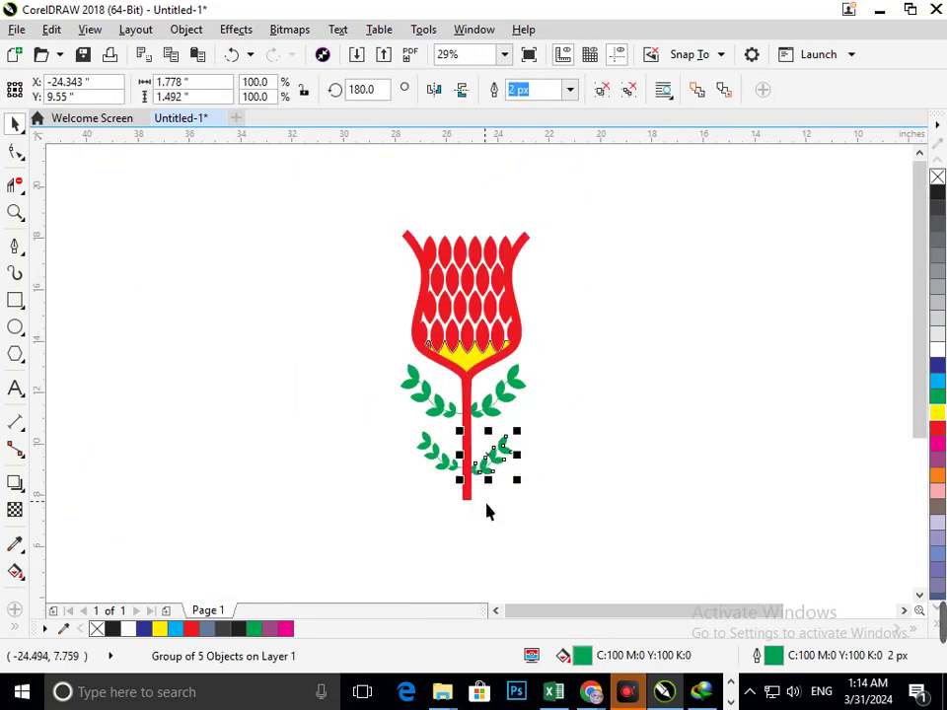
key(ctrl+z)
click(393, 439)
drag(542, 482, 537, 479)
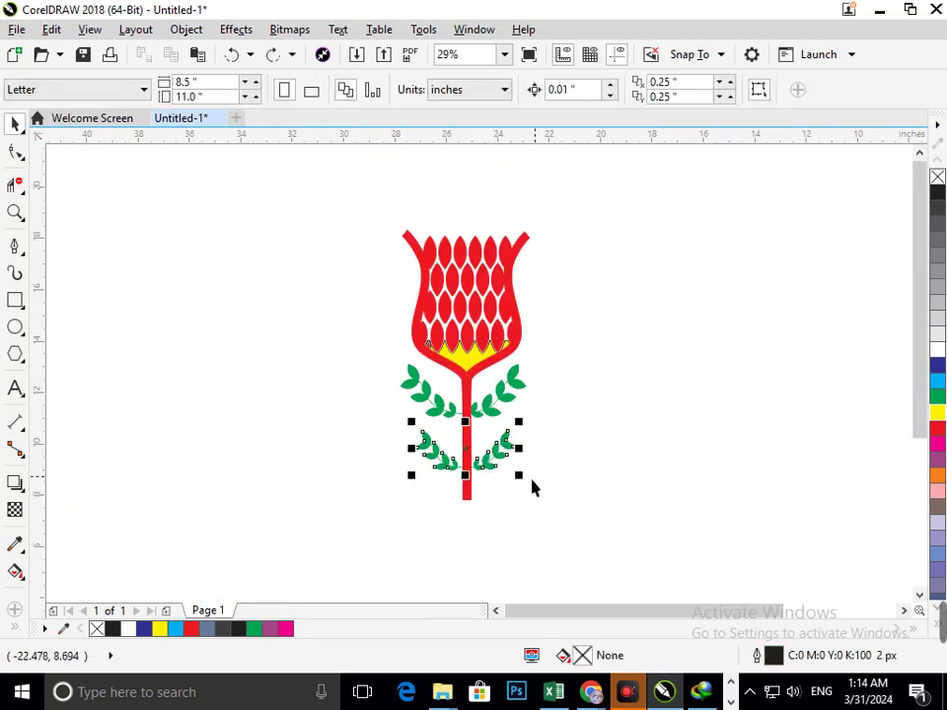
ctrl+click(481, 466)
click(520, 497)
click(411, 437)
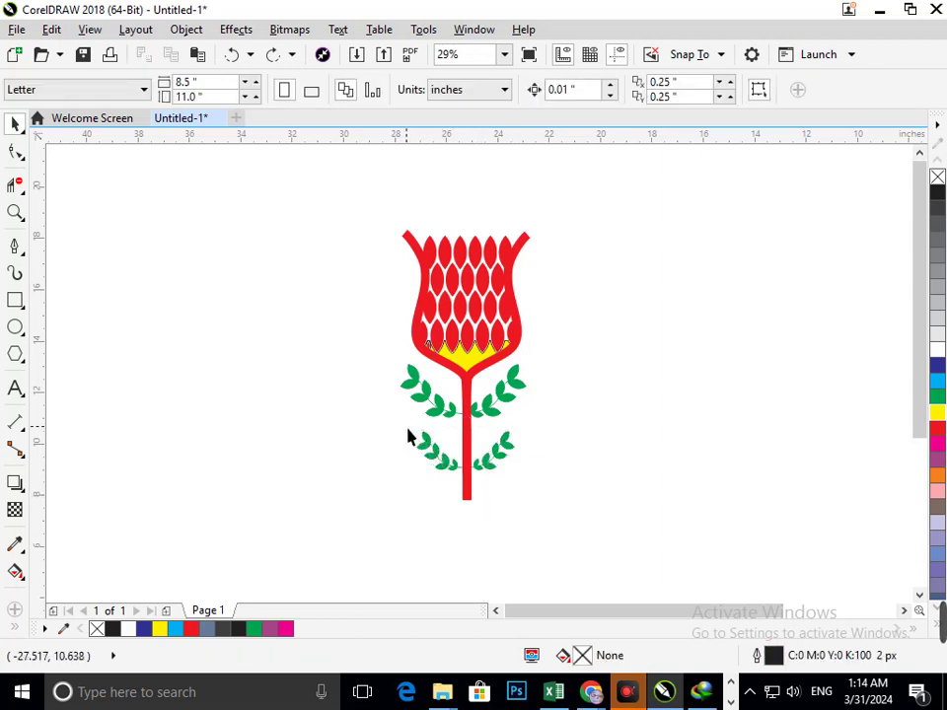
drag(524, 490, 523, 487)
ctrl+click(477, 490)
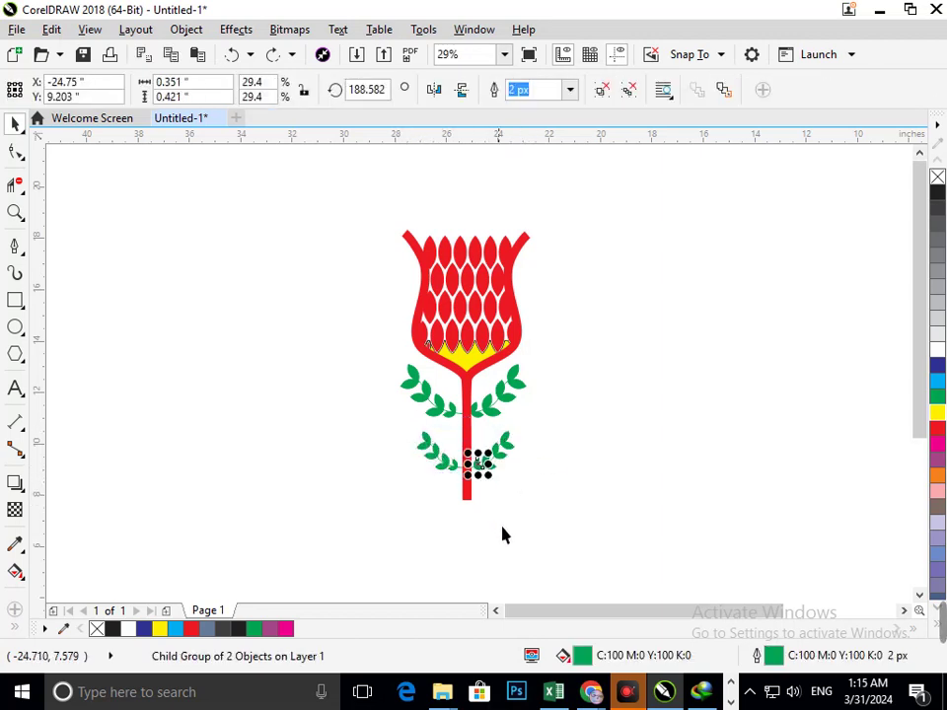
- Duplicate the lower left branch, scale the copy to about 59.8%, and place it against the stem's left side near its lower end
click(455, 478)
mouse_move(456, 479)
mouse_down()
mouse_move(454, 507)
mouse_move(454, 492)
mouse_up()
click(390, 426)
key(F2)
drag(370, 408, 495, 475)
click(572, 501)
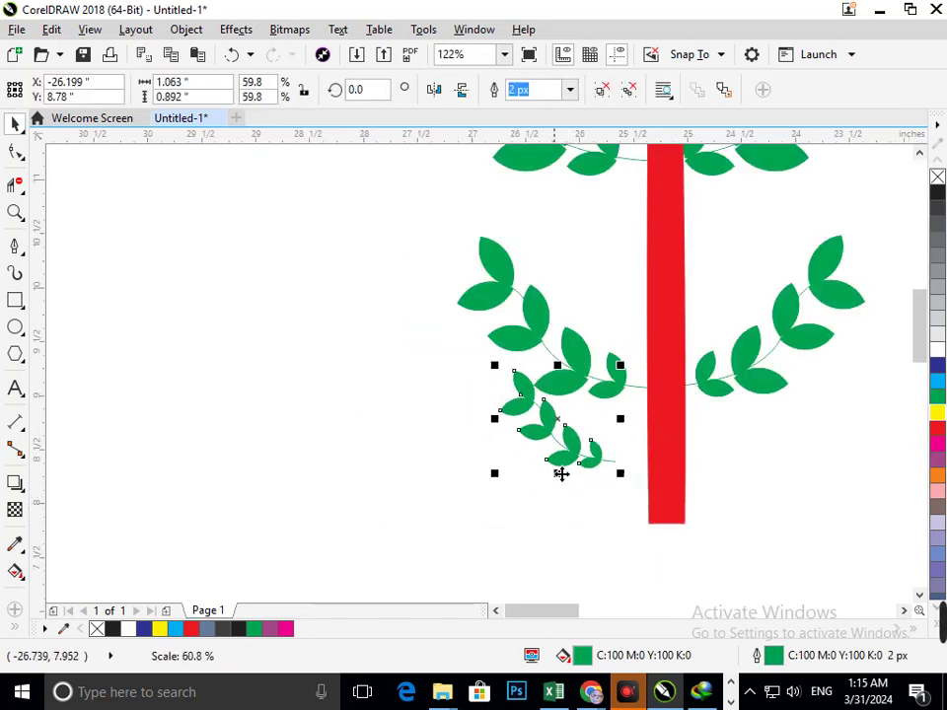
drag(560, 473, 594, 513)
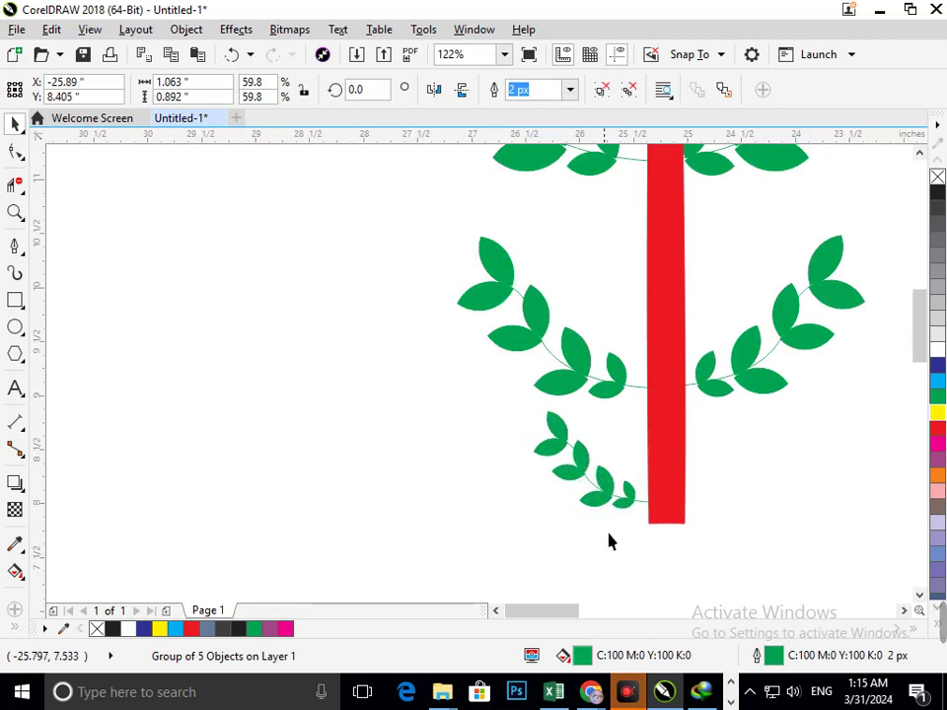
key(Escape)
key(F3)
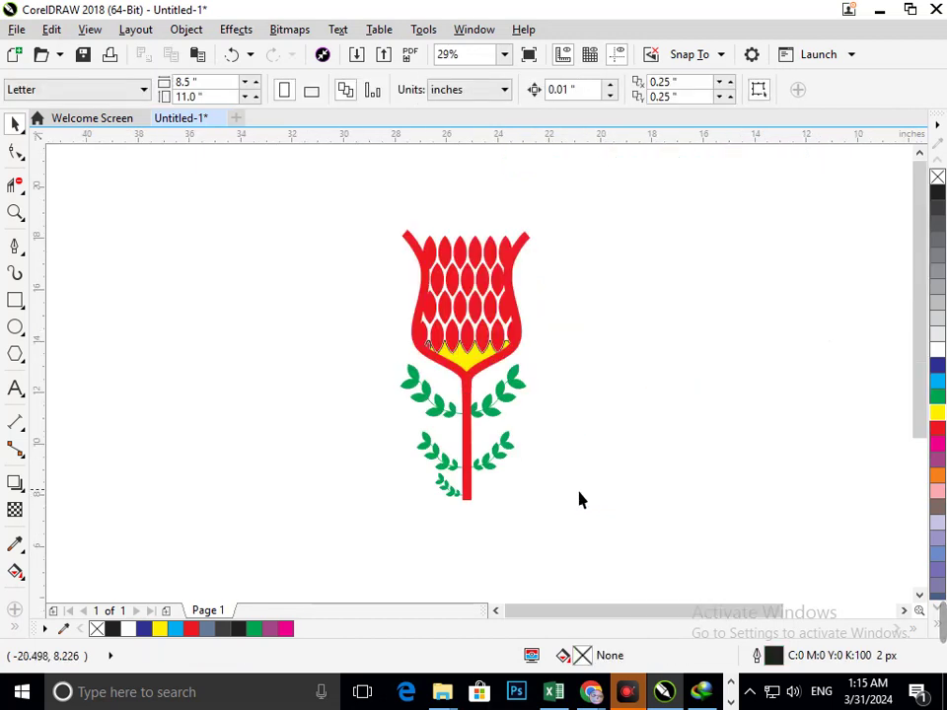
- Extend the stem straight down by moving the end node of the left outline curve to about an inch below the smallest branch
click(470, 498)
click(16, 153)
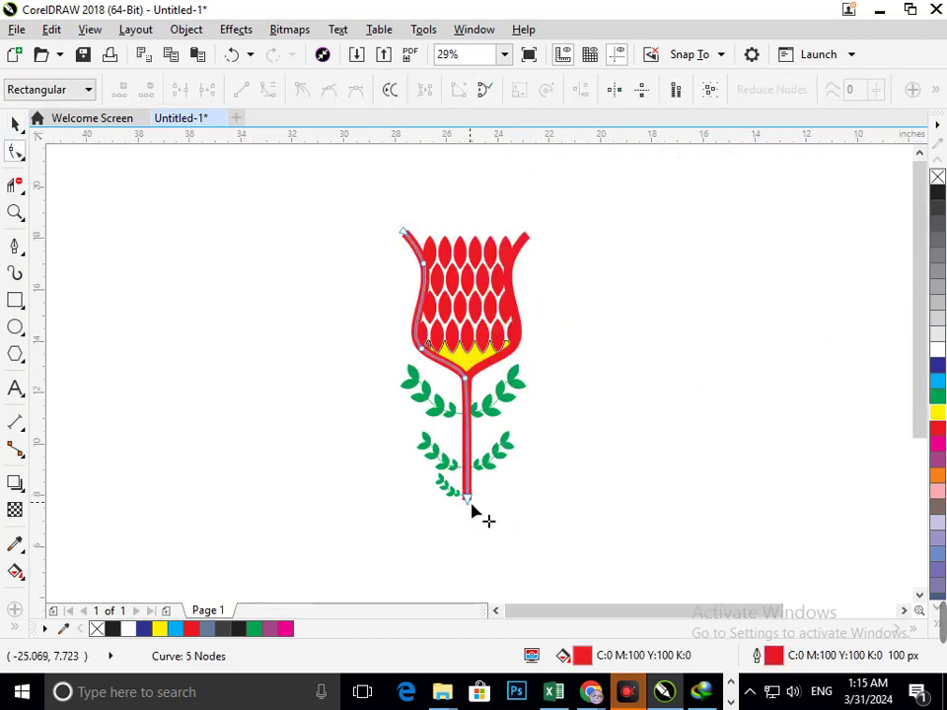
drag(469, 503, 470, 529)
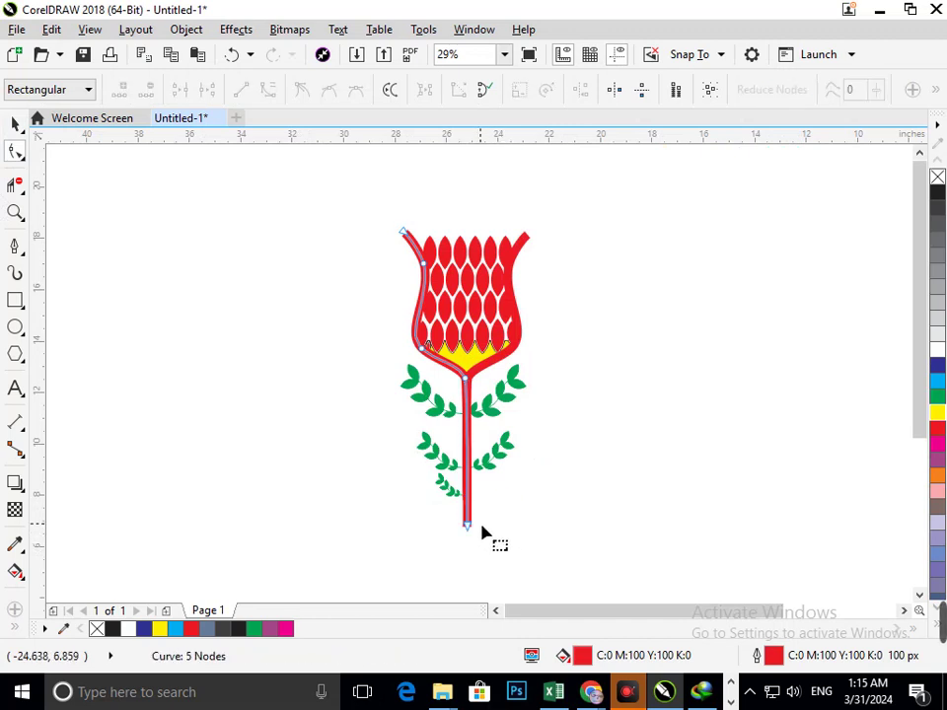
- Add a mirrored copy of the smallest branch on the opposite side of the stem
drag(412, 448, 534, 530)
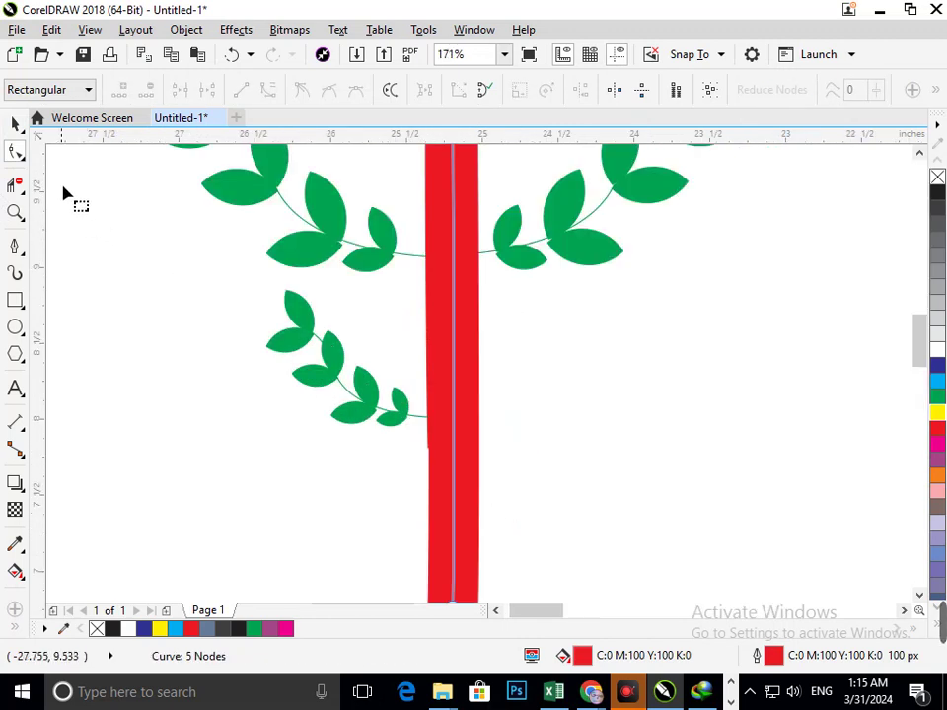
click(15, 126)
click(178, 327)
drag(311, 353, 504, 426)
key(ctrl+z)
click(266, 367)
click(278, 359)
click(523, 437)
key(F3)
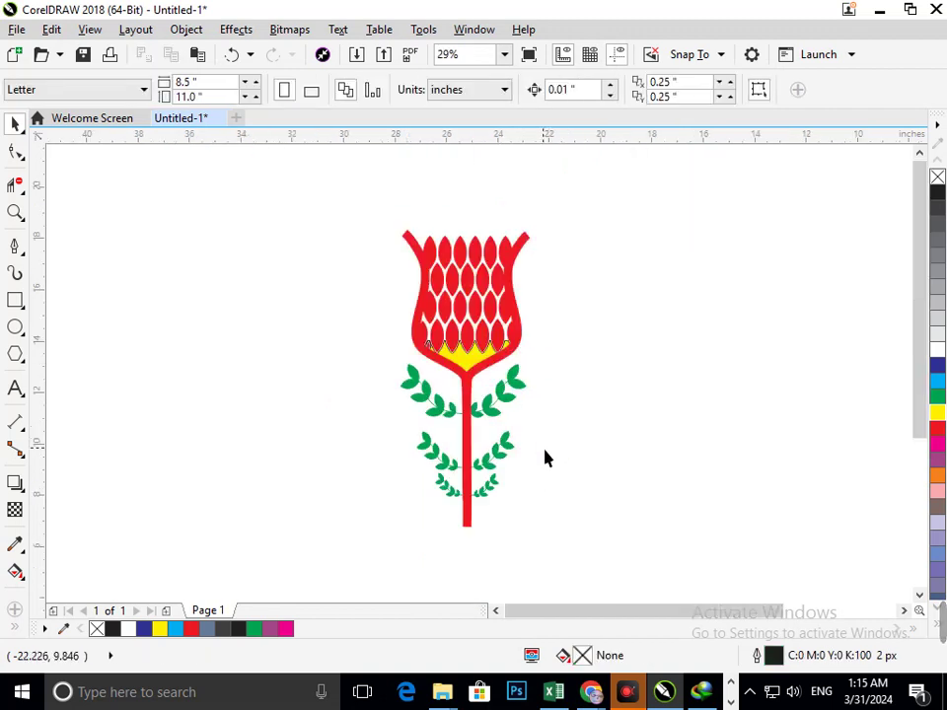
- Move the middle pair of leafy branches straight up by 0.4 inches
click(492, 464)
shift+click(445, 454)
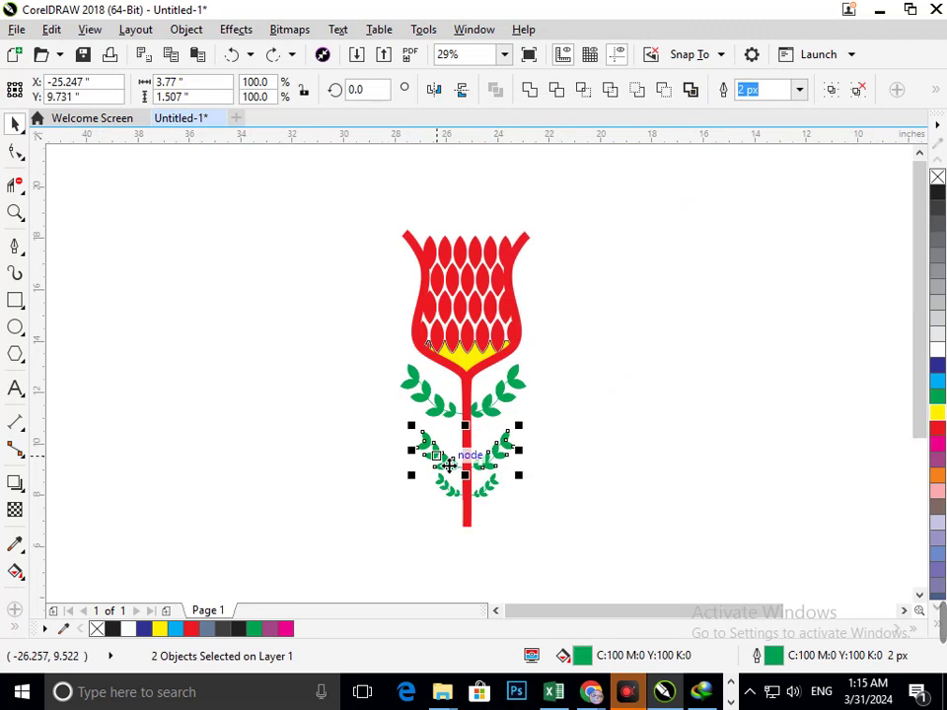
key(Up)
key(Up)
key(Up)
key(Up)
key(Up)
key(Up)
key(Up)
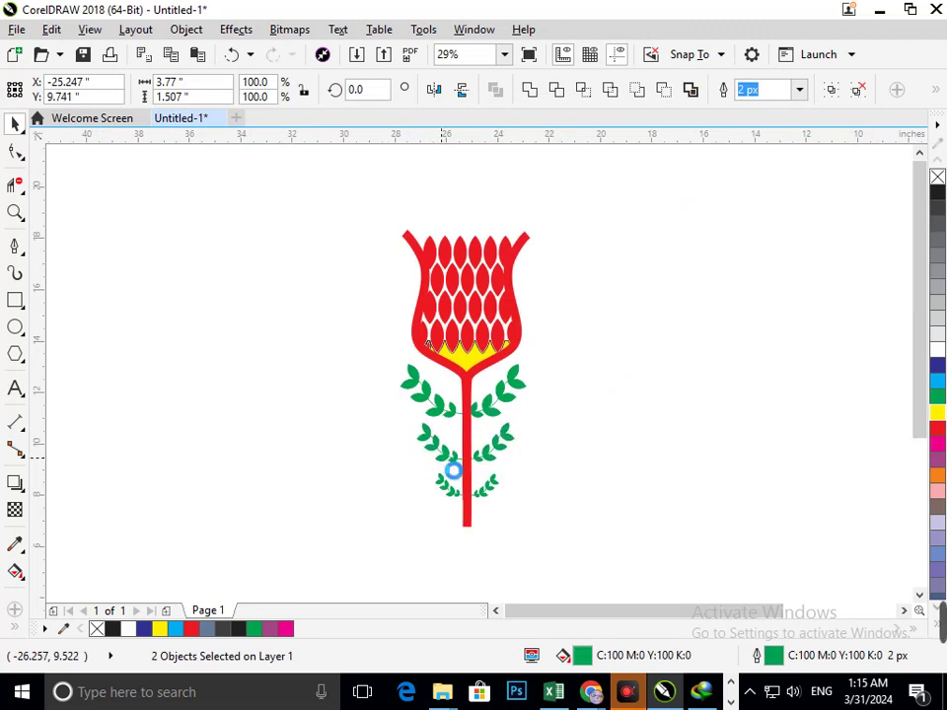
key(Up)
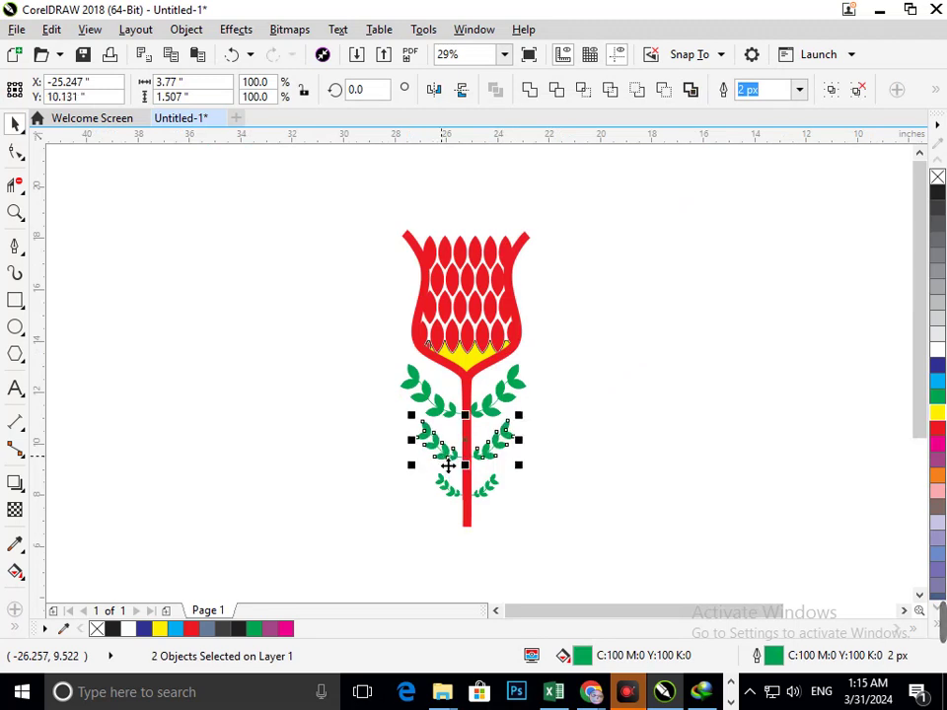
click(669, 528)
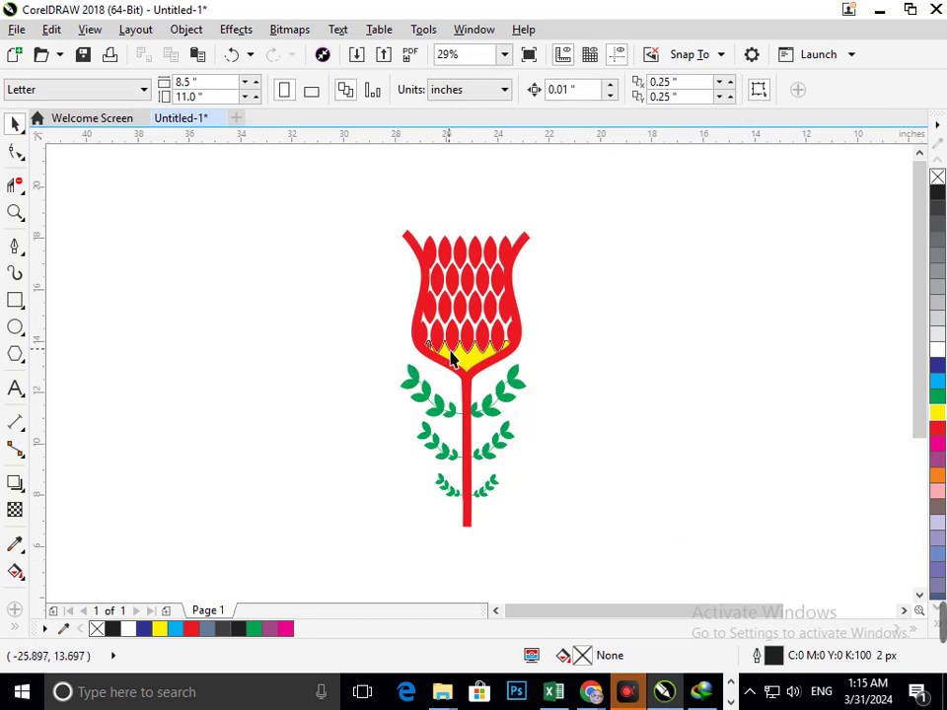
- Try purple on both curves of the flower outline and stem, and undo the recolouring
scroll(453, 358, up, 5)
scroll(414, 412, down, 5)
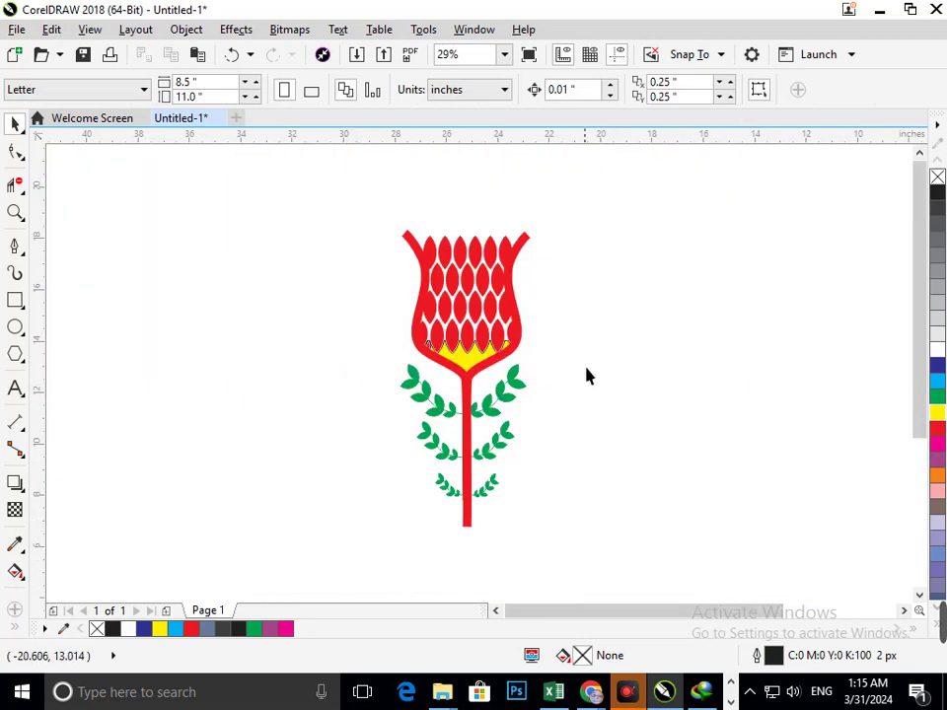
click(525, 255)
click(937, 463)
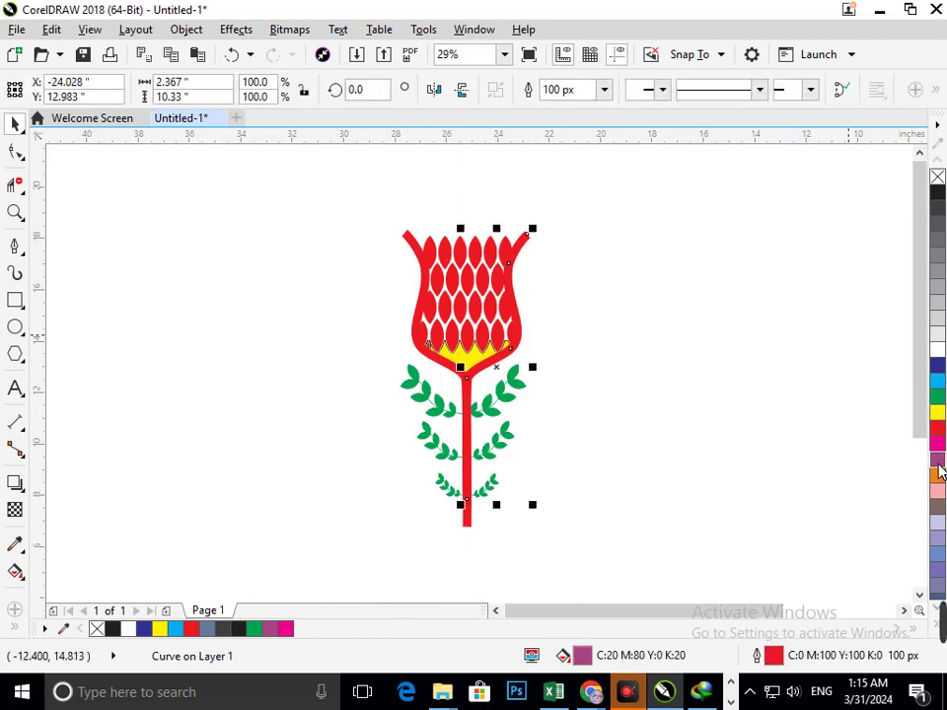
right_click(938, 467)
click(759, 482)
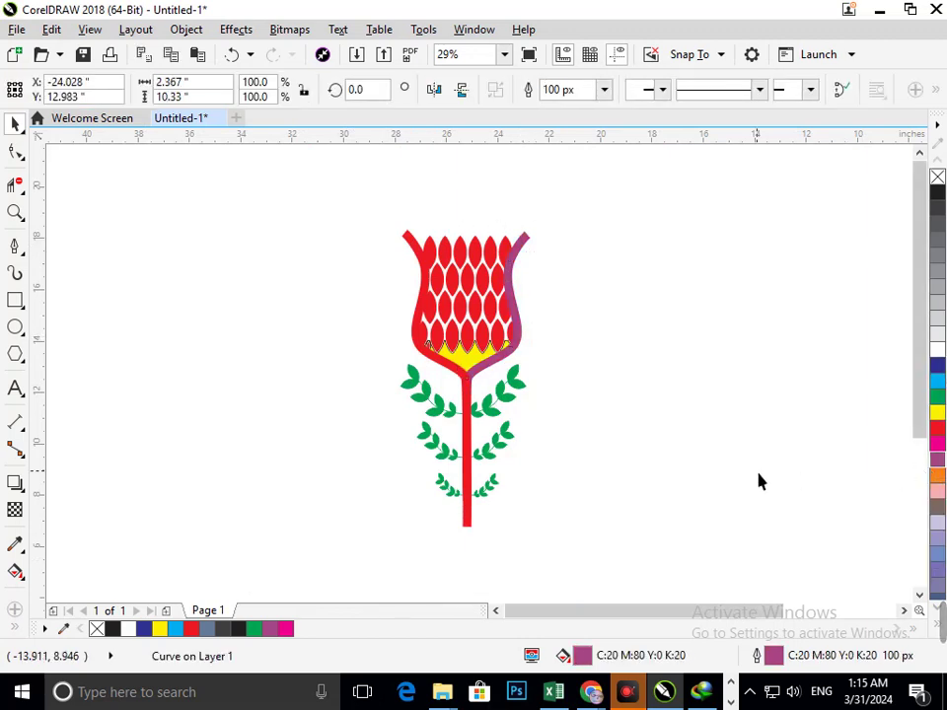
click(421, 328)
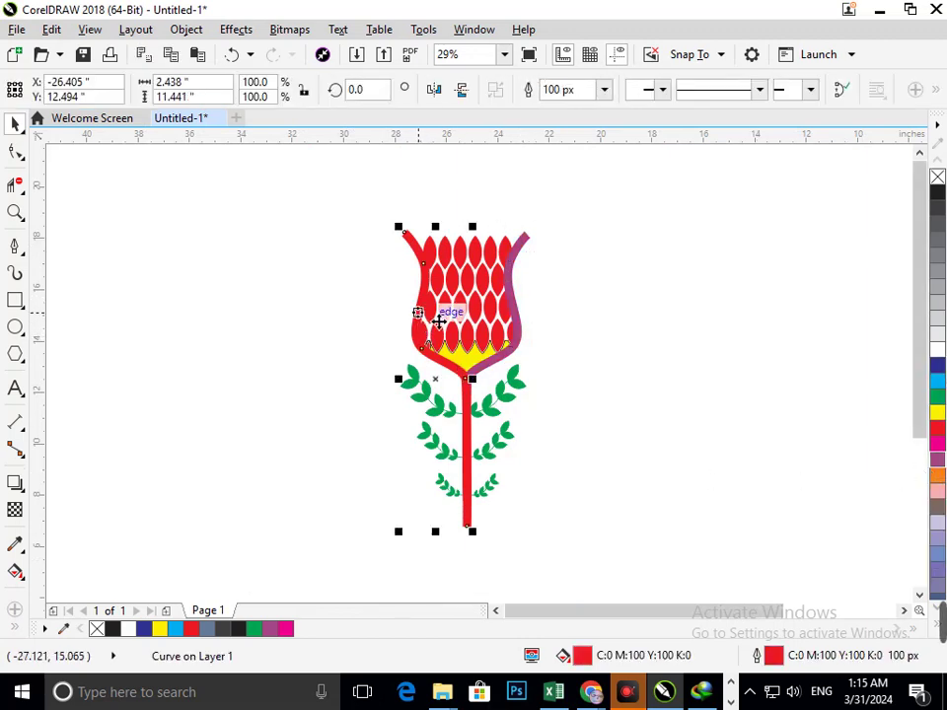
click(937, 459)
click(734, 435)
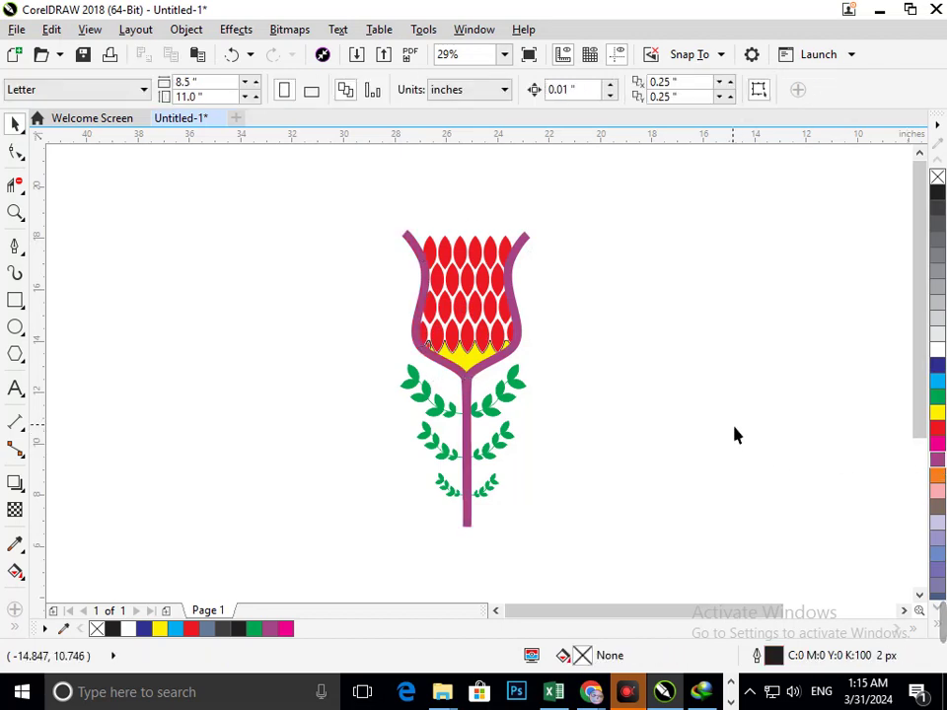
key(ctrl+z)
click(718, 439)
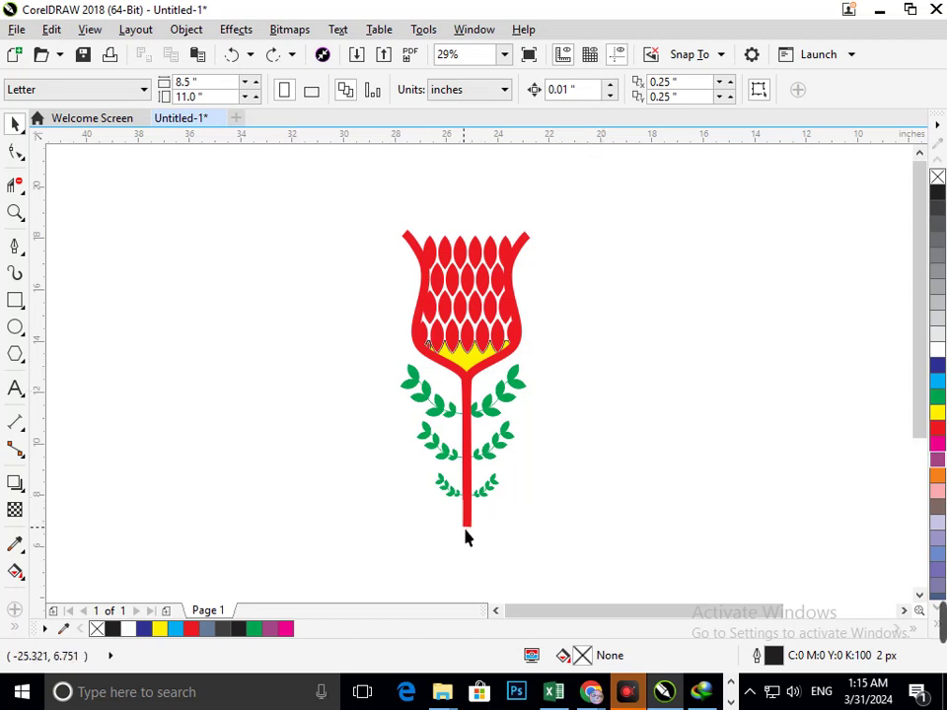
- Convert the left outline curve's stroke to an object and delete the middle node on the stem's bottom edge
scroll(460, 515, up, 5)
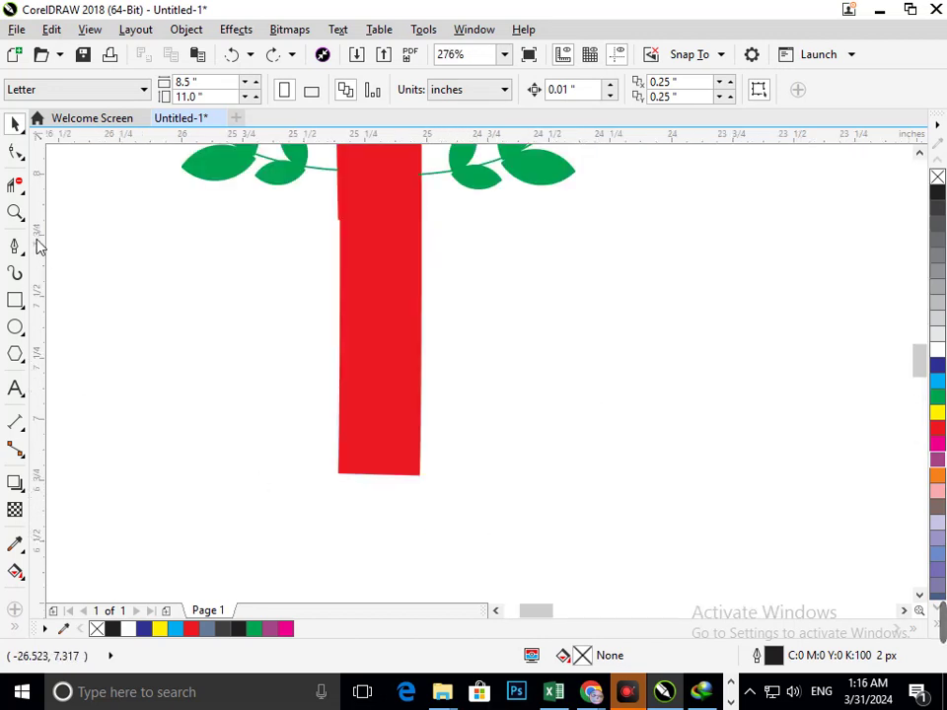
click(15, 151)
click(378, 467)
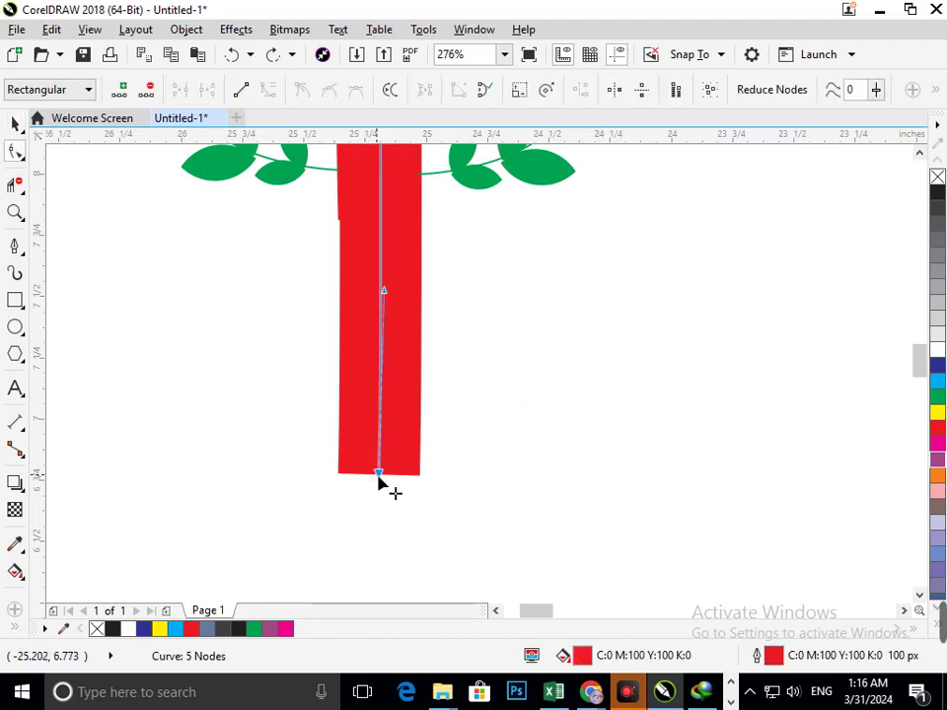
click(380, 480)
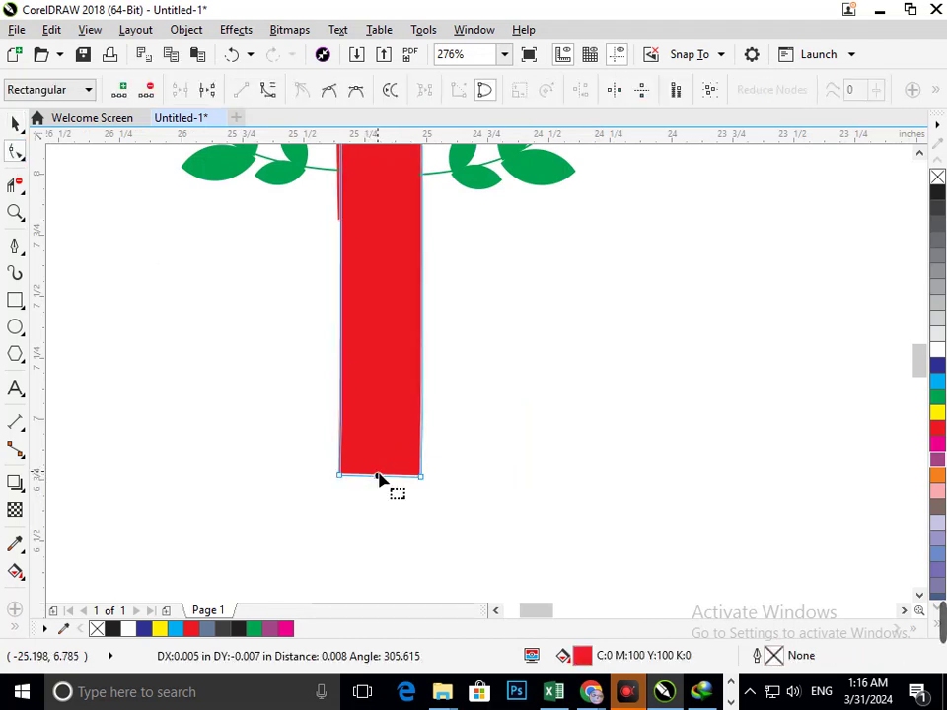
click(380, 479)
click(381, 481)
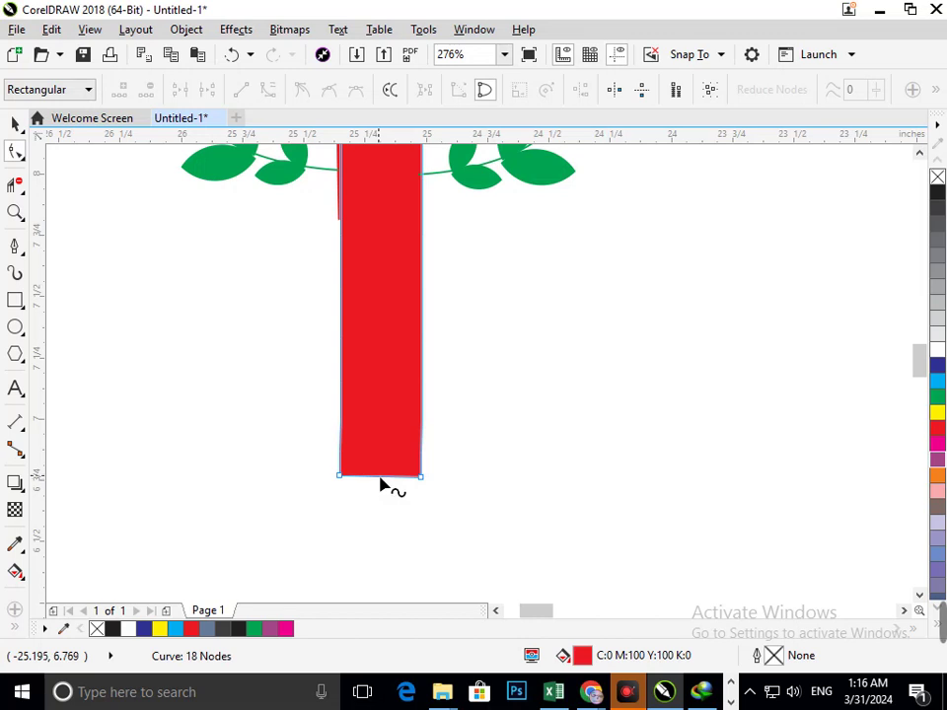
- Add a node at the middle of the stem's bottom edge and pull it straight down to form a short point
double_click(380, 480)
drag(381, 480, 380, 531)
drag(392, 439, 432, 491)
key(F4)
click(14, 125)
click(558, 399)
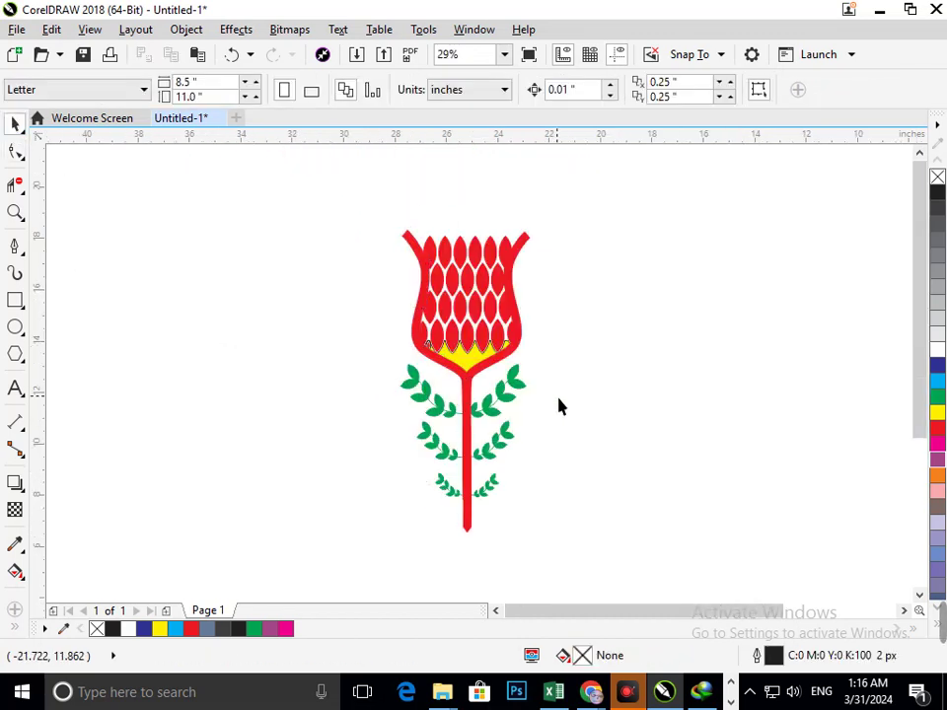
- Remove the black outline from the yellow base shape under the petals
scroll(522, 376, up, 5)
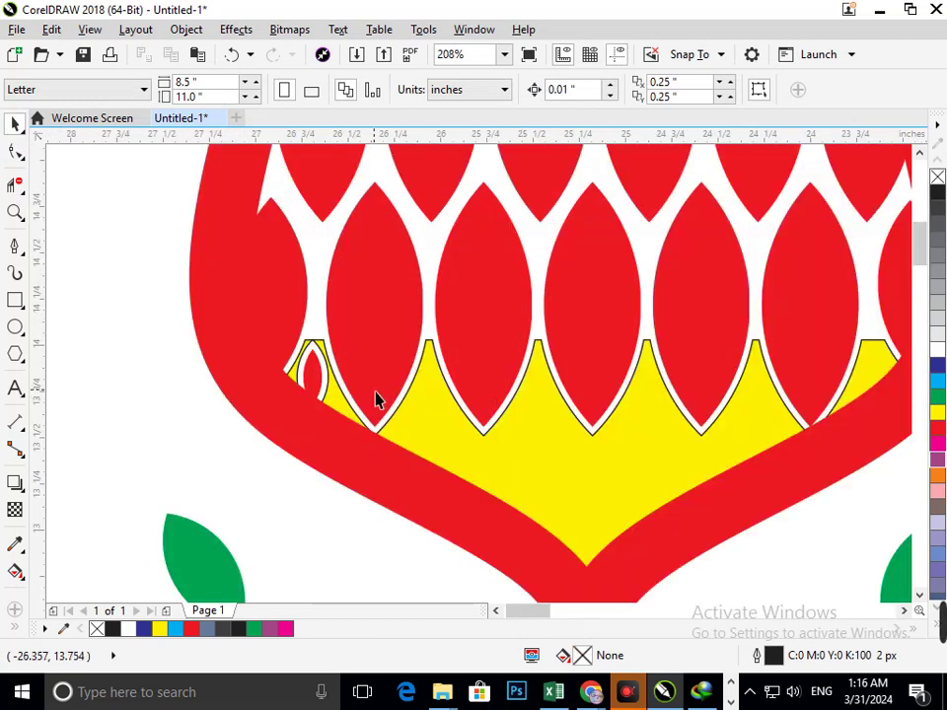
key(F4)
key(F2)
drag(342, 300, 574, 385)
drag(520, 450, 453, 456)
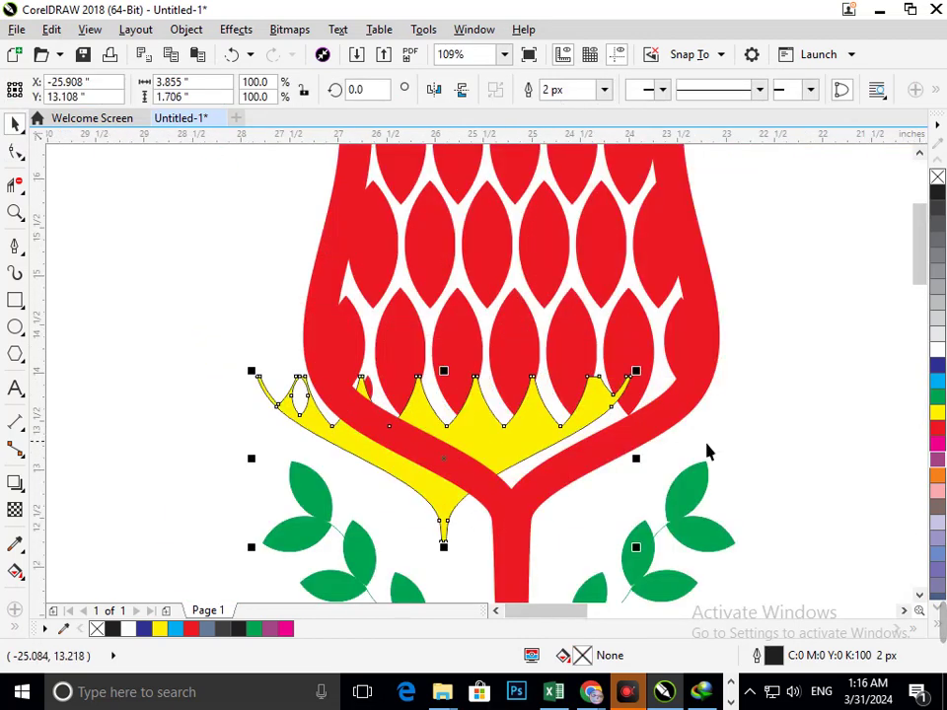
key(ctrl+z)
right_click(937, 178)
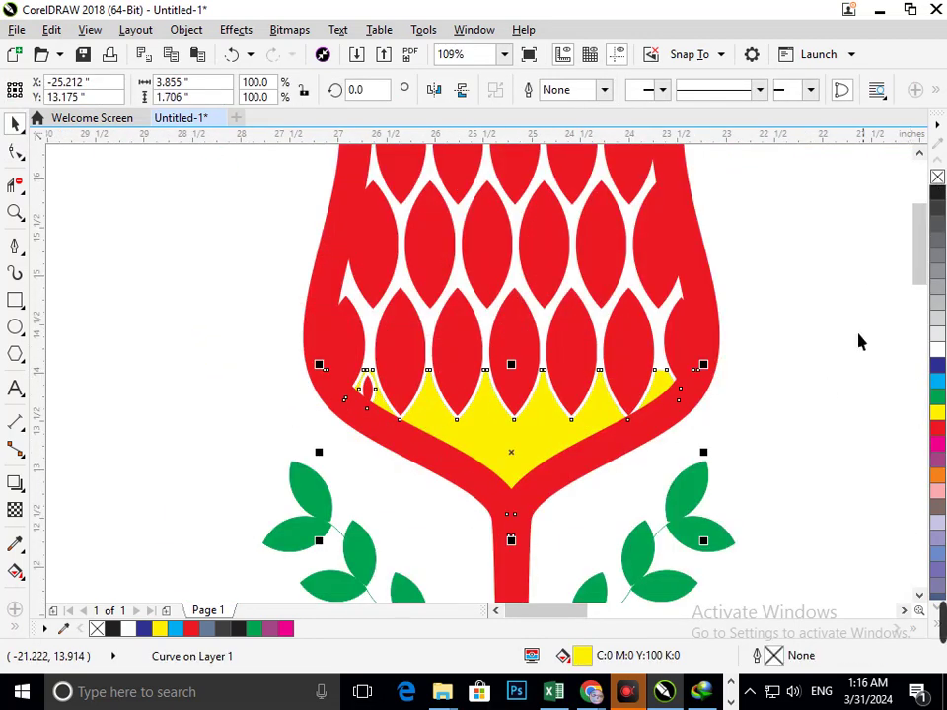
key(Escape)
key(F4)
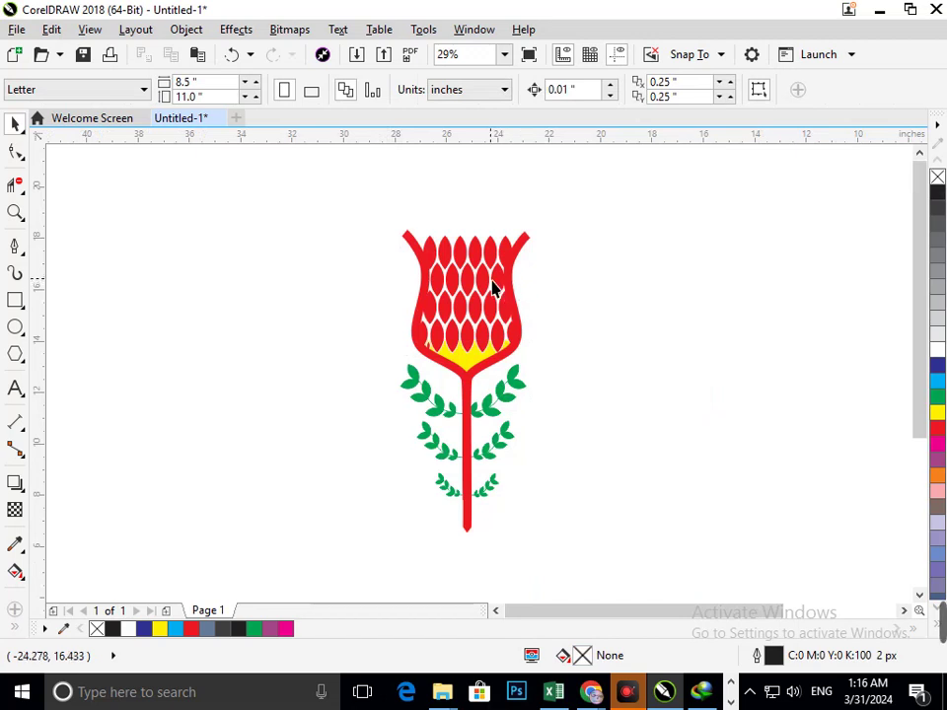
- Draw a rectangle about 6.84 by 5.76 inches over the flower head, fill it yellow and send it to the back
click(15, 300)
drag(376, 216, 552, 365)
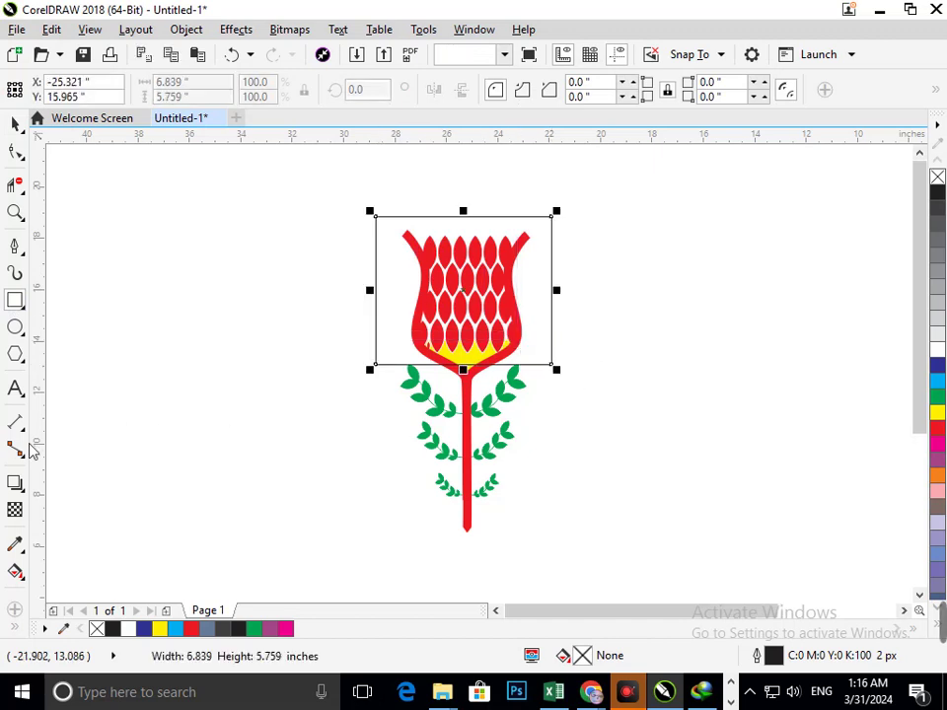
click(936, 415)
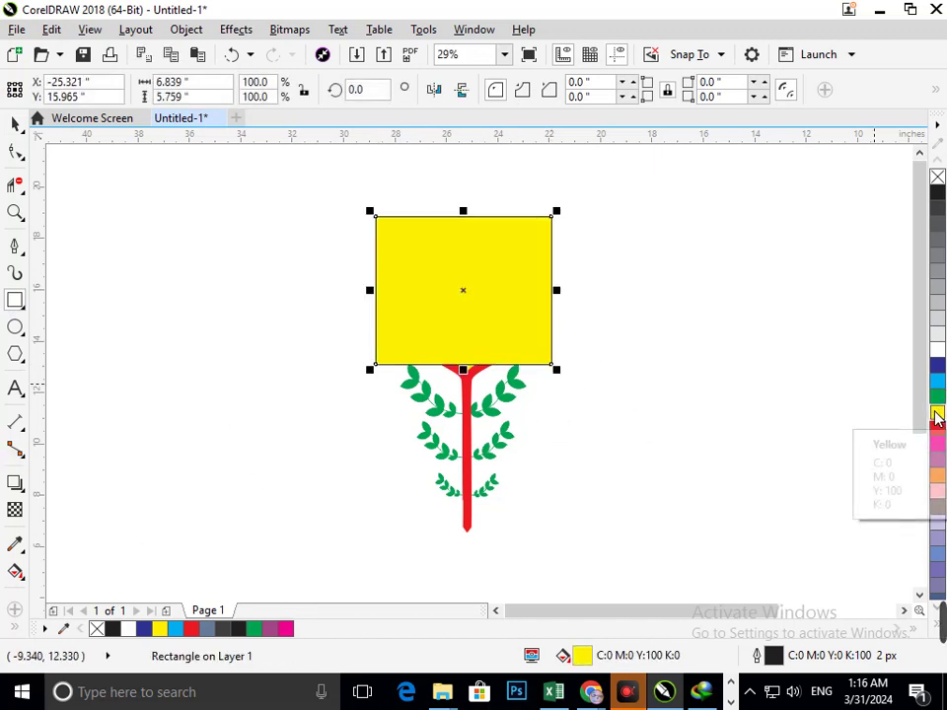
key(shift+Page_Down)
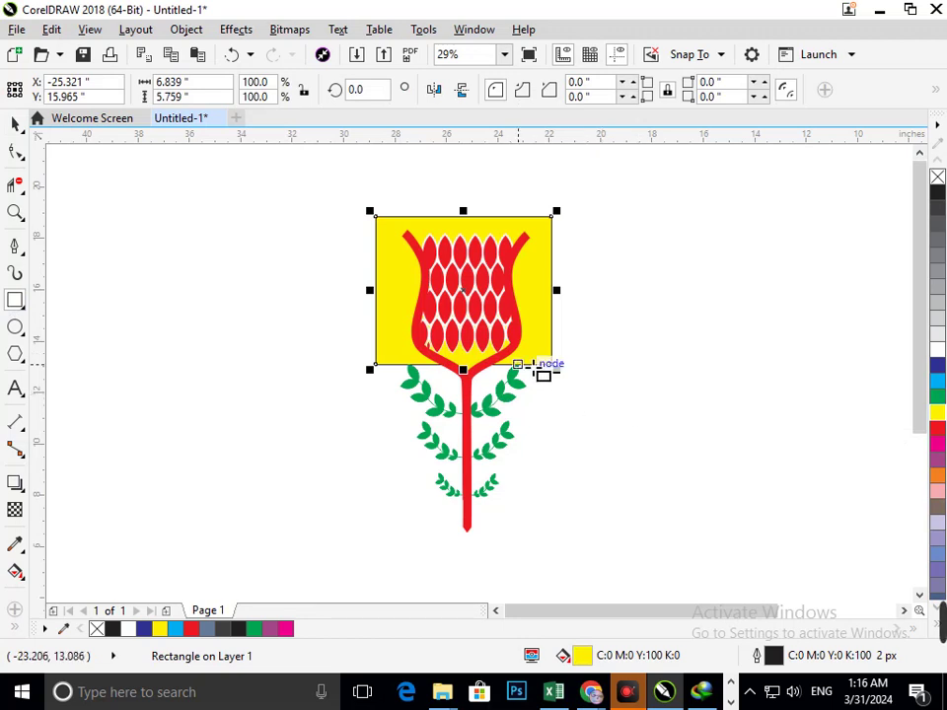
- Move the yellow rectangle away from the flower and delete it
click(14, 124)
drag(397, 314, 270, 318)
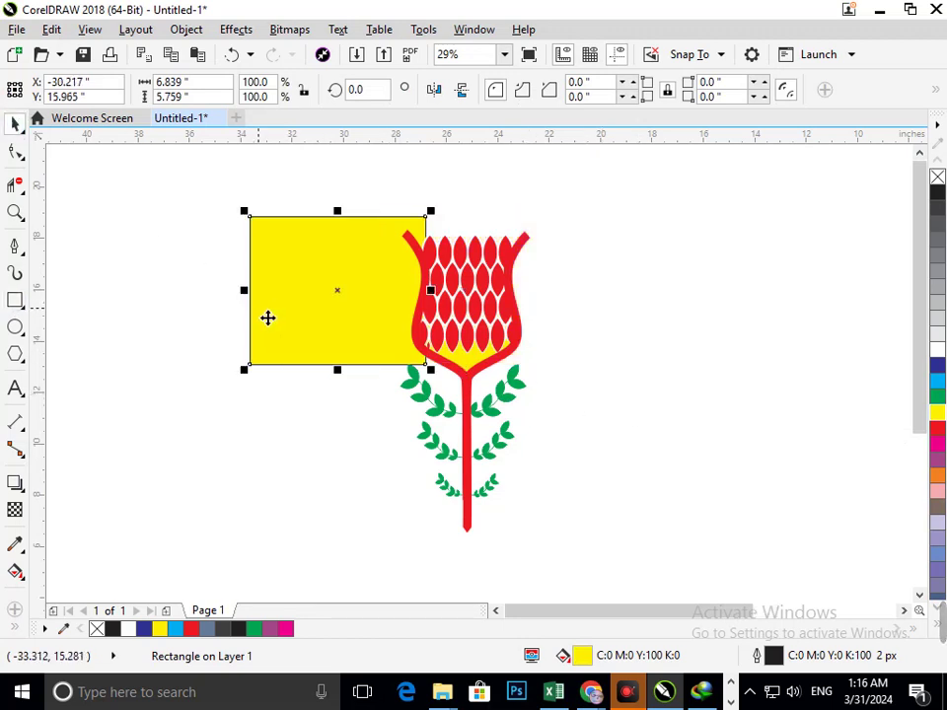
key(ctrl+z)
drag(391, 322, 40, 293)
key(Delete)
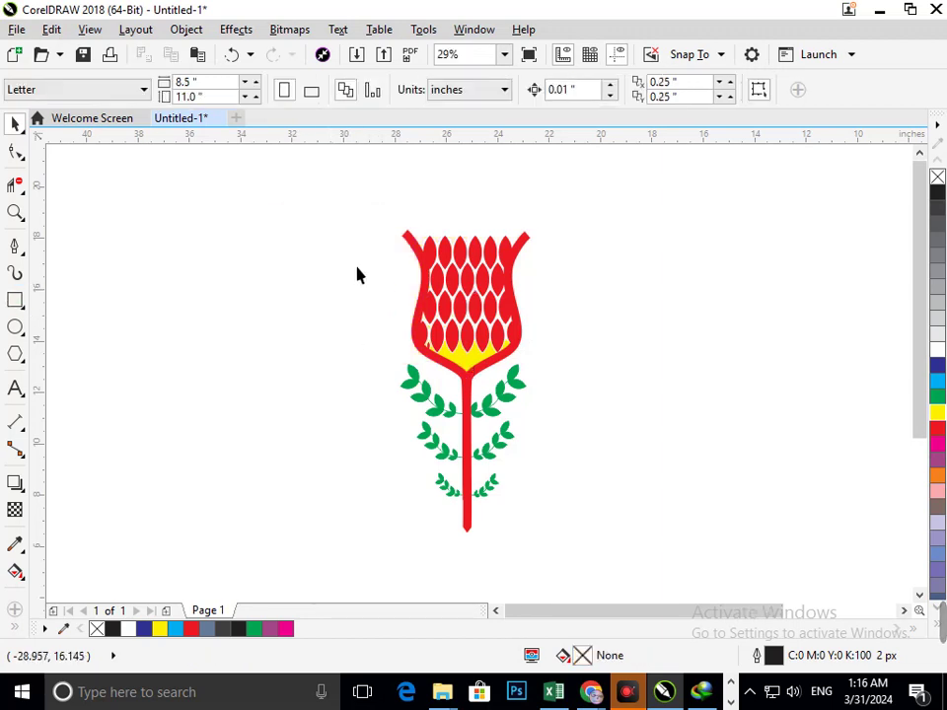
- Try stretching the whole flower wider with its height fixed, and undo the stretching
key(ctrl+a)
drag(544, 394, 665, 422)
click(651, 433)
key(ctrl+z)
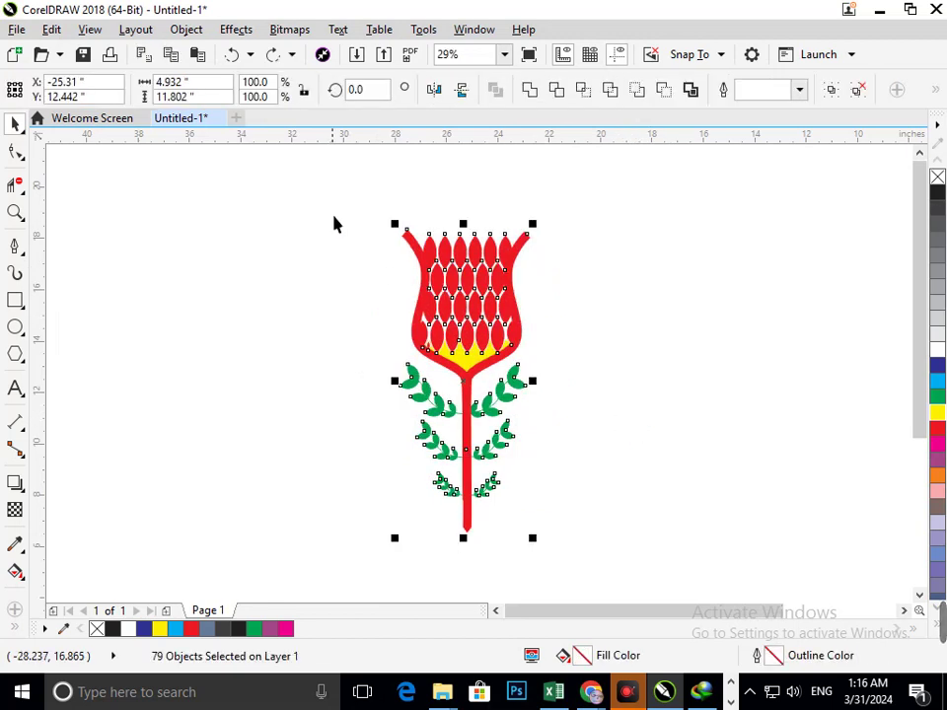
drag(535, 382, 554, 385)
click(625, 427)
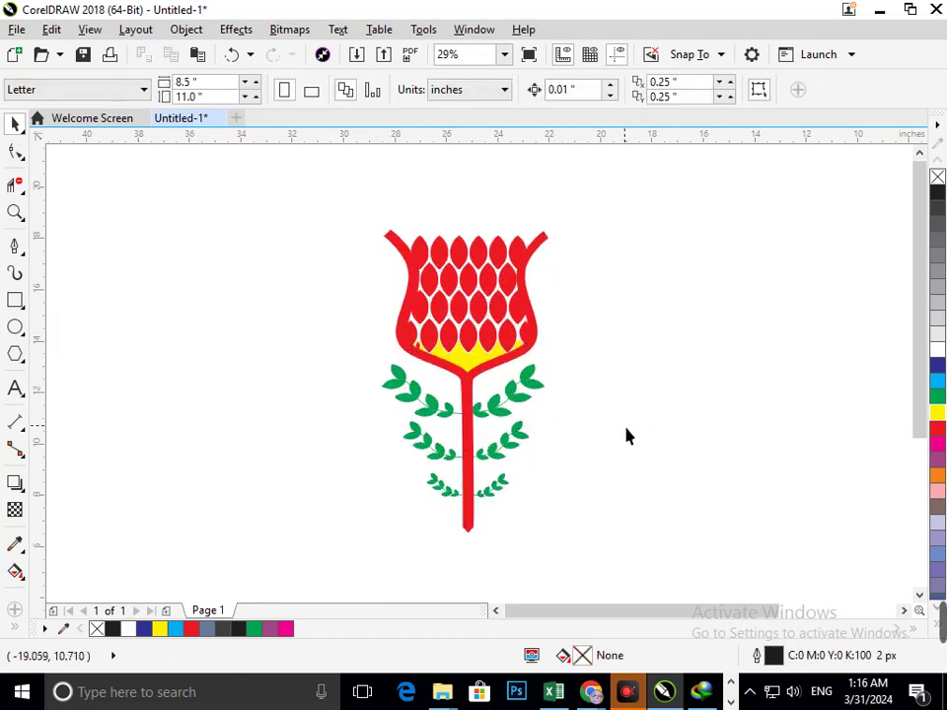
key(ctrl+z)
click(373, 383)
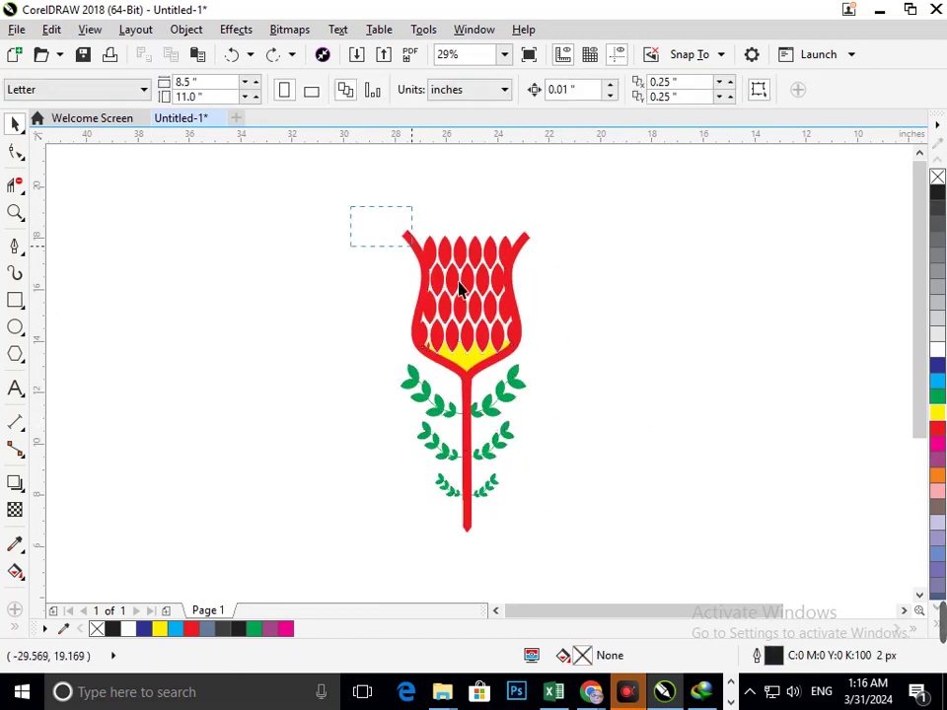
- Try compressing the whole flower vertically, first to 89.2% and again to a shorter height, and undo both changes
drag(579, 556, 580, 557)
drag(466, 539, 468, 501)
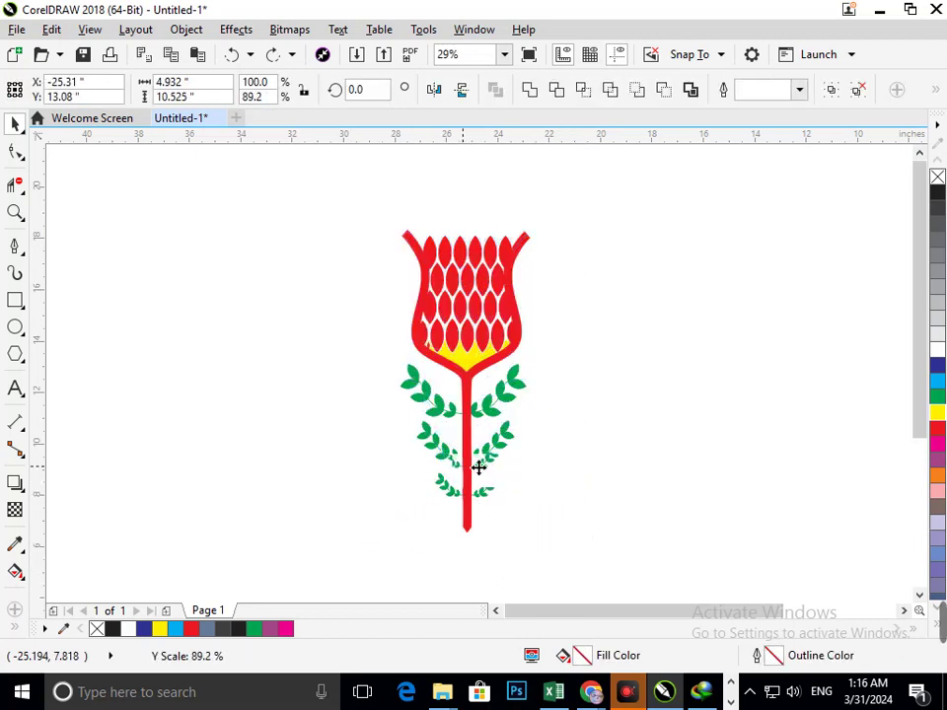
click(582, 439)
click(582, 446)
key(ctrl+a)
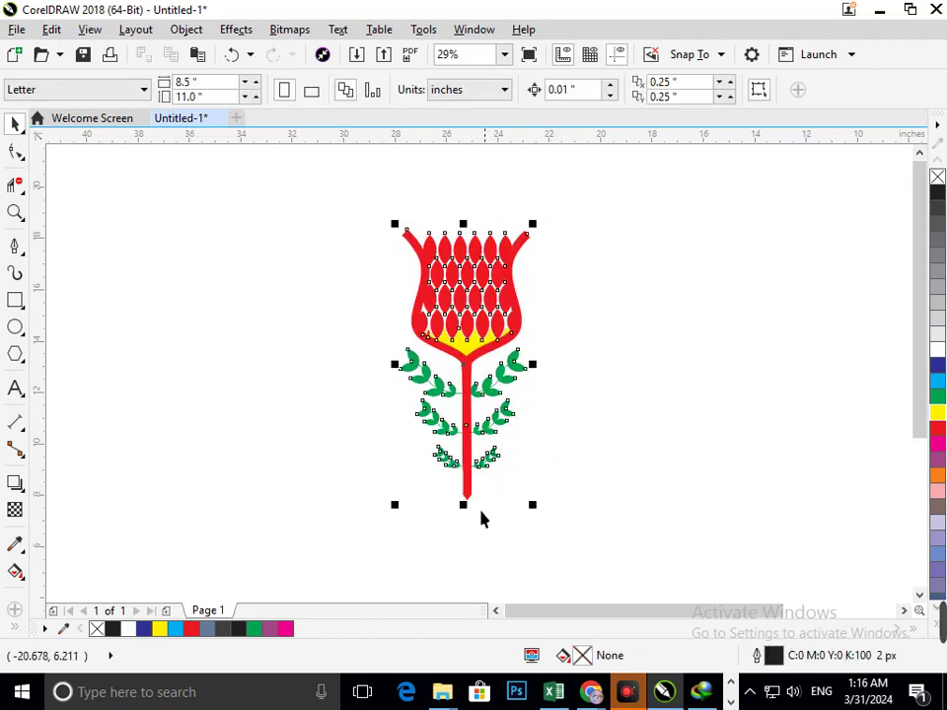
drag(476, 513, 505, 451)
click(515, 405)
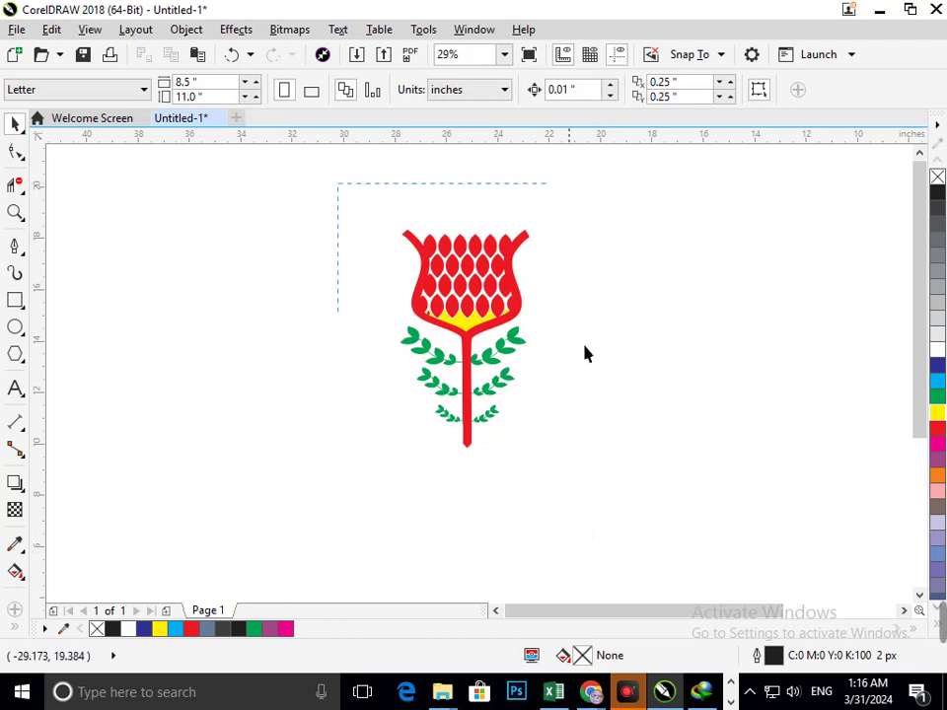
key(ctrl+a)
key(ctrl+z)
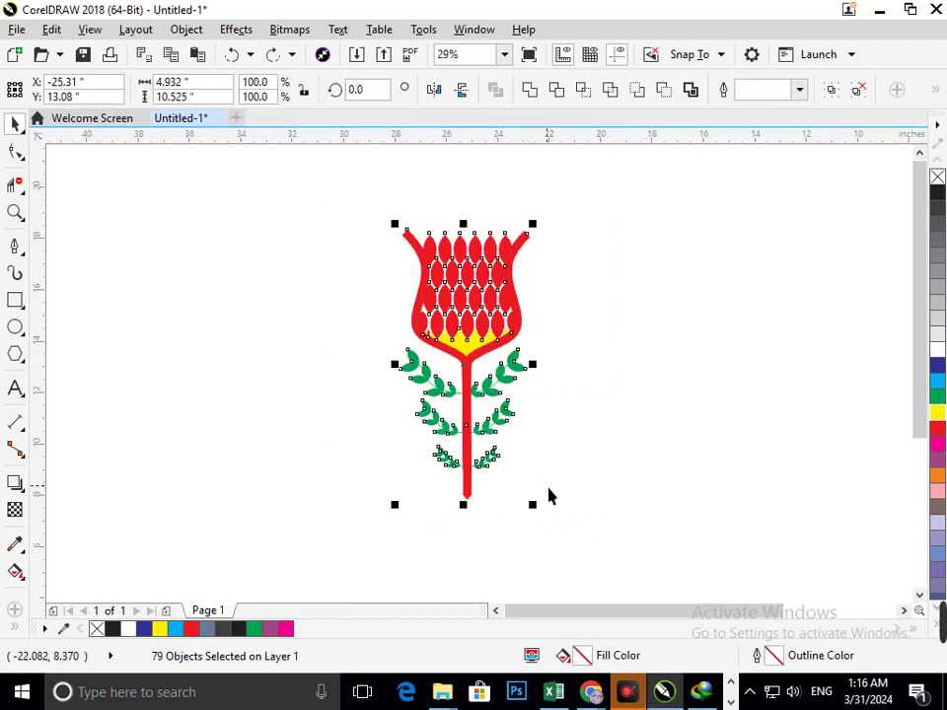
key(ctrl+z)
- Enlarge the whole flower with its stem and branches proportionally about its centre by about 20%
click(594, 457)
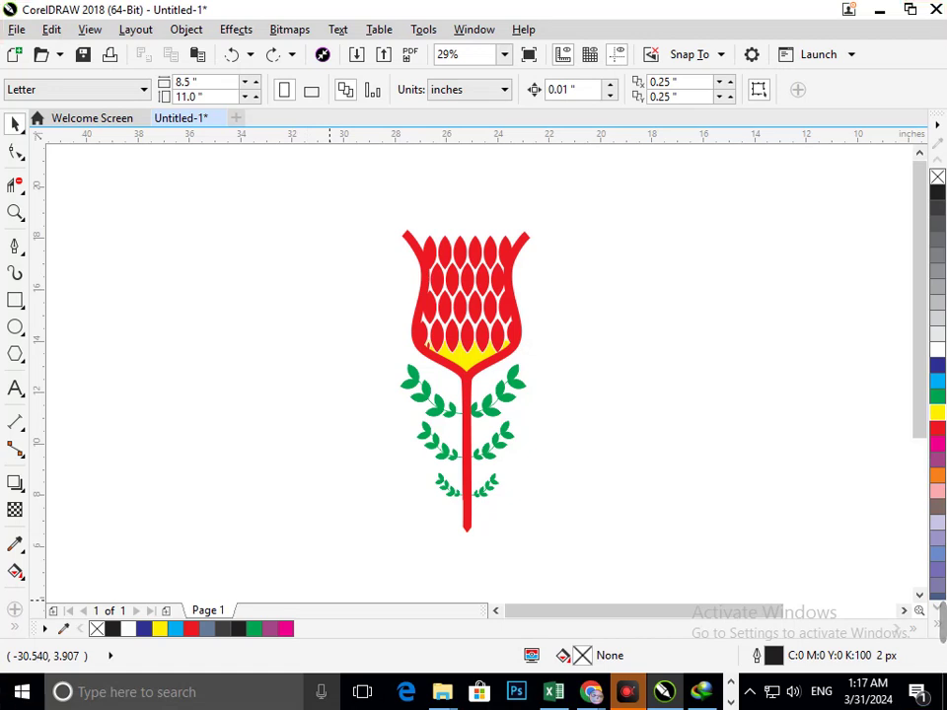
drag(313, 195, 580, 586)
click(281, 593)
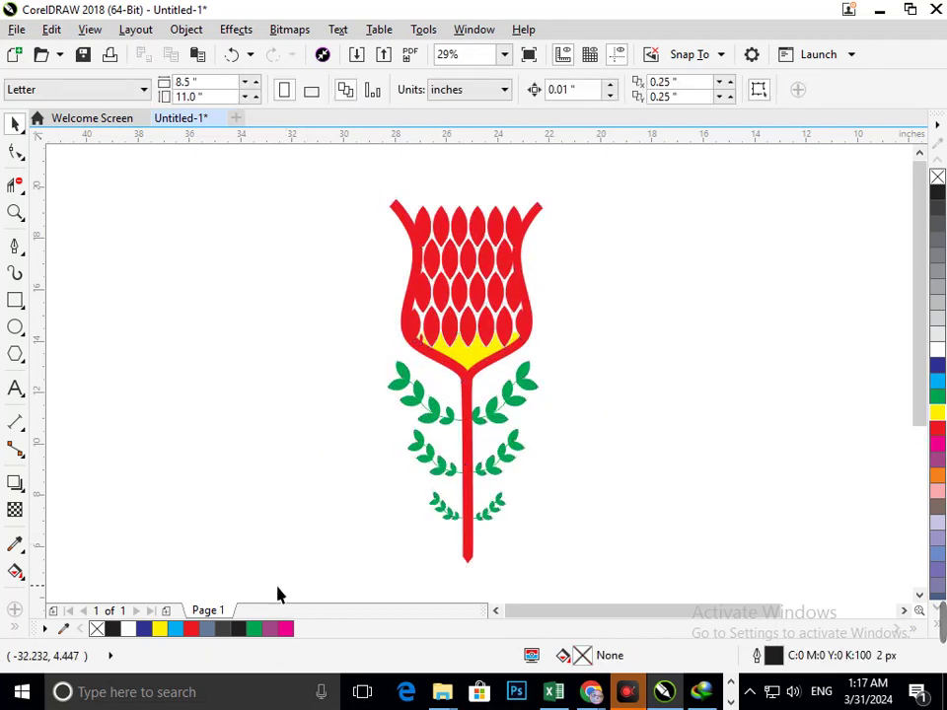